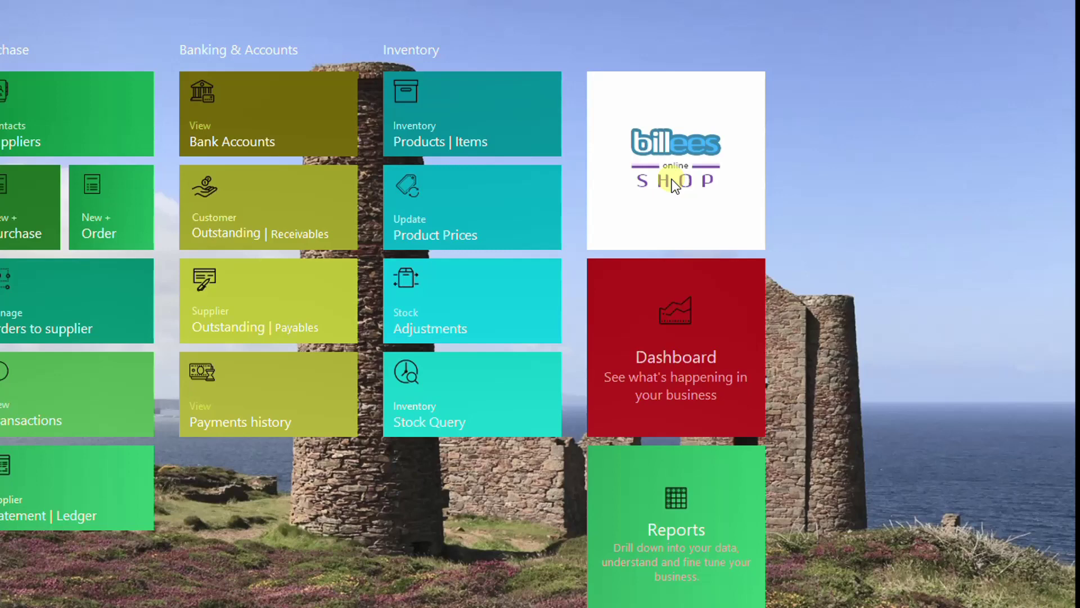
# Step: Open a blank New Invoice from the Sale tile on the dashboard
pyautogui.scroll(10, 675, 186)
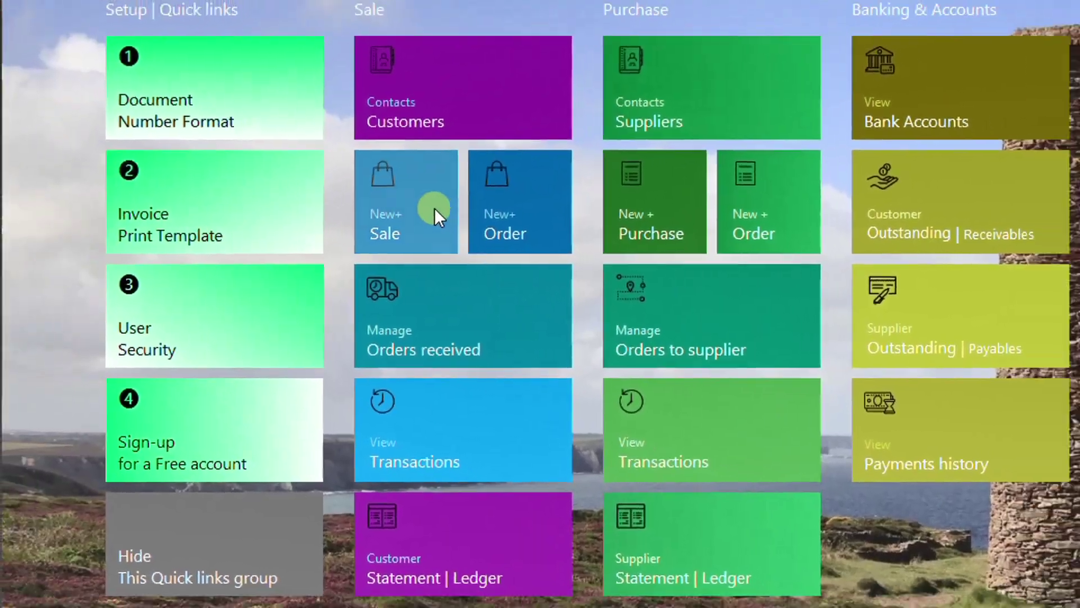
pyautogui.click(433, 212)
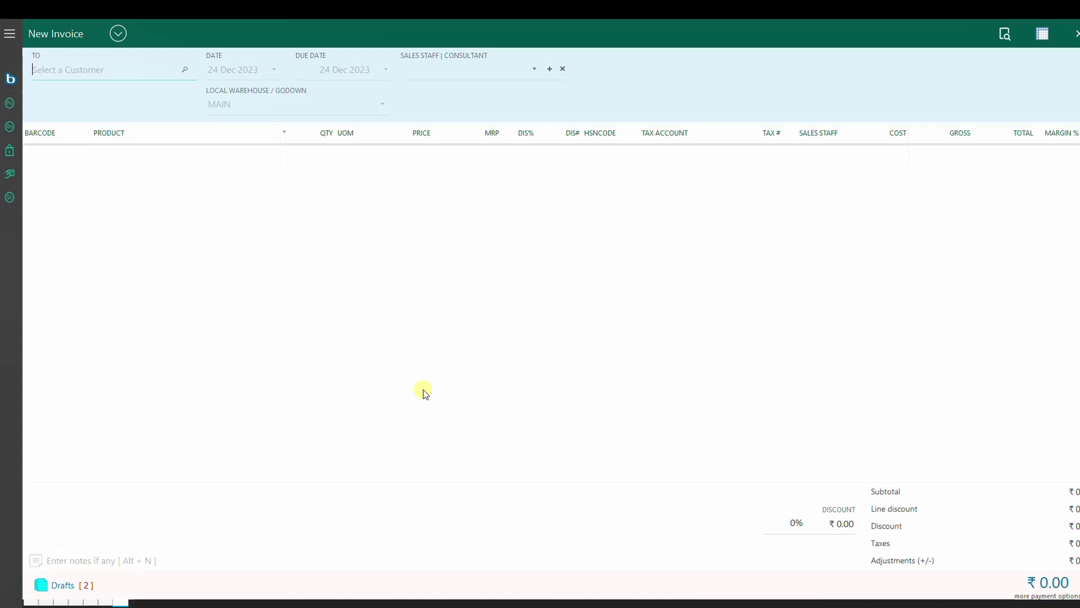
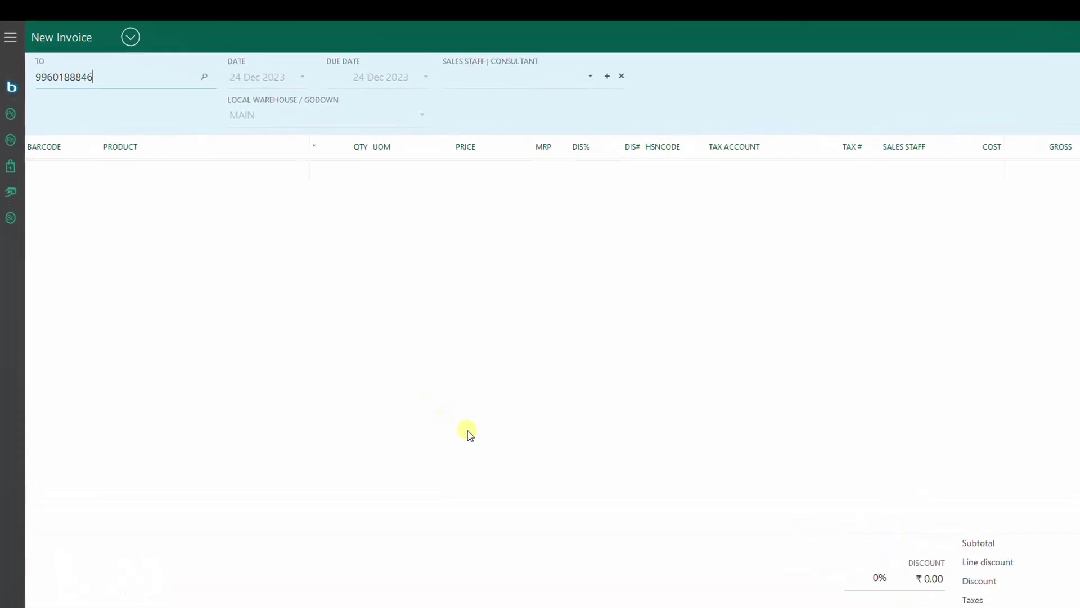
# Step: Add a new customer by mobile number and name, then assign the suggested sales staff member
pyautogui.press('Return')
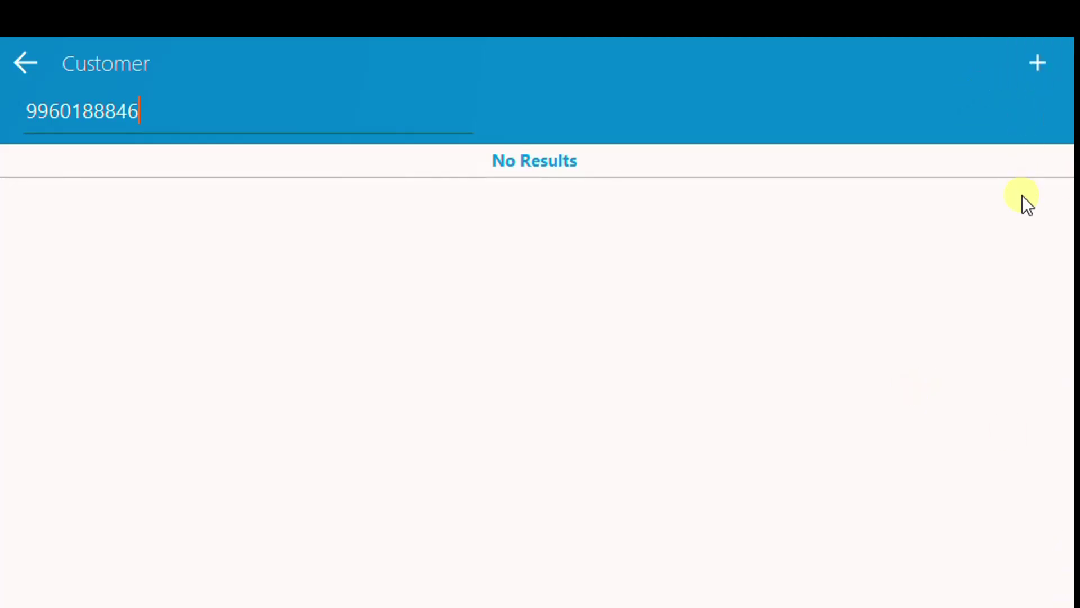
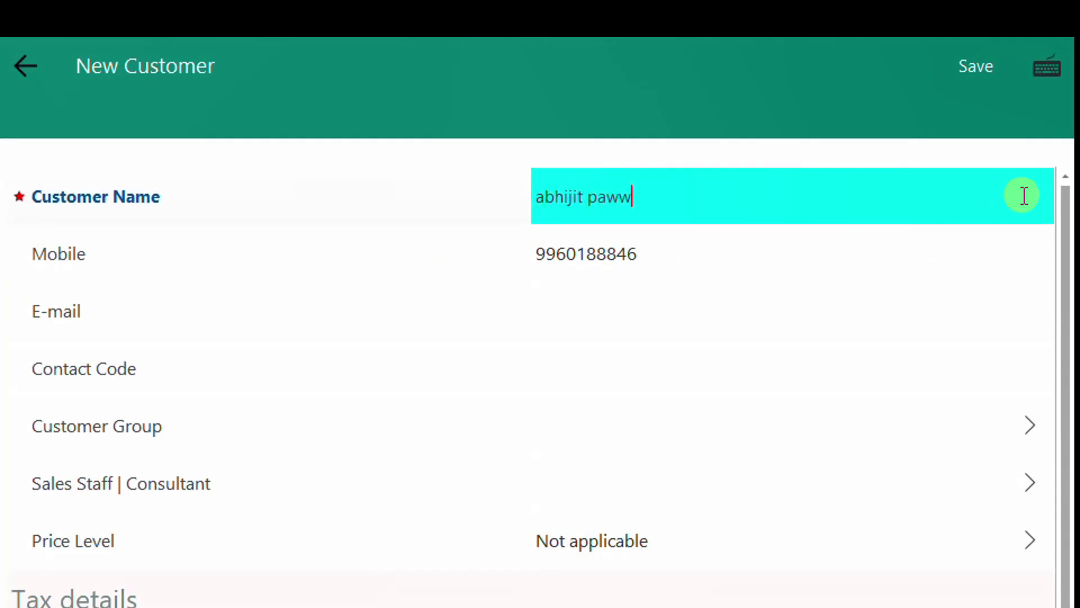
pyautogui.press('Return')
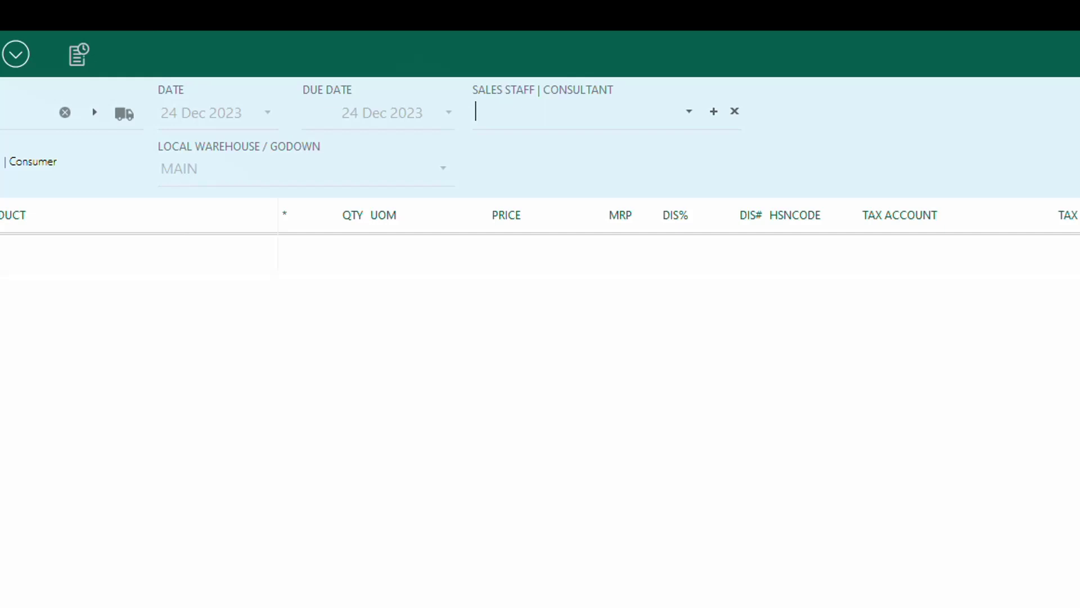
pyautogui.write('ABHIJIT')
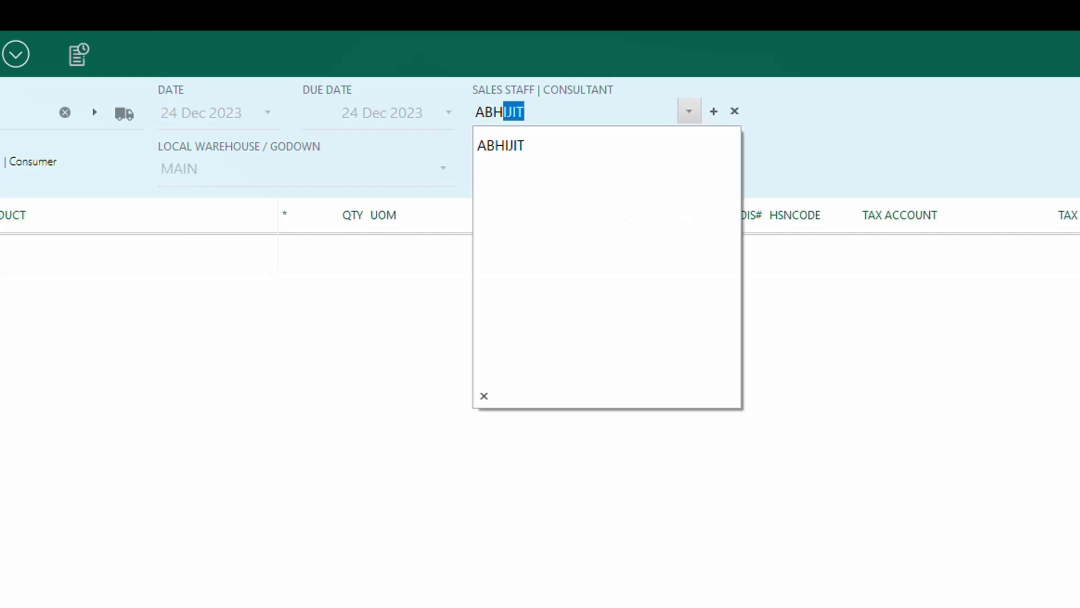
pyautogui.press('Tab')
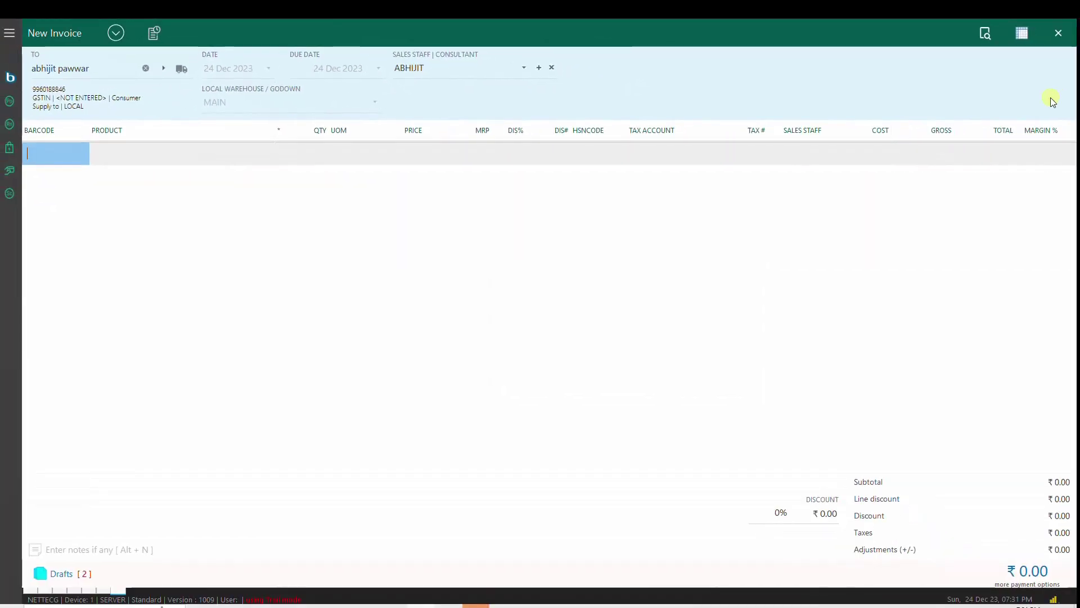
# Step: Add product 1906 (AKSHAR MIX 2XL) and the GOPI 1096 XL line to the invoice
pyautogui.write('1906')
pyautogui.press('Return')
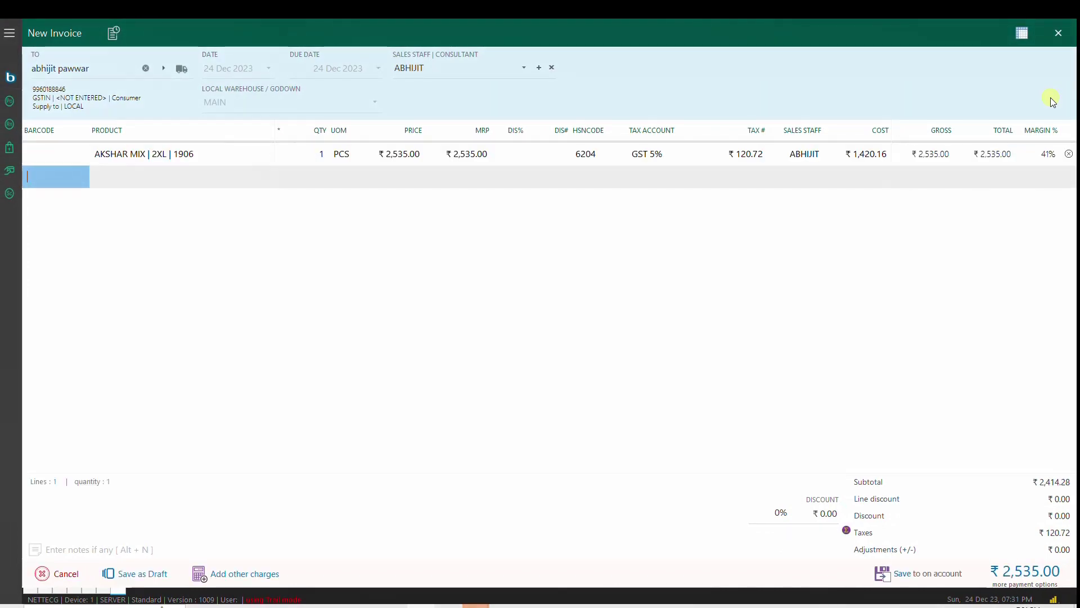
pyautogui.press('Return')
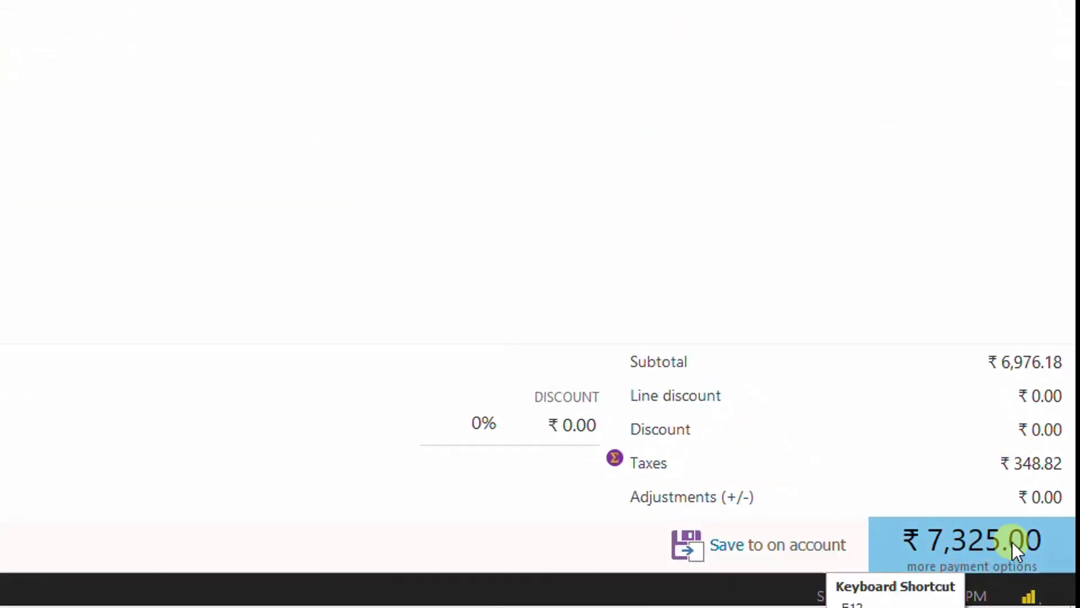
# Step: Apply a ₹25 bill discount, then clear it to restore the ₹7,325.00 total
pyautogui.click(511, 423)
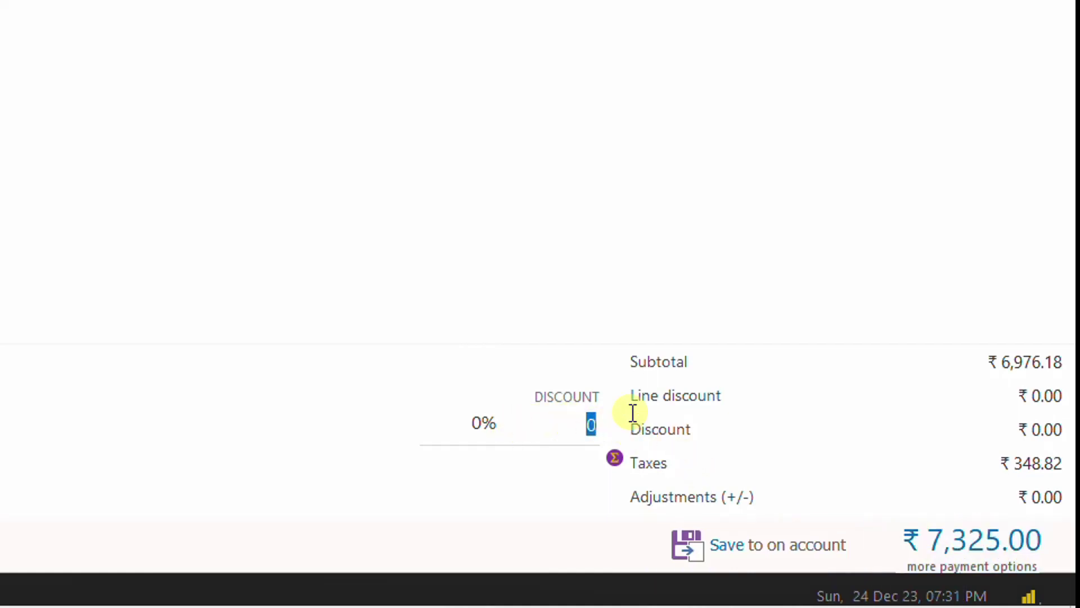
pyautogui.write('25')
pyautogui.press('Return')
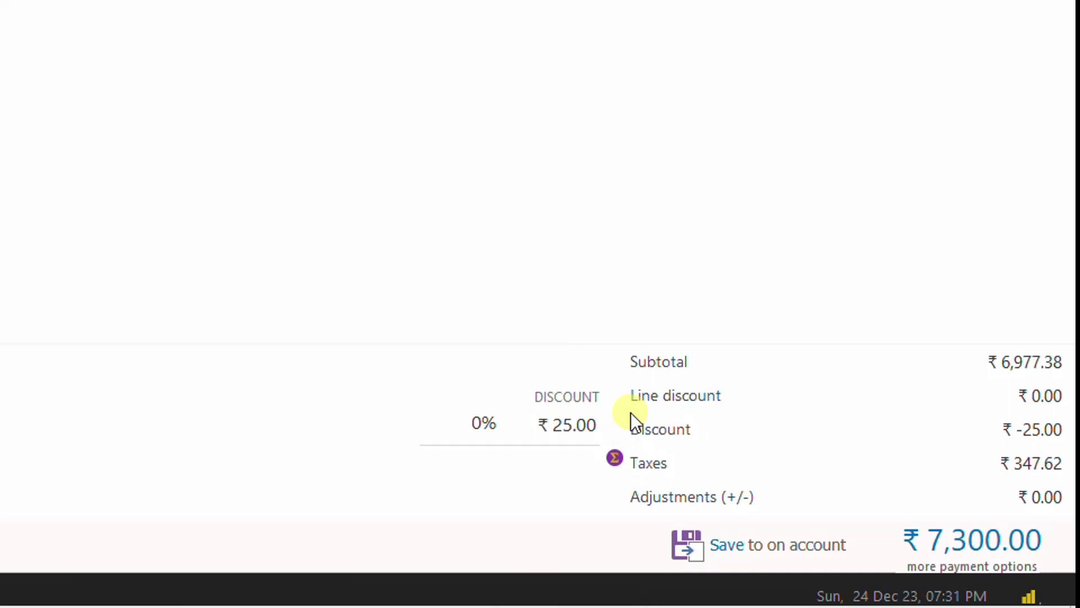
pyautogui.click(552, 419)
pyautogui.press('BackSpace')
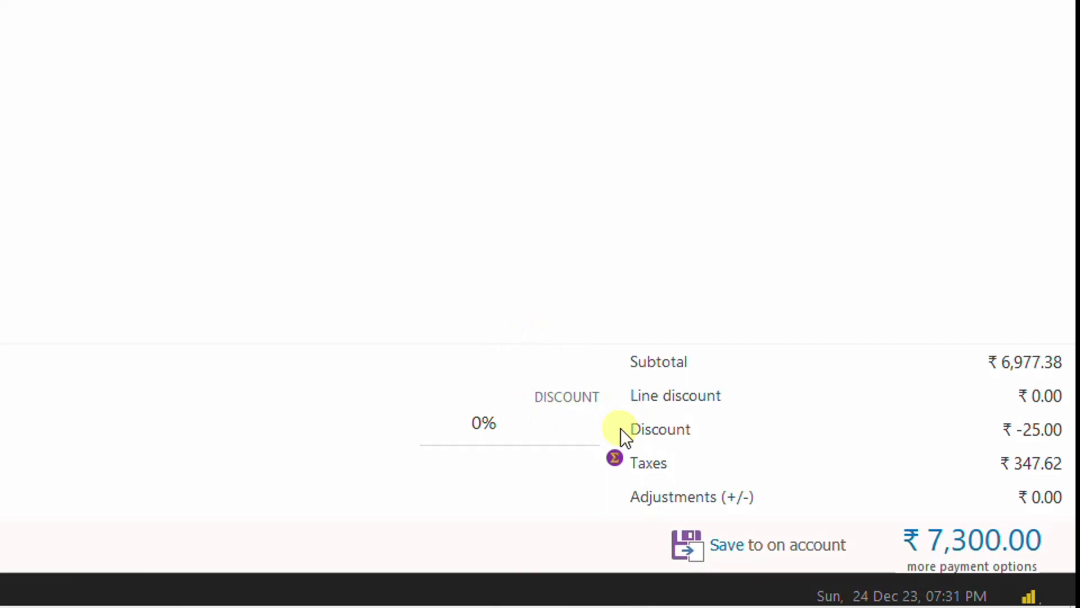
pyautogui.press('Return')
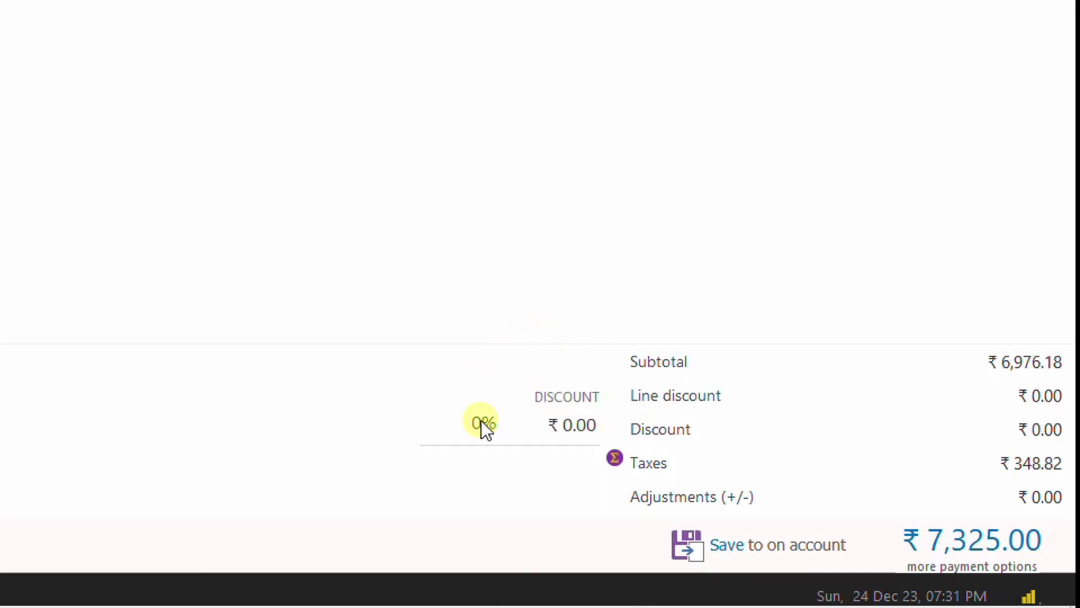
# Step: Apply a 2% bill discount, then reset the percentage to 0
pyautogui.click(481, 423)
pyautogui.write('2')
pyautogui.press('Tab')
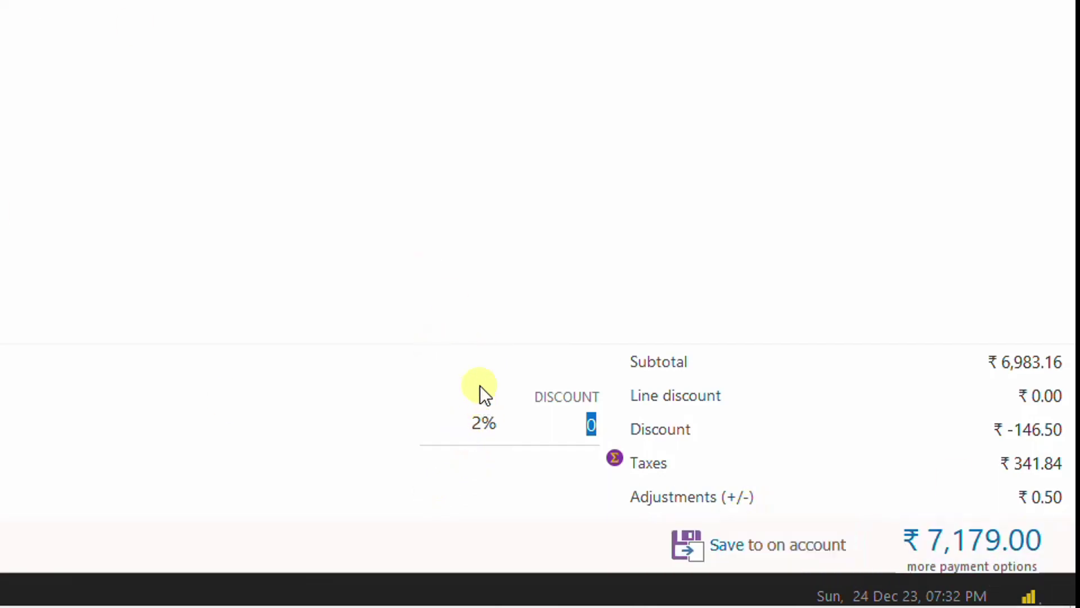
pyautogui.moveTo(471, 422); pyautogui.dragTo(518, 422)
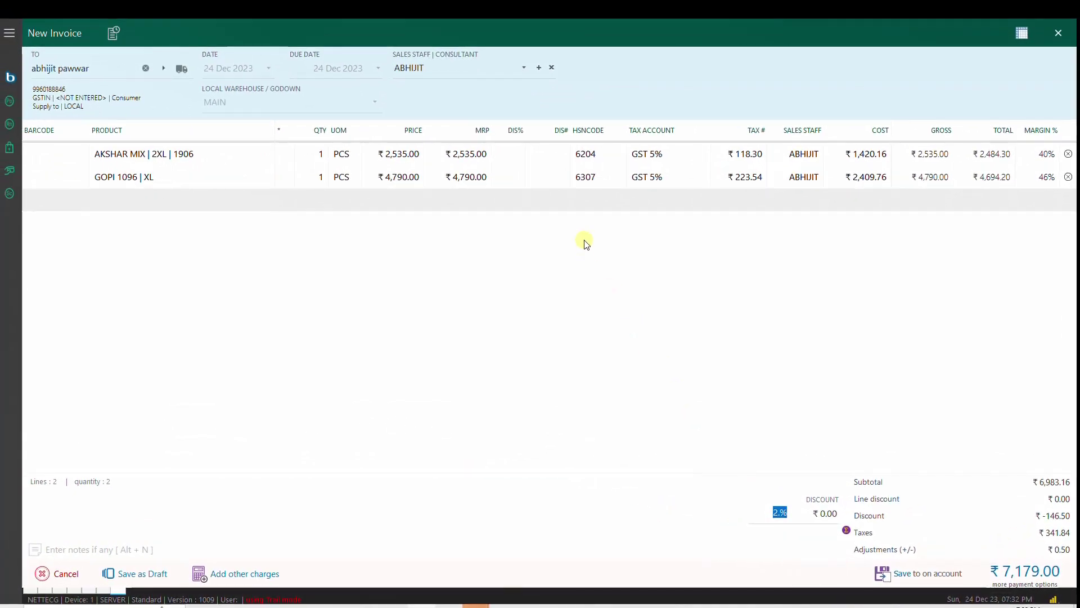
pyautogui.write('0')
pyautogui.press('Tab')
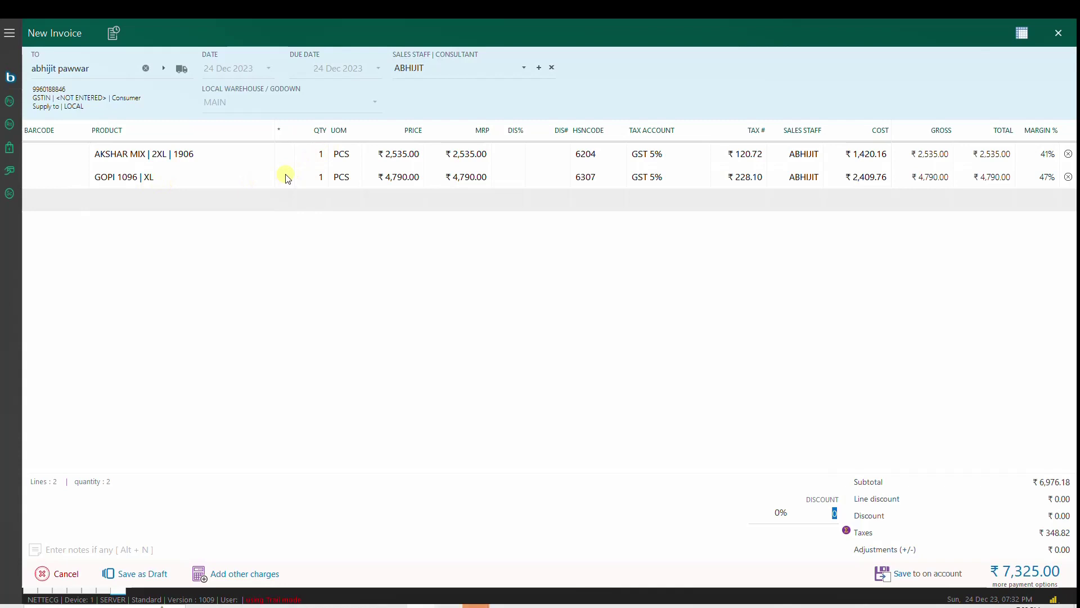
# Step: Give the AKSHAR MIX line a 5% line discount
pyautogui.click(508, 156)
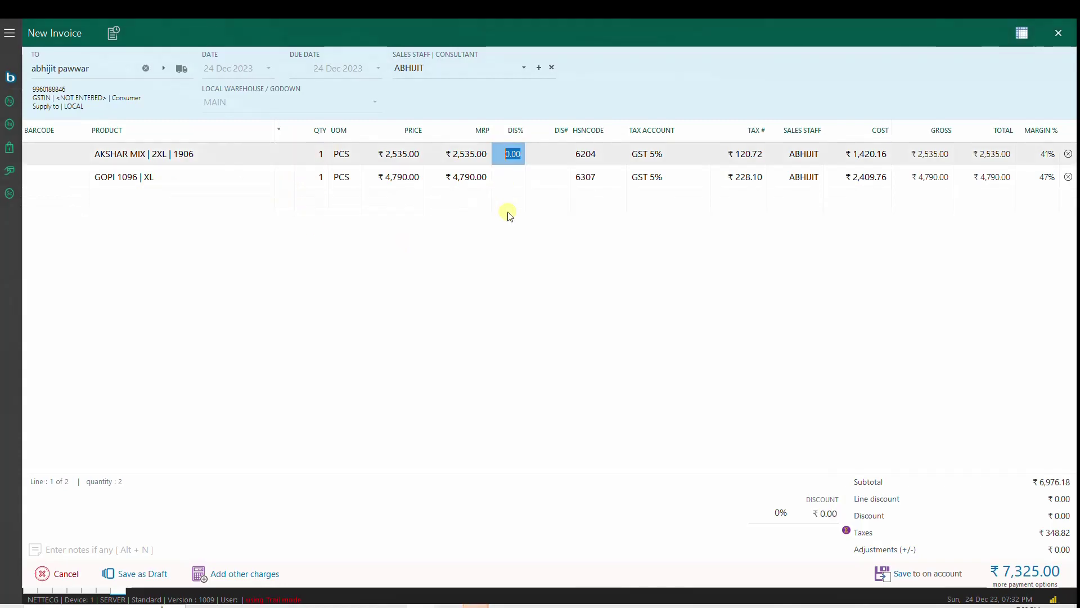
pyautogui.click(454, 176)
pyautogui.click(509, 154)
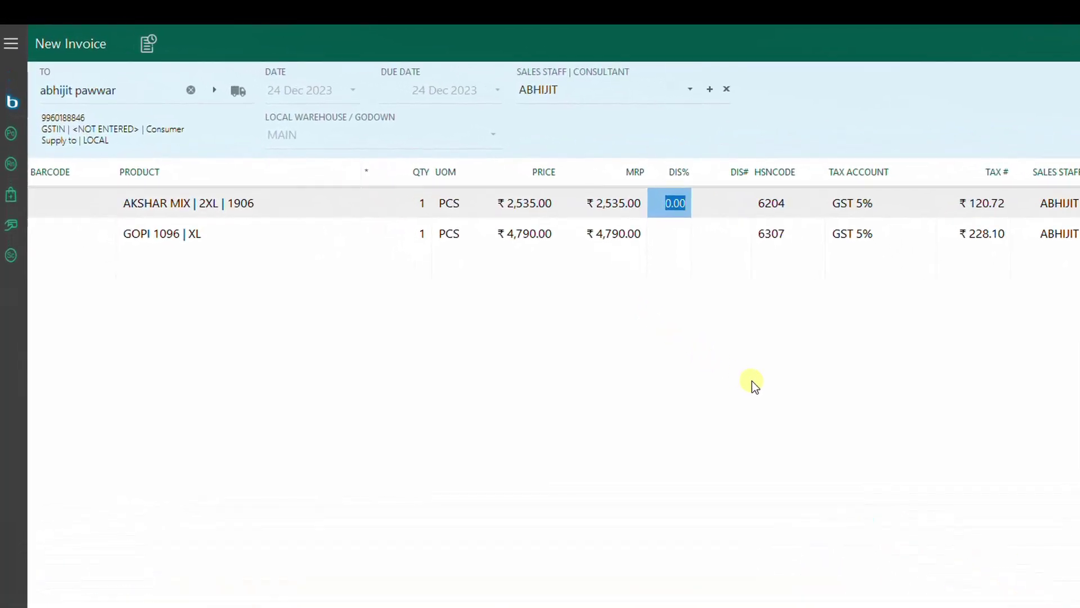
pyautogui.write('5')
pyautogui.press('Tab')
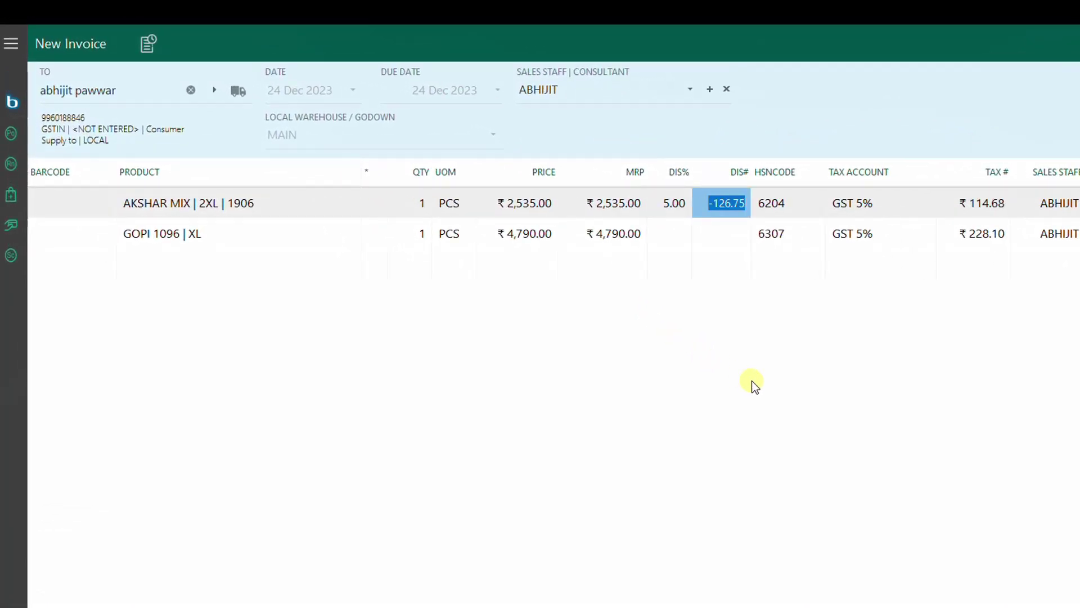
pyautogui.press('Down')
pyautogui.hotkey('shift', 'Tab')
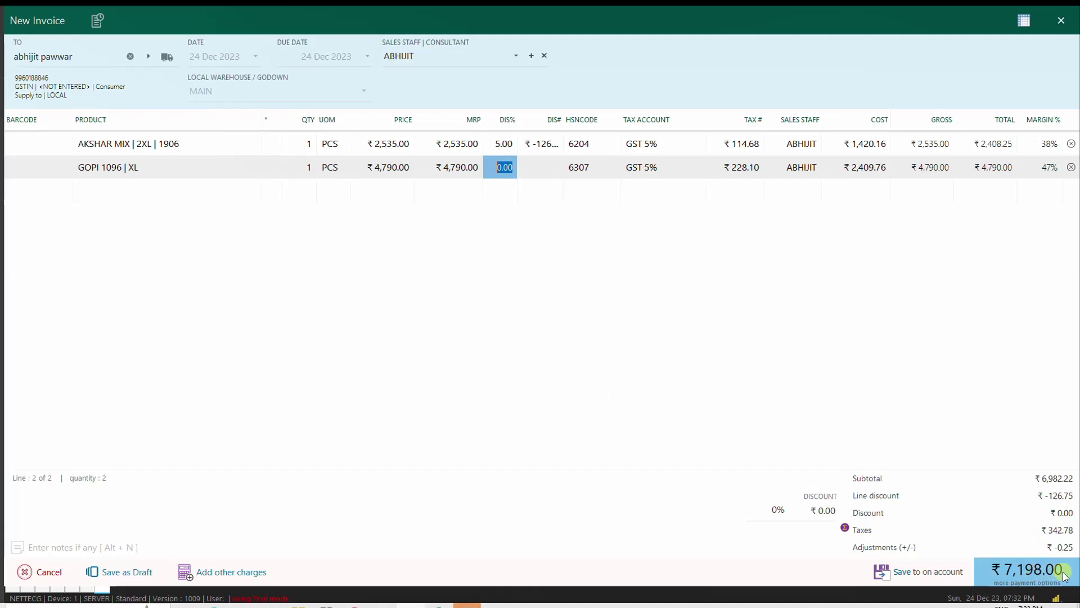
# Step: Take ₹98 off the bill for a ₹7,100.00 total and open the payment options
pyautogui.click(821, 510)
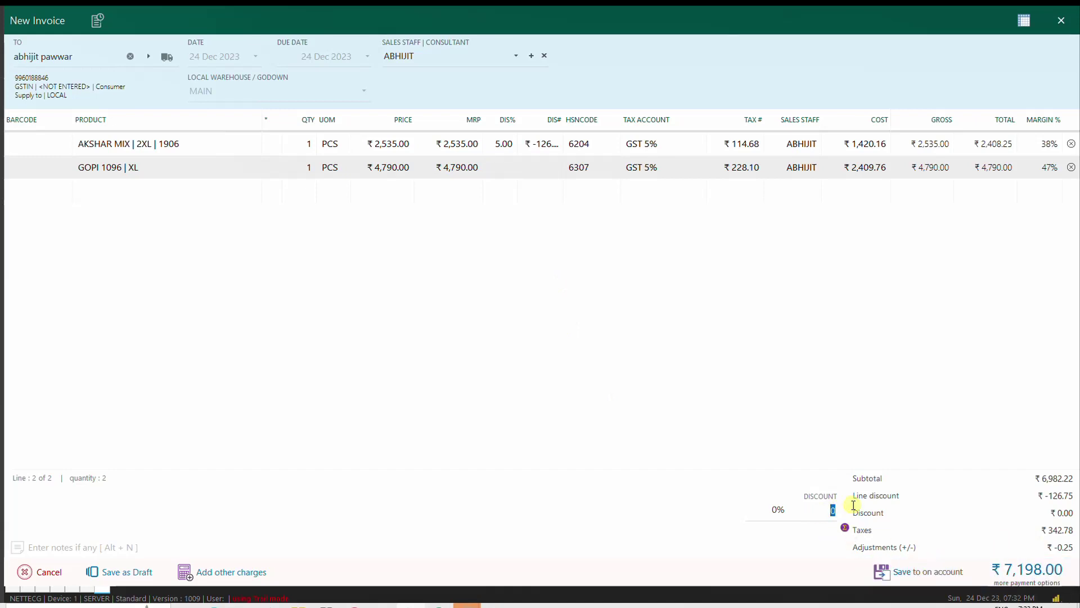
pyautogui.write('98')
pyautogui.press('Return')
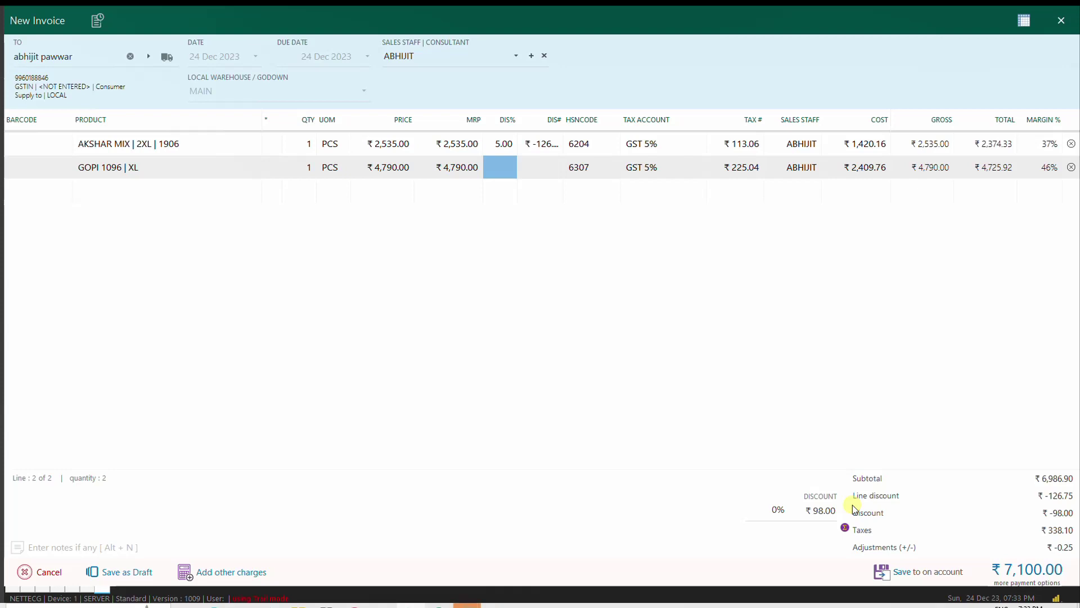
pyautogui.click(1050, 583)
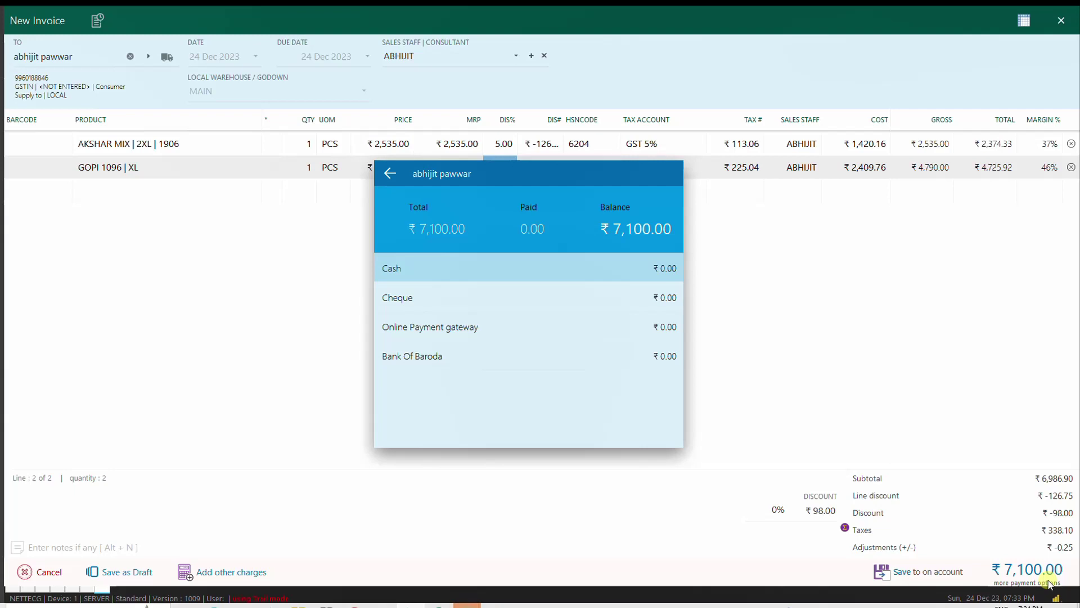
# Step: Record ₹2,000 cash received, correcting an initial ₹7,500 entry, leaving ₹5,100 due
pyautogui.press('Down')
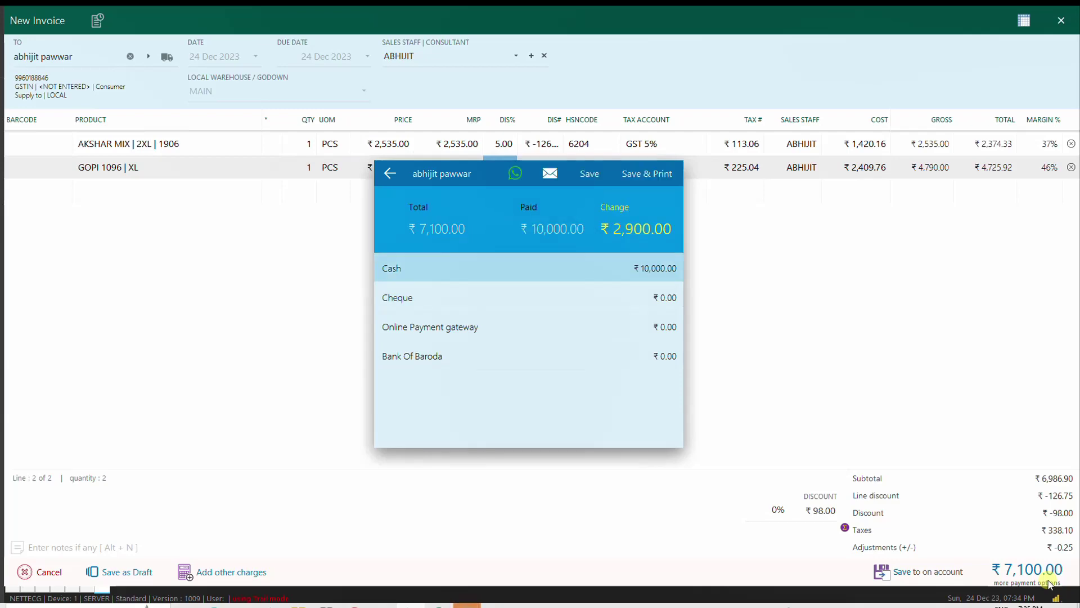
pyautogui.press('Return')
pyautogui.write('7500')
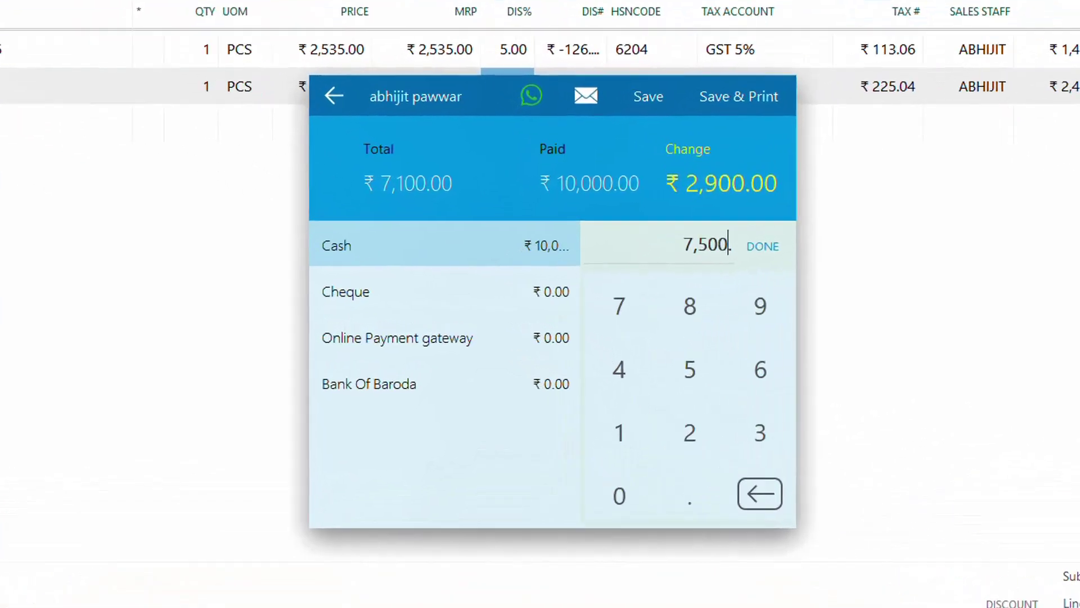
pyautogui.press('Return')
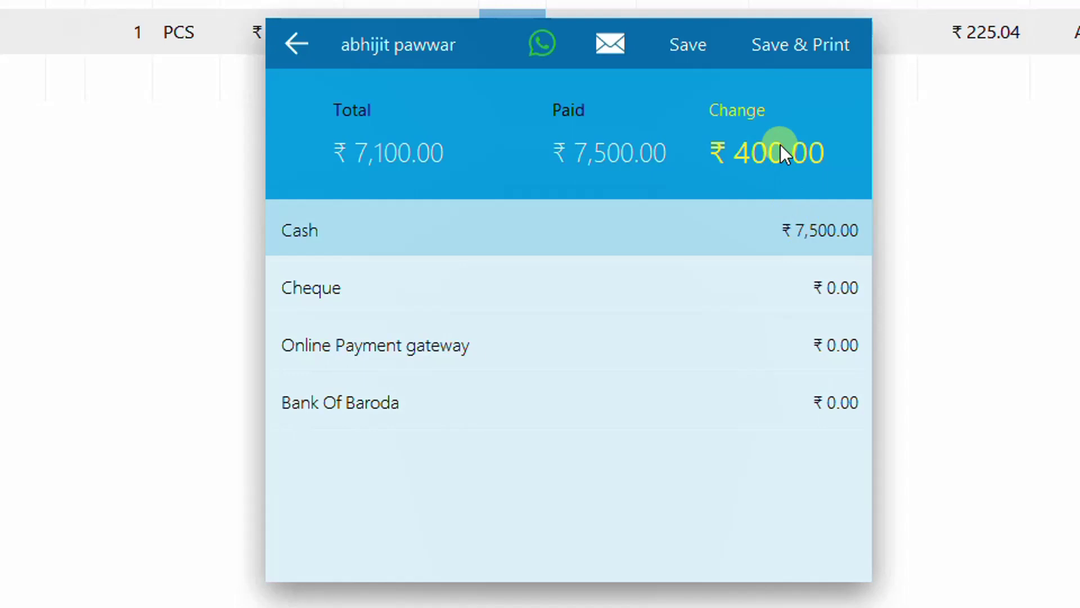
pyautogui.press('Return')
pyautogui.write('2000')
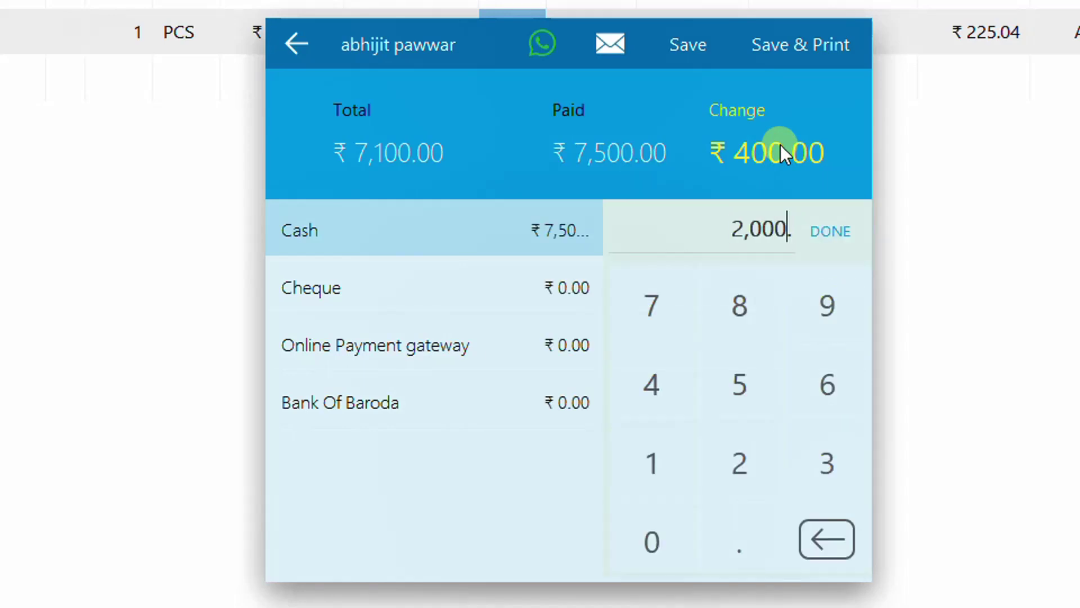
pyautogui.press('Return')
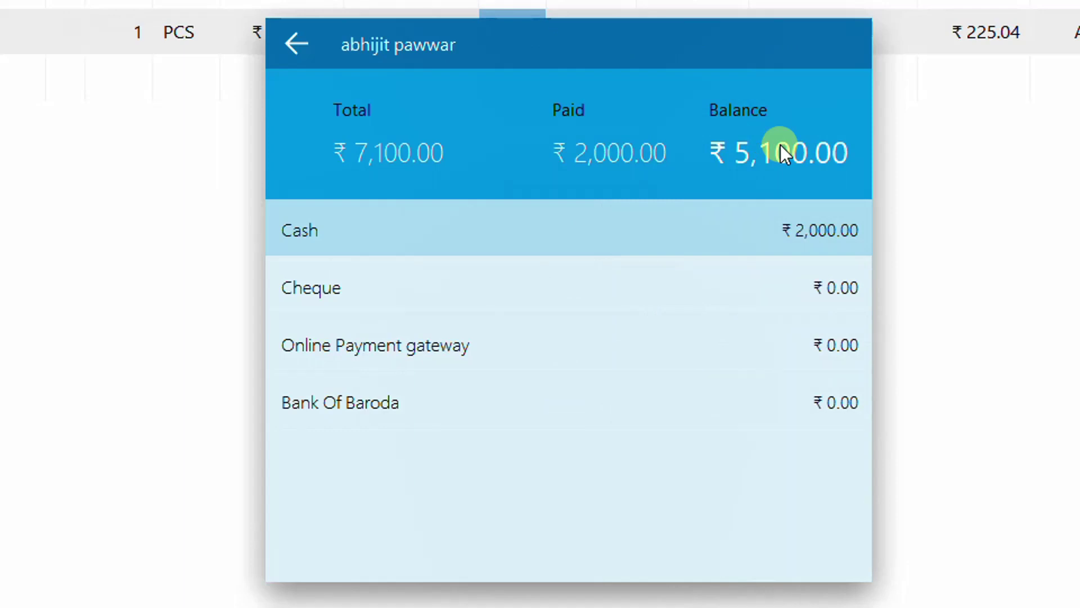
# Step: Pay the remaining ₹5,100 through the online payment gateway and save the bill for WhatsApp
pyautogui.press('Down')
pyautogui.press('Down')
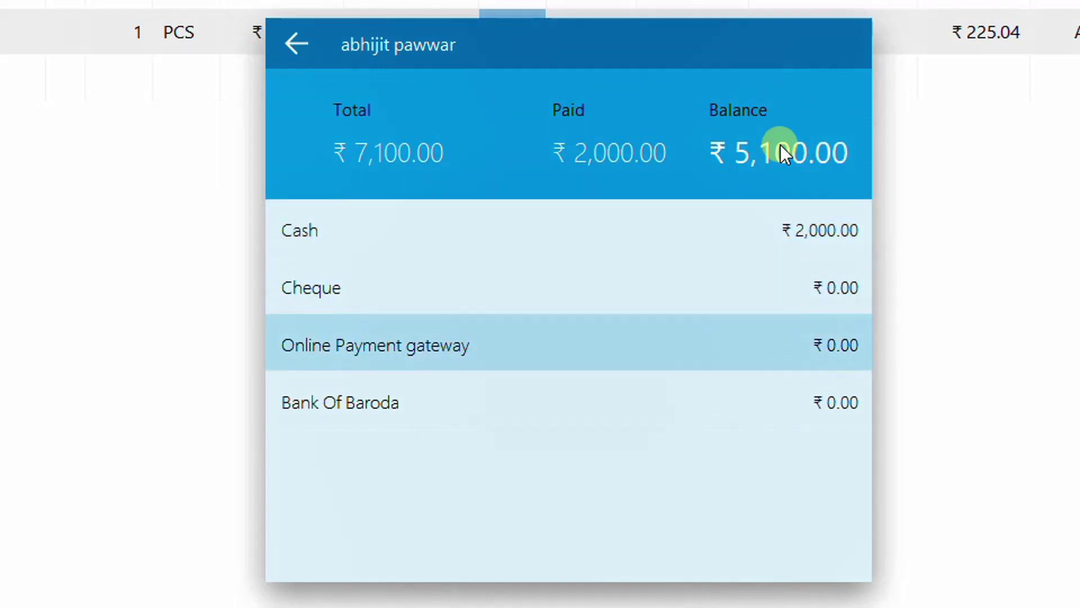
pyautogui.press('Return')
pyautogui.press('Tab')
pyautogui.press('Return')
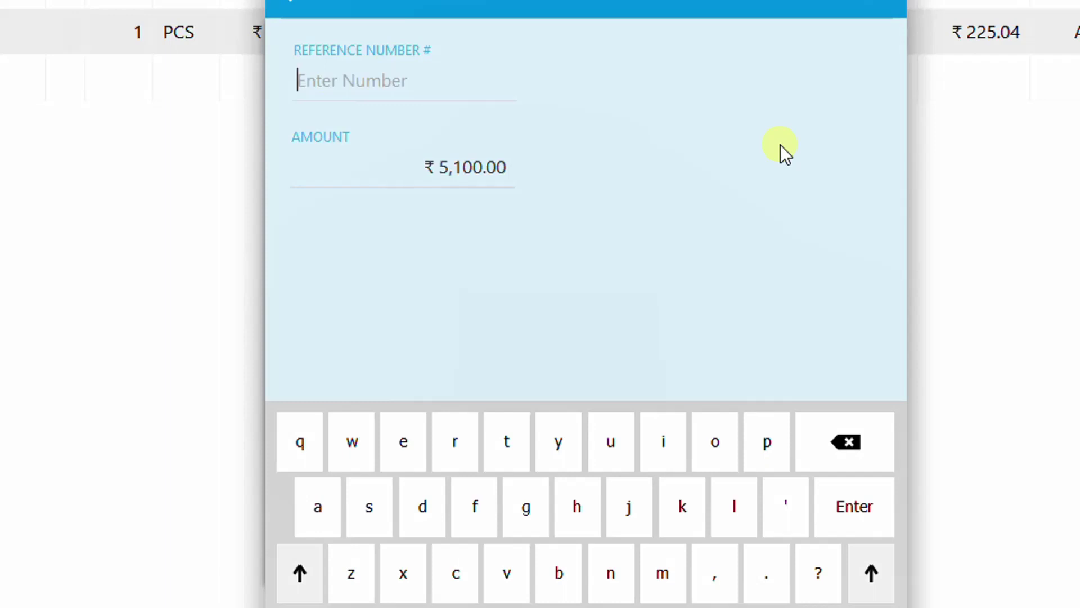
pyautogui.press('Return')
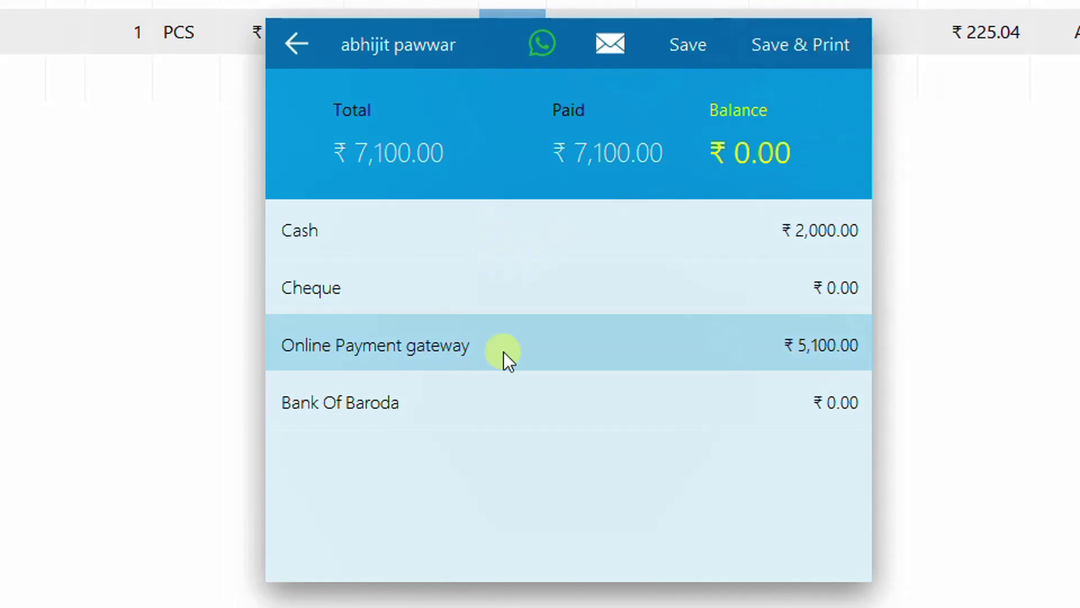
pyautogui.click(539, 45)
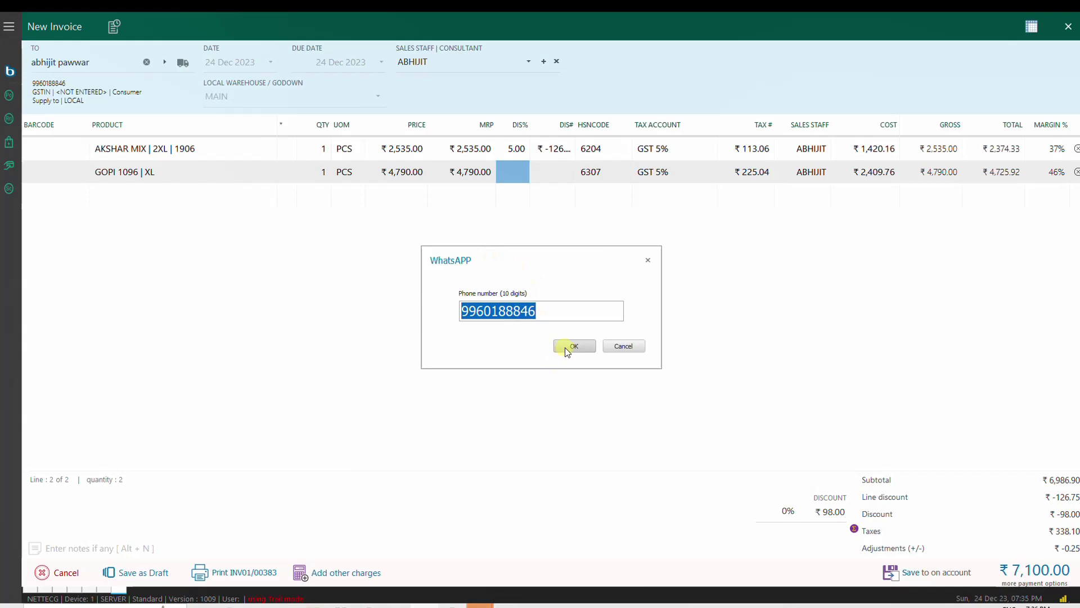
# Step: Confirm the customer's phone number, send the ₹7,100.00 invoice message, and expand it to read the items
pyautogui.click(565, 347)
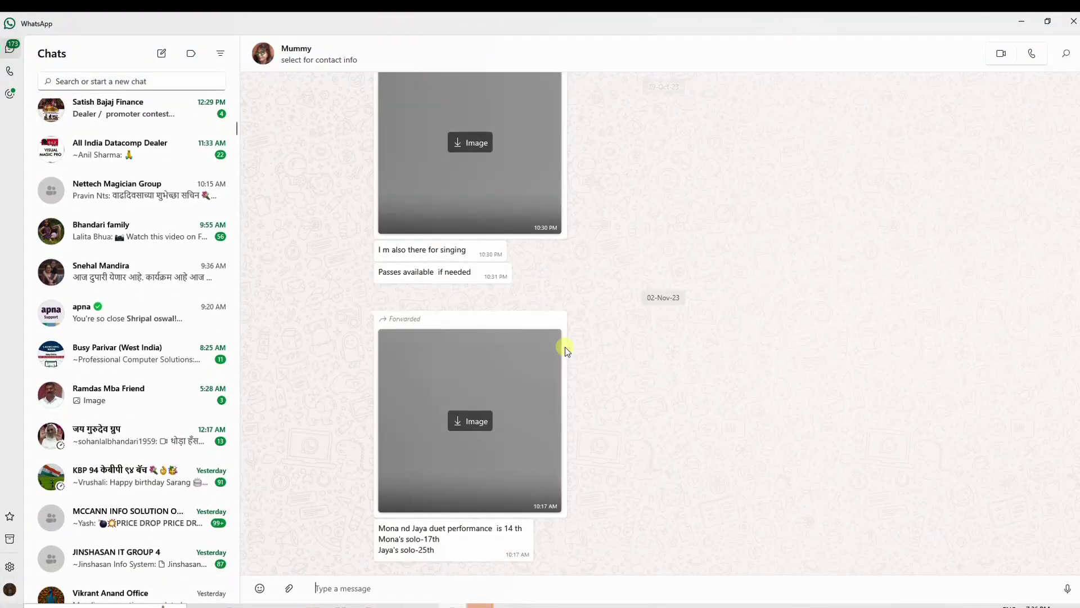
pyautogui.press('Return')
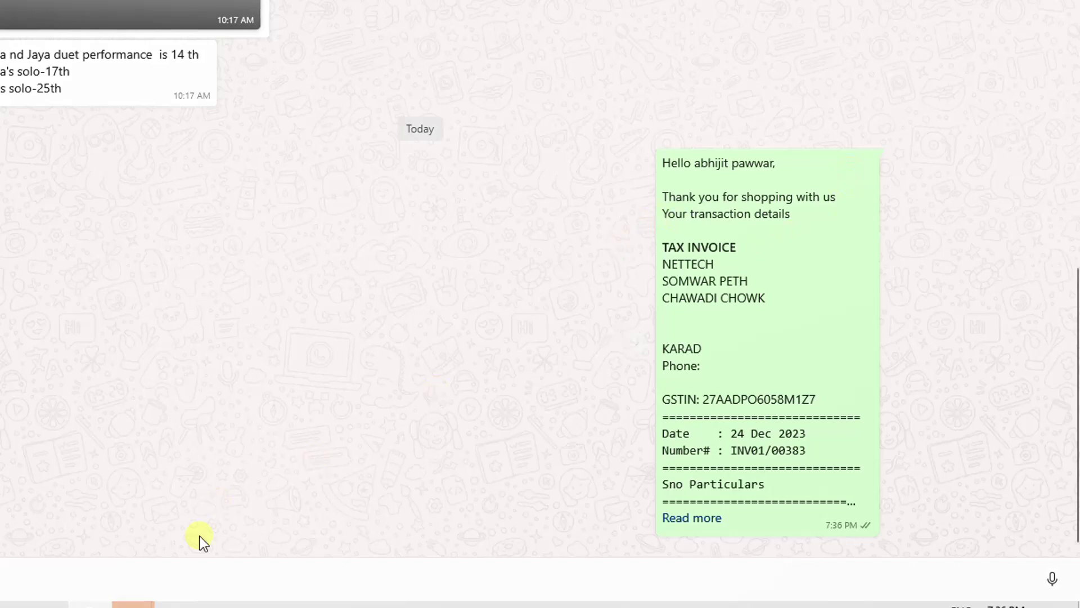
pyautogui.click(695, 520)
pyautogui.scroll(-6, 665, 380)
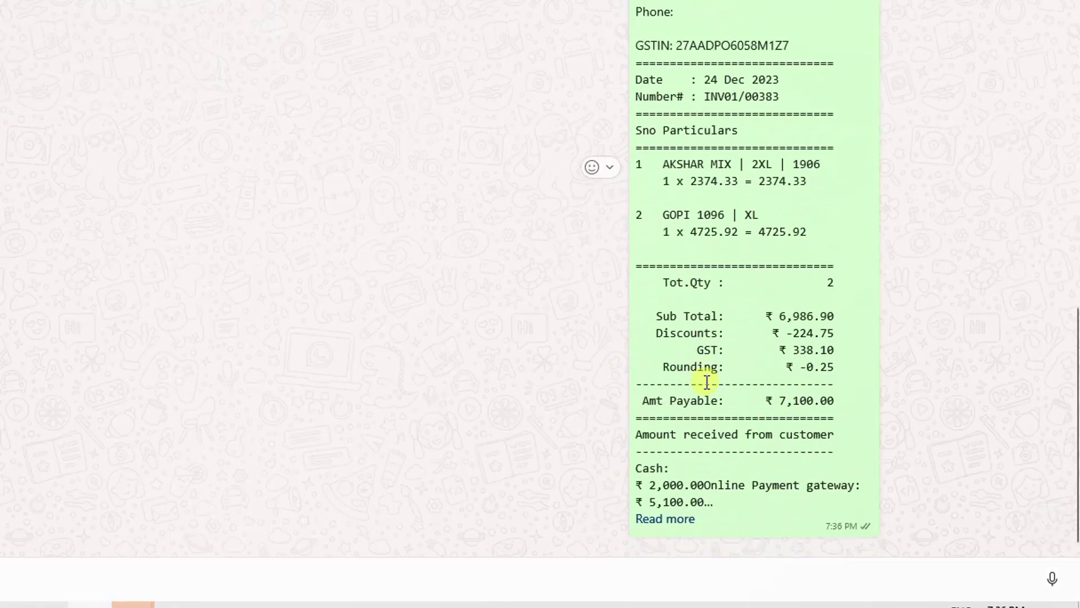
pyautogui.click(678, 520)
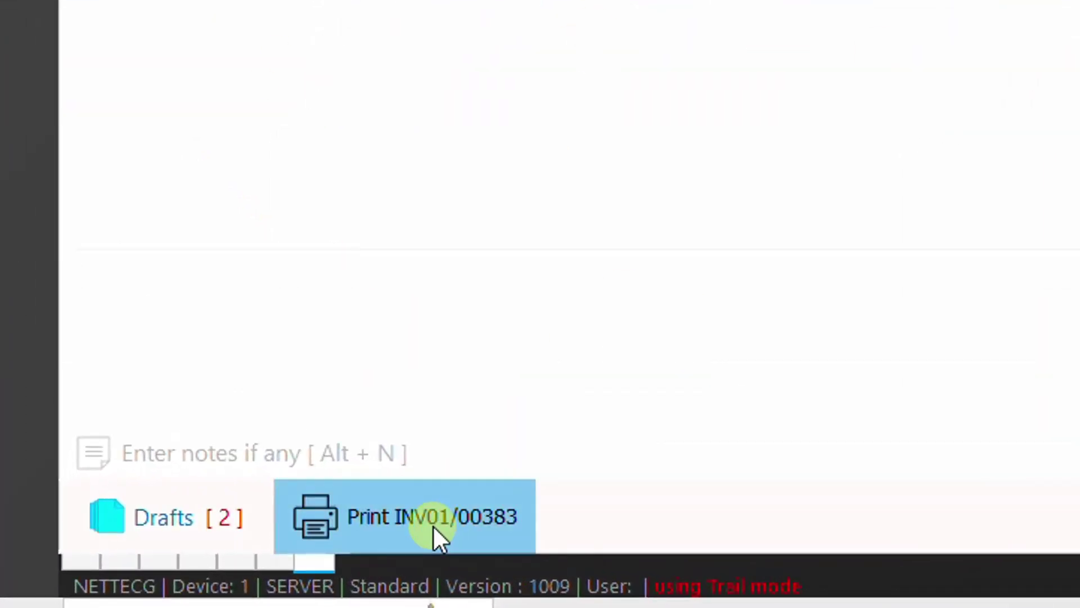
# Step: Preview the invoice's printed layout, close the preview, and dismiss the output options
pyautogui.click(433, 525)
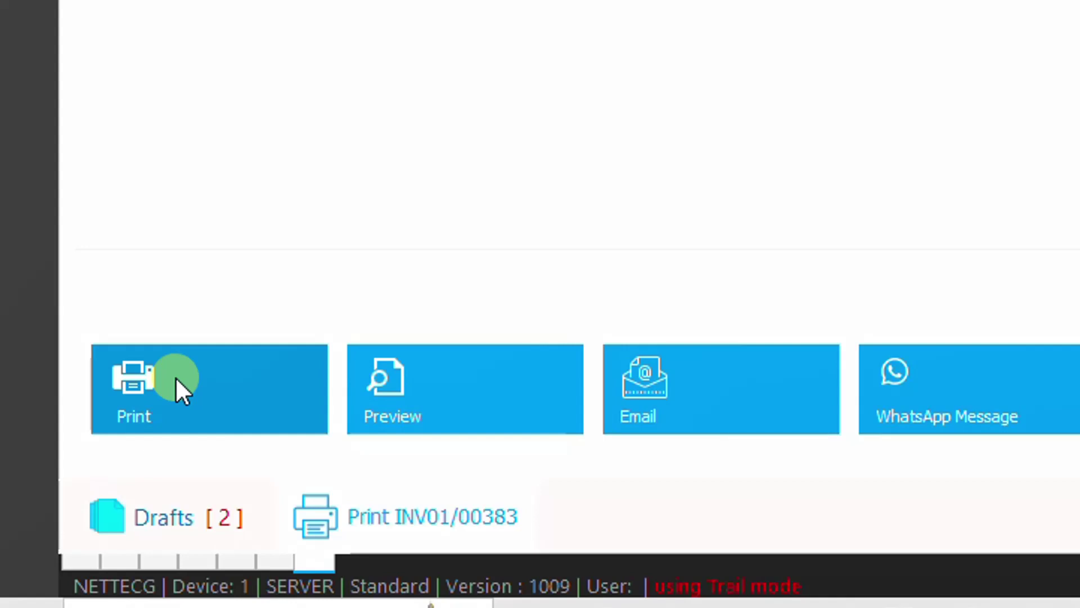
pyautogui.click(435, 388)
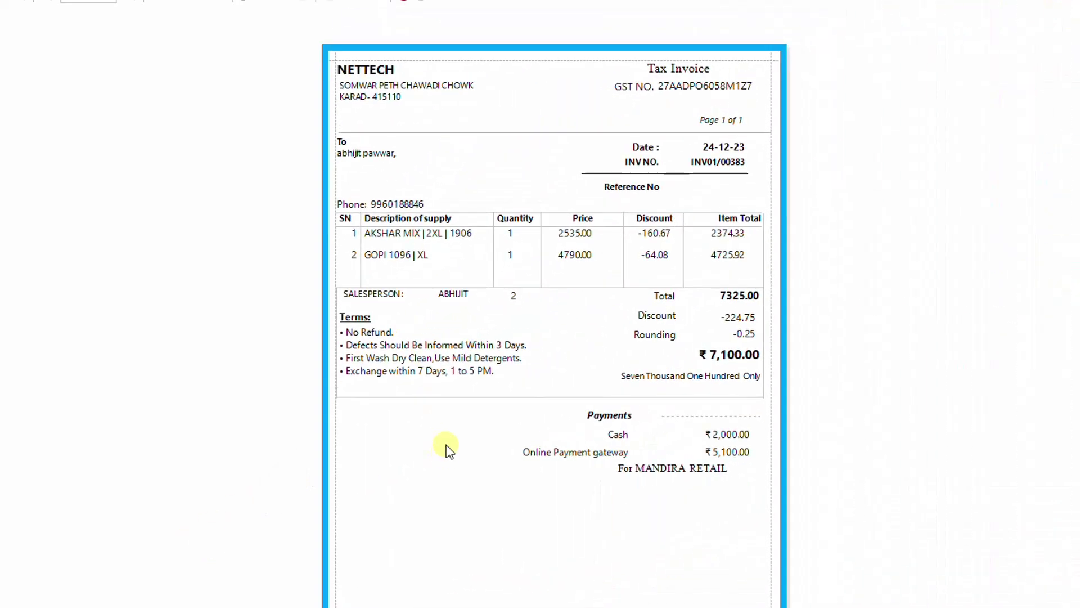
pyautogui.press('Escape')
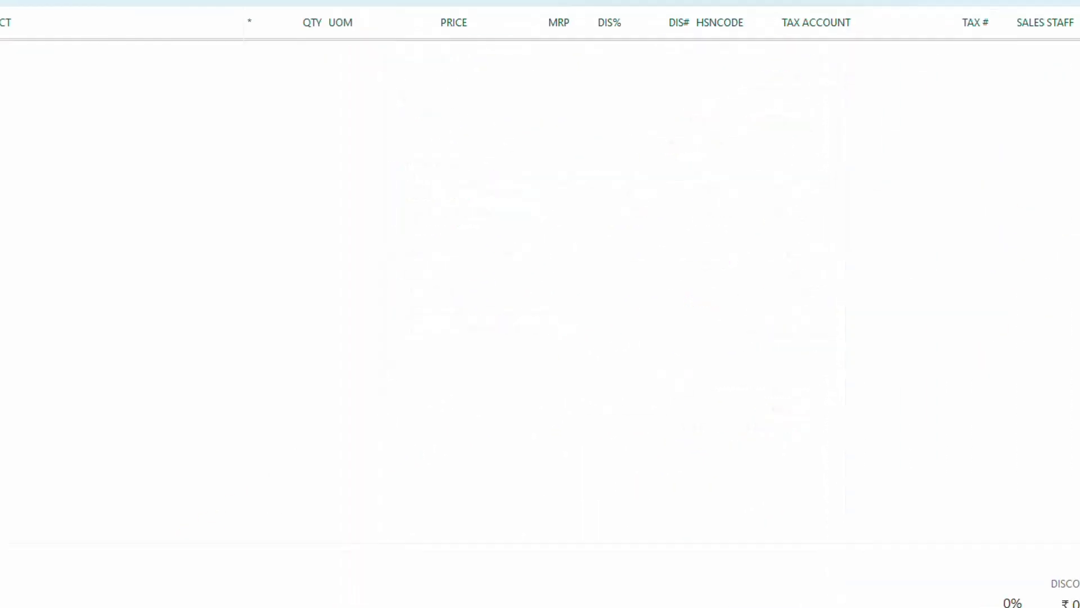
pyautogui.click(311, 563)
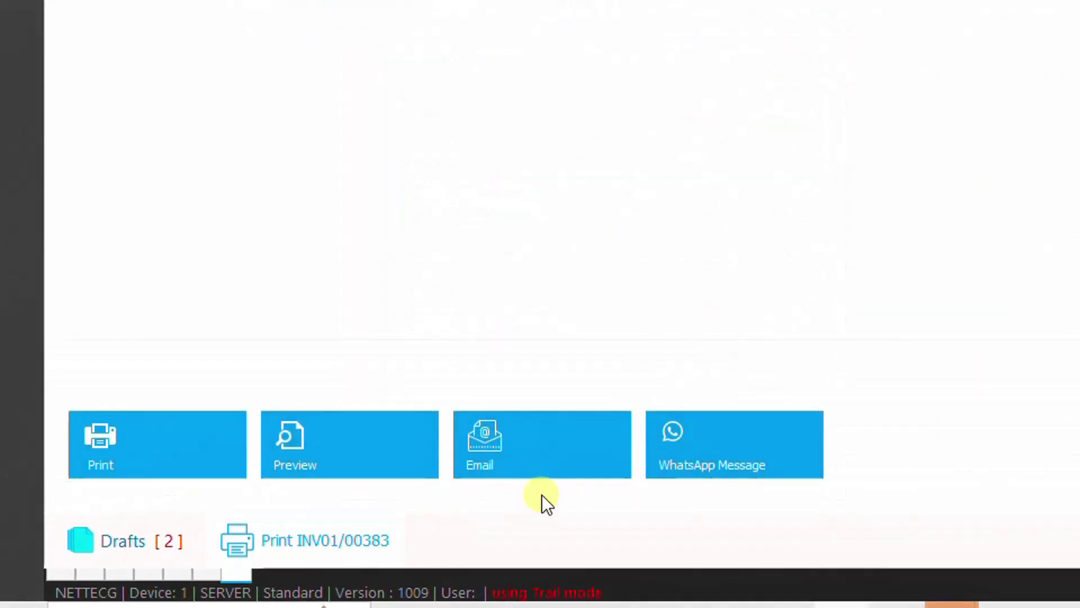
pyautogui.click(570, 441)
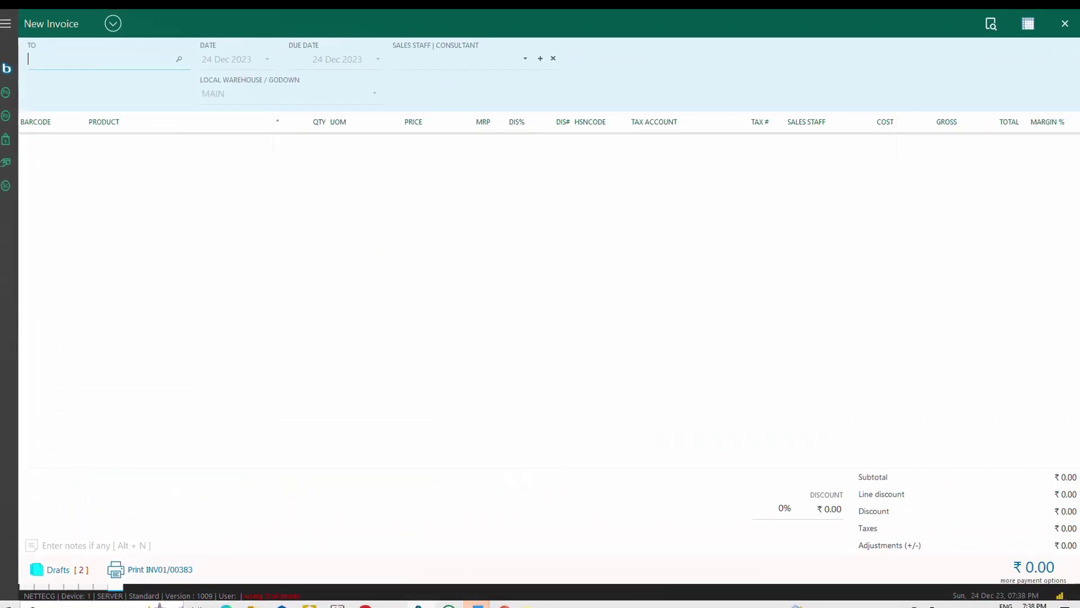
# Step: Bill the invoice to the second customer matching the typed phone number and assign the suggested salesperson
pyautogui.write('9420486')
pyautogui.press('Return')
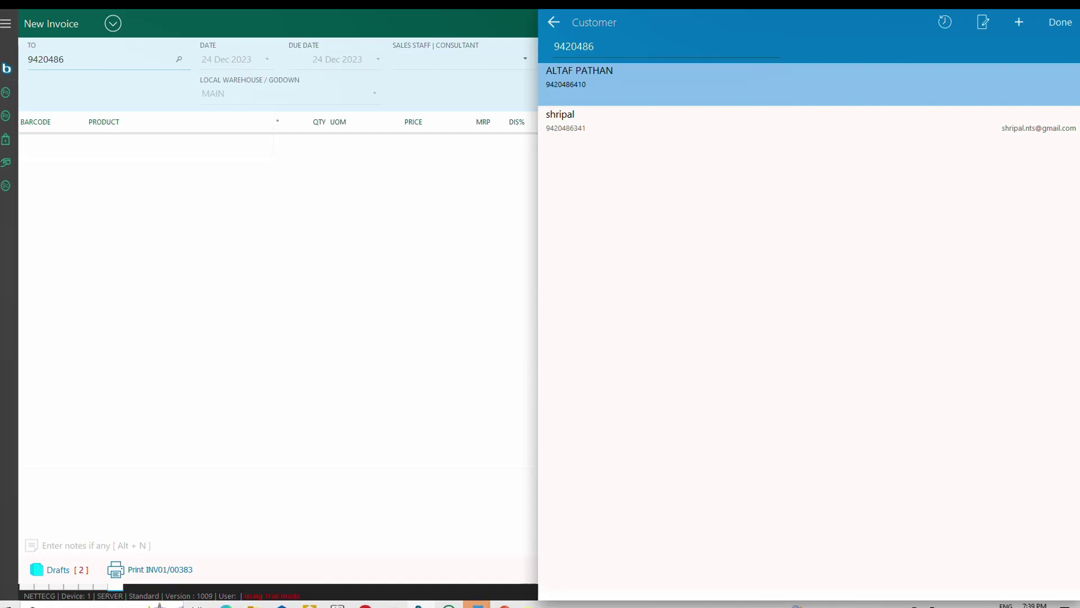
pyautogui.press('Down')
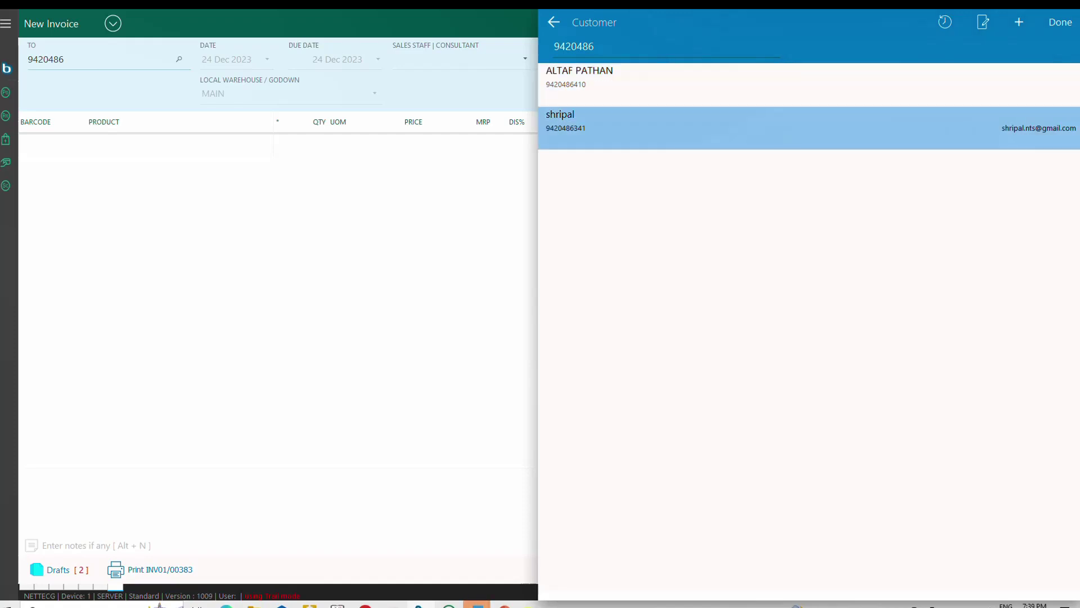
pyautogui.press('Return')
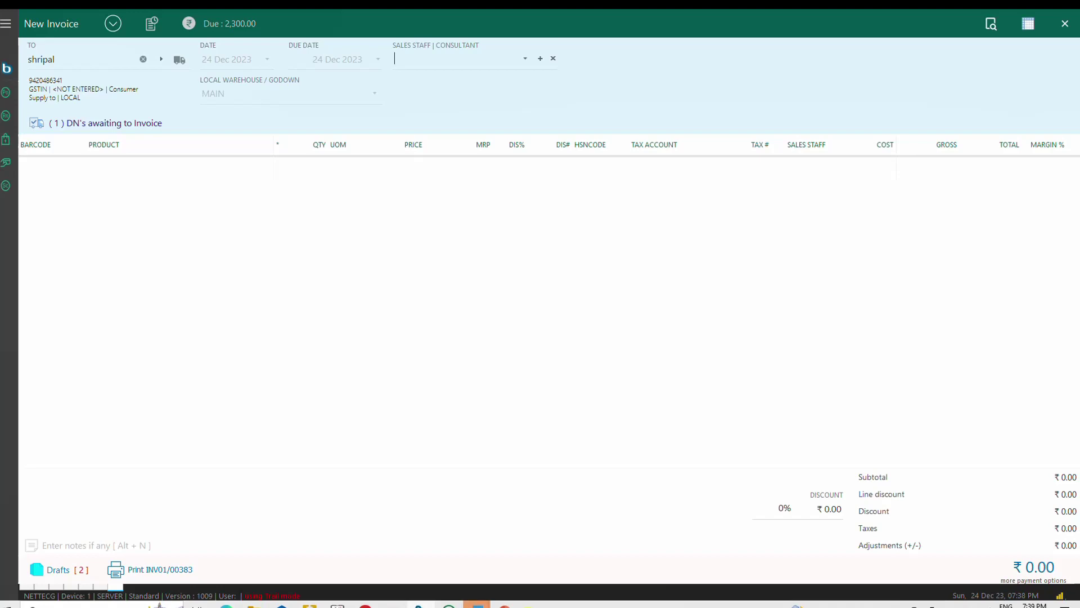
pyautogui.write('M')
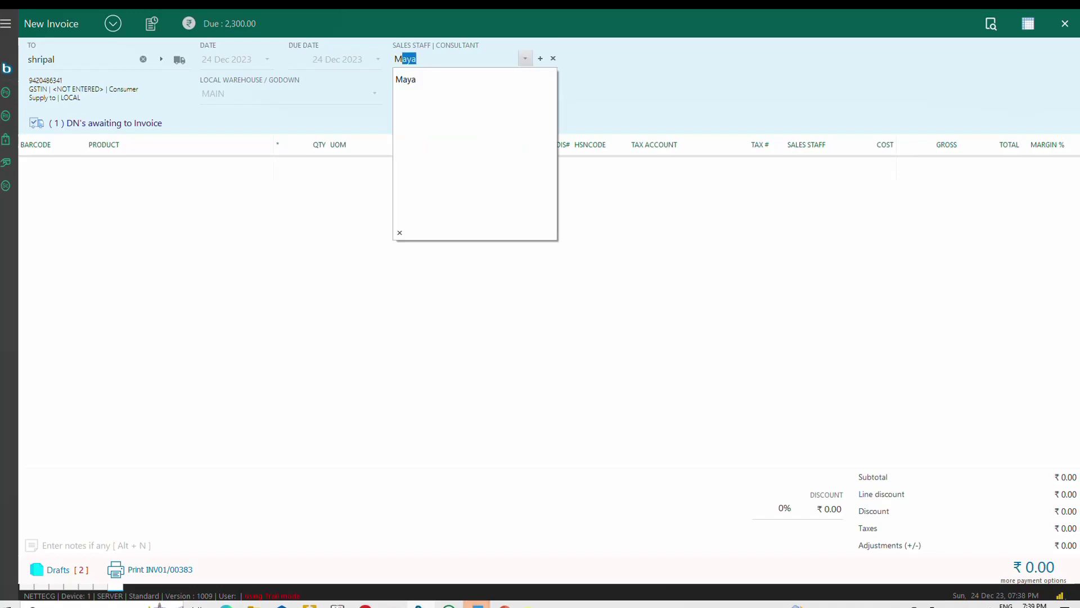
pyautogui.press('Escape')
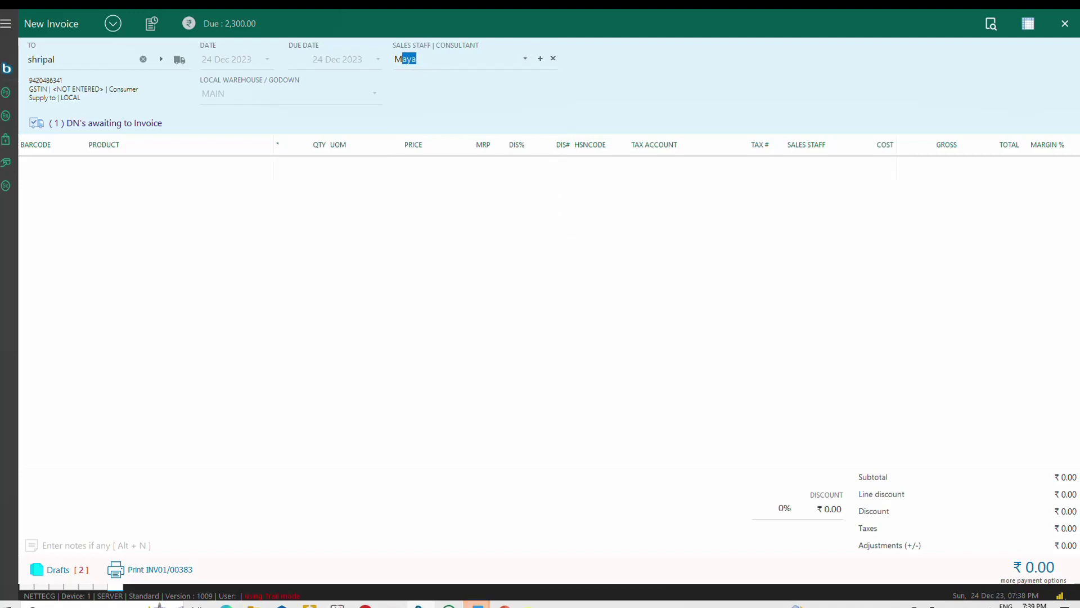
pyautogui.press('Return')
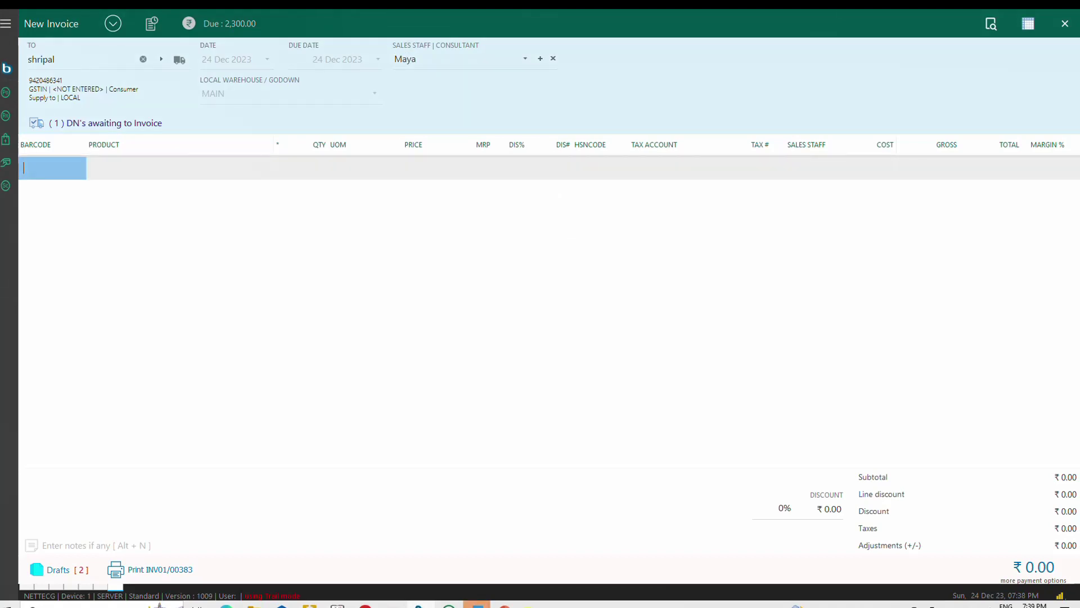
# Step: Add CALISTA | M, MAITRI 0914 | M and S D 106 | S lines, switching salesperson before each later line
pyautogui.press('Return')
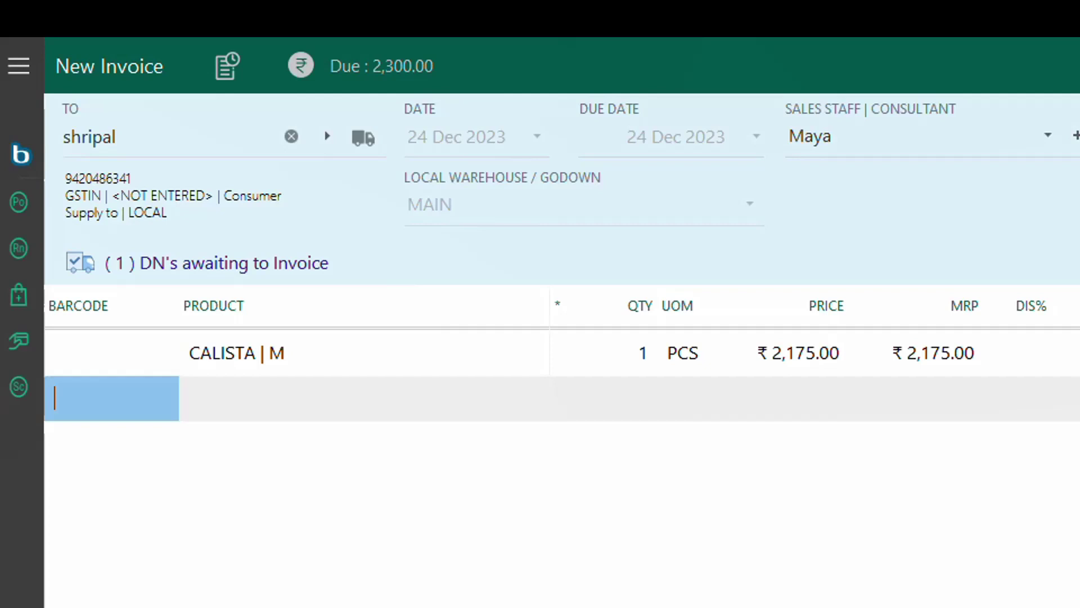
pyautogui.hotkey('alt', 's')
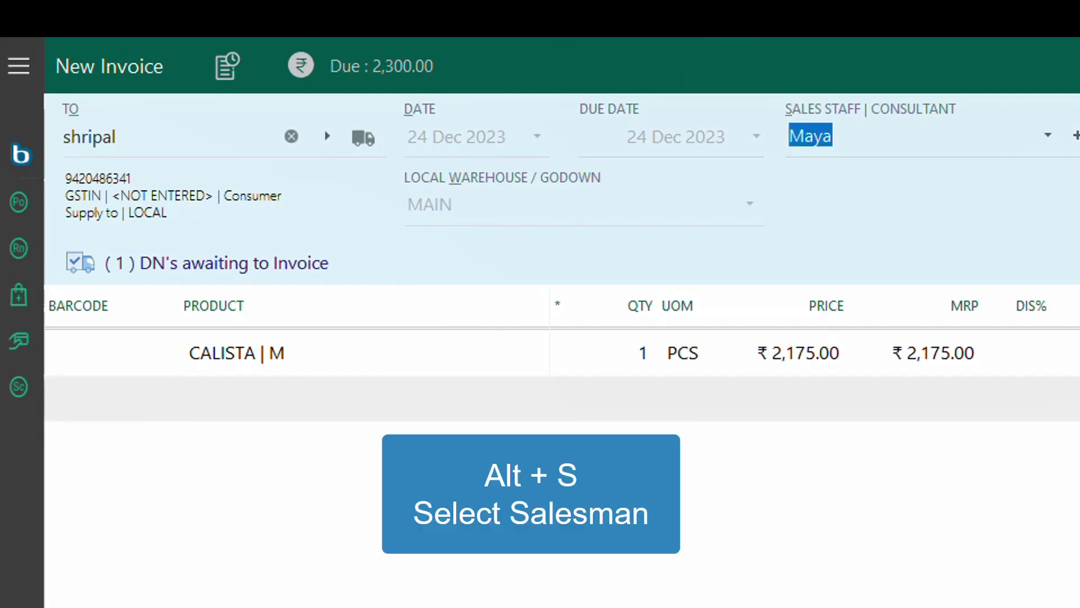
pyautogui.write('ABHIJIT')
pyautogui.press('Return')
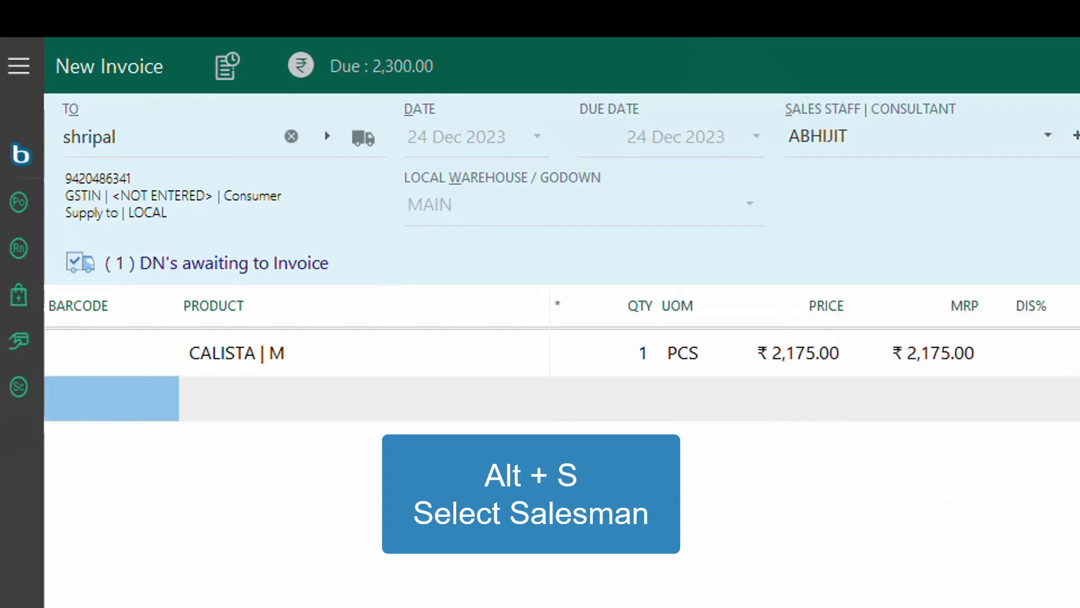
pyautogui.press('Return')
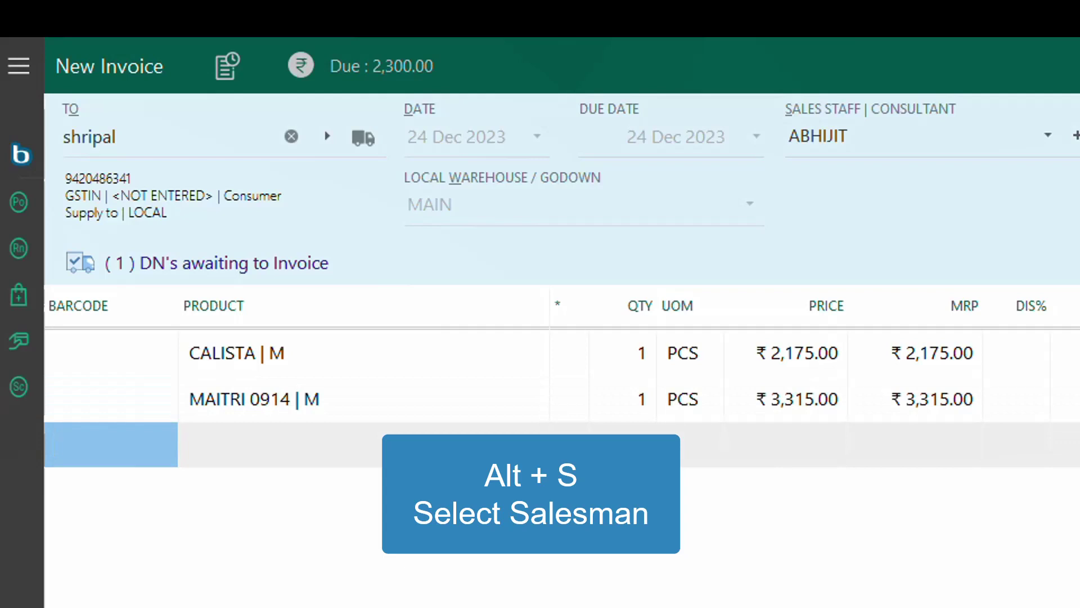
pyautogui.hotkey('alt', 's')
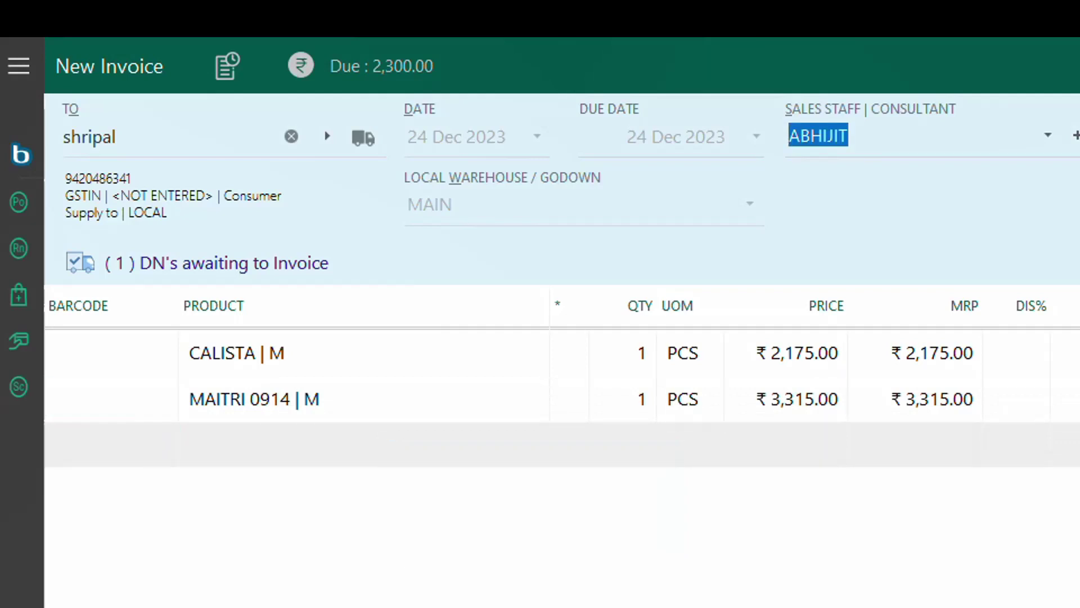
pyautogui.write('PRIYANKA')
pyautogui.press('Return')
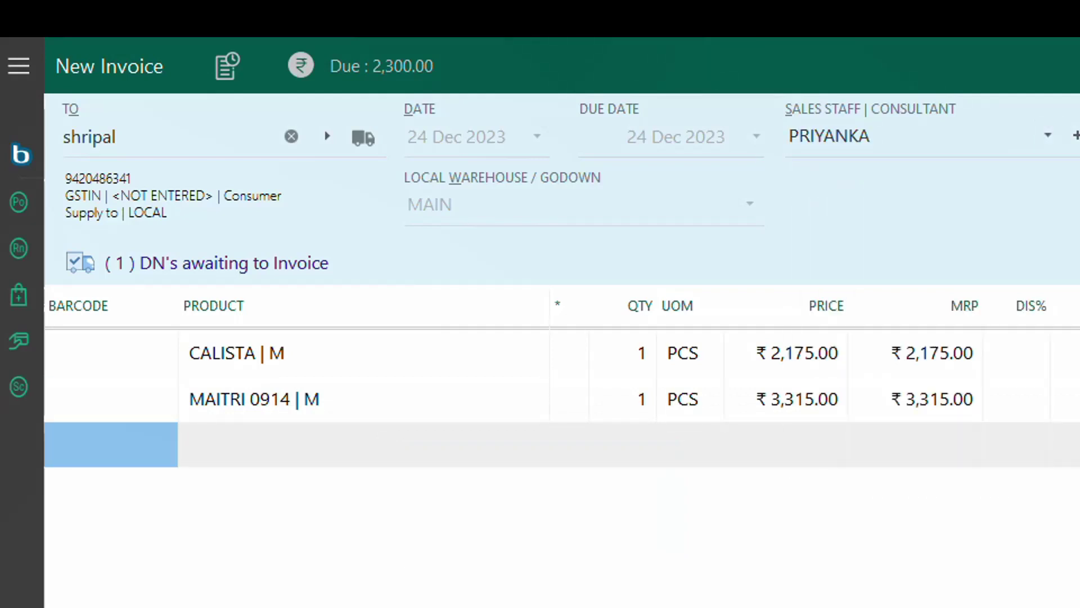
pyautogui.press('Return')
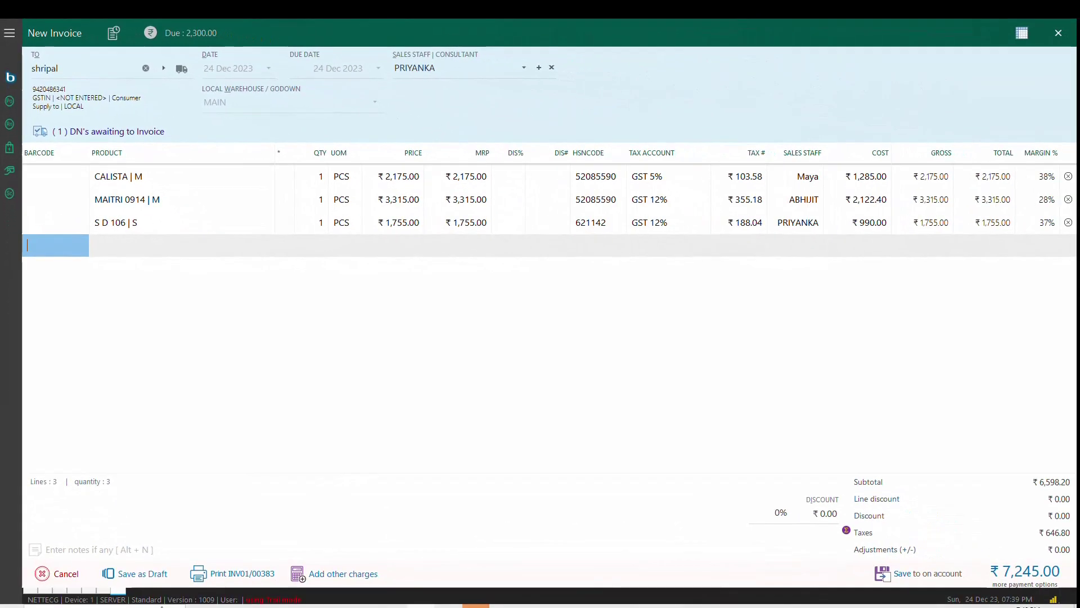
pyautogui.press('Up')
pyautogui.press('Up')
pyautogui.press('Up')
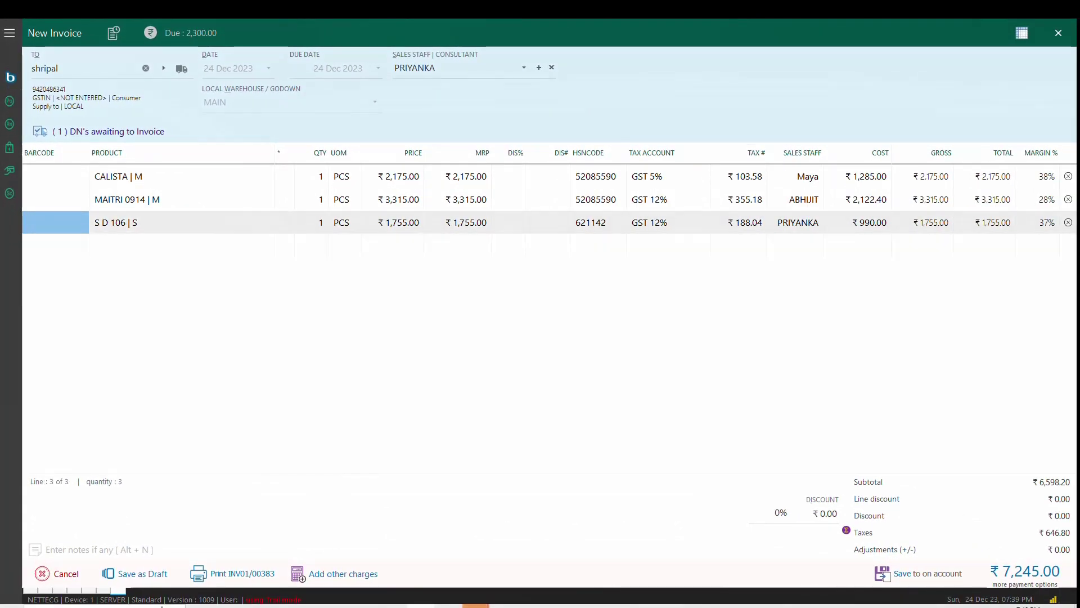
pyautogui.press('Down')
pyautogui.press('Down')
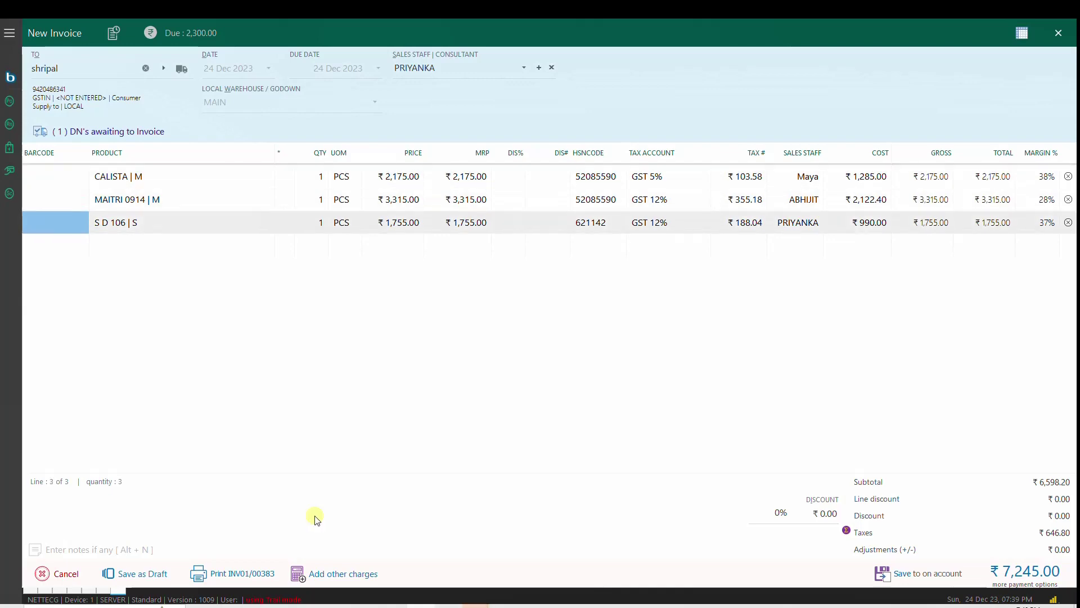
# Step: Reassign the MAITRI 0914 | M line to the fourth listed salesperson and open payment for ₹7,245
pyautogui.click(802, 179)
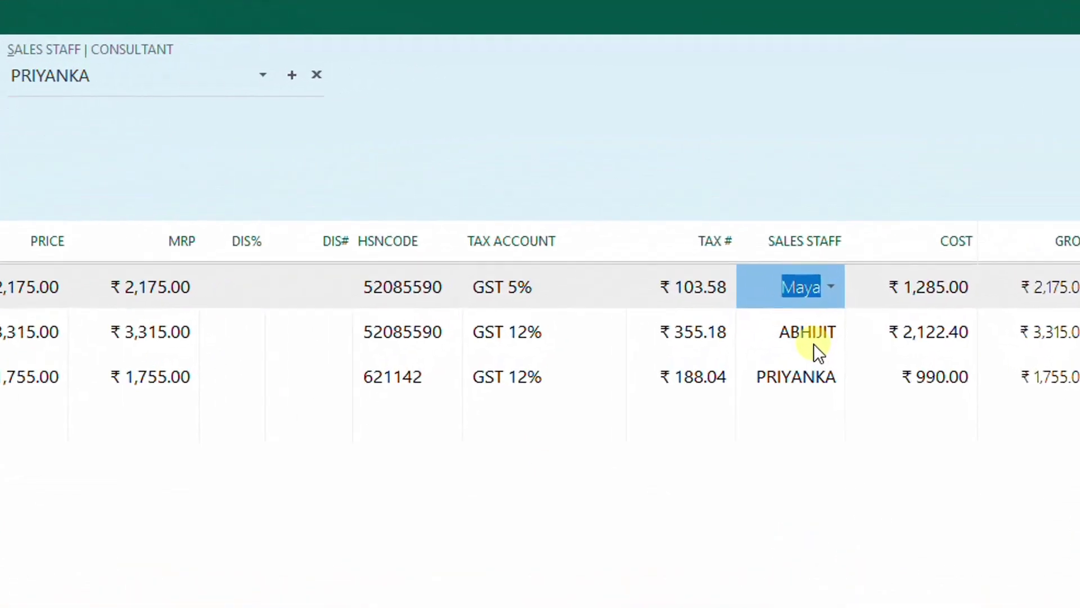
pyautogui.click(807, 203)
pyautogui.click(812, 398)
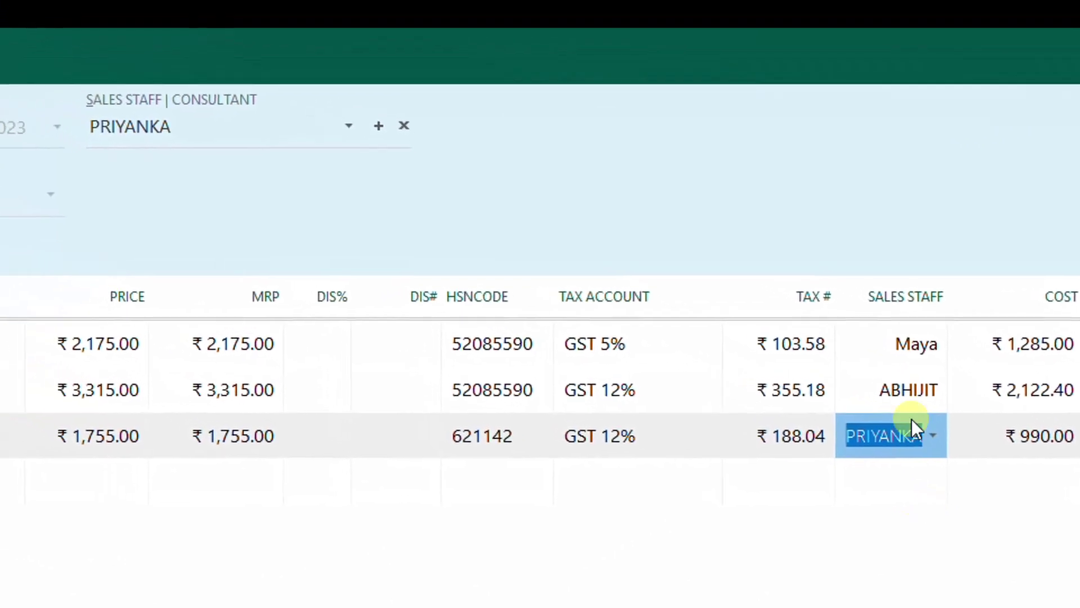
pyautogui.click(953, 400)
pyautogui.click(953, 403)
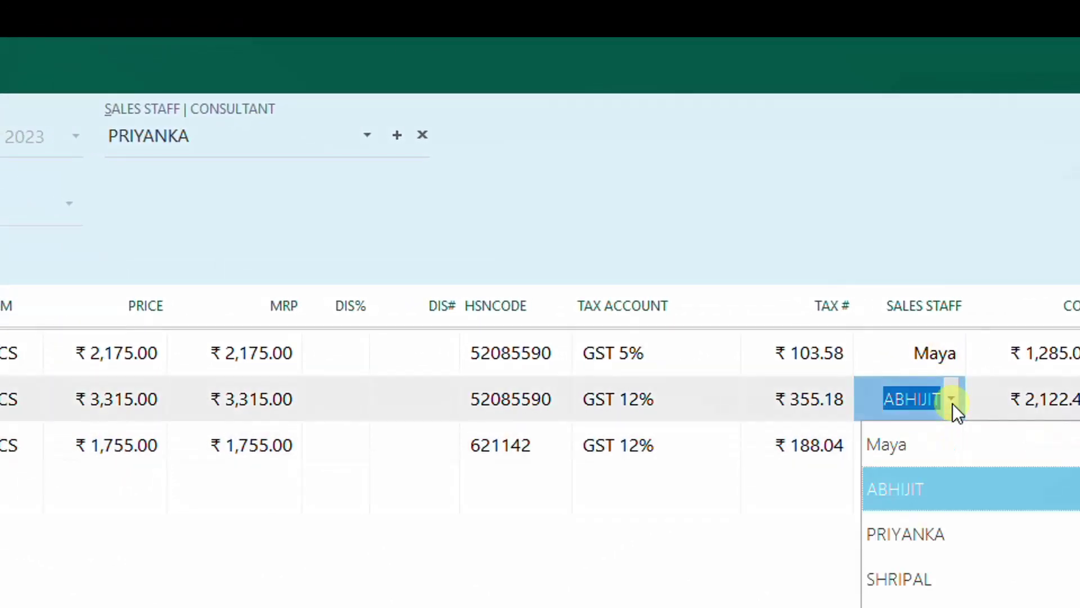
pyautogui.click(936, 579)
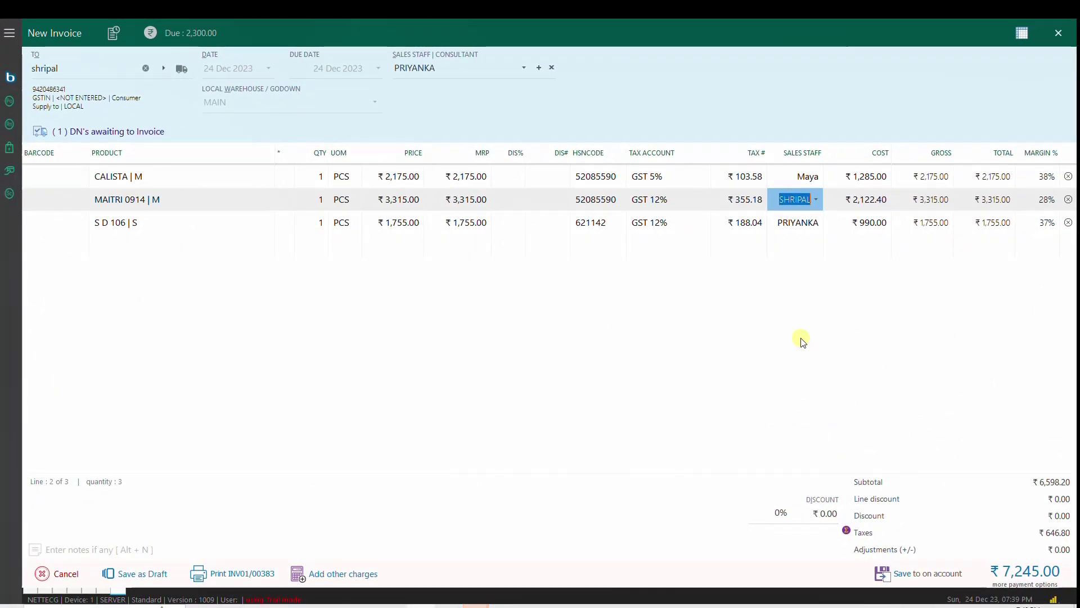
pyautogui.hotkey('ctrl', 's')
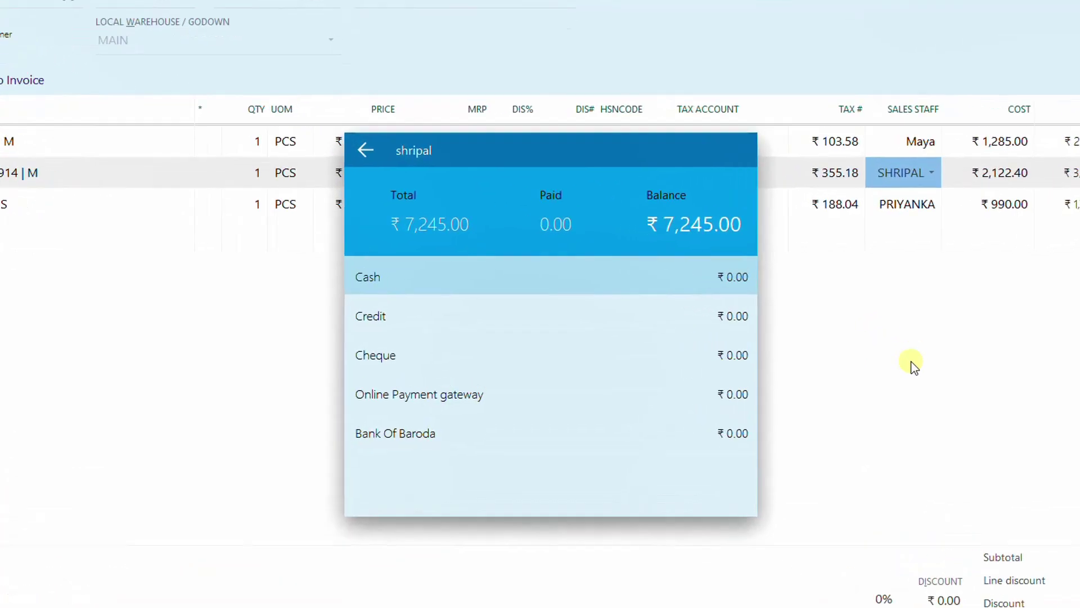
# Step: Leave the payment window and open the customer's record, saving it with credit sale still off
pyautogui.press('Down')
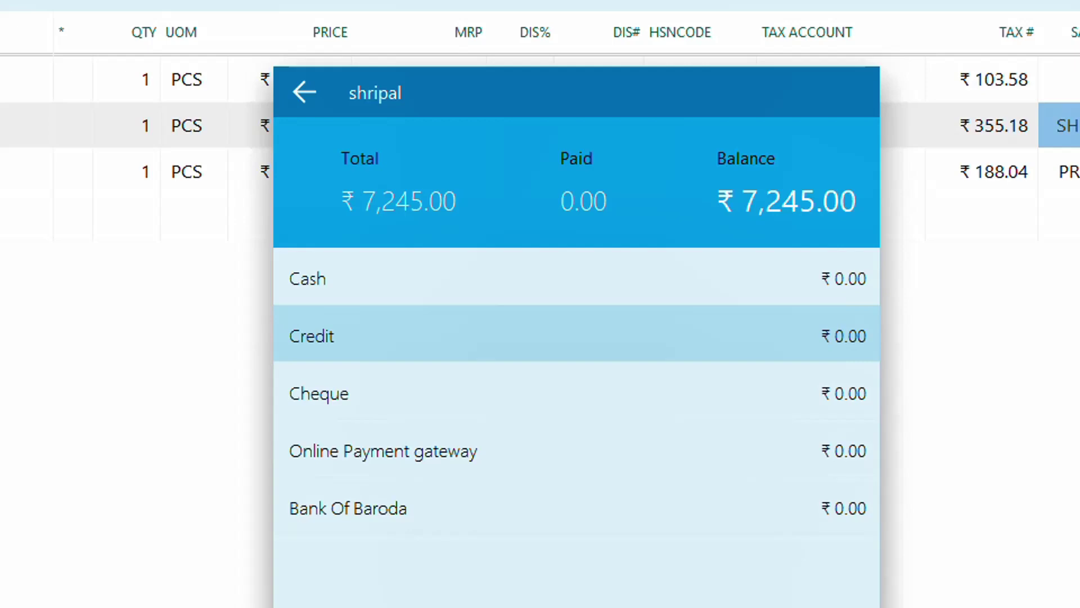
pyautogui.press('Escape')
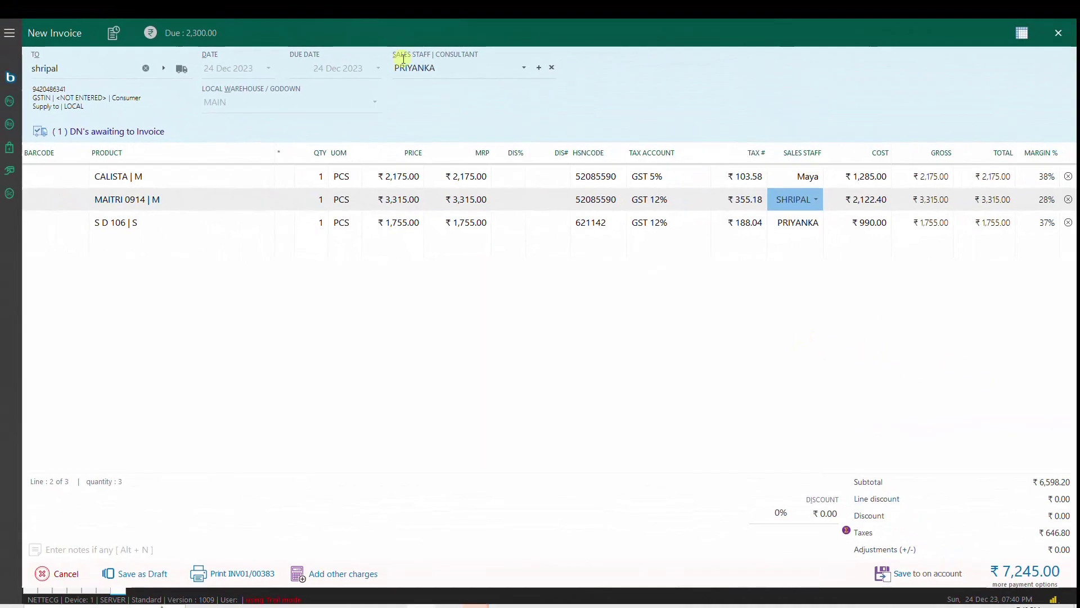
pyautogui.click(182, 68)
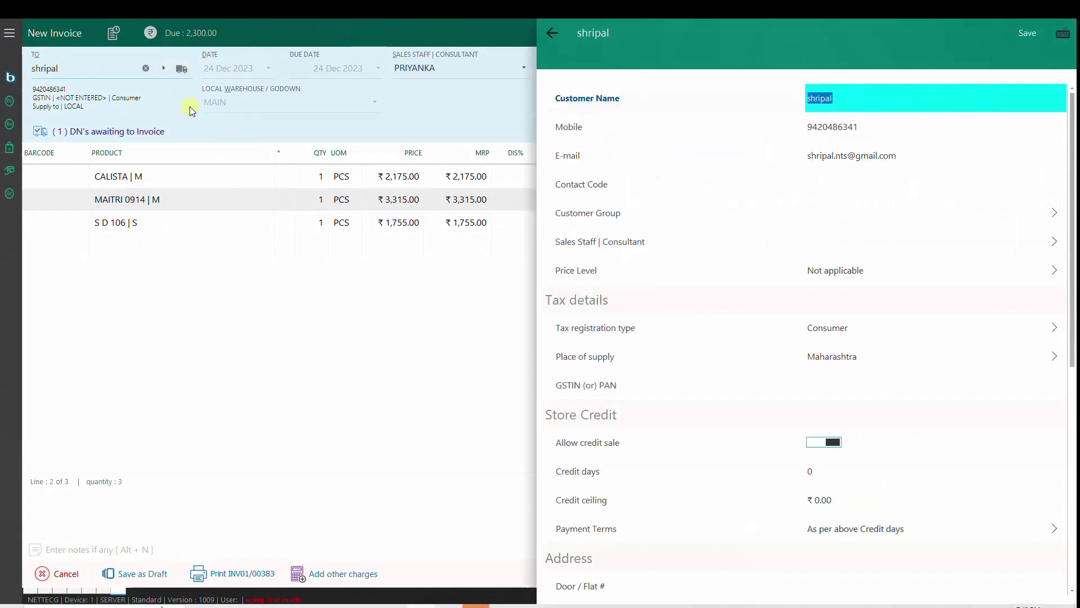
pyautogui.click(812, 444)
pyautogui.click(823, 444)
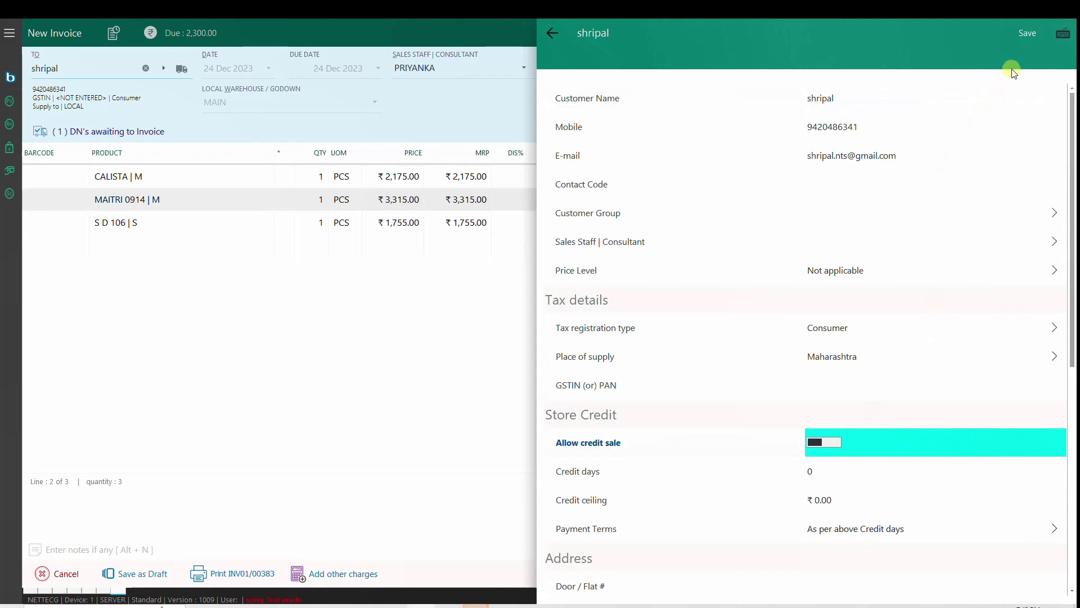
pyautogui.click(1025, 34)
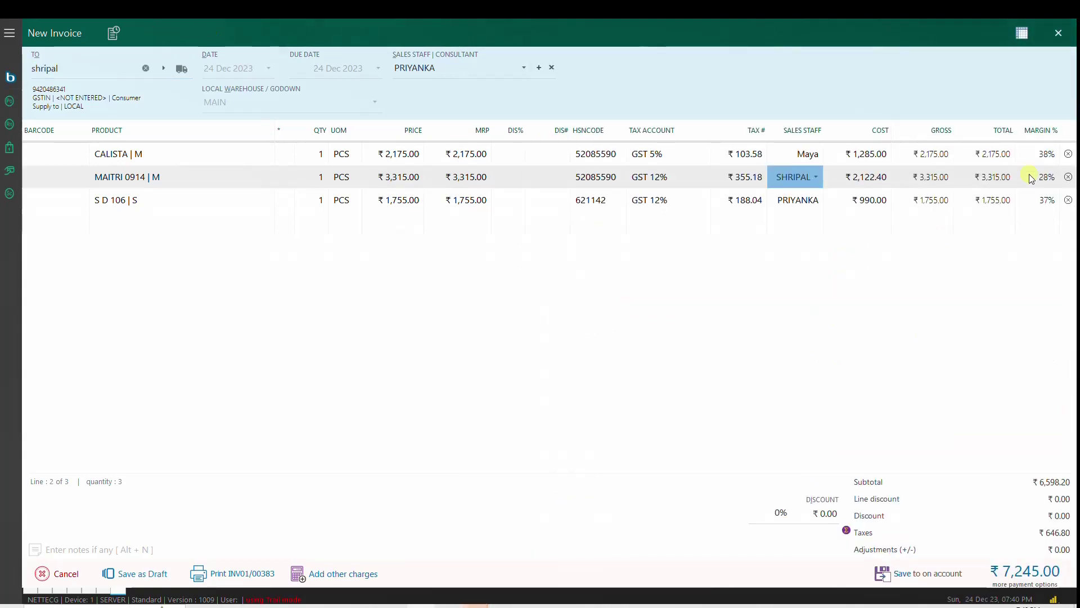
# Step: Recheck the payment options, then switch on Allow credit sale for the customer and save
pyautogui.hotkey('ctrl', 's')
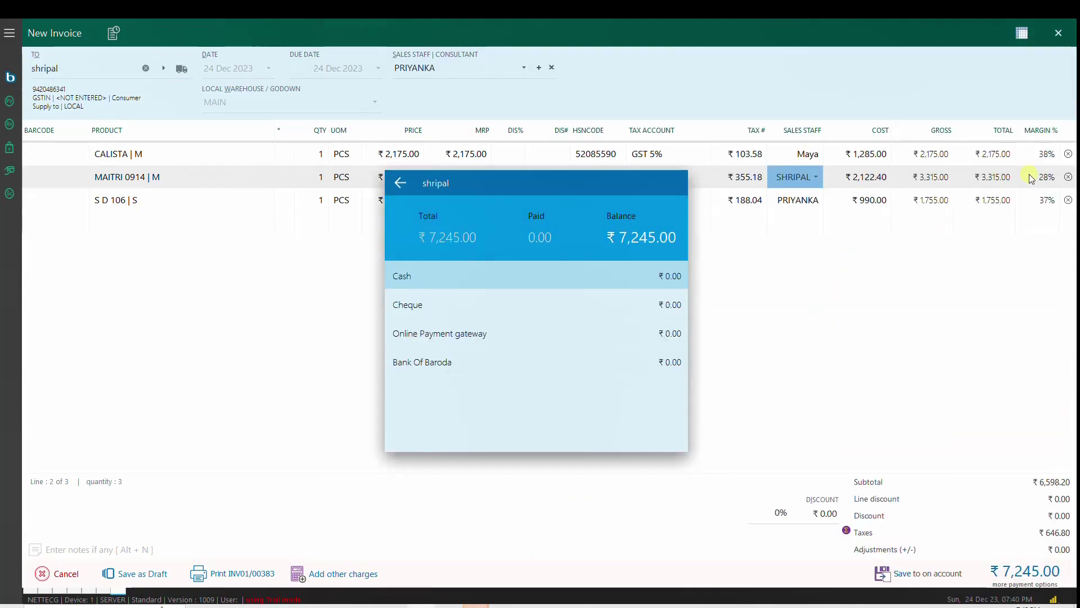
pyautogui.press('Escape')
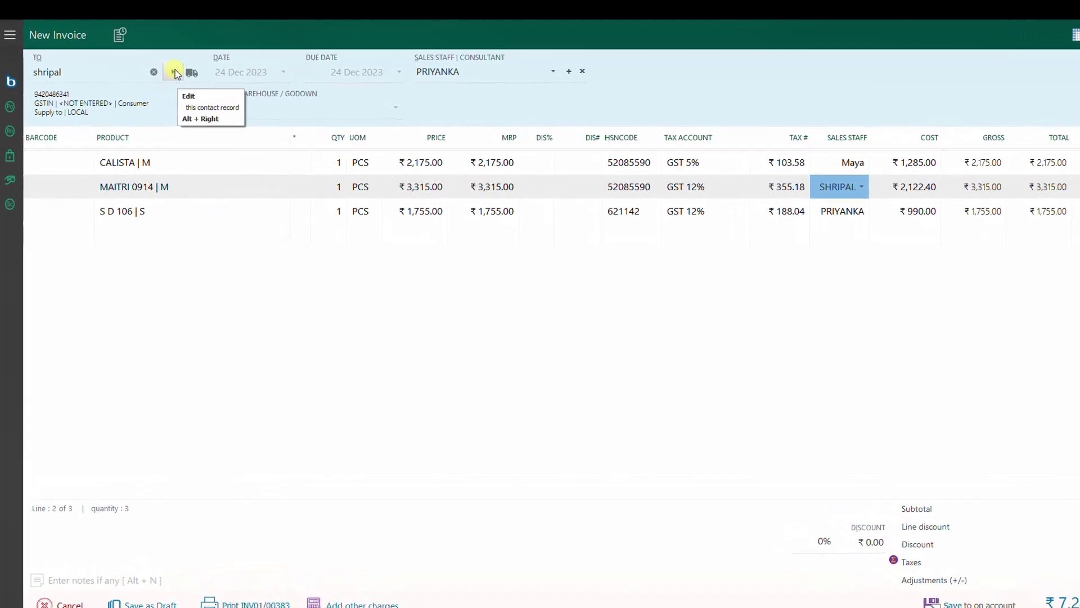
pyautogui.click(175, 71)
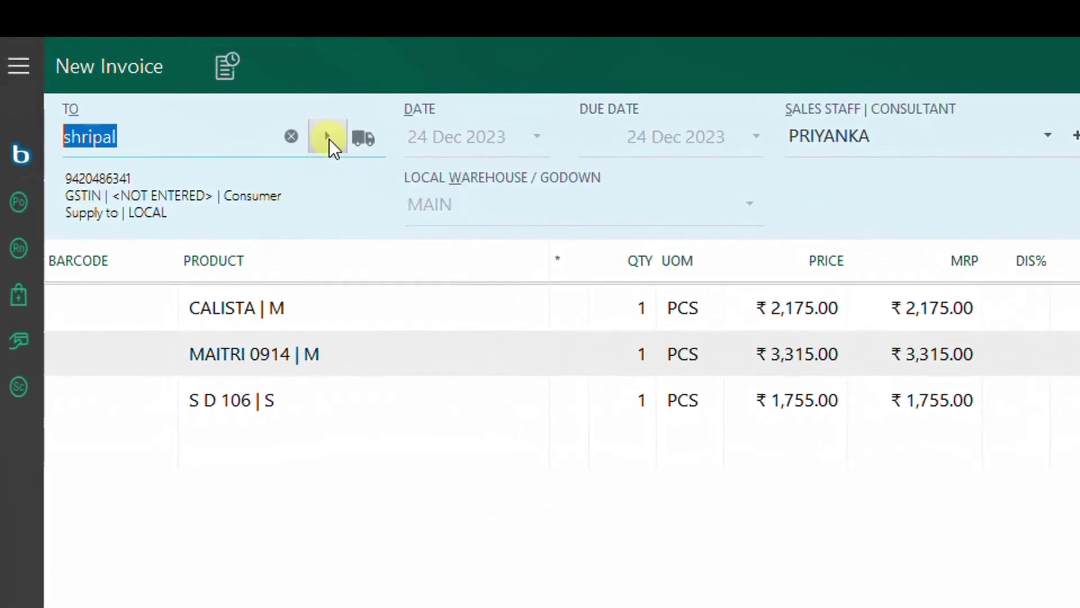
pyautogui.click(329, 139)
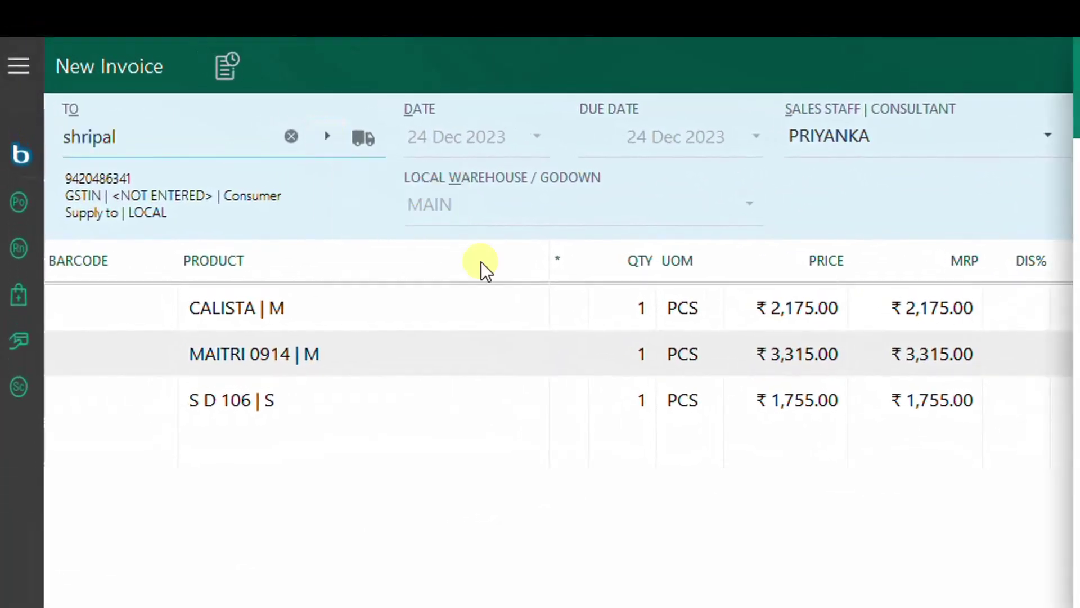
pyautogui.click(834, 443)
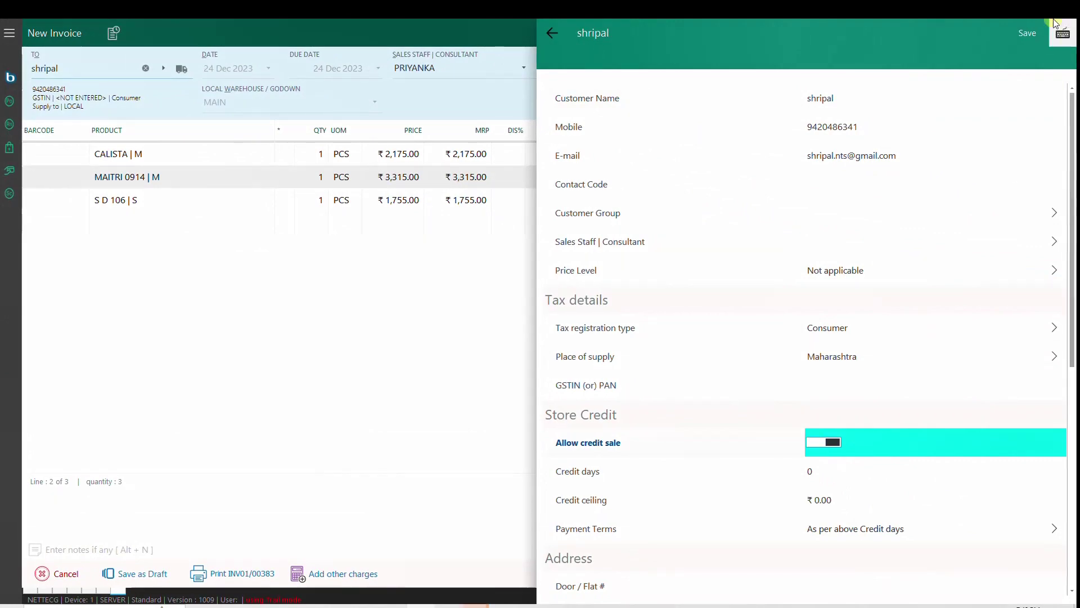
pyautogui.click(1027, 33)
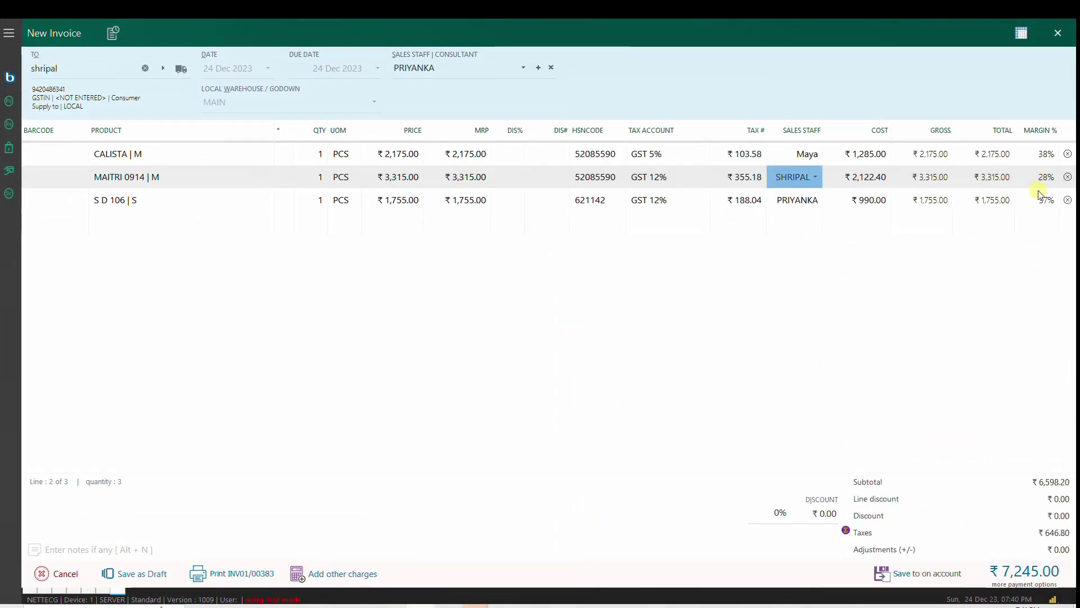
# Step: Pay ₹2,245 in cash and the remaining ₹5,000 on credit, saving invoice INV01/00384
pyautogui.hotkey('ctrl', 's')
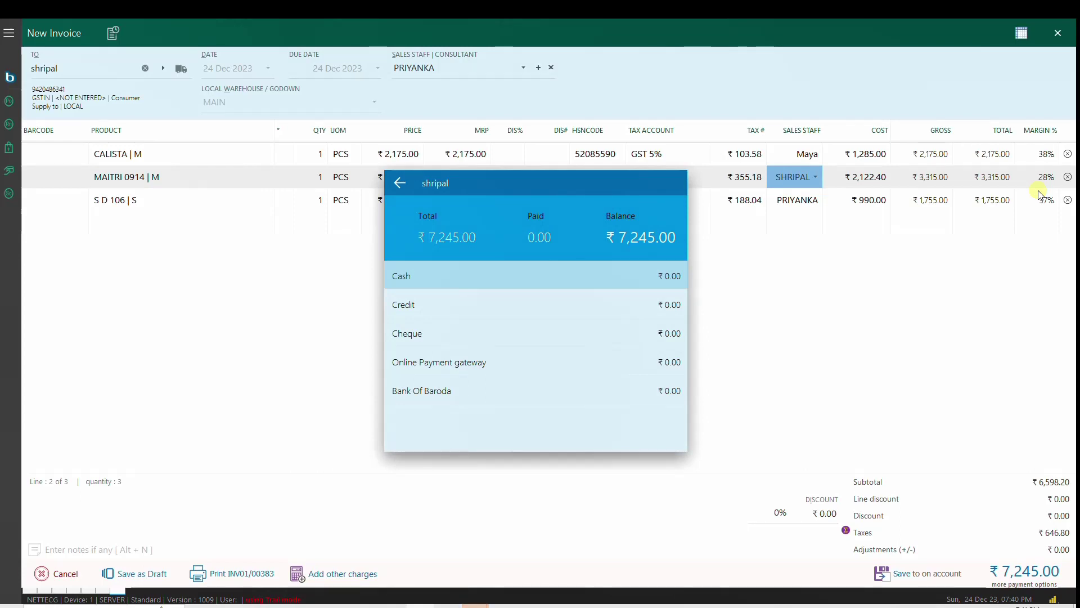
pyautogui.press('Return')
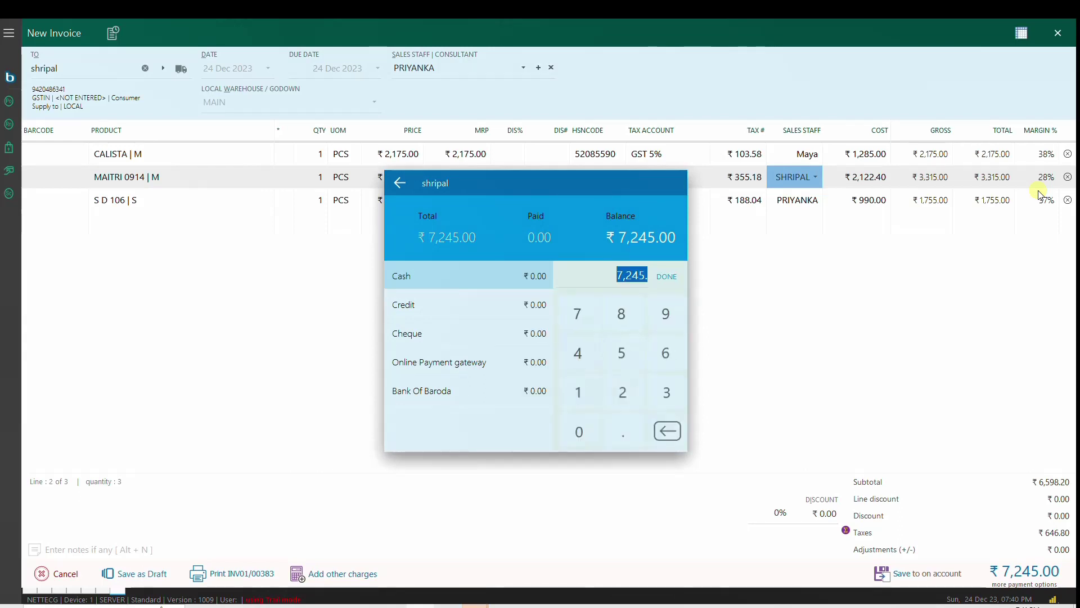
pyautogui.write('22.')
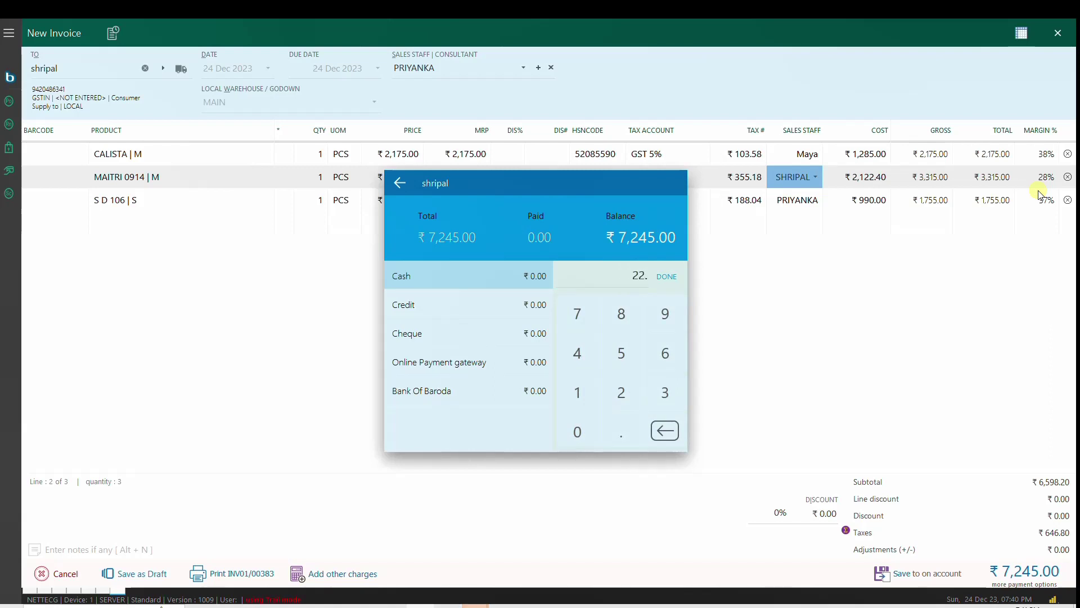
pyautogui.write('45')
pyautogui.press('Return')
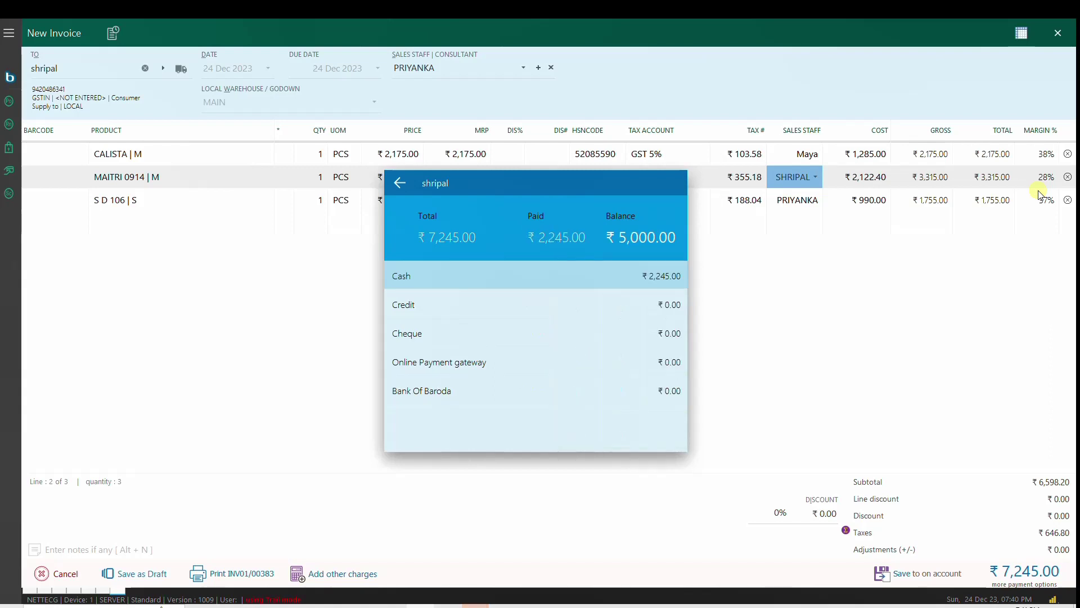
pyautogui.press('Down')
pyautogui.press('Return')
pyautogui.press('Return')
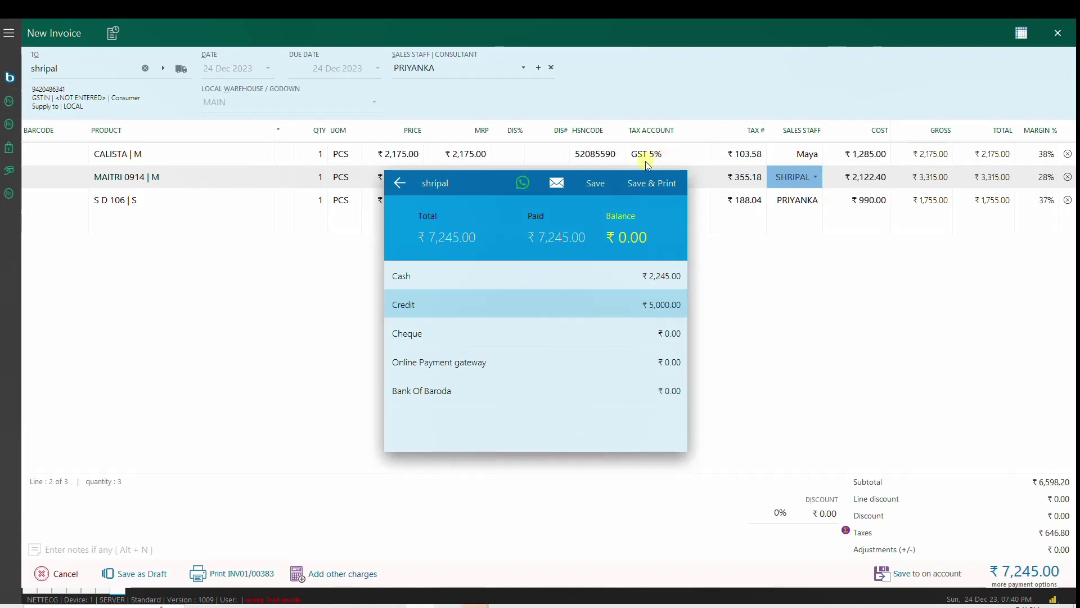
pyautogui.click(596, 183)
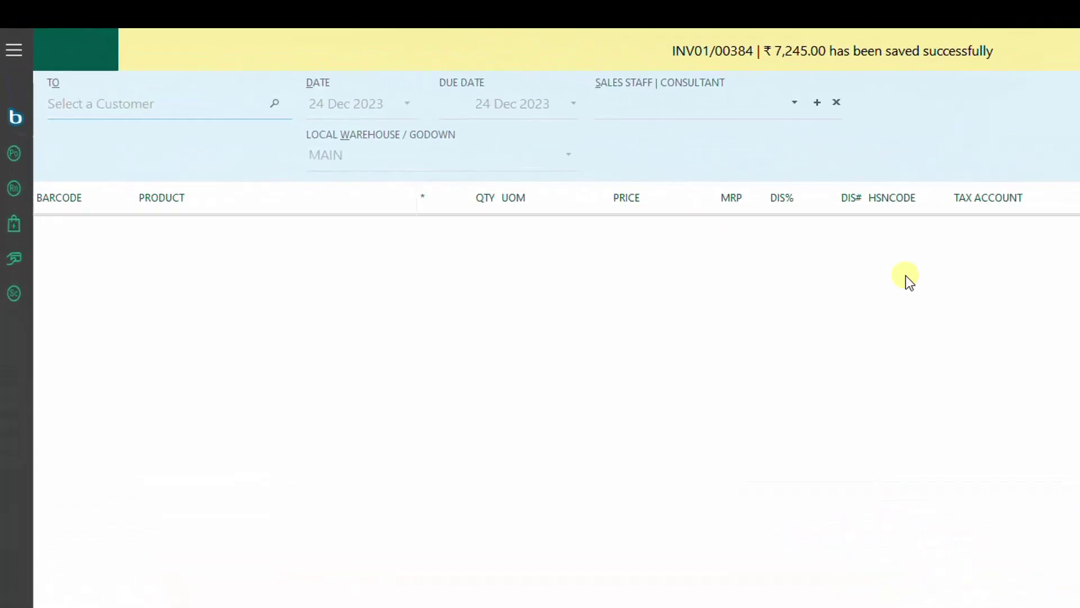
# Step: Bill the customer found by phone number and assign the sales staff member
pyautogui.write('9822')
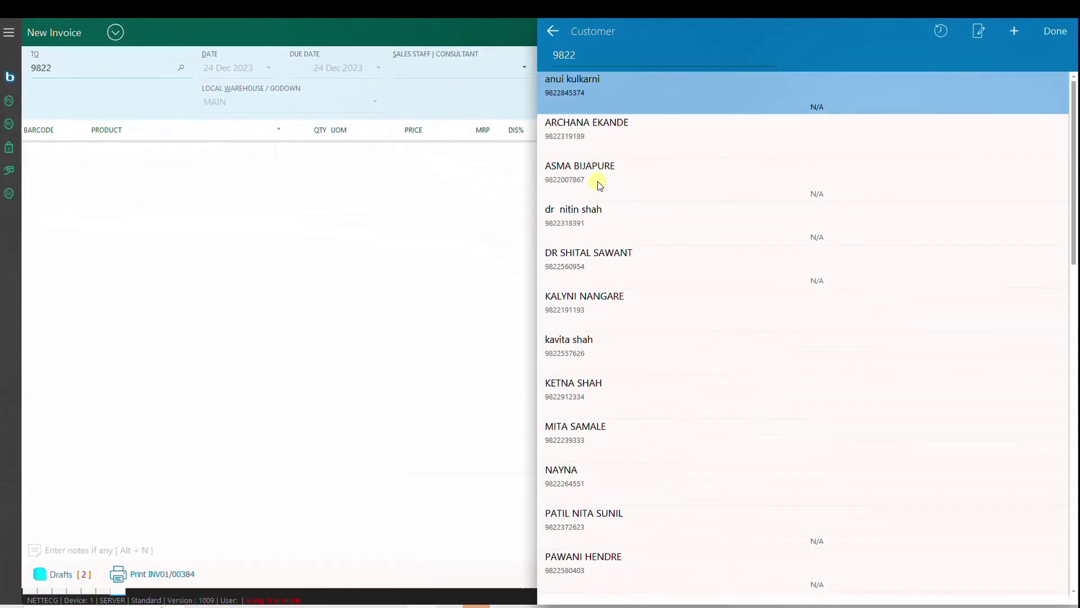
pyautogui.press('Down')
pyautogui.press('Down')
pyautogui.press('Down')
pyautogui.press('Down')
pyautogui.press('Down')
pyautogui.press('Down')
pyautogui.press('Down')
pyautogui.press('Down')
pyautogui.press('Down')
pyautogui.press('Down')
pyautogui.press('Down')
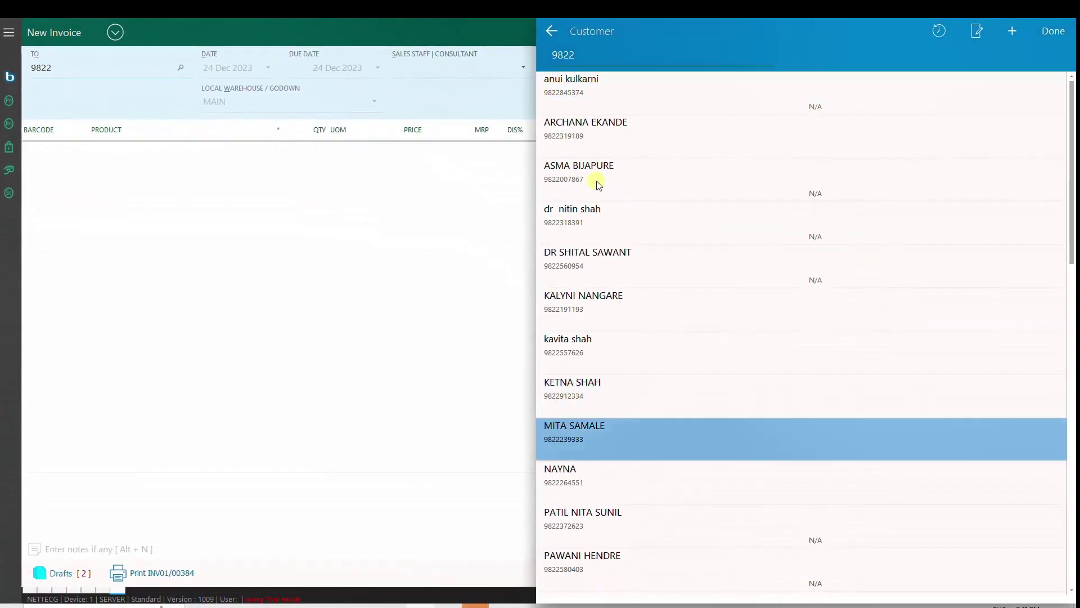
pyautogui.press('Return')
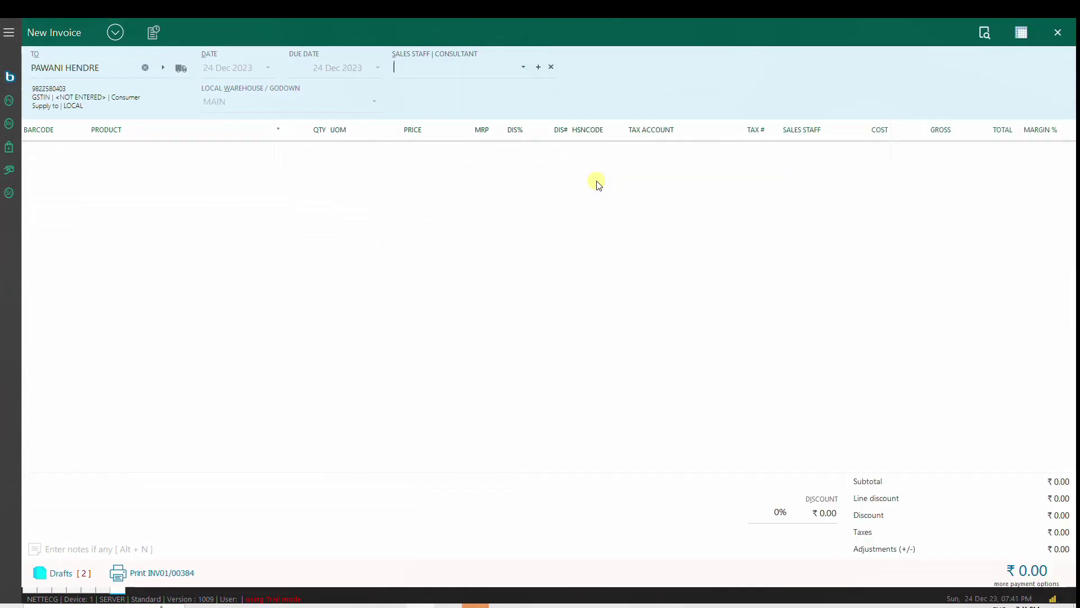
pyautogui.write('ma')
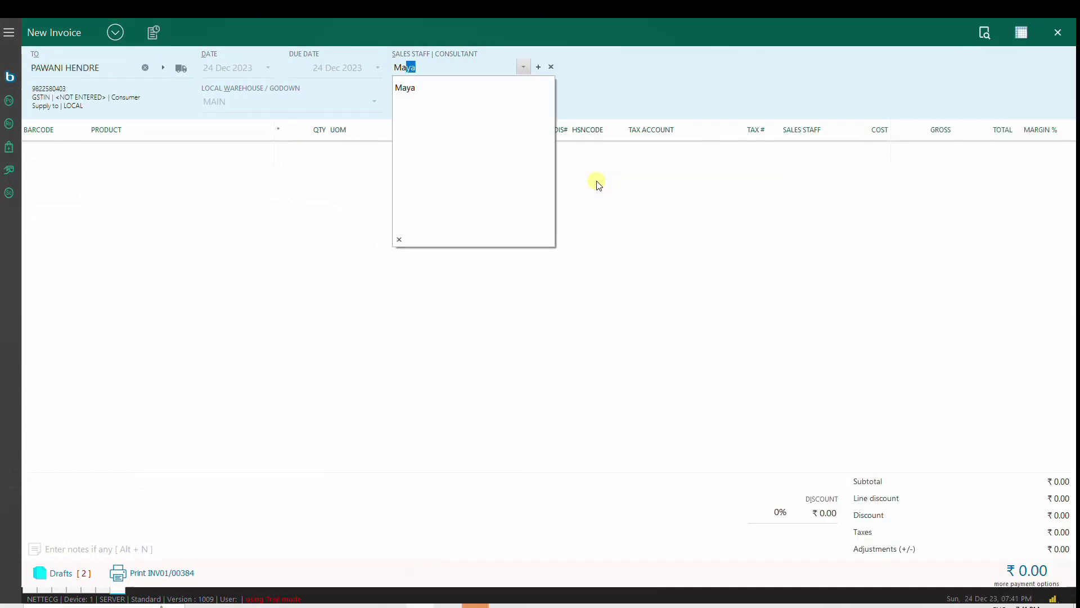
pyautogui.press('Return')
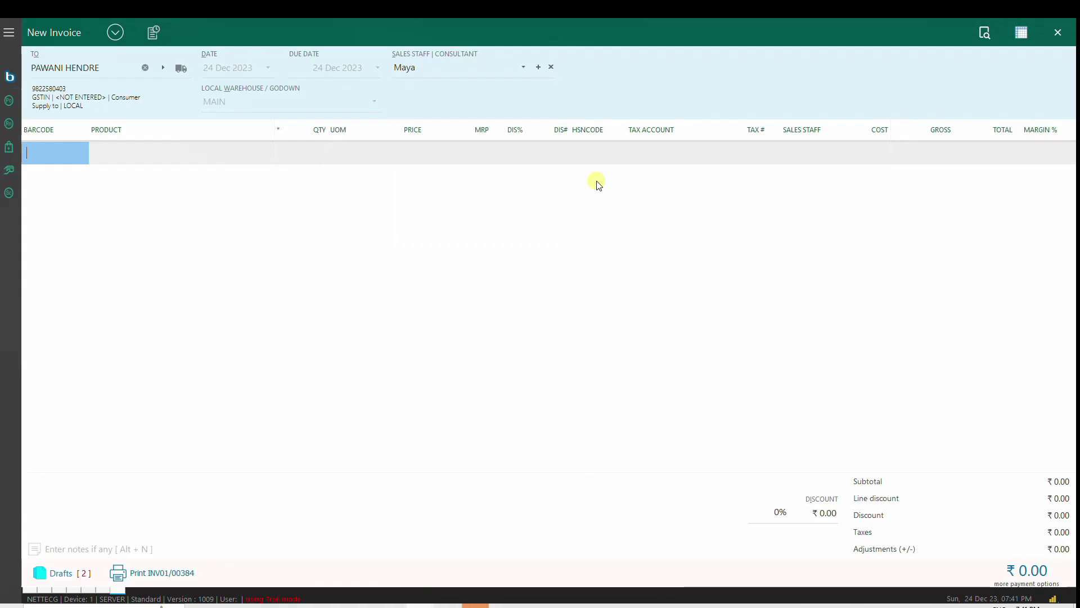
# Step: Add one KAIRA | M item at ₹2,550 to the invoice
pyautogui.press('Return')
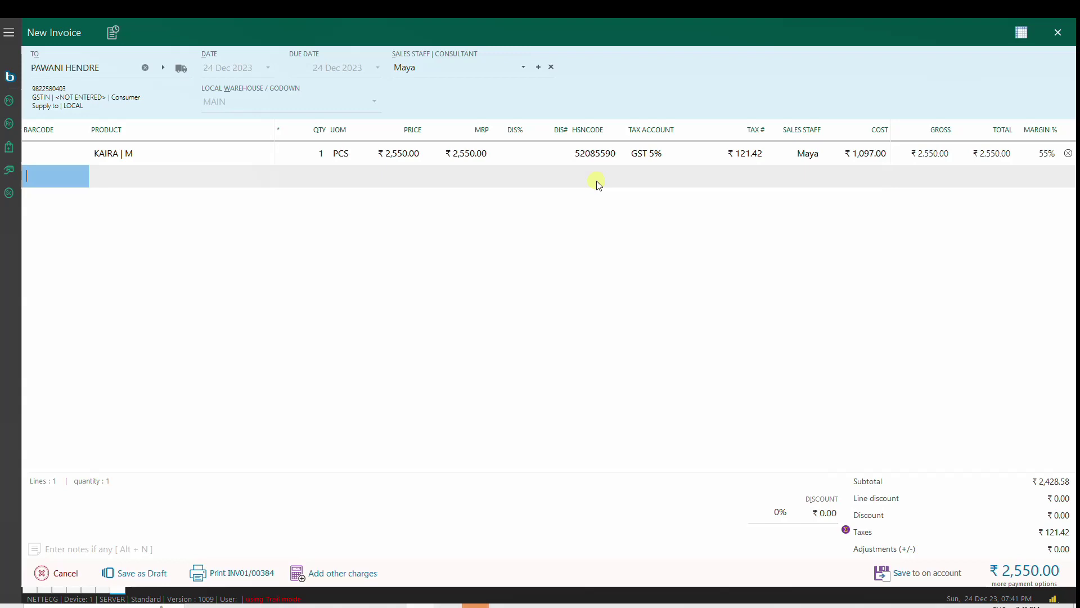
pyautogui.press('Up')
pyautogui.press('Tab')
pyautogui.press('Tab')
pyautogui.press('Tab')
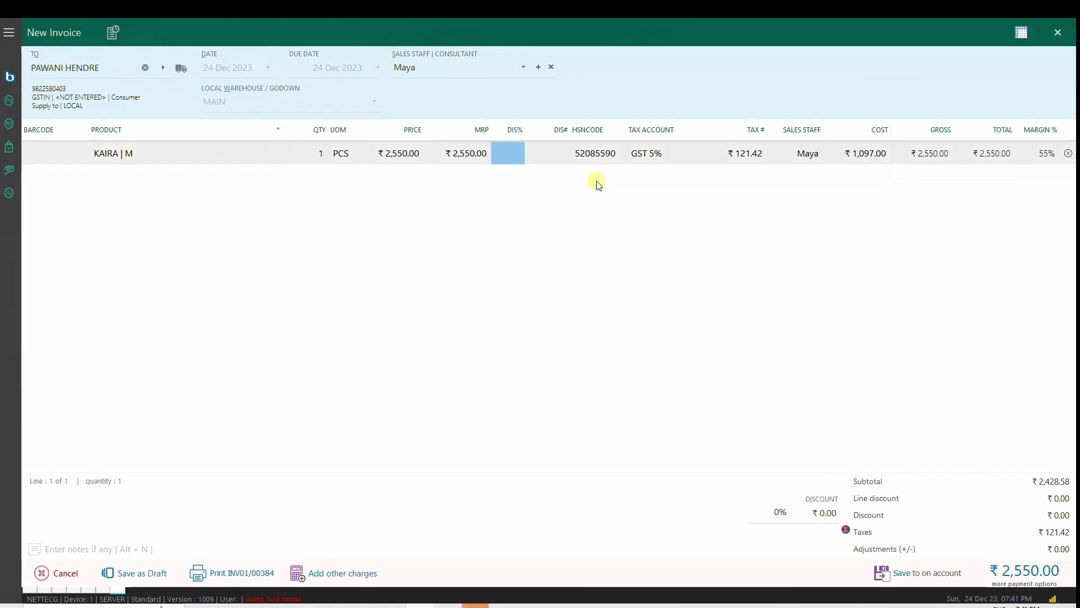
pyautogui.press('Down')
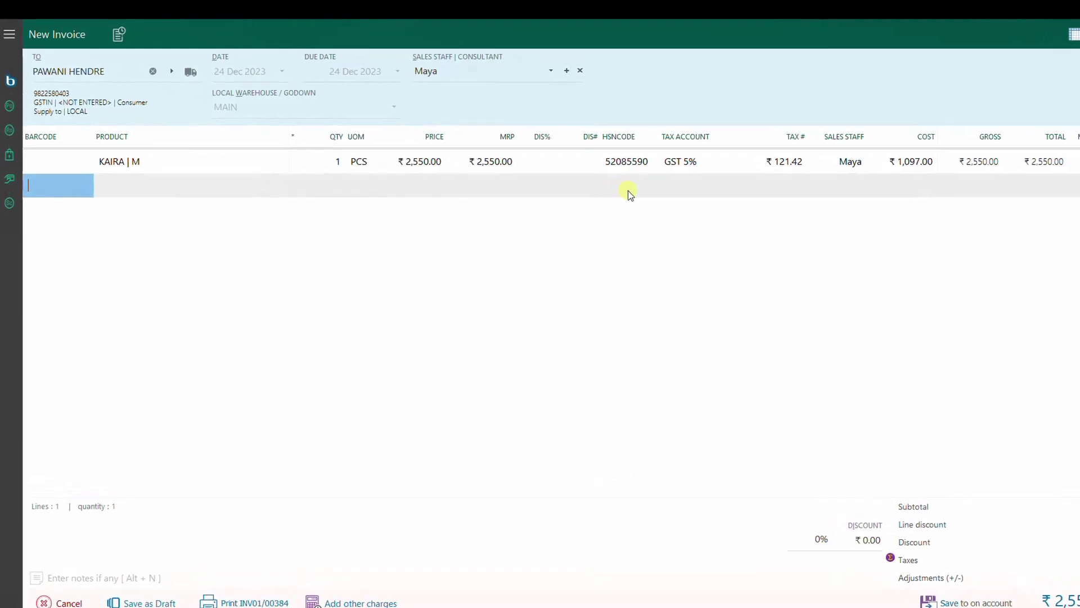
# Step: Set the KAIRA | M line to ₹2,400 each, quantity 2, with discount reset to 0
pyautogui.write('/5')
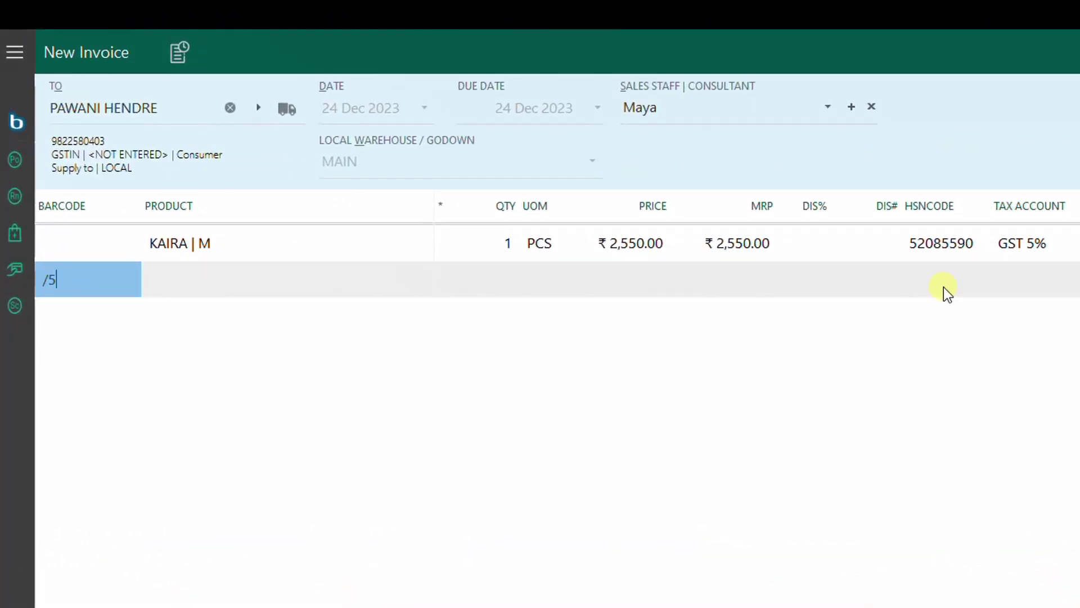
pyautogui.press('Return')
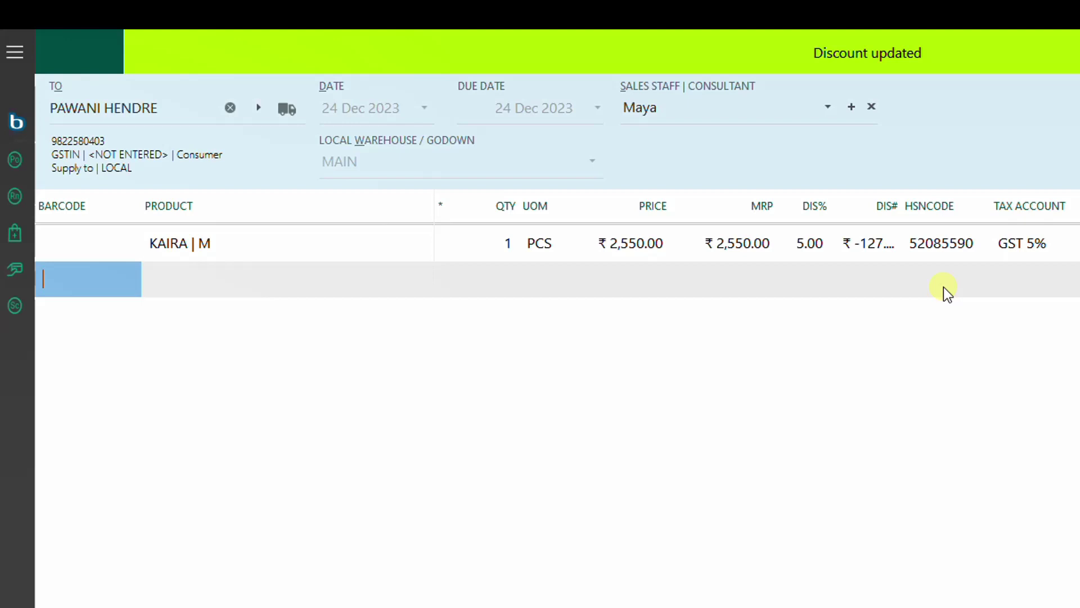
pyautogui.write('*2400')
pyautogui.press('Return')
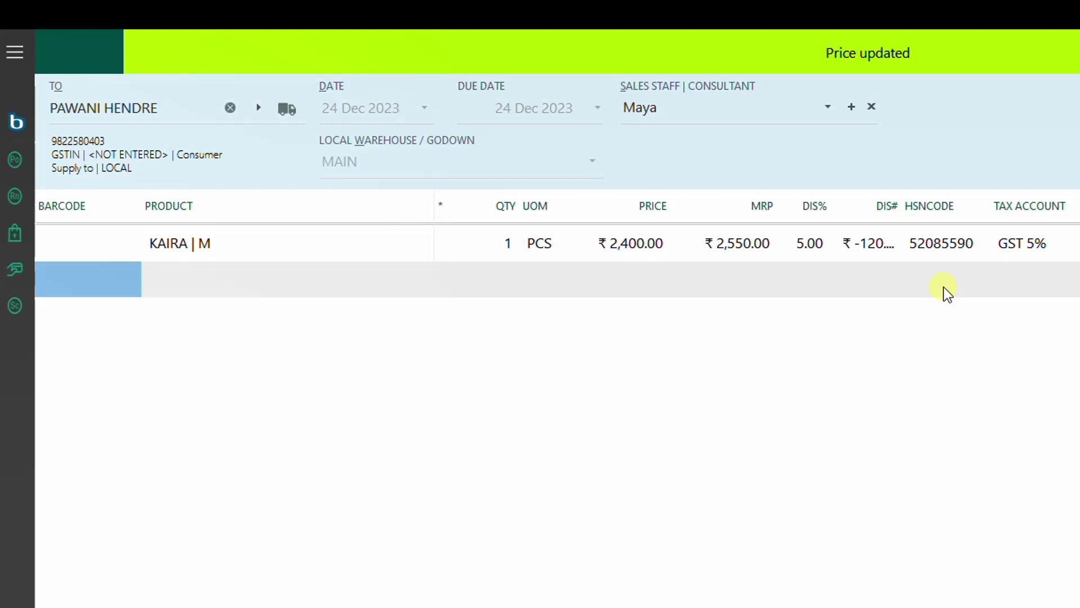
pyautogui.write('/0')
pyautogui.press('Return')
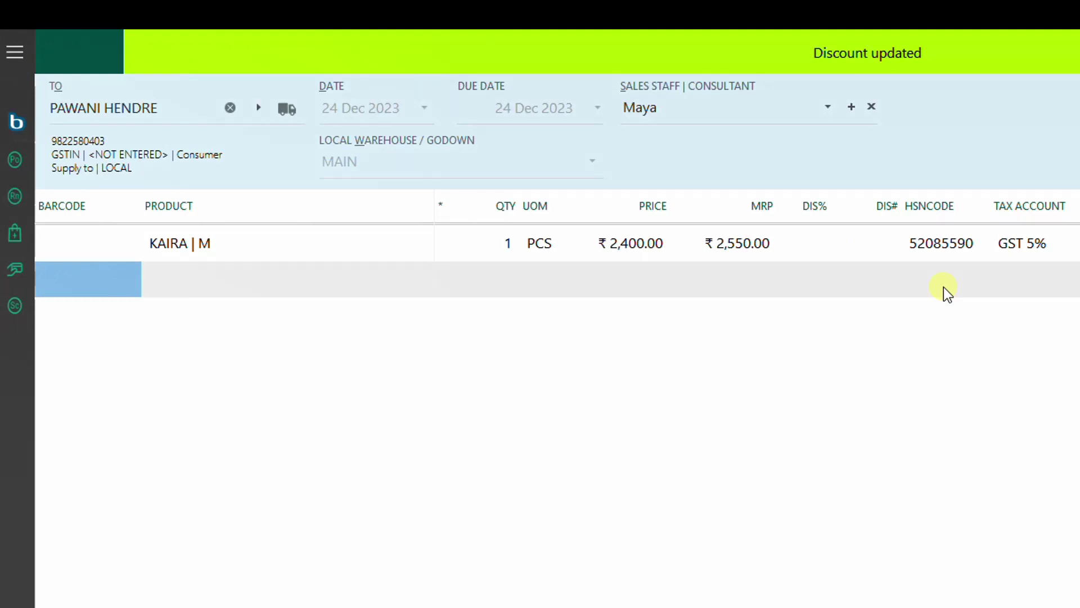
pyautogui.write('=2')
pyautogui.press('Return')
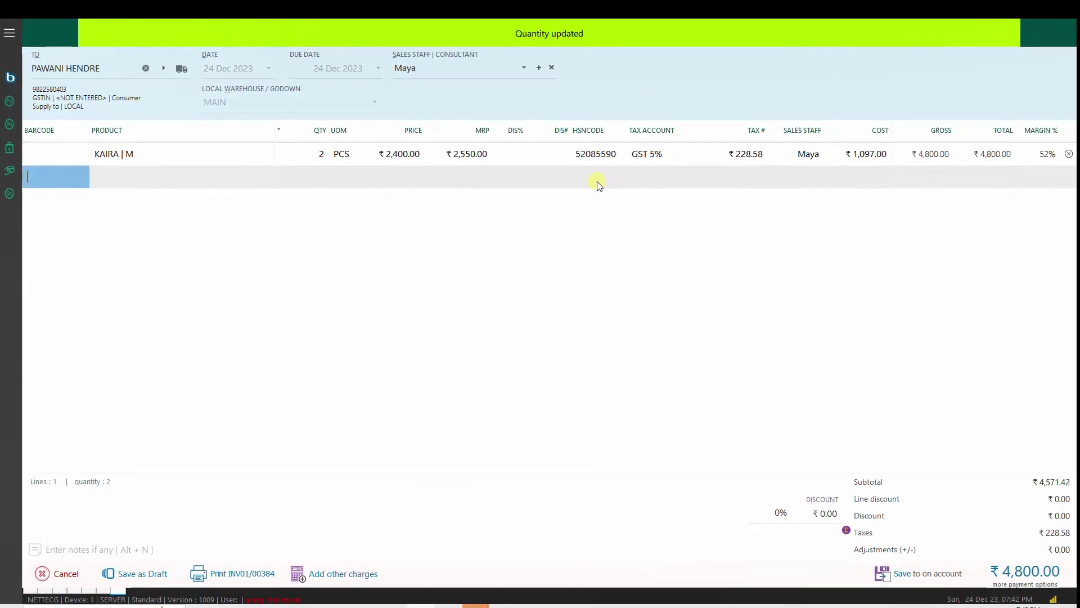
# Step: Pay the full ₹4,800 by online payment gateway, save INV01/00385, and enter the next customer's phone number
pyautogui.press('Return')
pyautogui.press('Down')
pyautogui.press('Down')
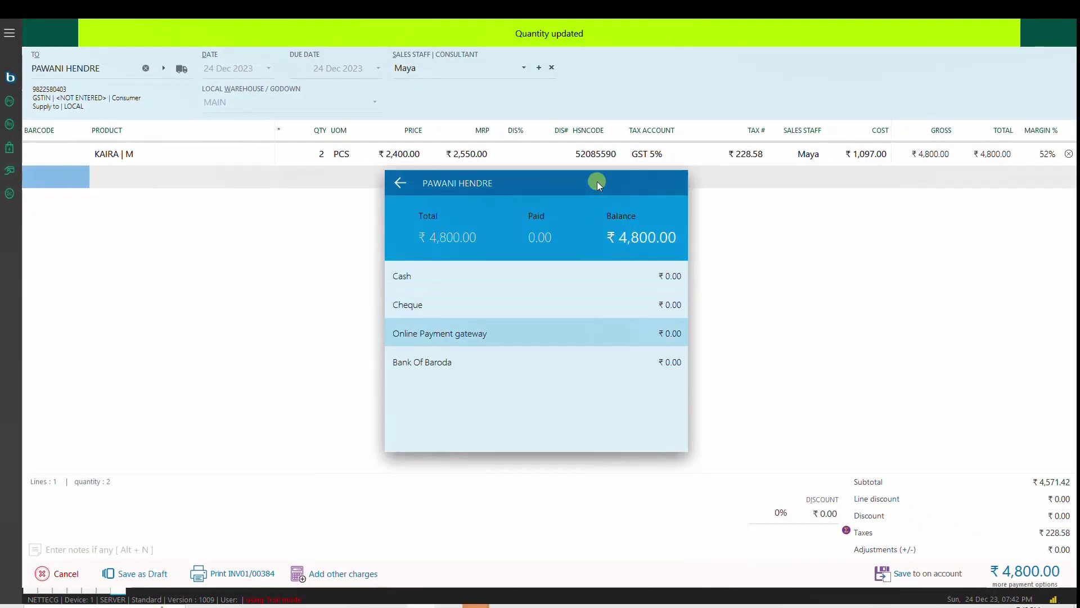
pyautogui.press('Return')
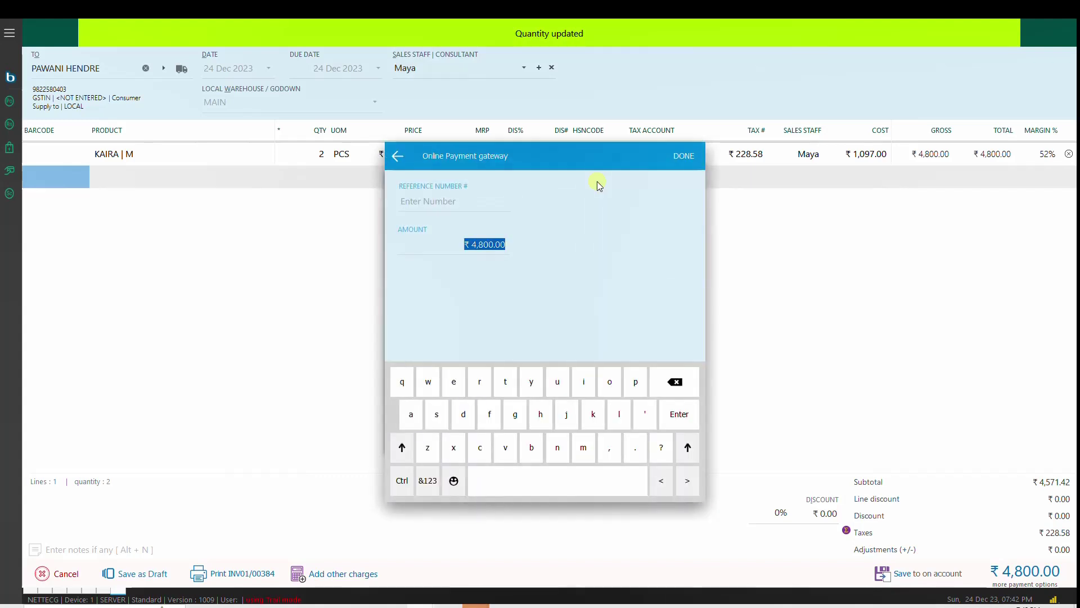
pyautogui.press('Return')
pyautogui.click(597, 183)
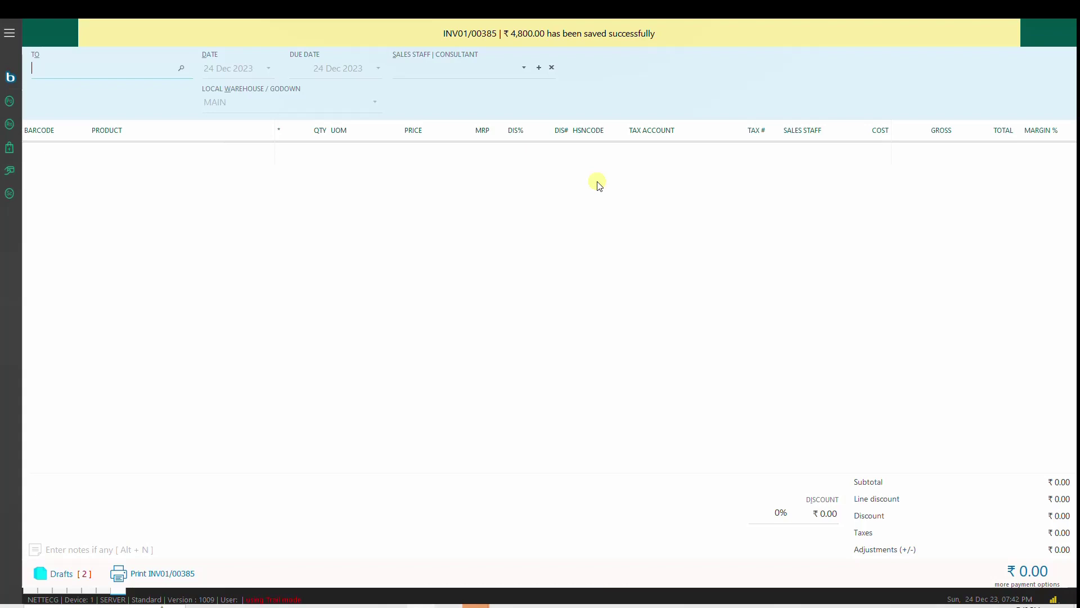
# Step: Select the customer found by phone and accept the suggested sales staff member
pyautogui.press('Return')
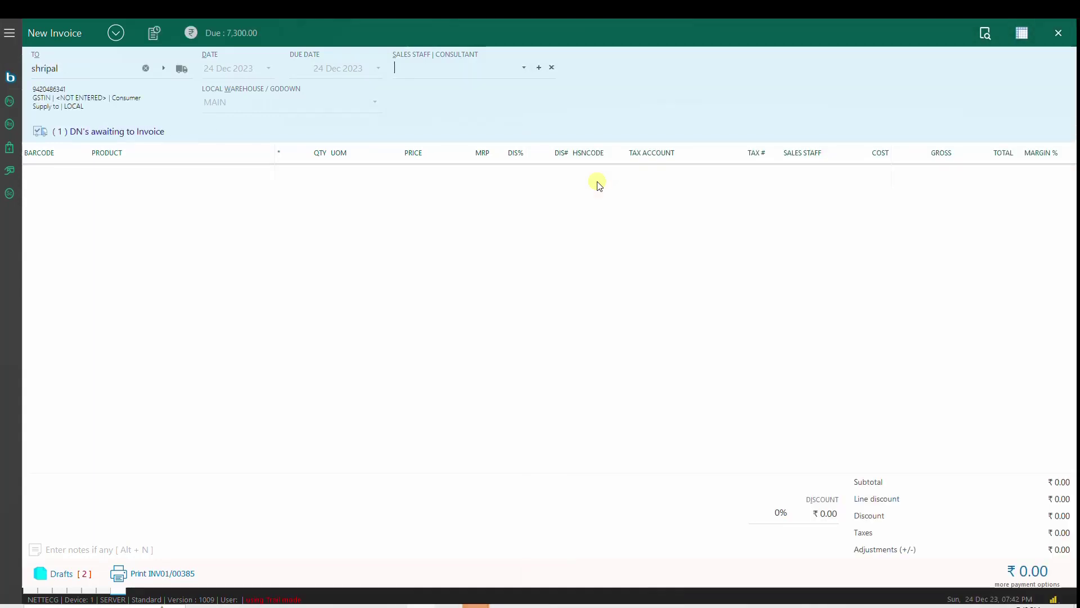
pyautogui.write('Maya')
pyautogui.press('Return')
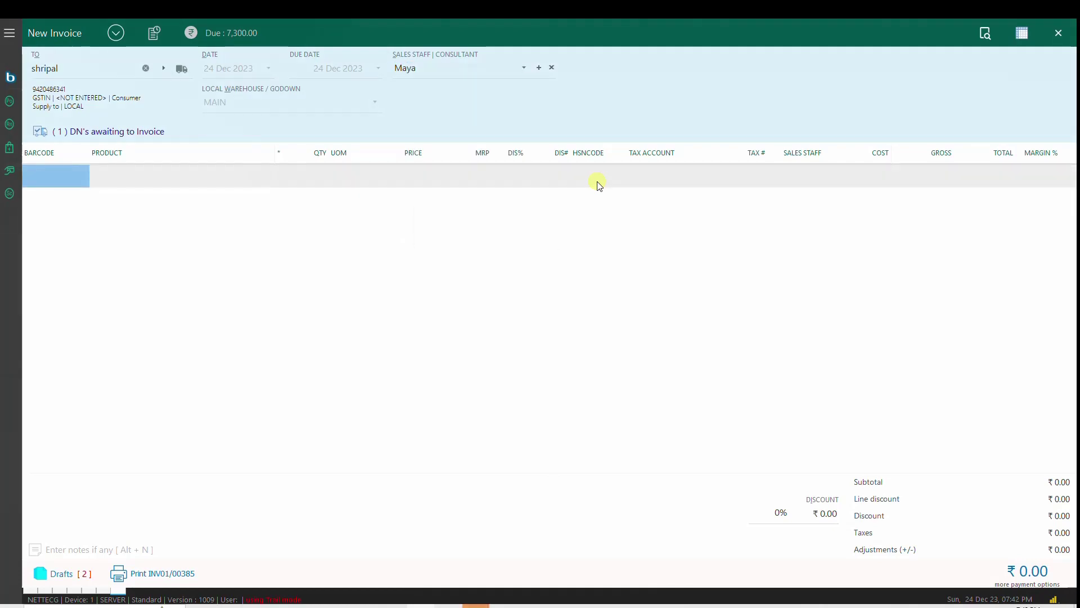
pyautogui.write('8907037178602')
pyautogui.press('Return')
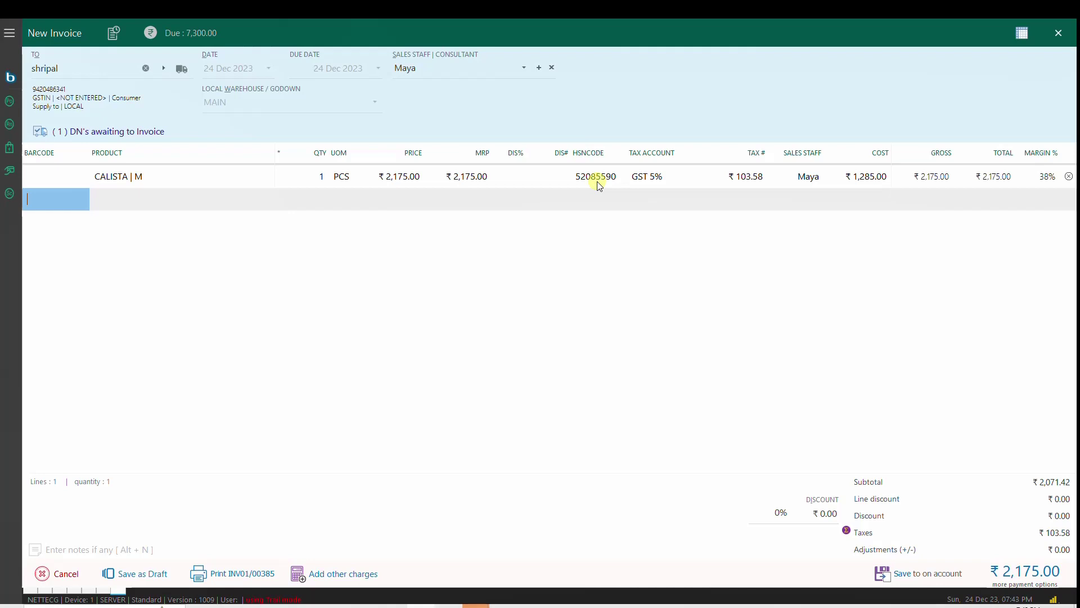
pyautogui.press('Return')
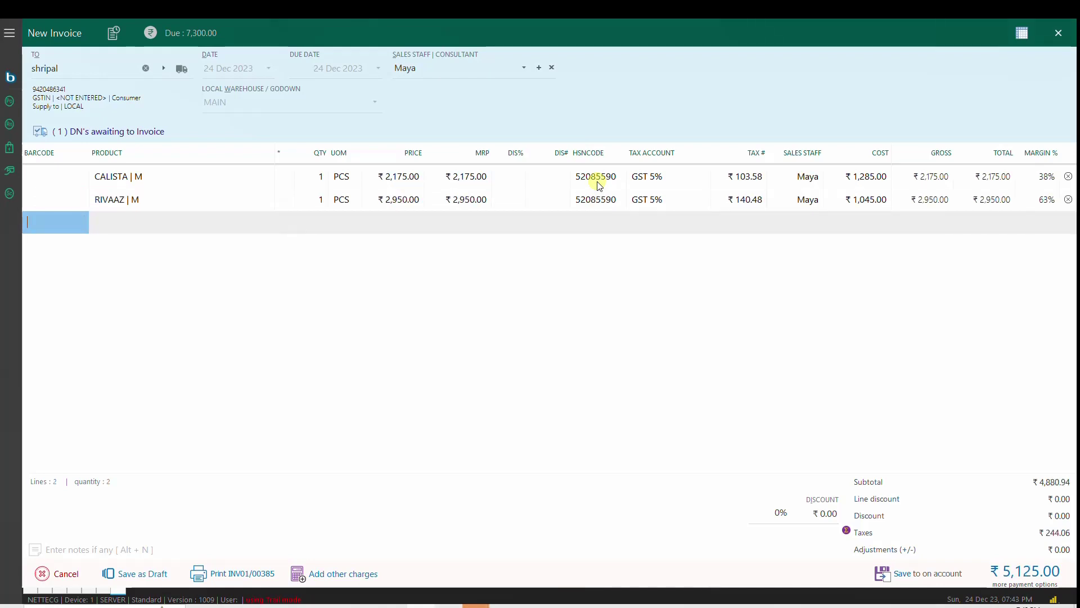
pyautogui.click(319, 199)
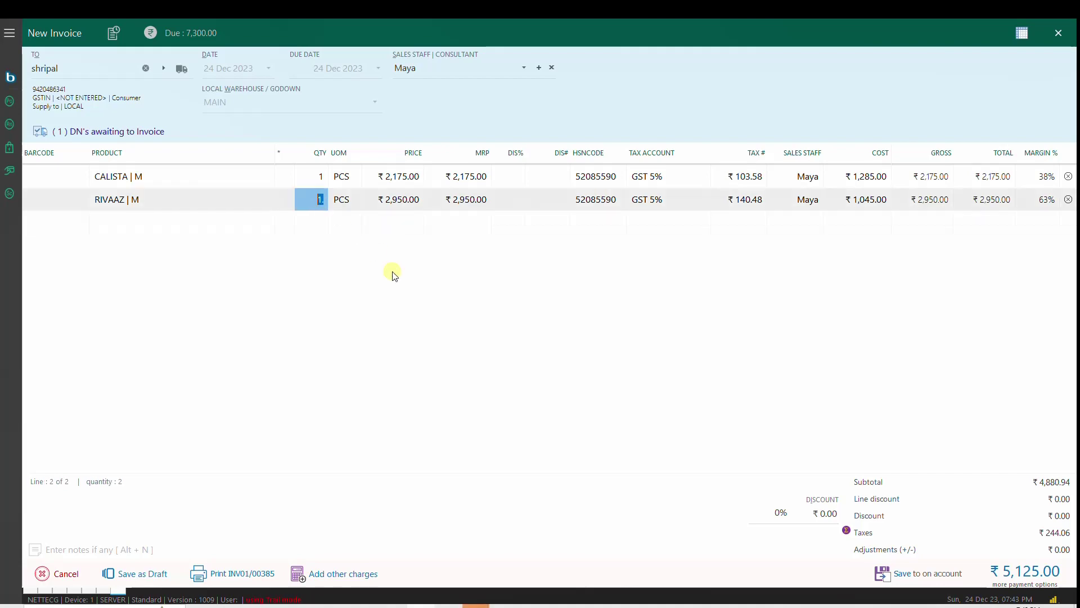
# Step: Set RIVAAZ | M quantity to 1 and CALISTA | M to -1, netting ₹775.00
pyautogui.write('-1')
pyautogui.press('Return')
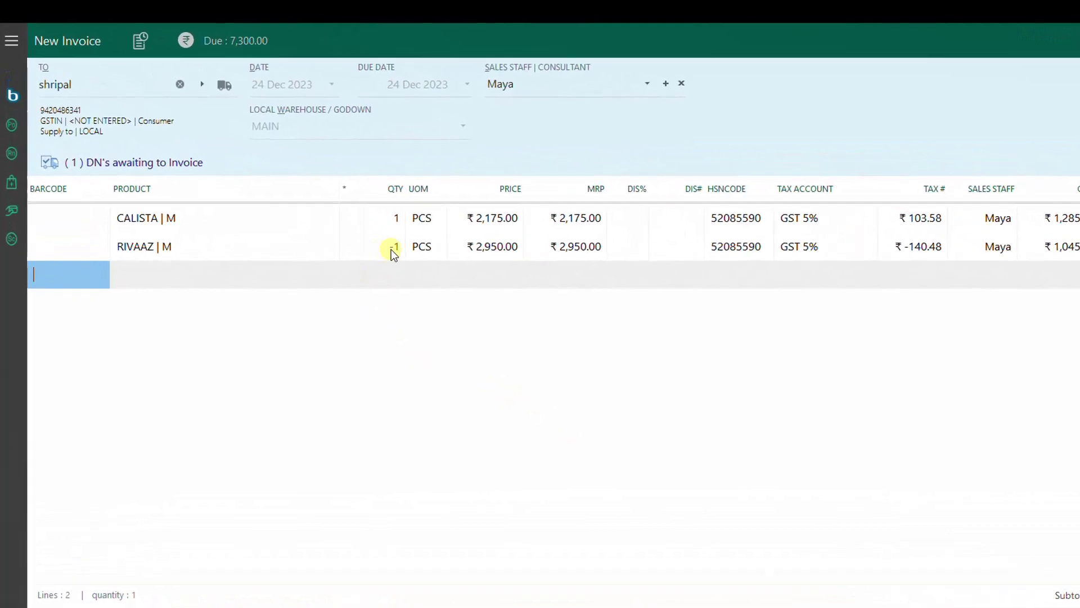
pyautogui.click(390, 249)
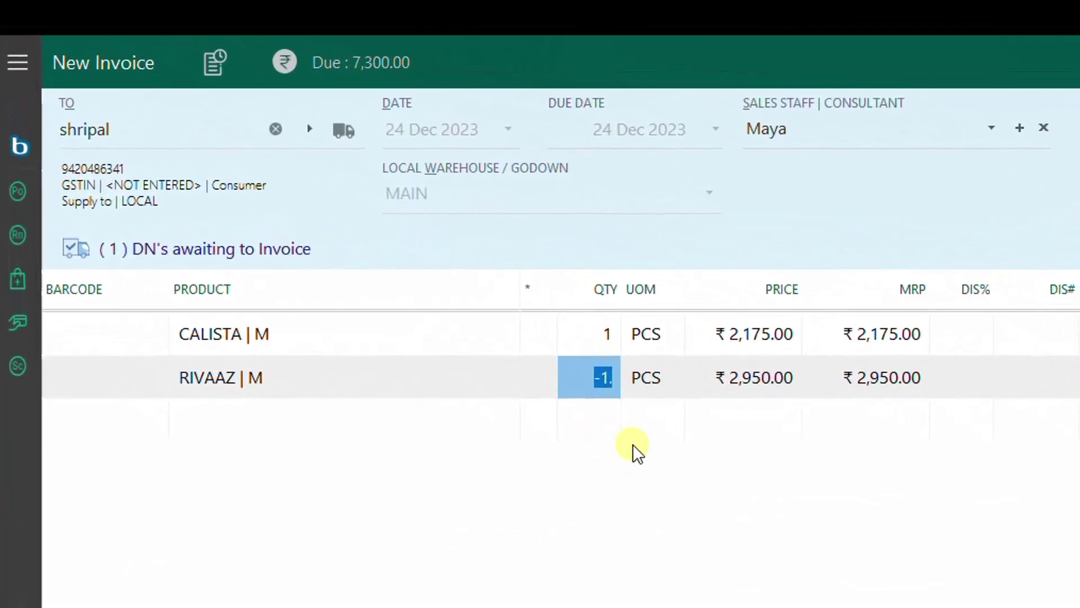
pyautogui.write('1')
pyautogui.press('Up')
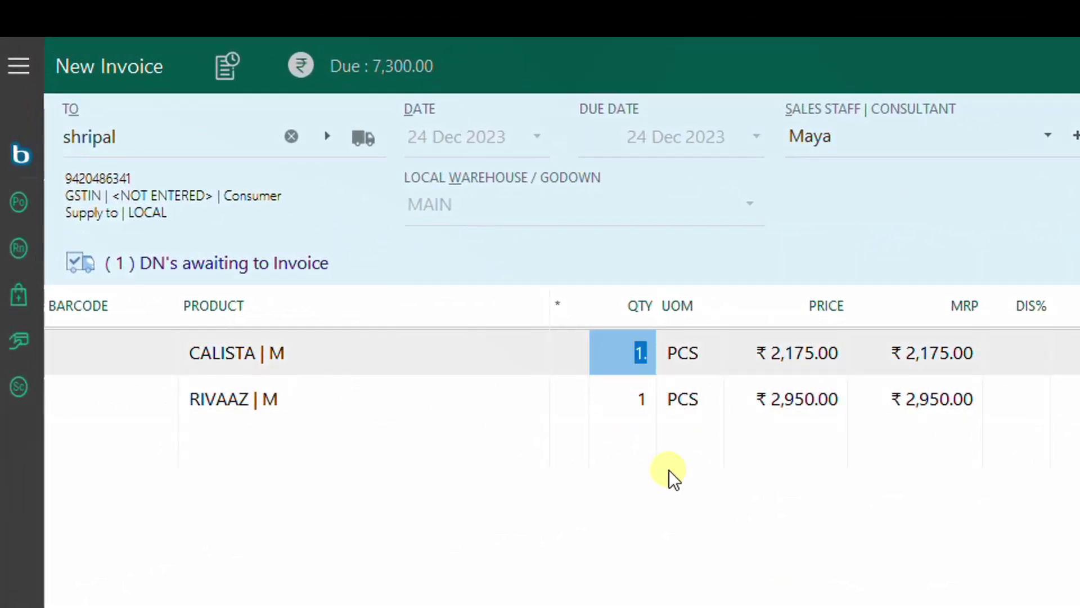
pyautogui.press('Tab')
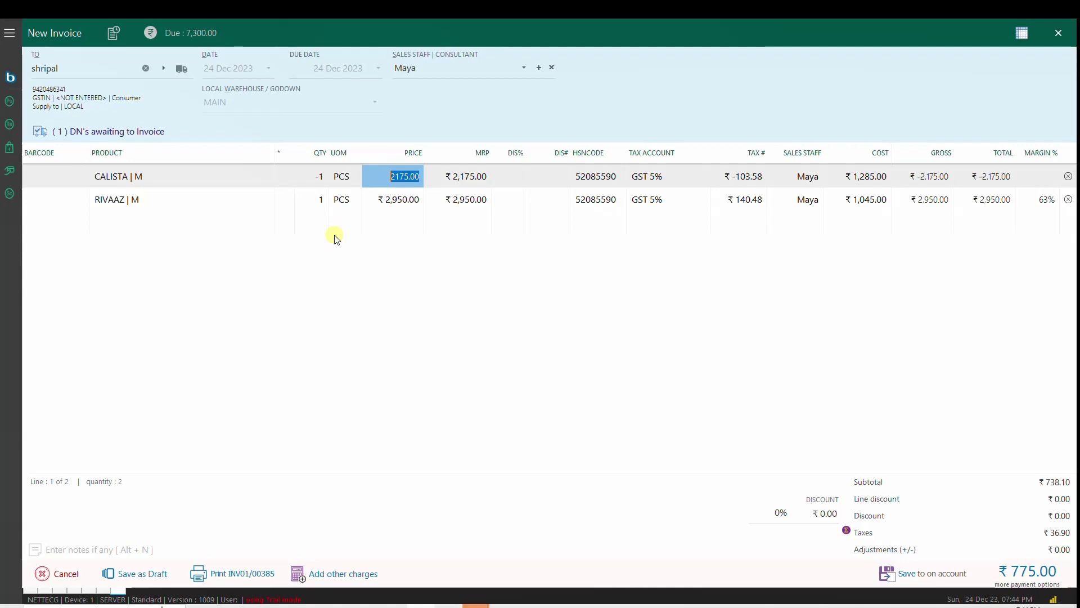
pyautogui.press('Down')
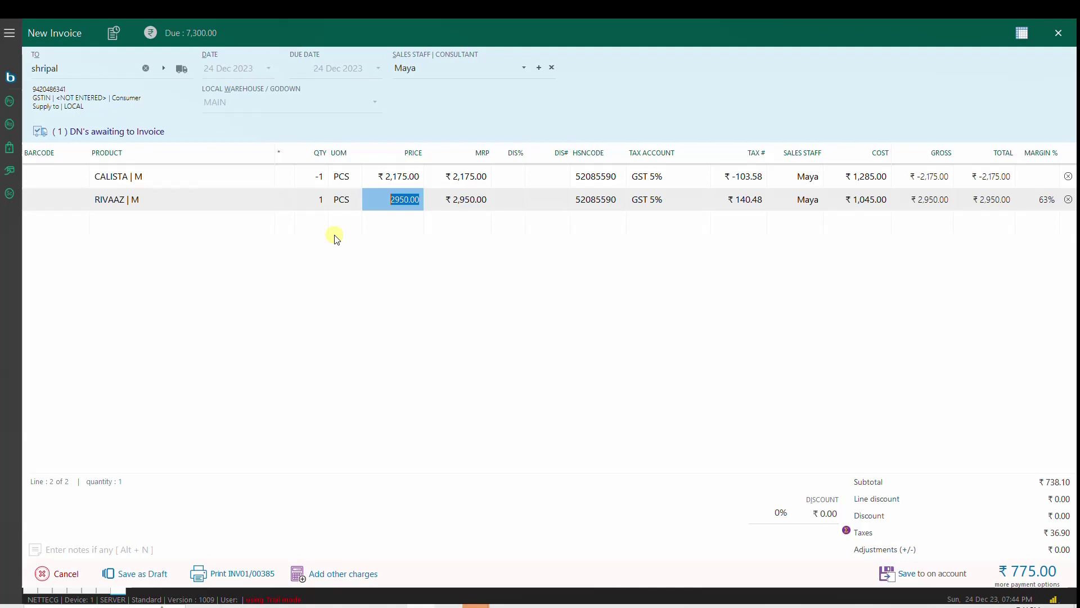
pyautogui.hotkey('alt', 'h')
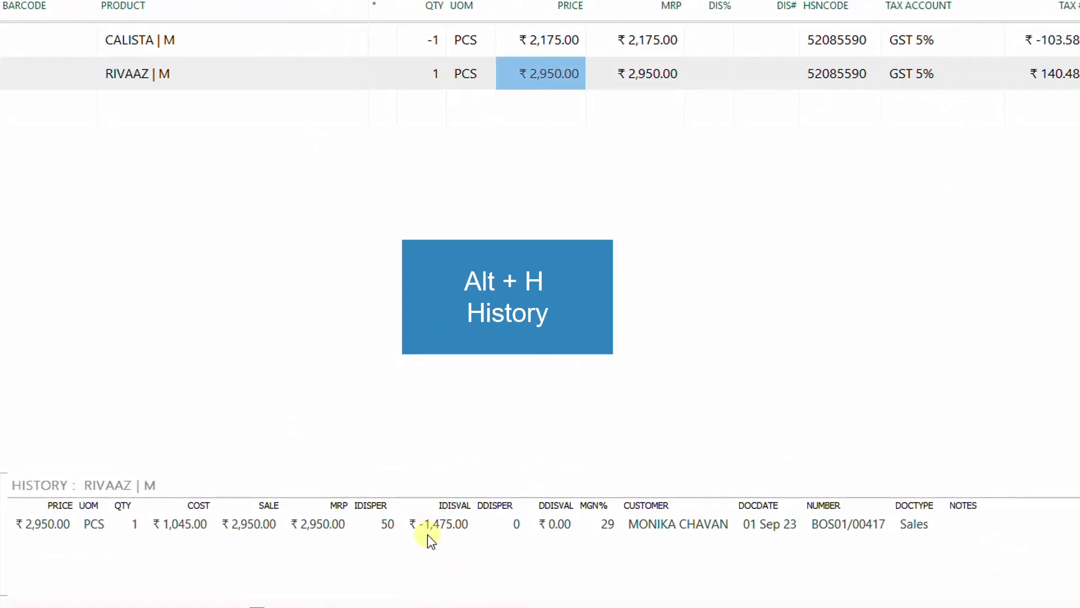
pyautogui.click(431, 526)
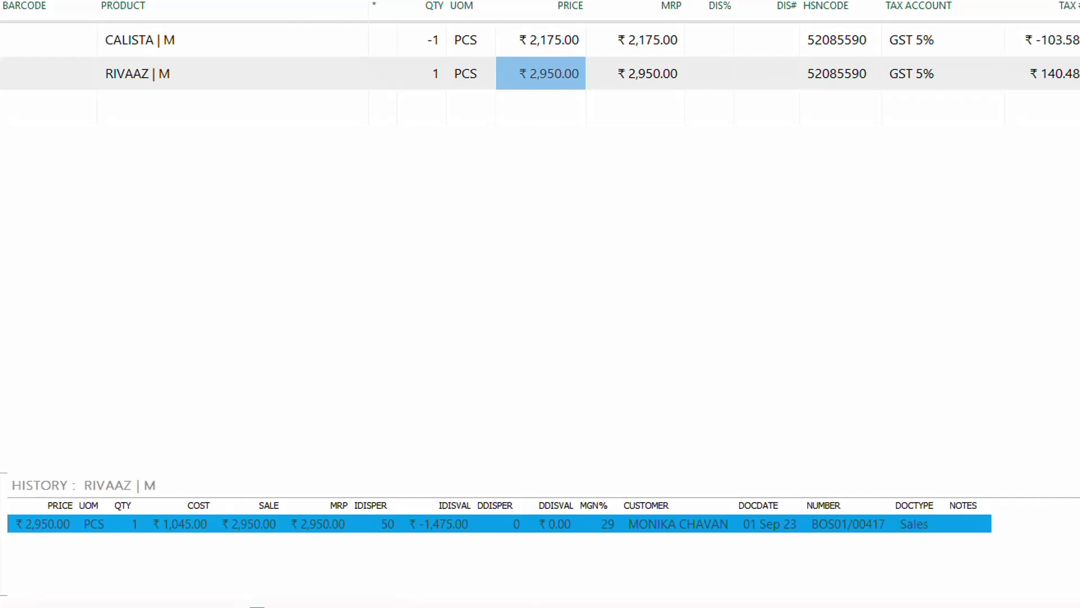
pyautogui.click(176, 524)
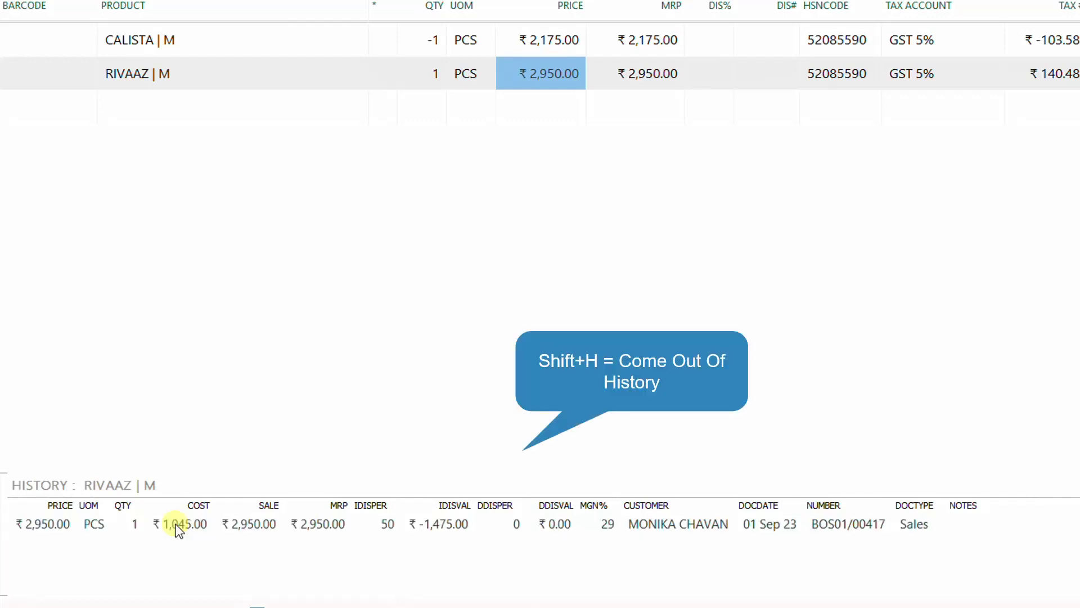
pyautogui.hotkey('shift', 'h')
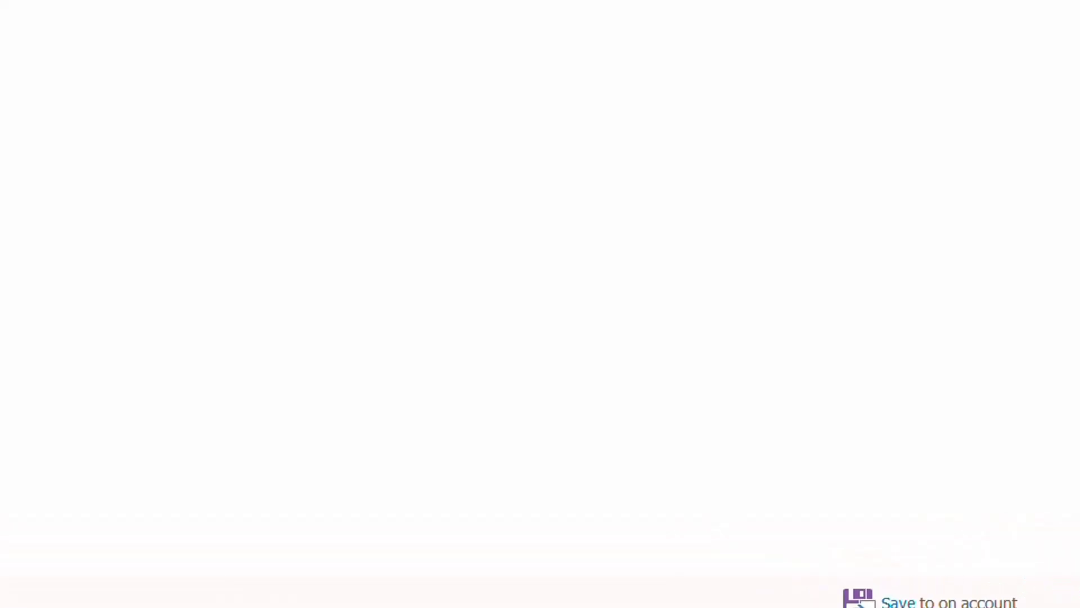
# Step: Review cash and credit payment options for the ₹775.00 bill, closing without saving
pyautogui.hotkey('ctrl', 's')
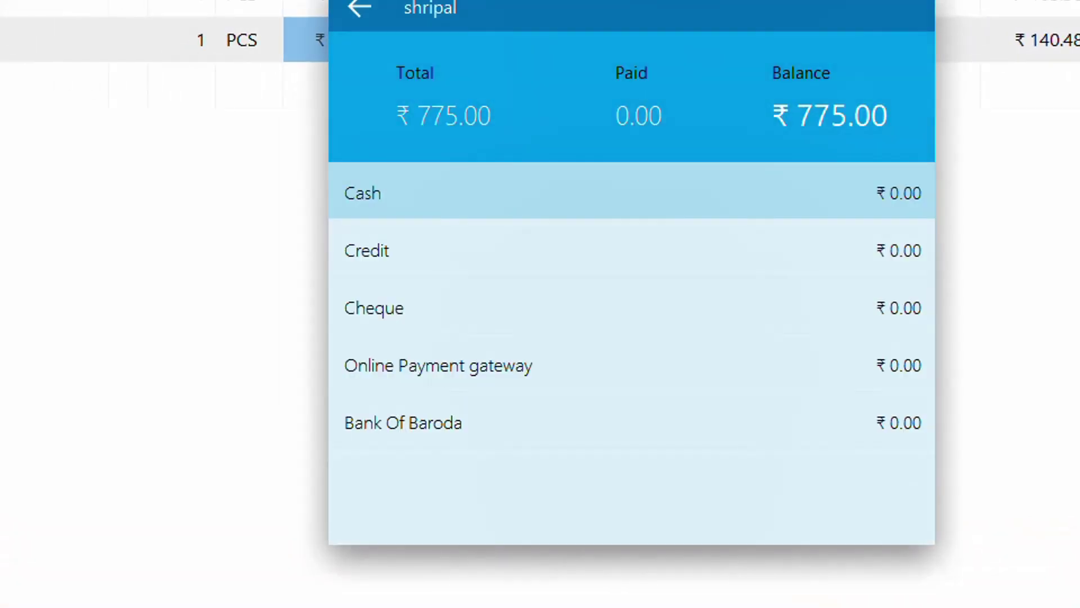
pyautogui.press('Down')
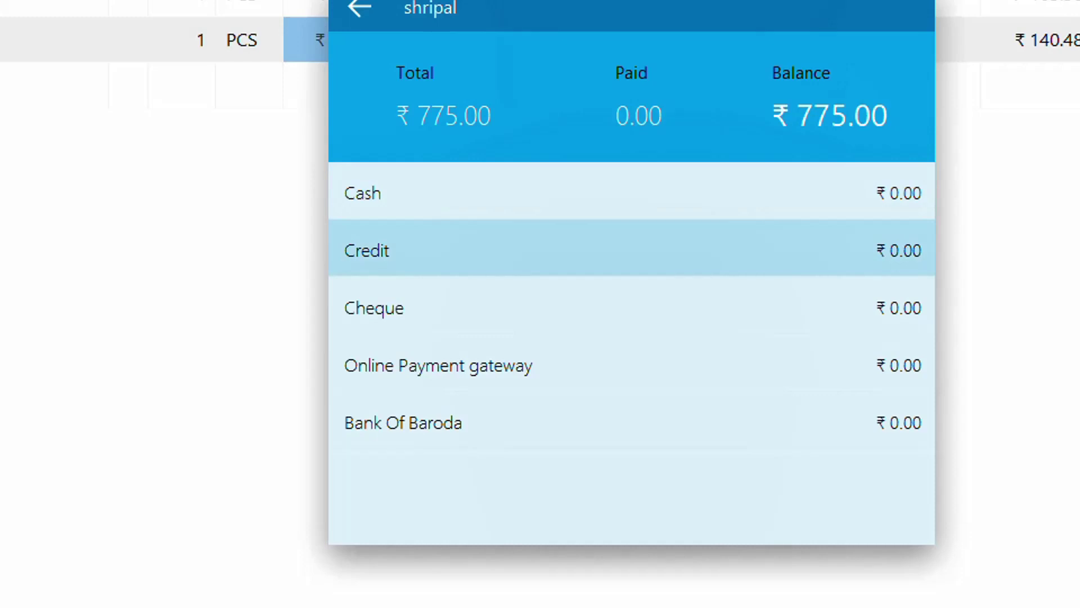
pyautogui.press('Up')
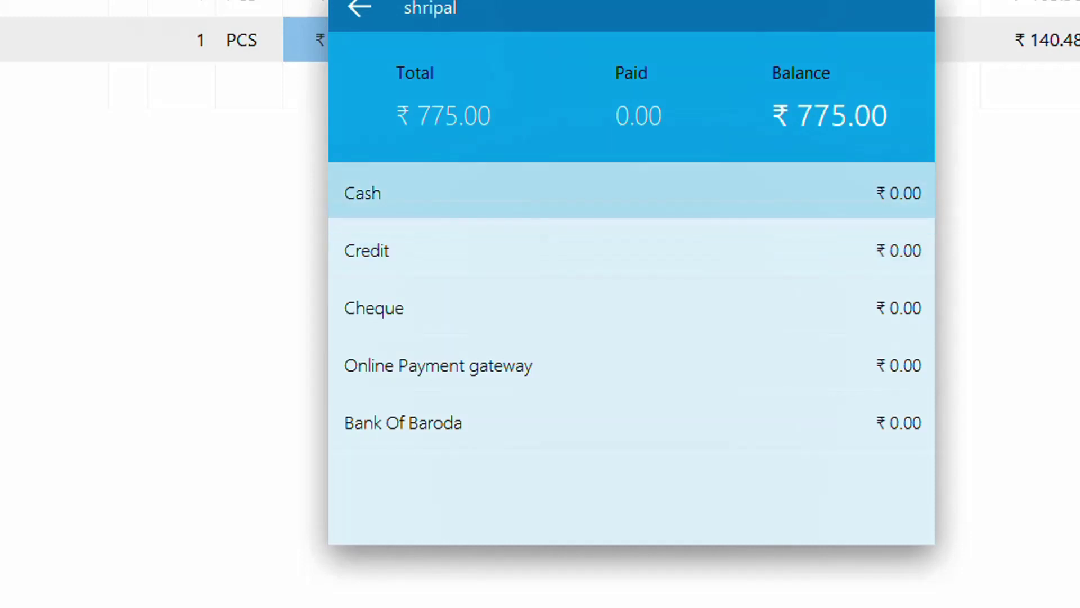
pyautogui.press('Return')
pyautogui.press('Return')
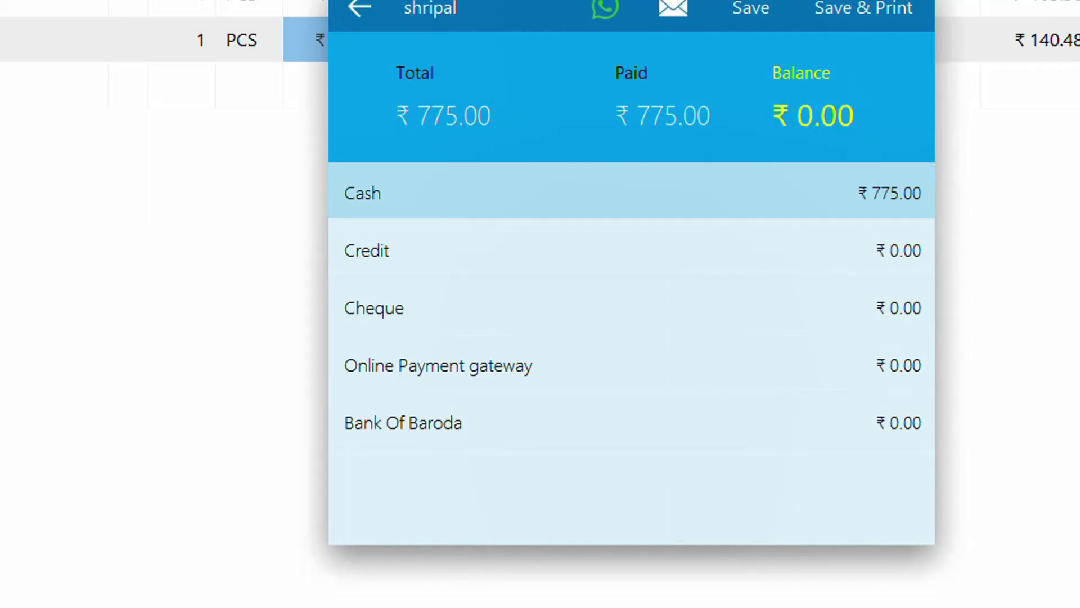
pyautogui.press('Escape')
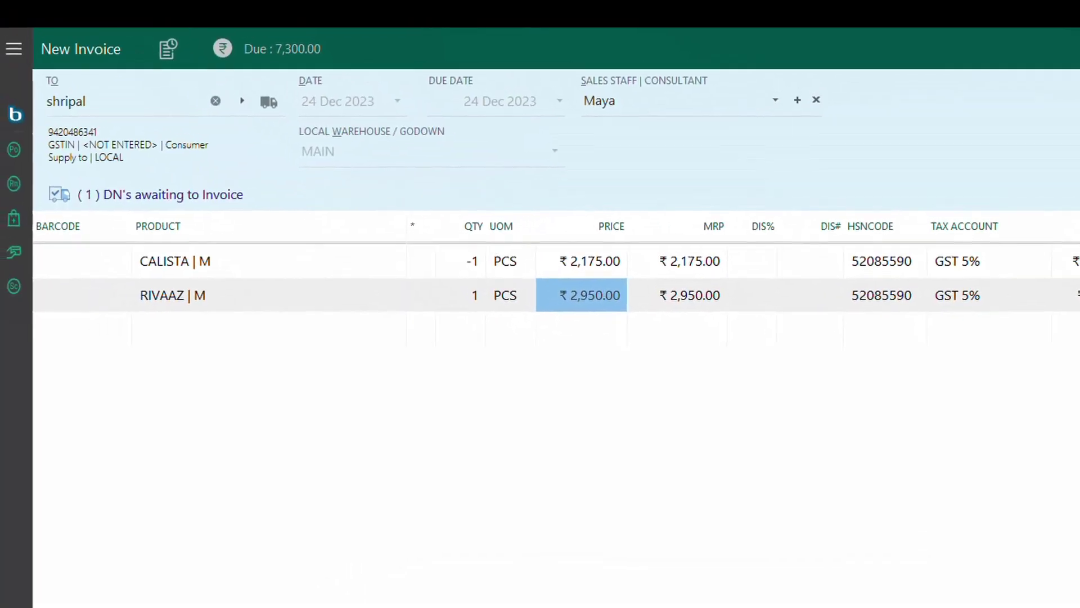
# Step: Set CALISTA | M quantity to 1 and RIVAAZ | M to -1, totalling ₹-775.00
pyautogui.press('Up')
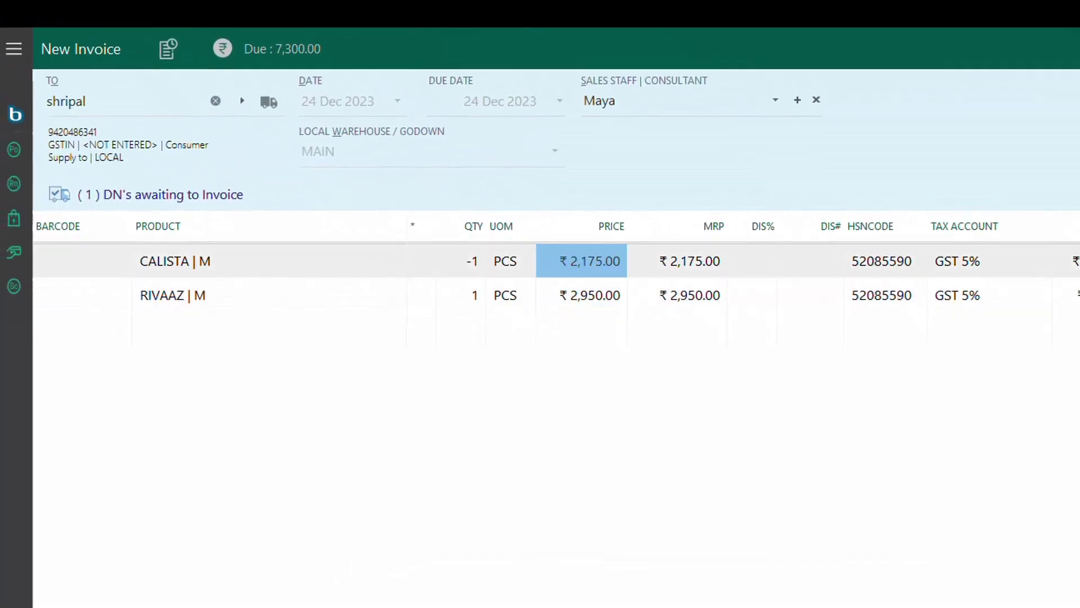
pyautogui.press('Left')
pyautogui.press('Left')
pyautogui.write('1')
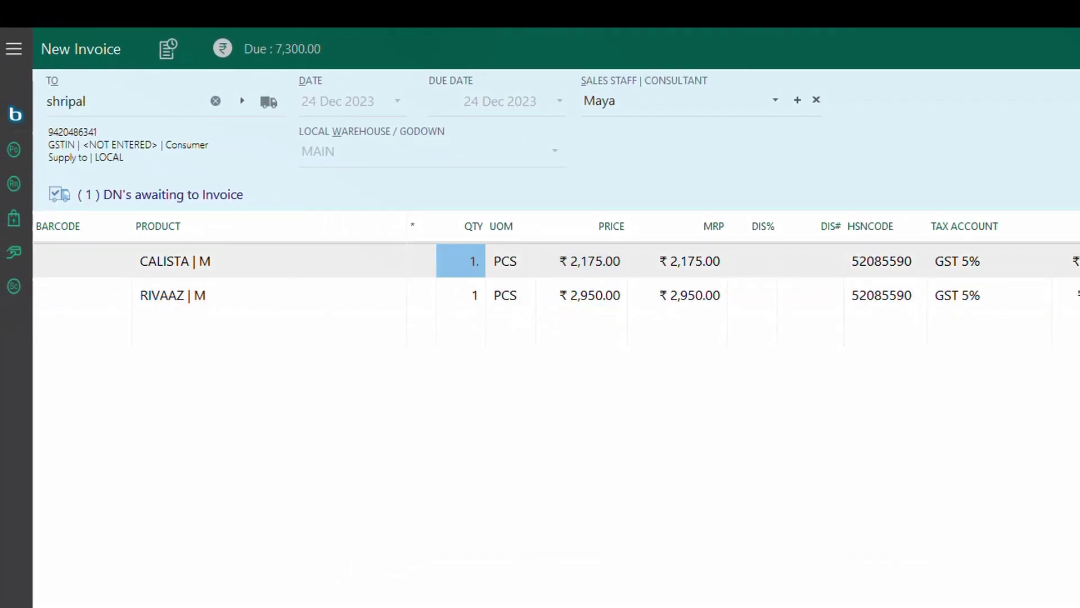
pyautogui.press('Return')
pyautogui.write('-1')
pyautogui.press('Return')
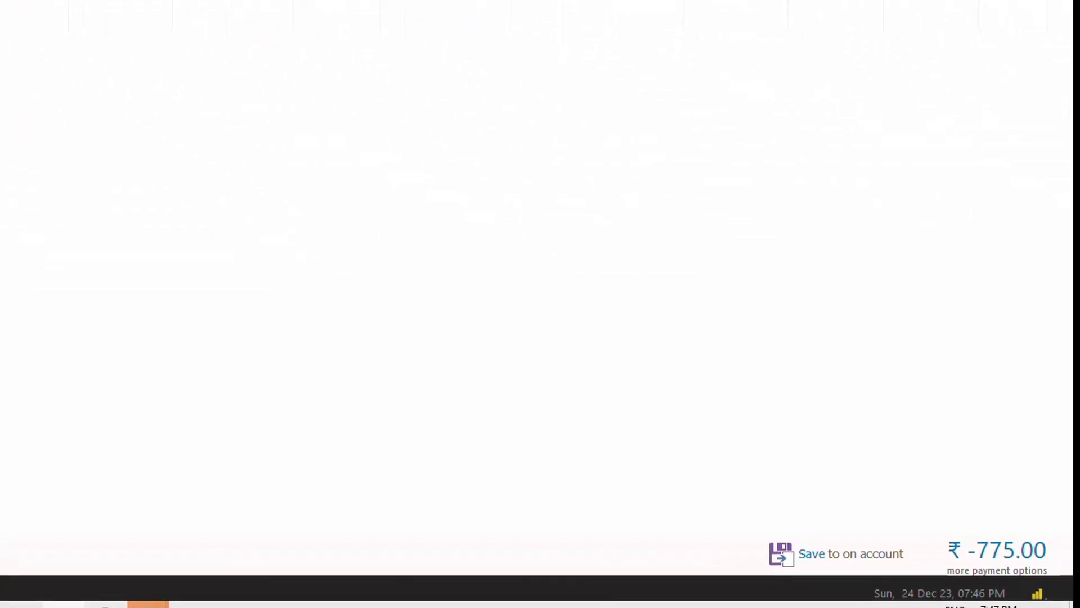
# Step: Convert the ₹-775.00 bill to a credit note with reason 01 - Sale Return and open its payment panel
pyautogui.click(978, 561)
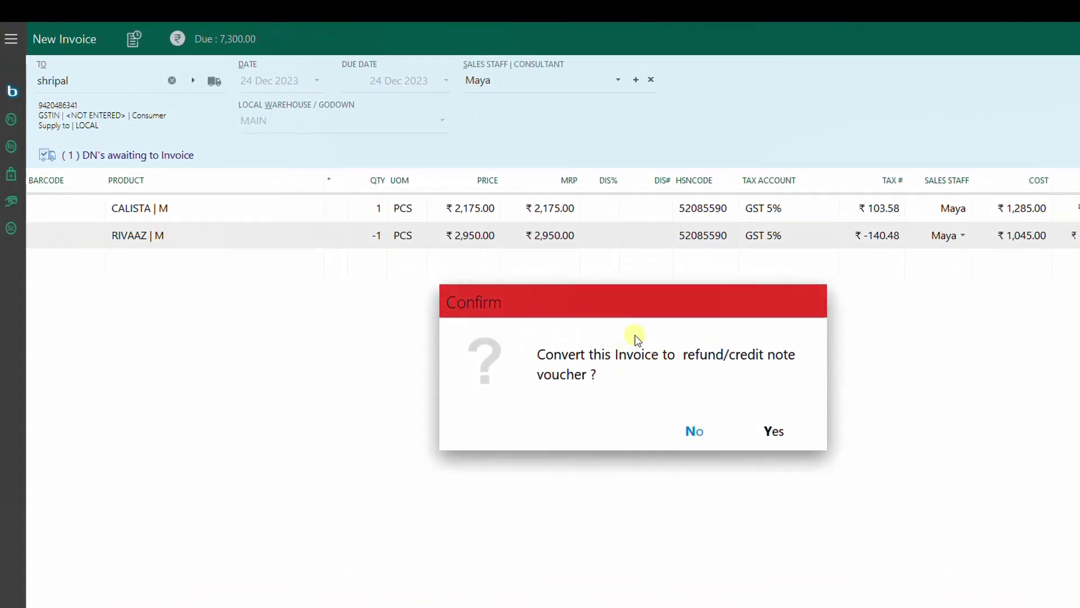
pyautogui.click(774, 431)
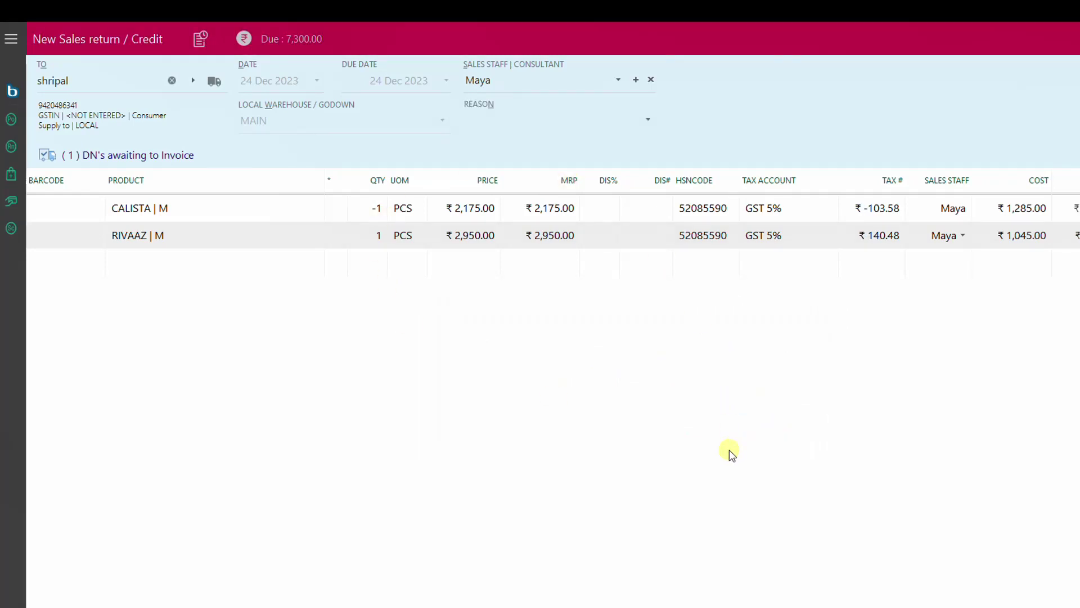
pyautogui.click(649, 119)
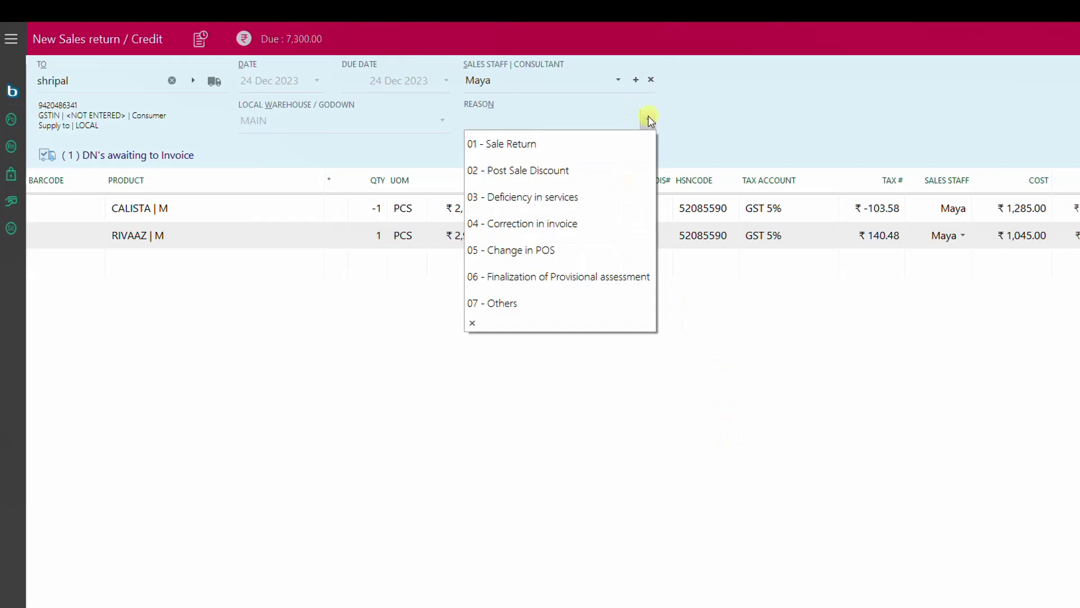
pyautogui.click(641, 144)
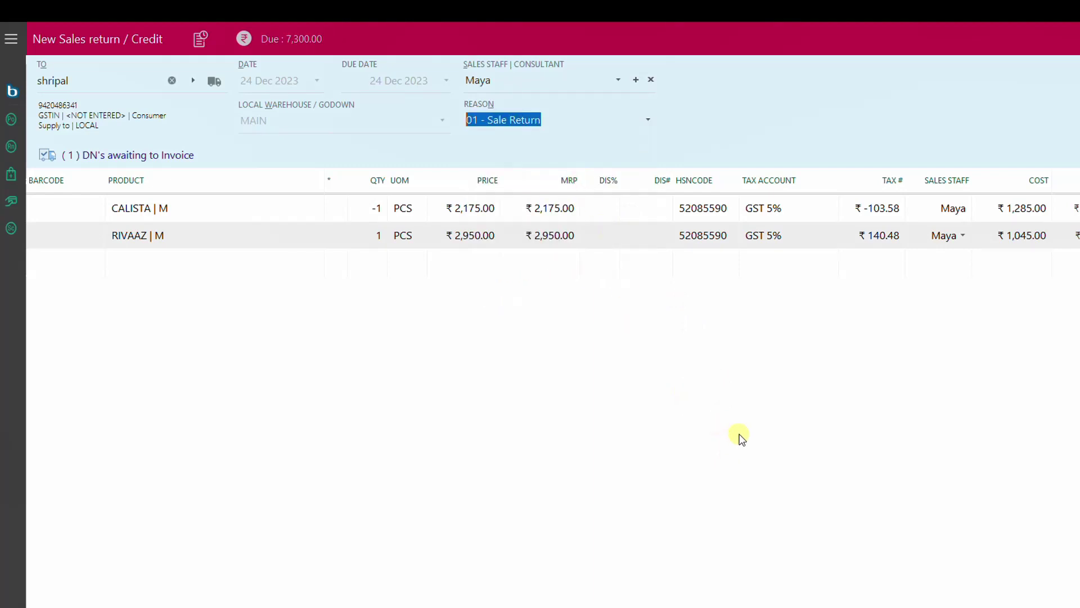
pyautogui.click(1014, 579)
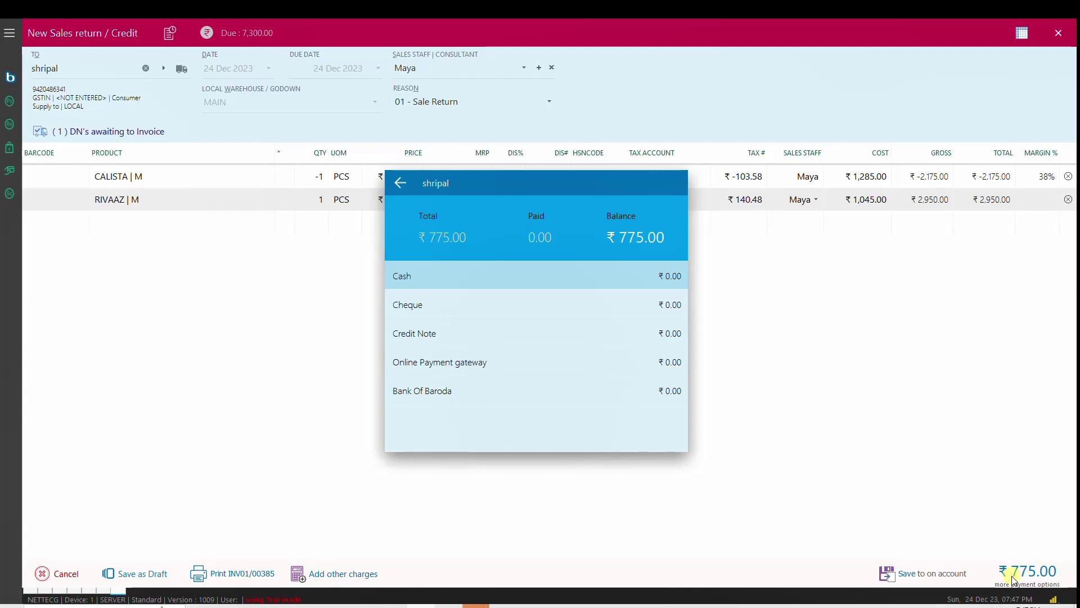
# Step: Clear the cash amount, put the full ₹775.00 on Credit Note, and save CN01/00027
pyautogui.press('Return')
pyautogui.press('Return')
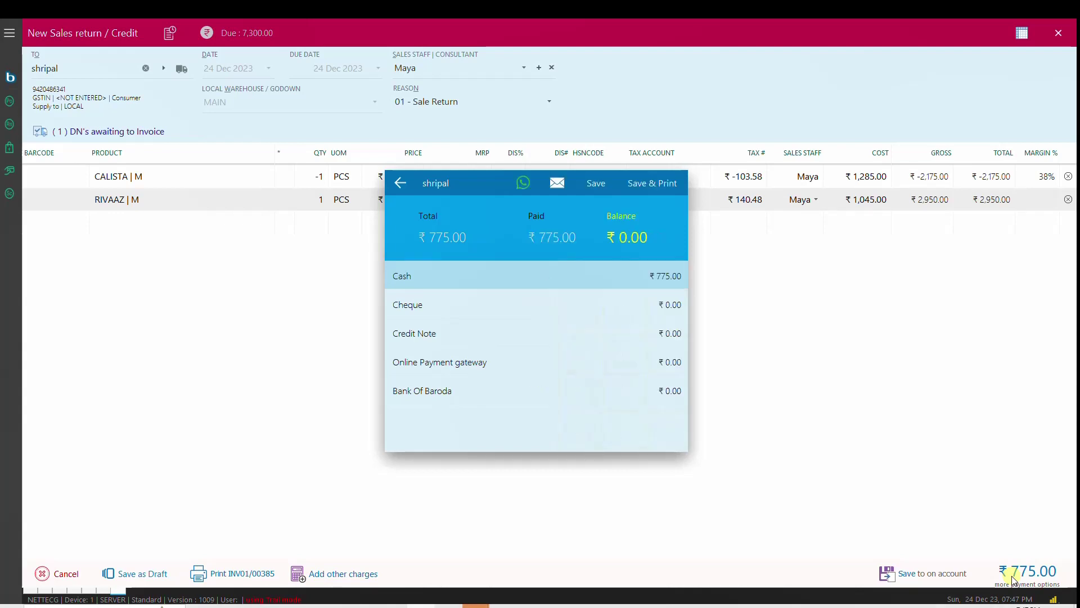
pyautogui.press('Return')
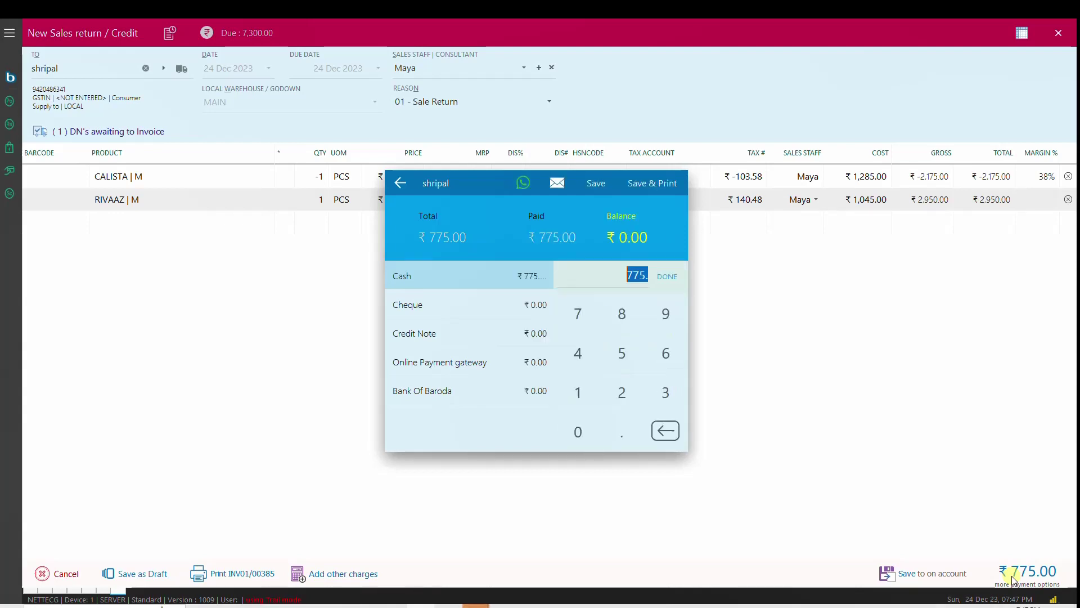
pyautogui.press('BackSpace')
pyautogui.press('Return')
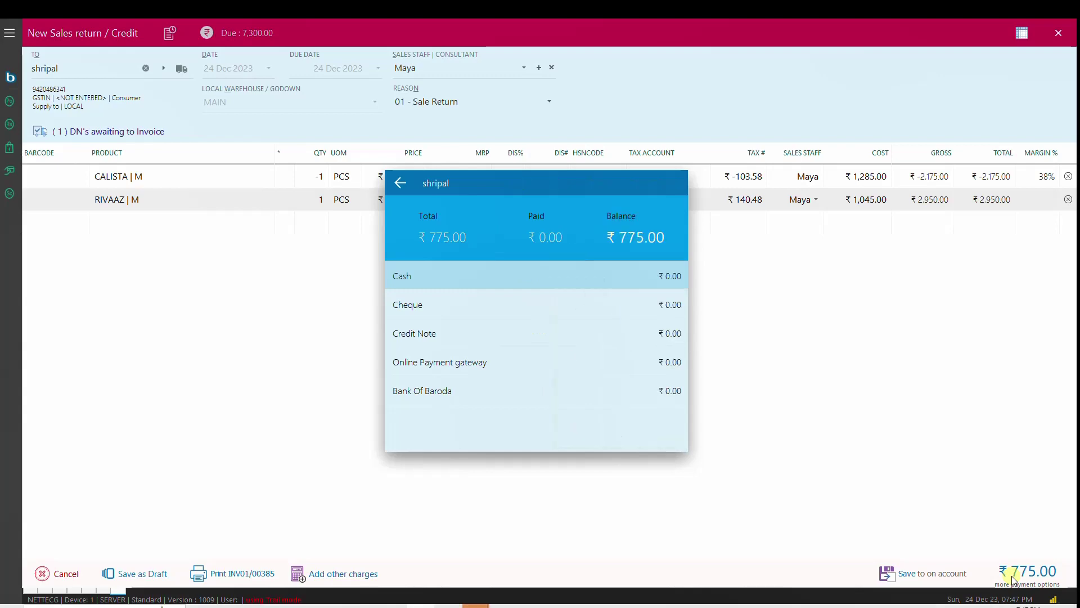
pyautogui.press('Down')
pyautogui.press('Down')
pyautogui.press('Return')
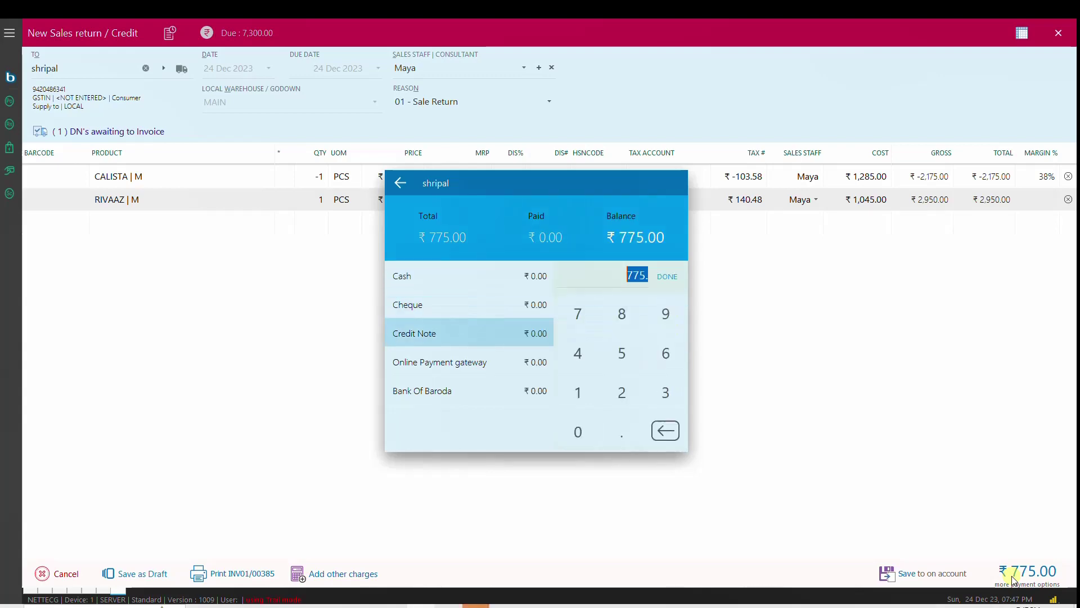
pyautogui.press('Return')
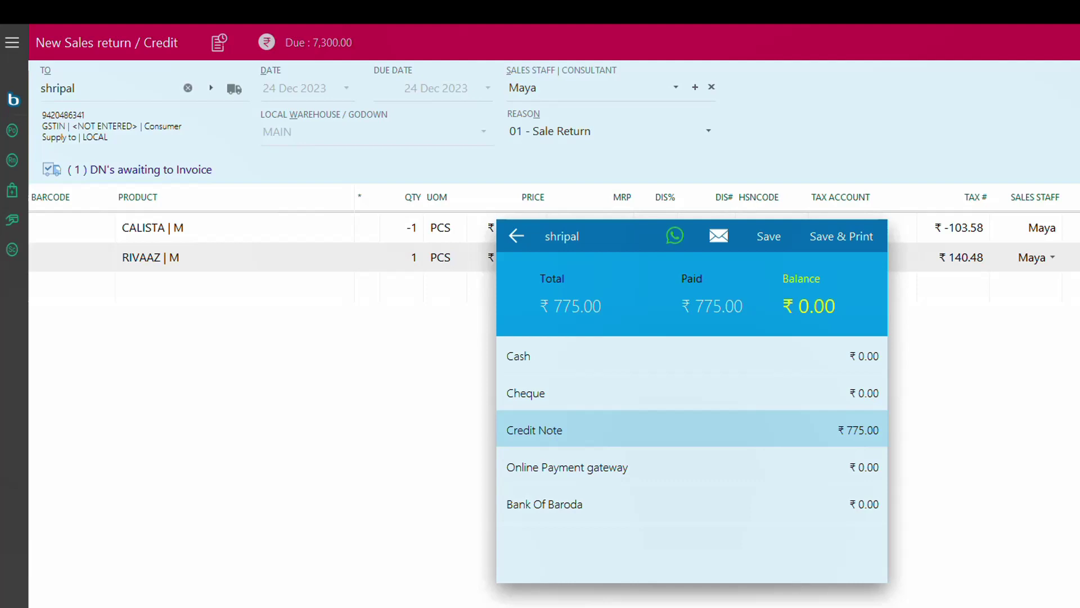
pyautogui.click(768, 236)
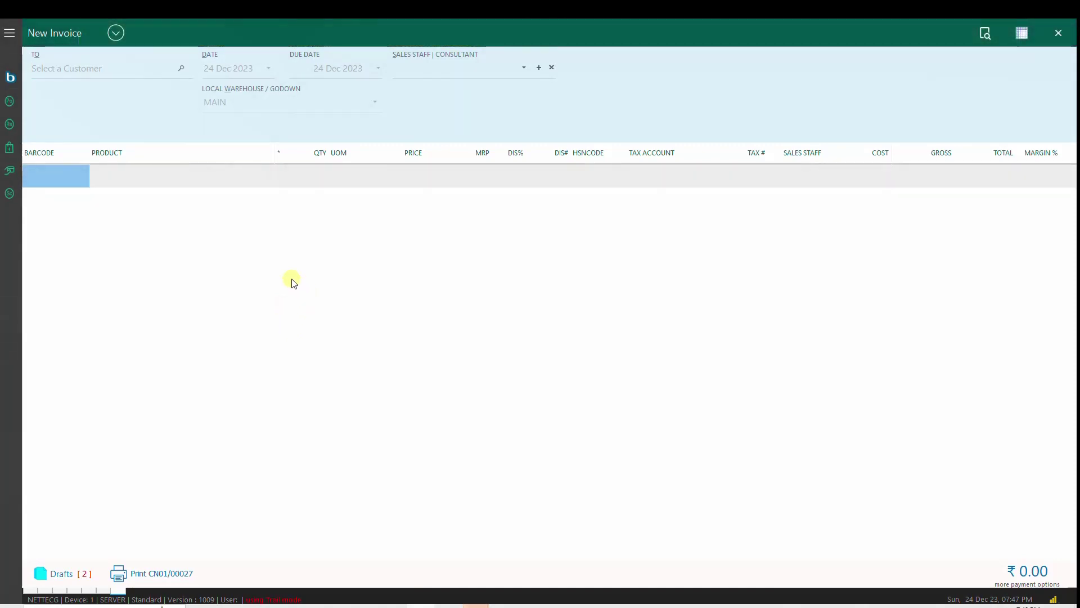
# Step: Start a new Sale return | Credit note and bring up the original invoice search
pyautogui.click(132, 37)
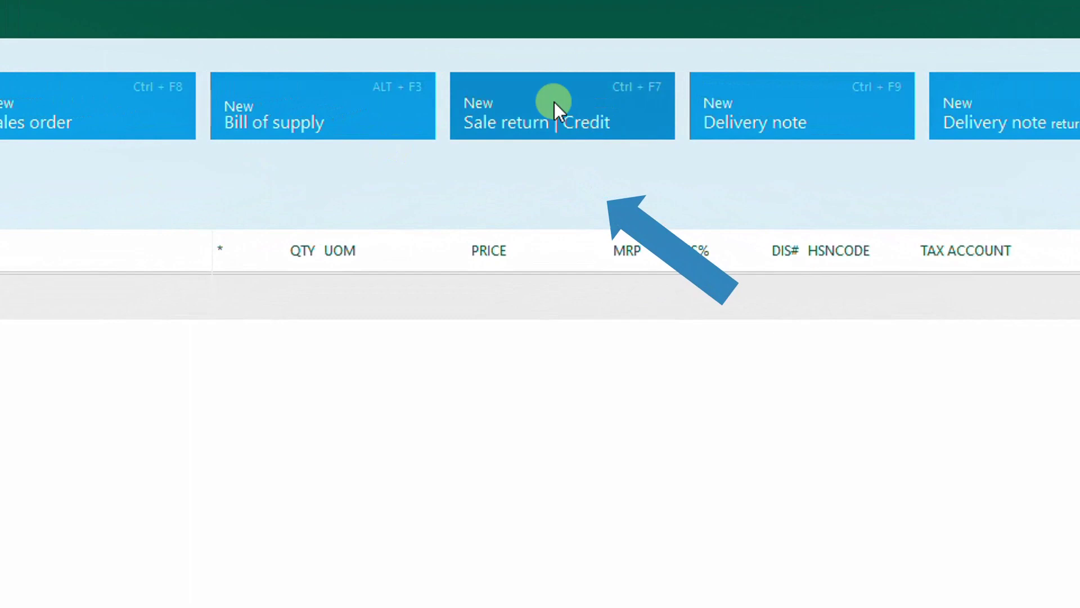
pyautogui.click(555, 103)
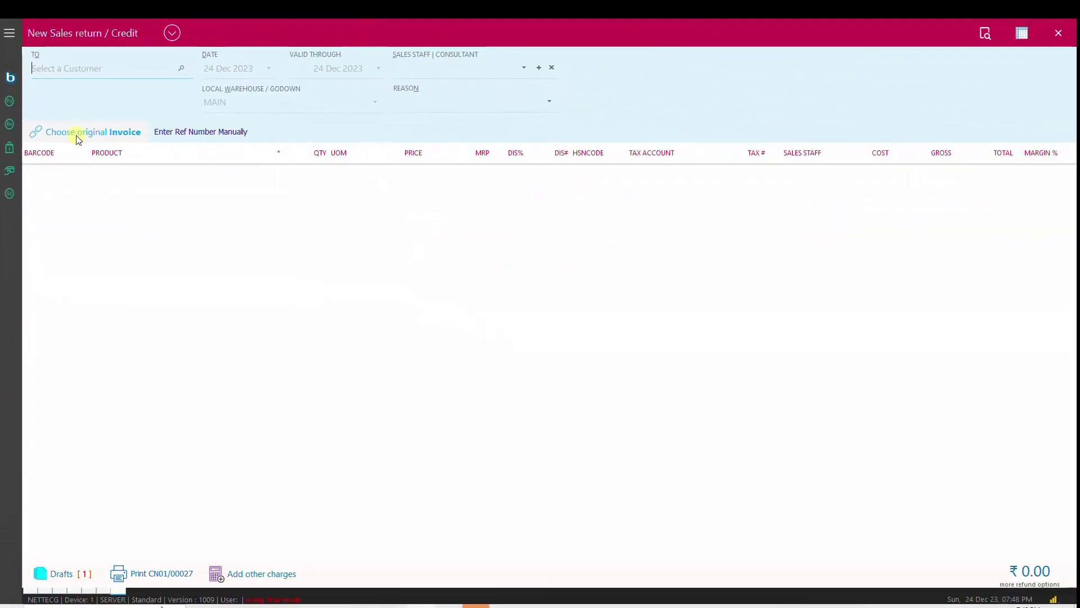
pyautogui.click(78, 132)
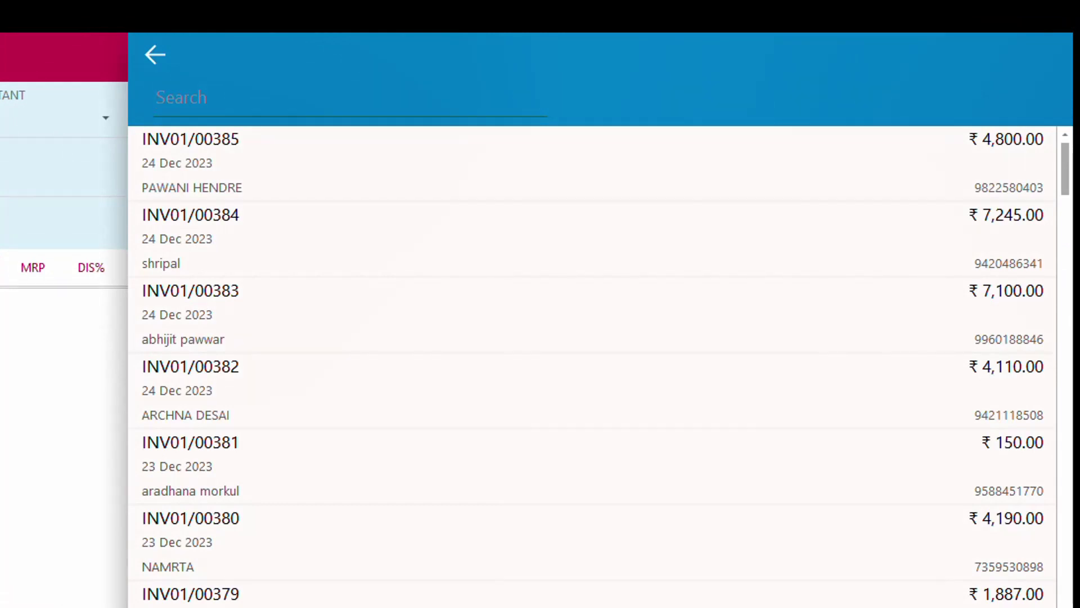
# Step: Search the customer's invoices by name and inspect invoice INV01/00384, then close it
pyautogui.write('shripal')
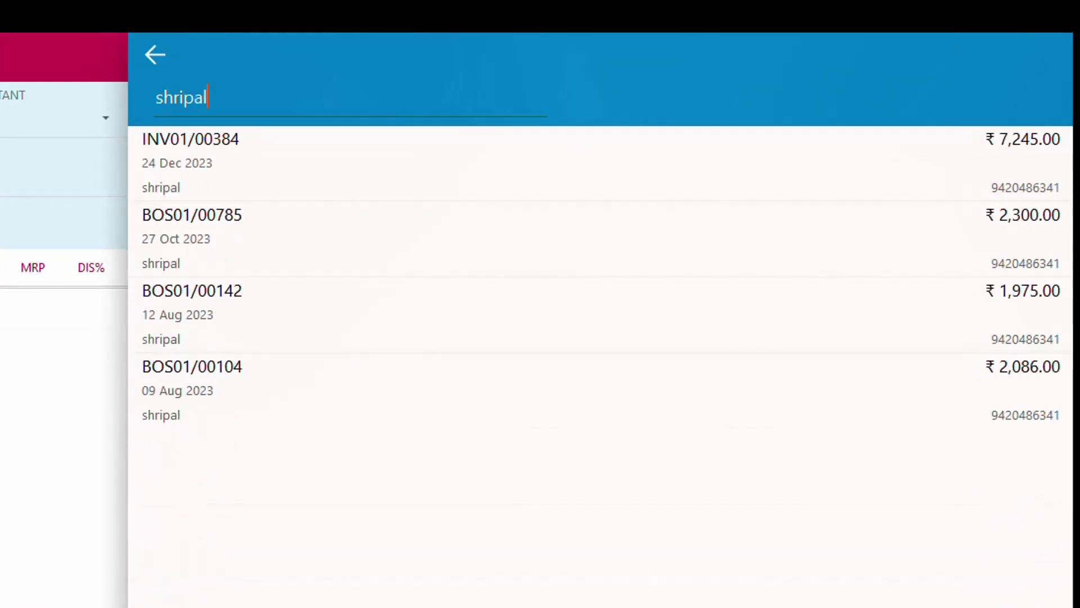
pyautogui.press('Down')
pyautogui.press('Down')
pyautogui.press('Down')
pyautogui.press('Down')
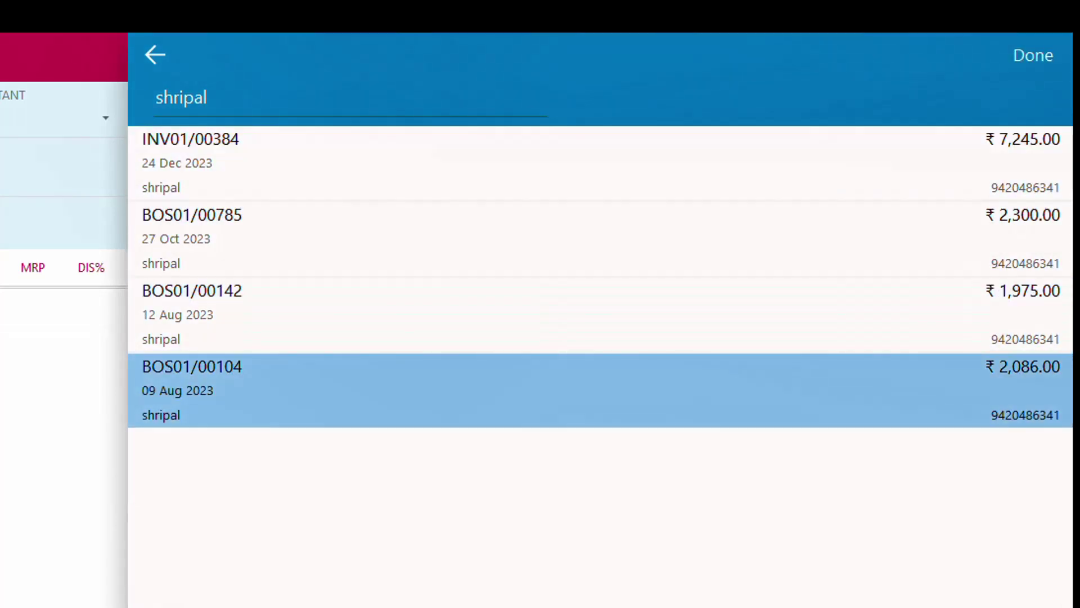
pyautogui.press('Up')
pyautogui.press('Up')
pyautogui.press('Up')
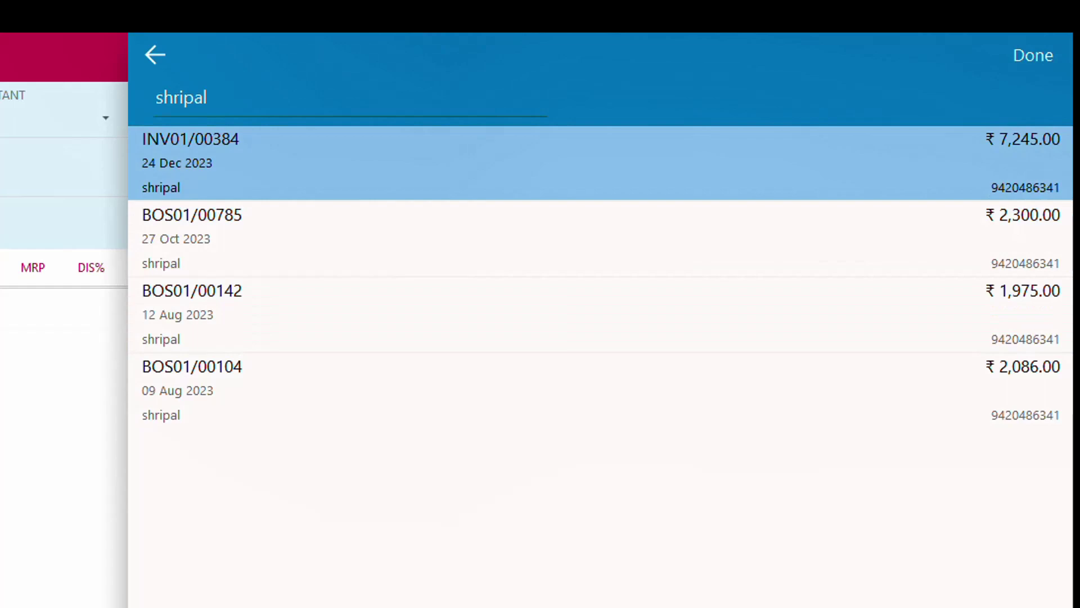
pyautogui.press('Return')
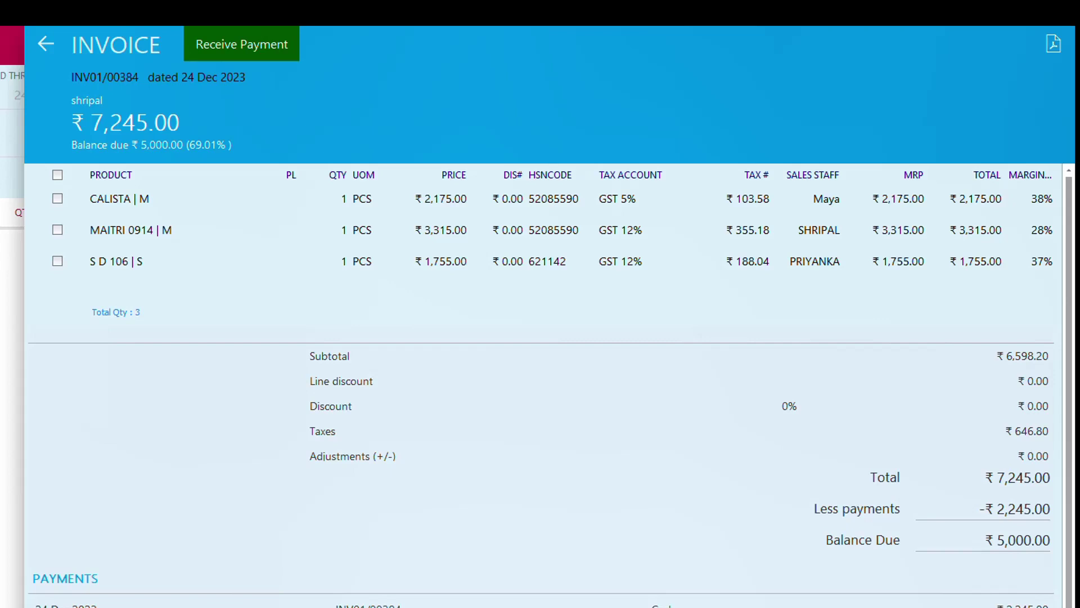
pyautogui.press('Escape')
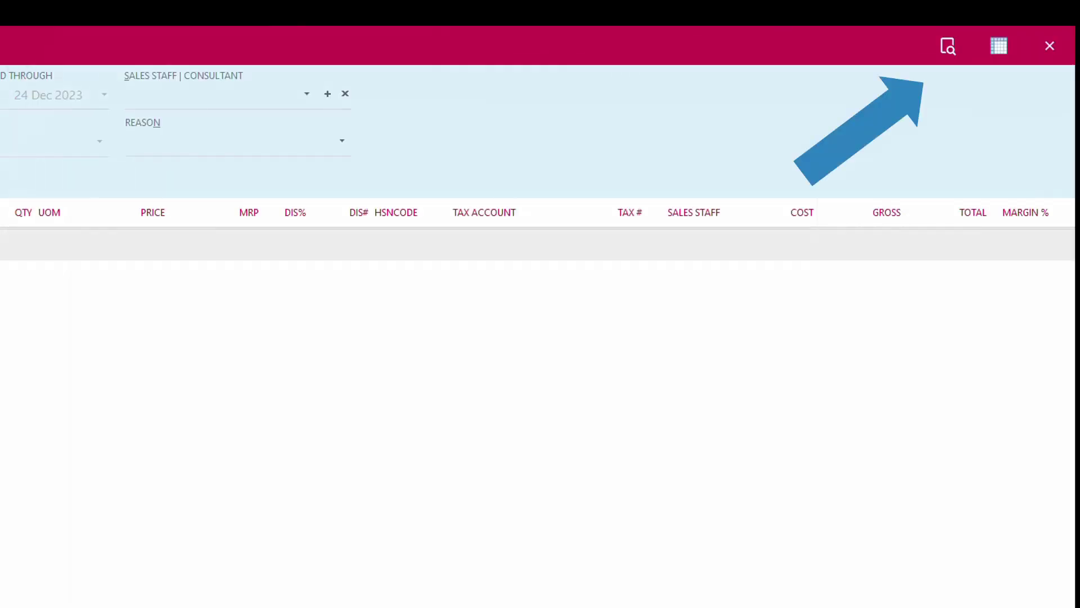
# Step: Open bill of supply BOS01/00104 and copy its MAL 102 | XL item into the return
pyautogui.hotkey('ctrl', 'f')
pyautogui.write('shripl')
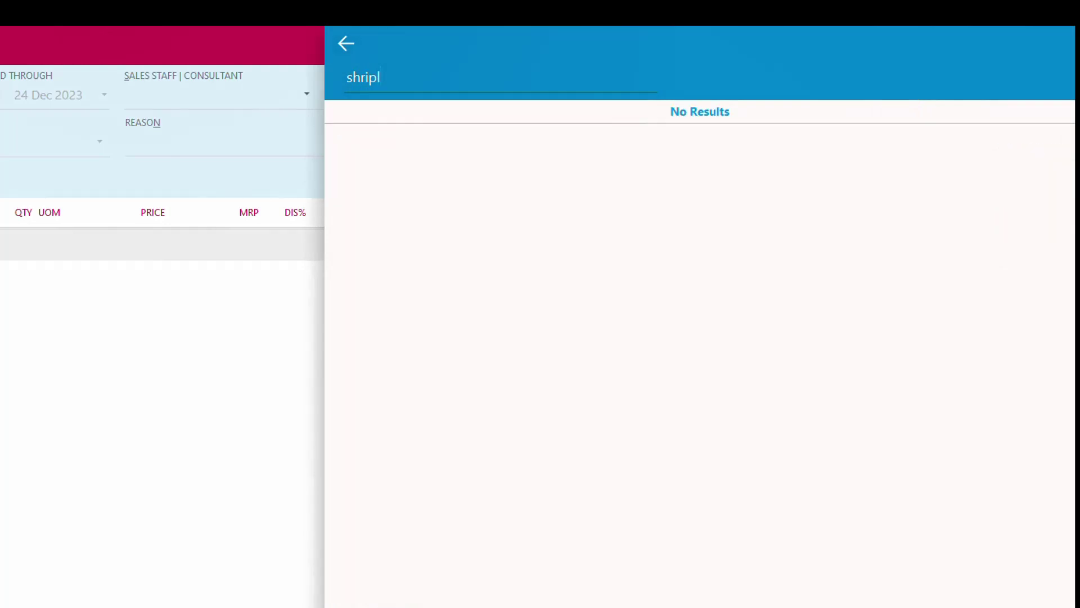
pyautogui.press('BackSpace')
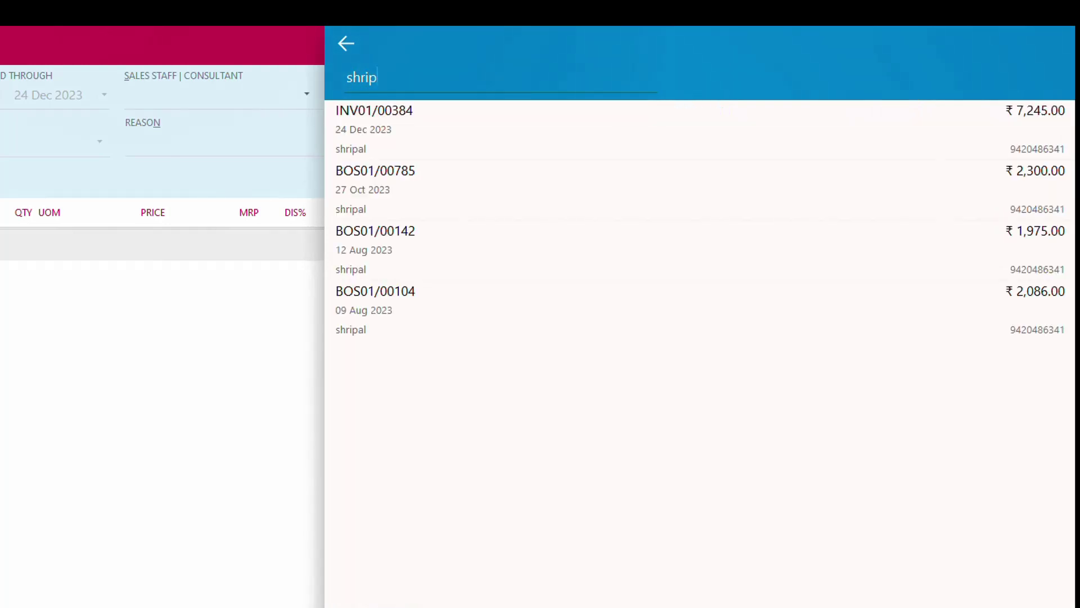
pyautogui.click(698, 189)
pyautogui.click(698, 250)
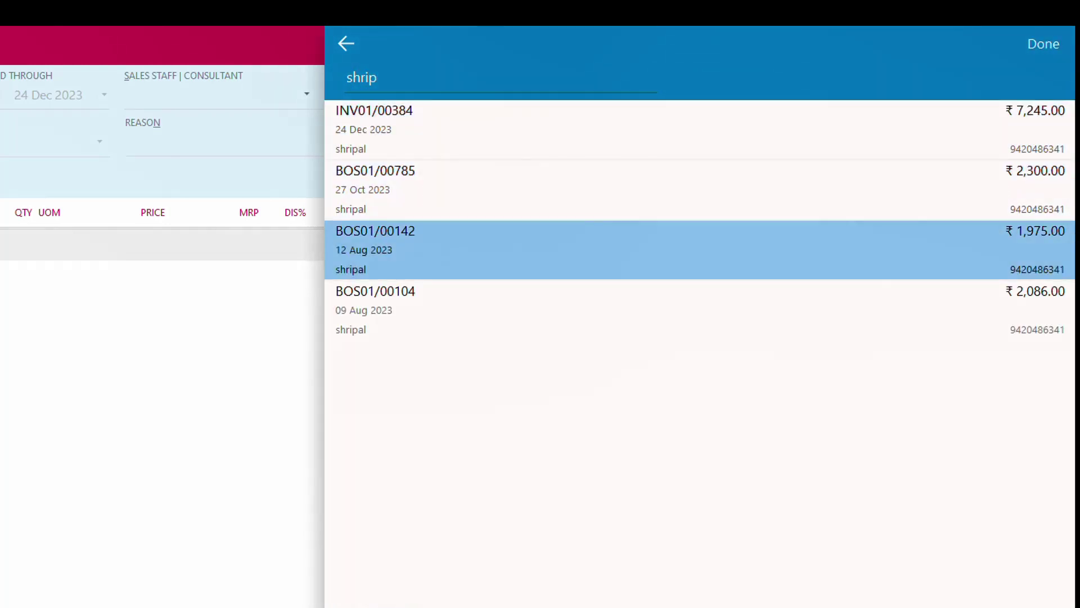
pyautogui.press('Down')
pyautogui.press('Return')
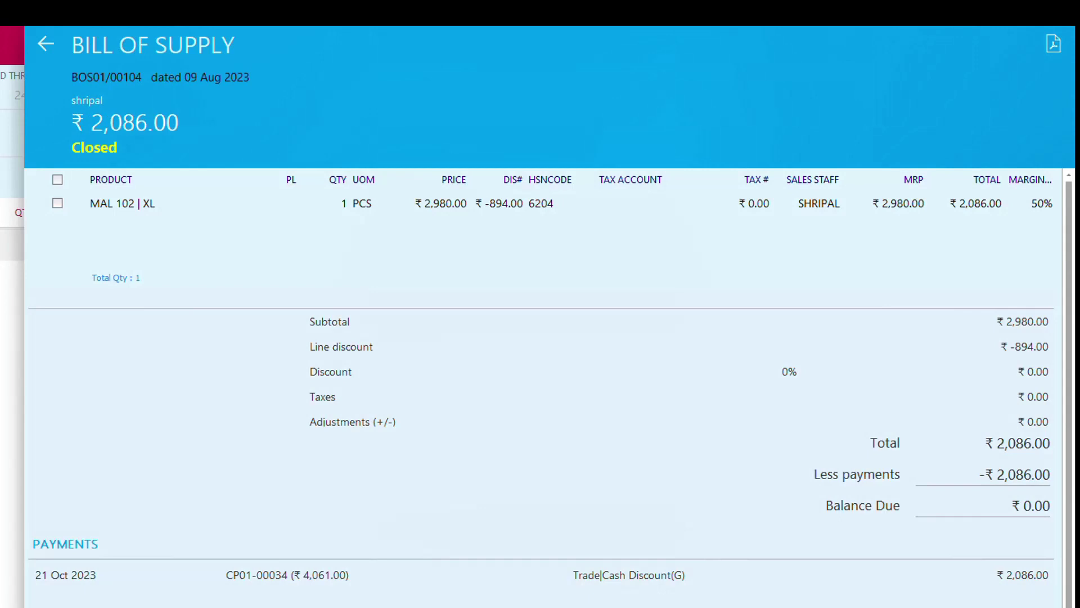
pyautogui.click(58, 204)
pyautogui.click(1042, 151)
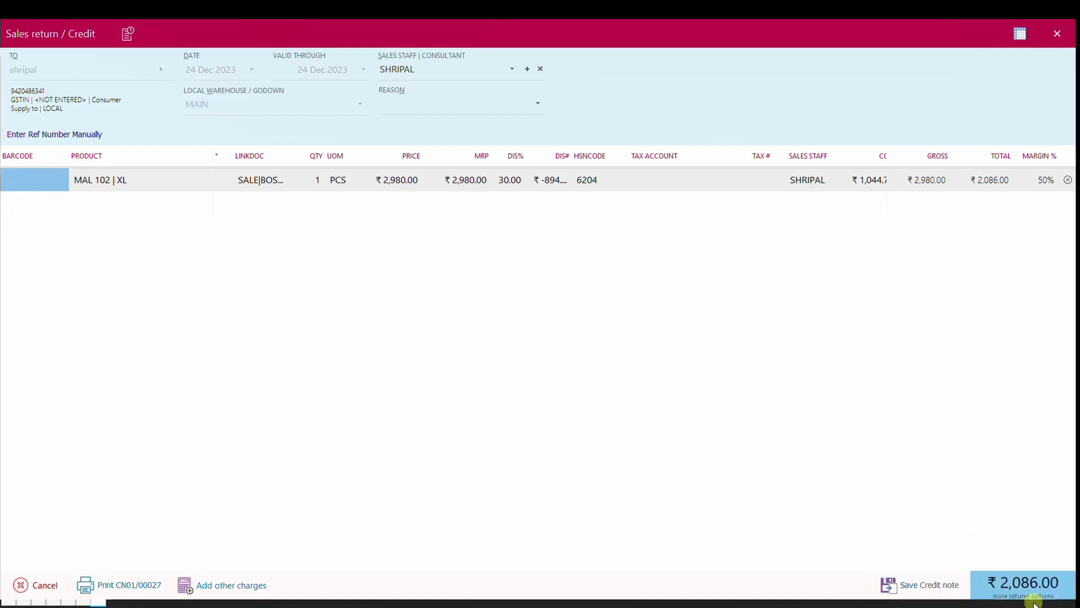
# Step: Set the return reason to 01 - Sale Return
pyautogui.click(1047, 590)
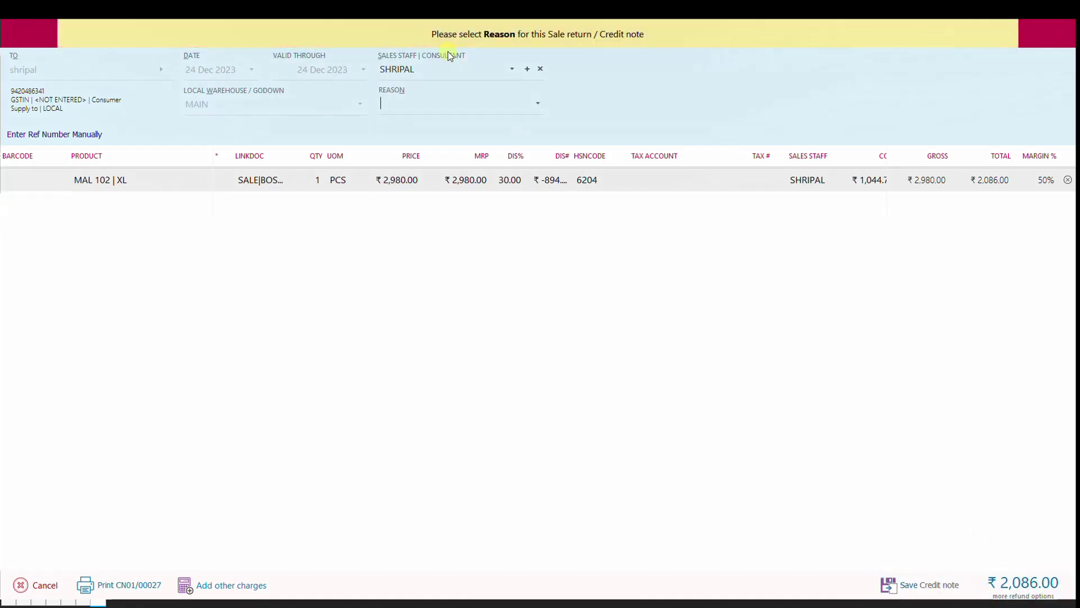
pyautogui.click(539, 106)
pyautogui.click(462, 125)
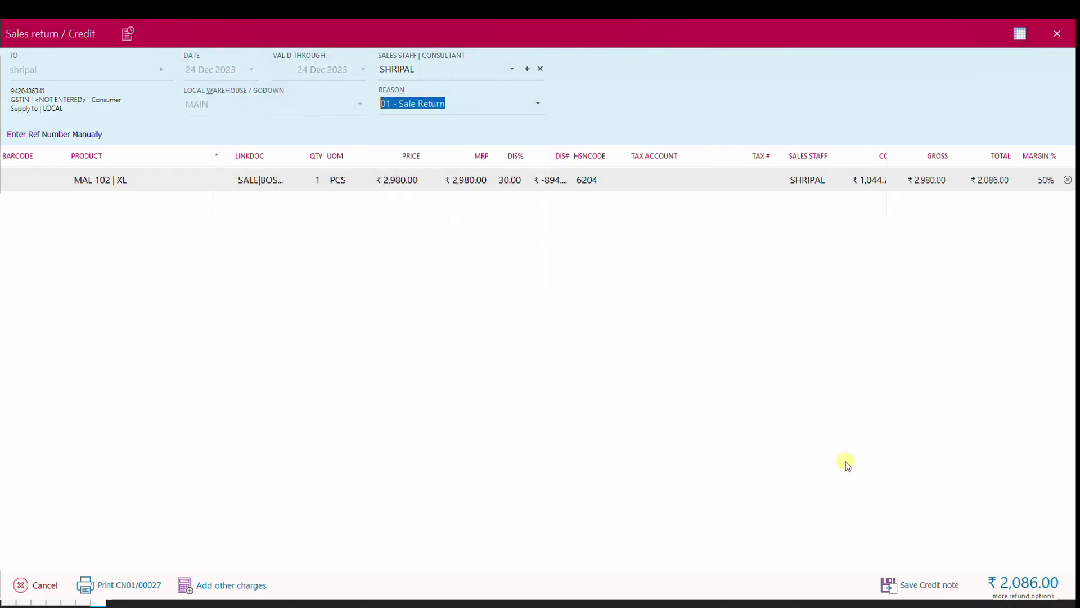
# Step: Settle the full ₹2,086.00 as a credit note and share it over WhatsApp
pyautogui.click(1022, 598)
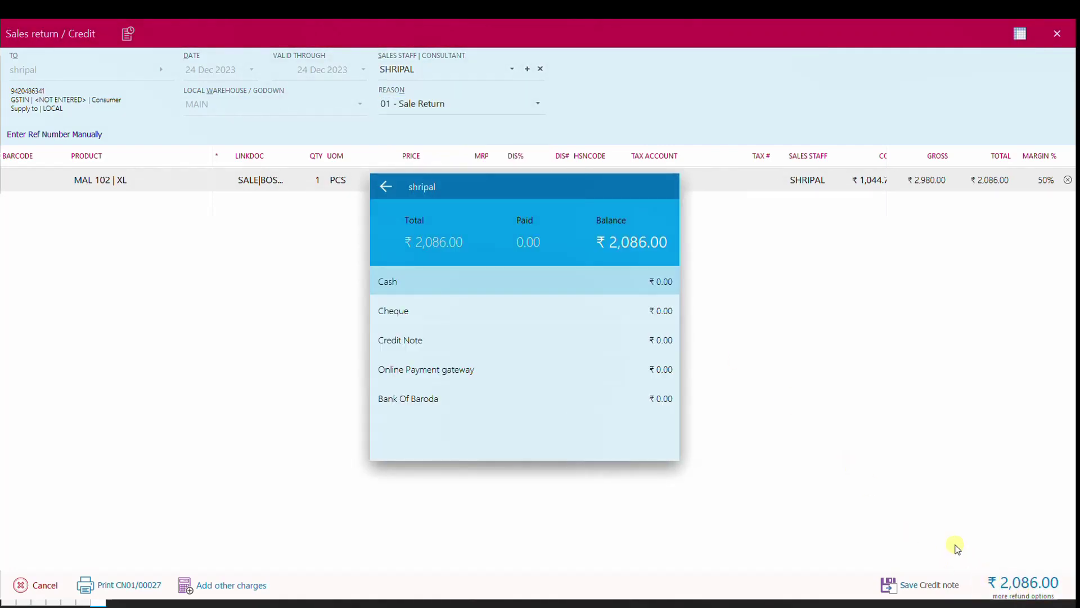
pyautogui.press('Down')
pyautogui.press('Down')
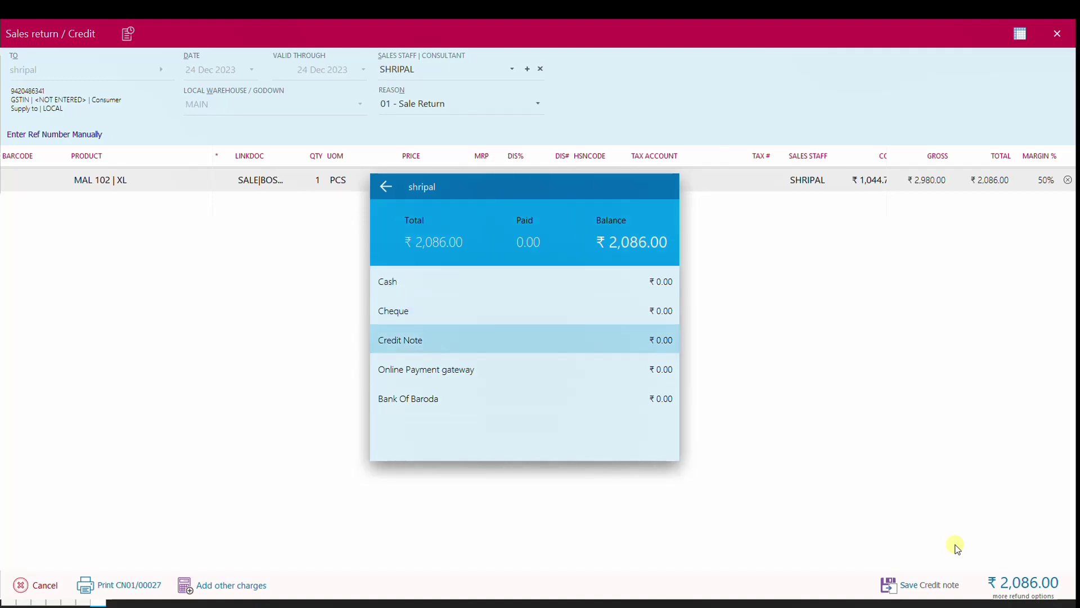
pyautogui.press('Return')
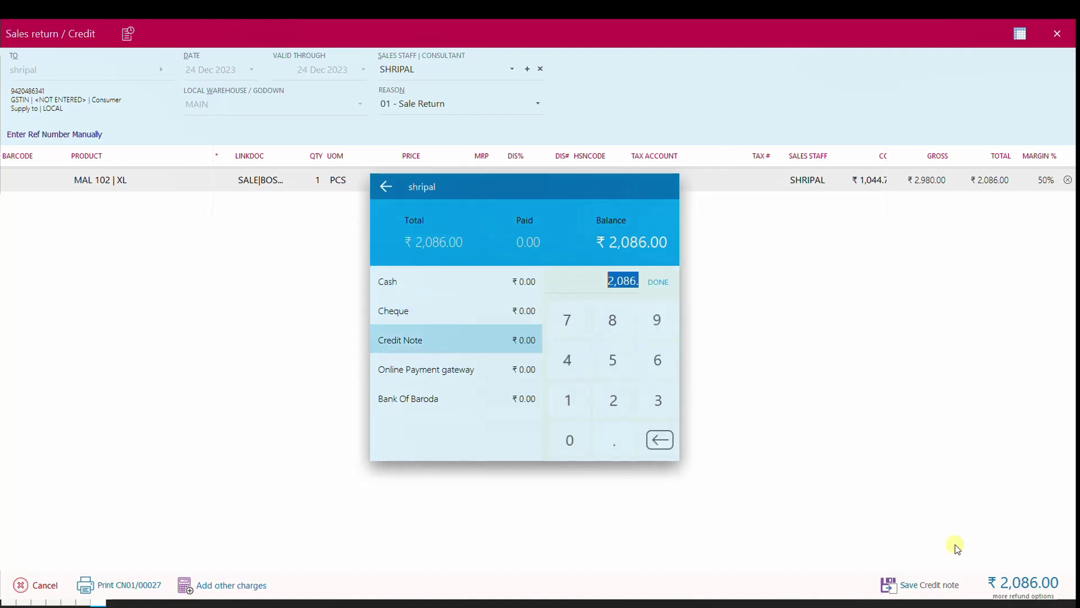
pyautogui.press('Return')
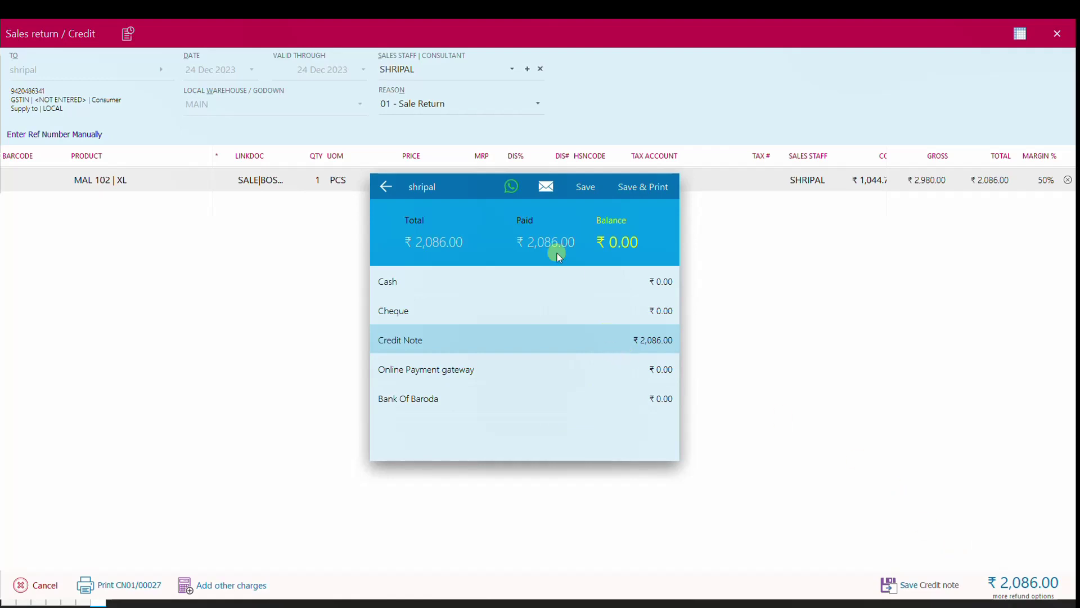
pyautogui.click(511, 186)
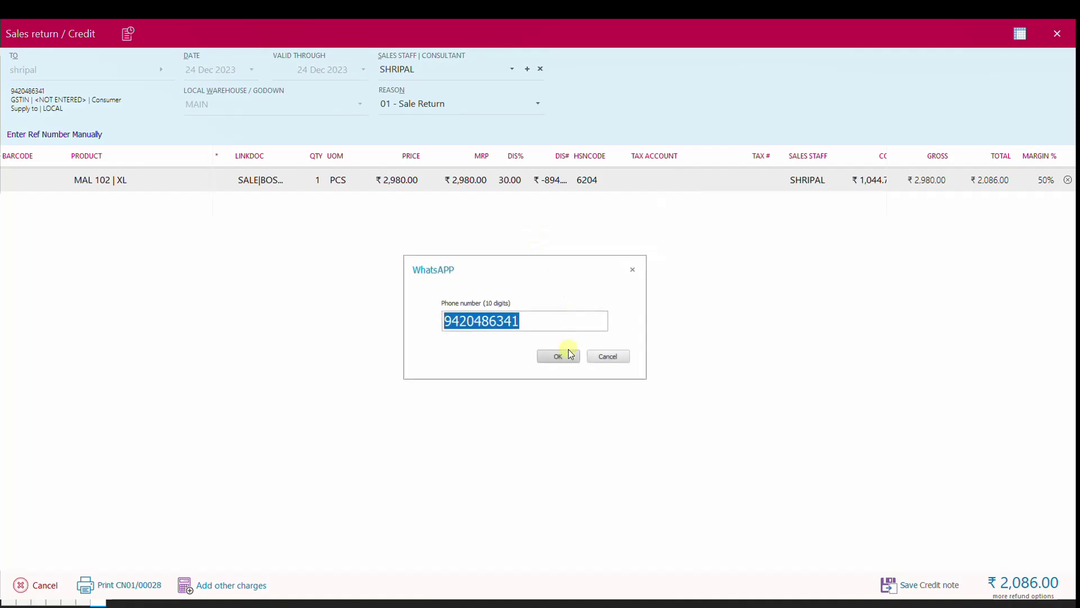
pyautogui.click(560, 355)
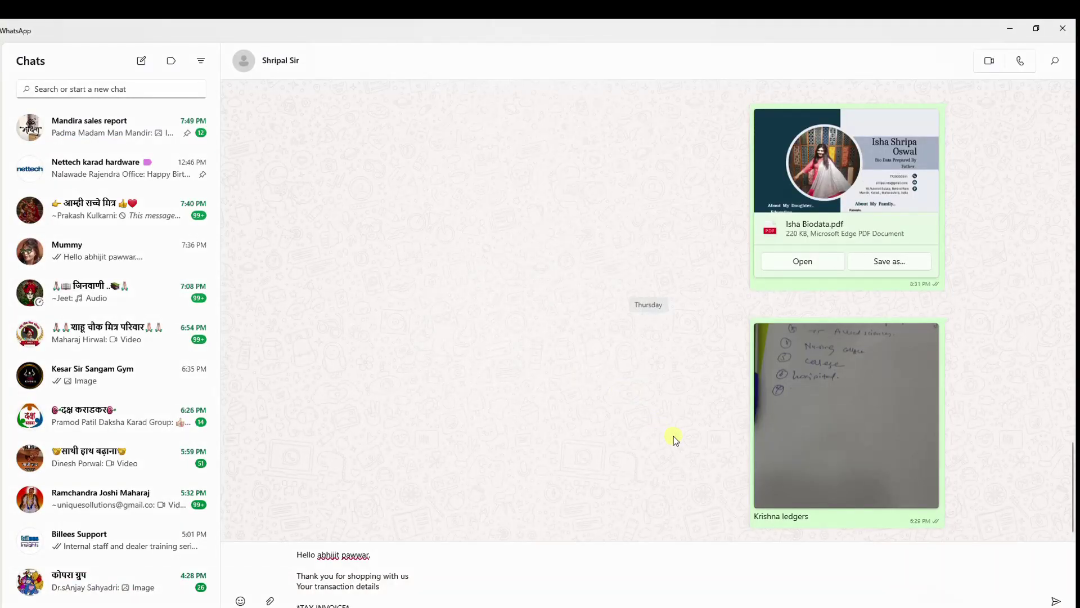
# Step: Send the CN01/00028 credit-note message and expand it to read the full bill details
pyautogui.click(1056, 601)
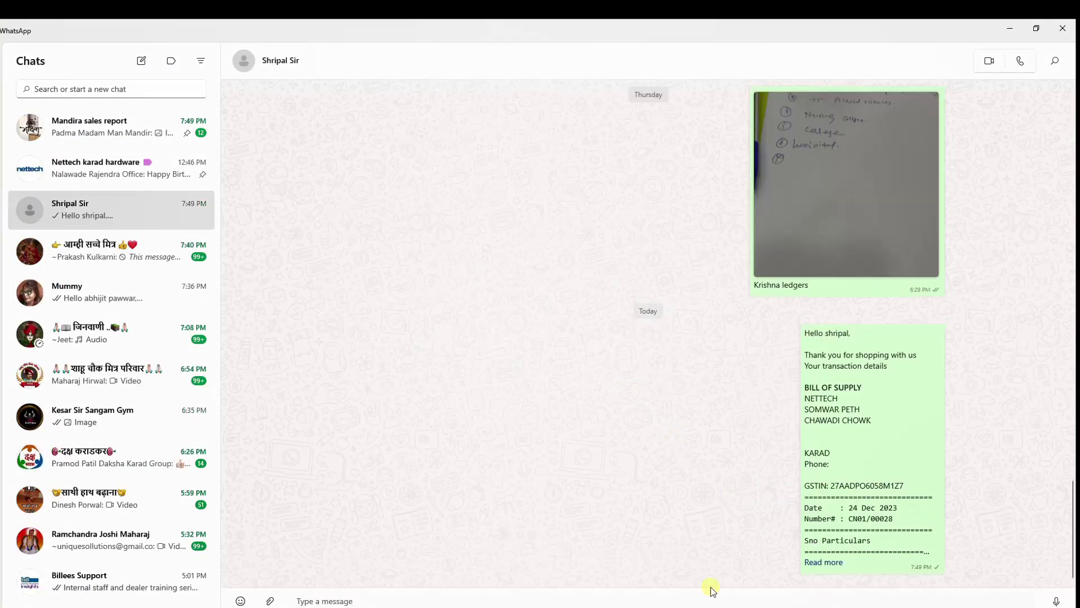
pyautogui.click(817, 563)
pyautogui.scroll(-4, 849, 495)
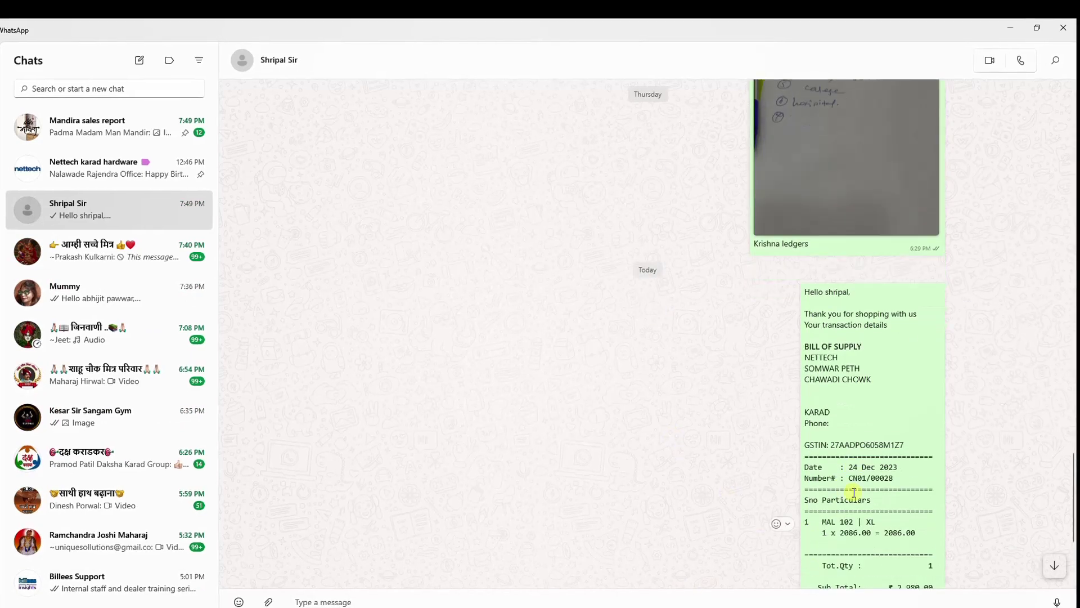
pyautogui.scroll(3, 853, 489)
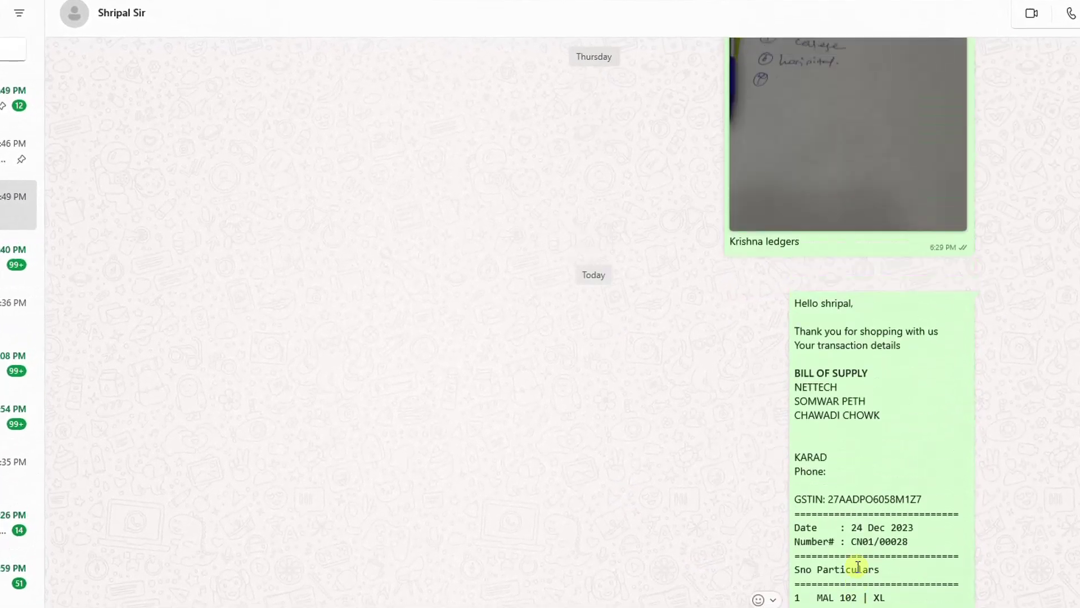
pyautogui.scroll(-4, 857, 565)
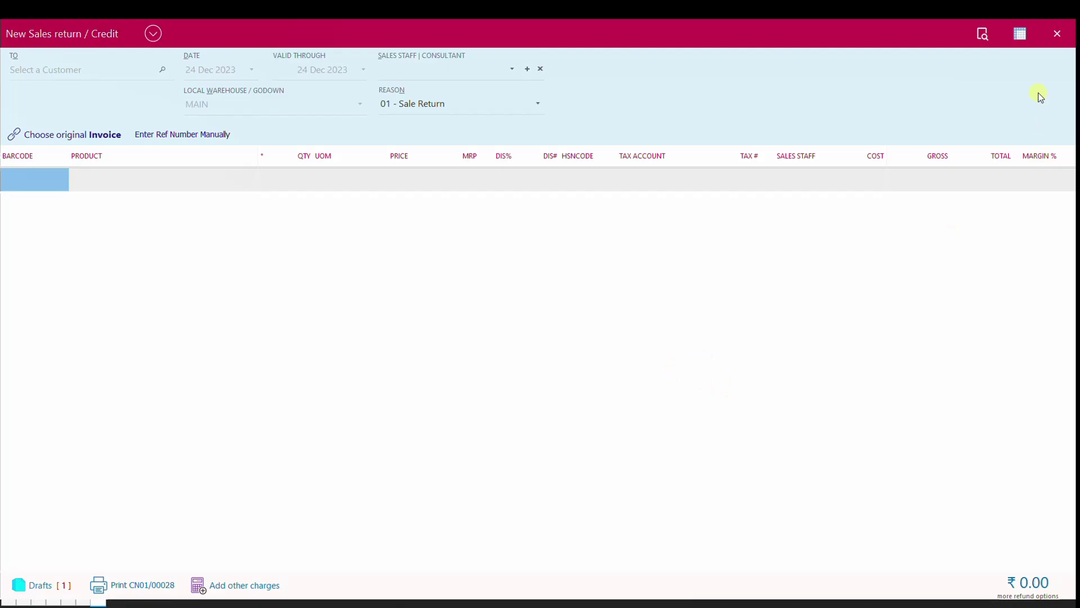
pyautogui.click(982, 34)
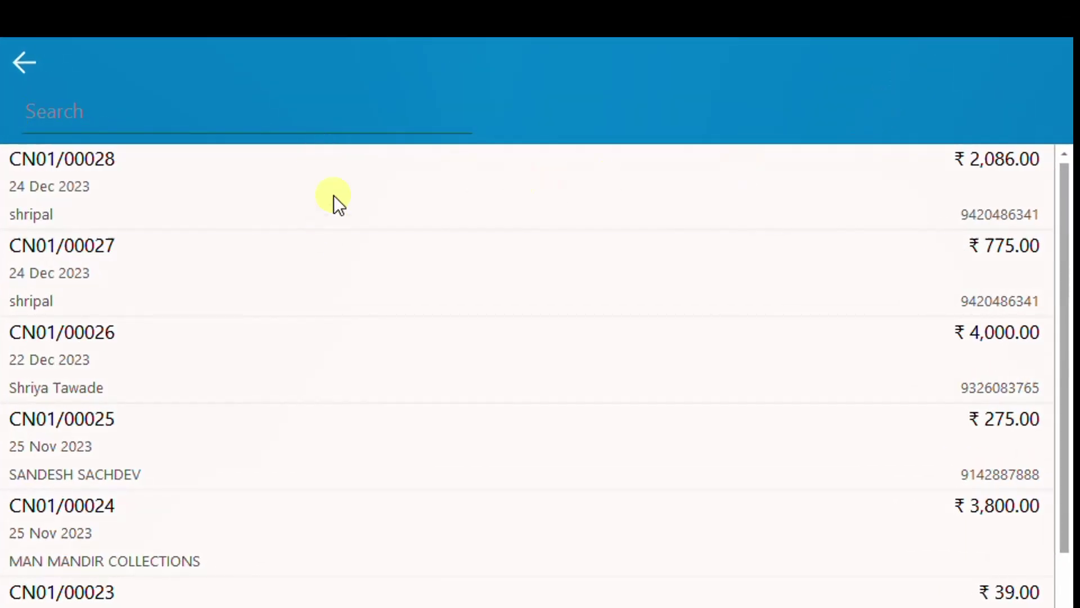
pyautogui.click(333, 194)
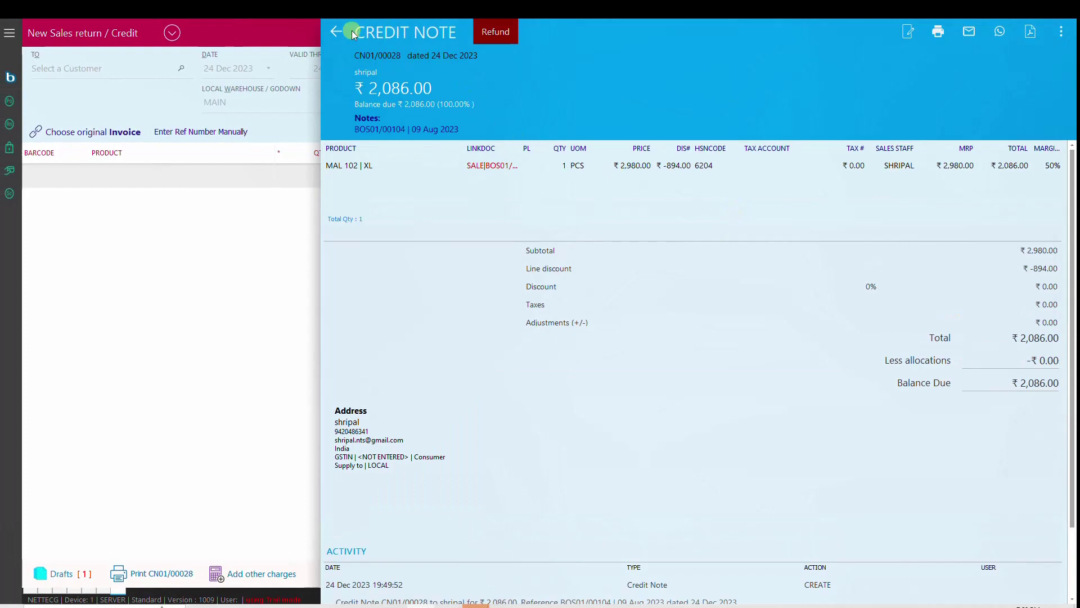
pyautogui.click(335, 32)
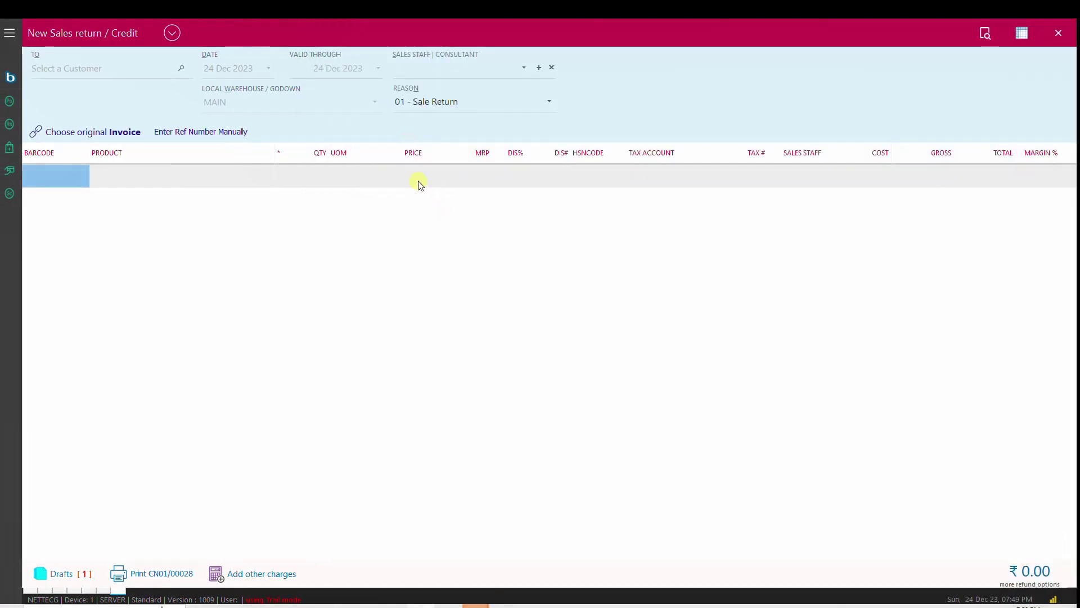
pyautogui.click(172, 32)
pyautogui.click(93, 95)
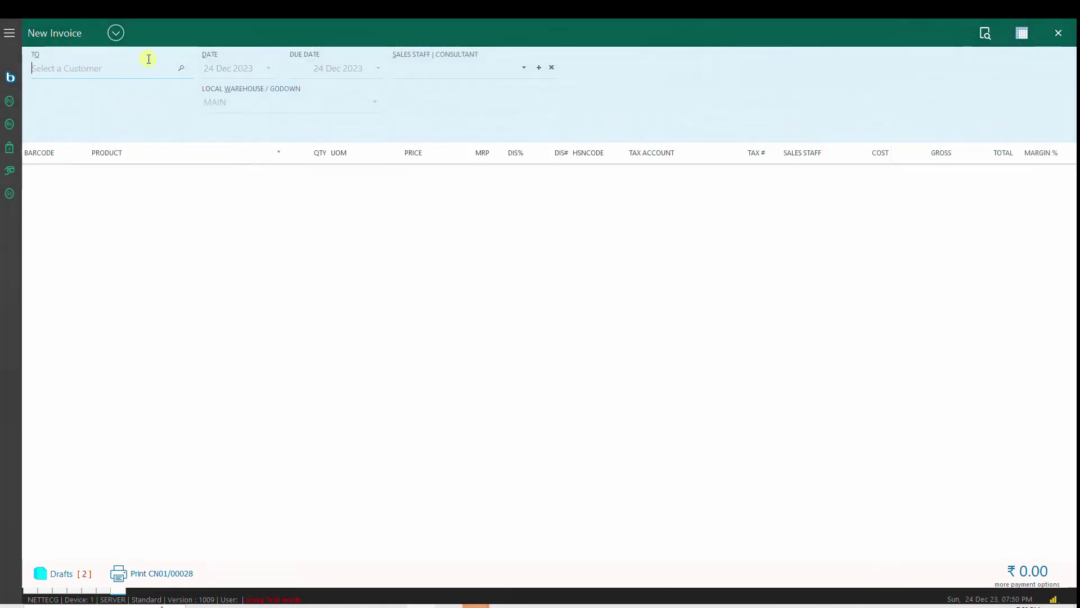
pyautogui.click(983, 35)
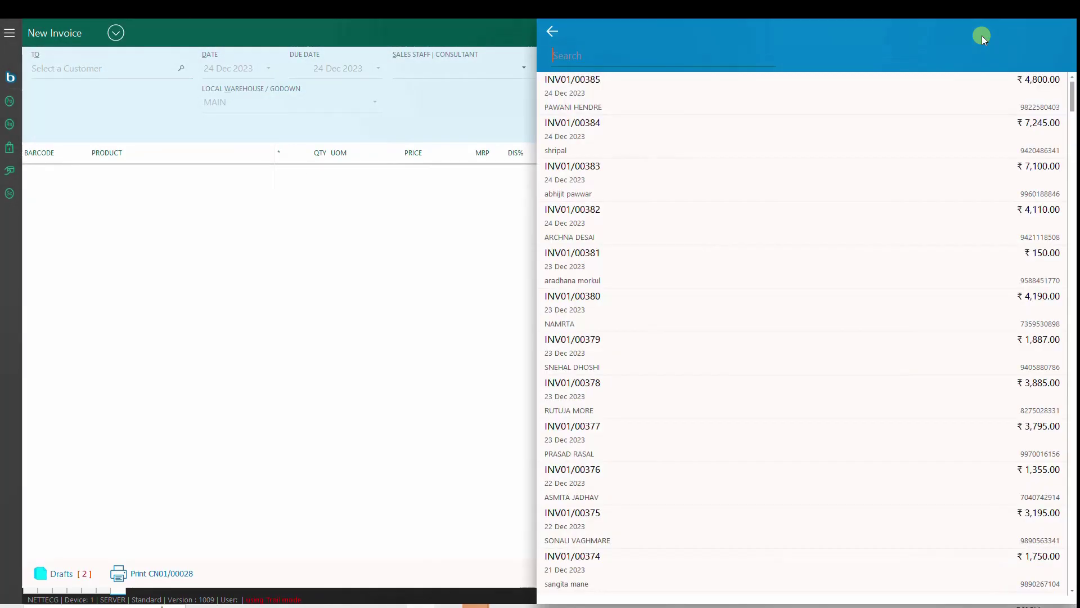
pyautogui.click(553, 33)
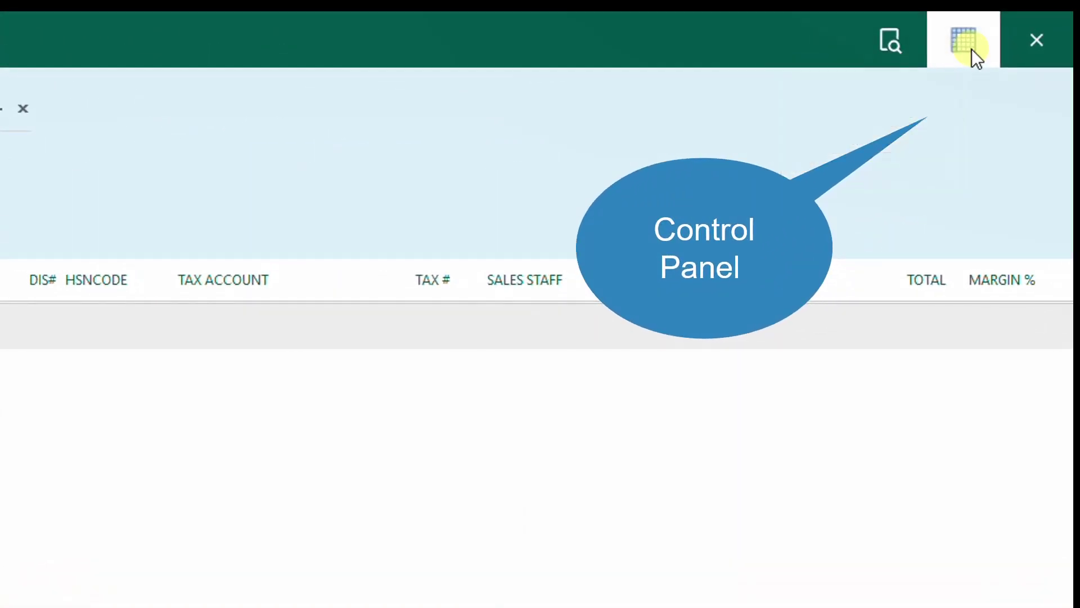
pyautogui.click(971, 49)
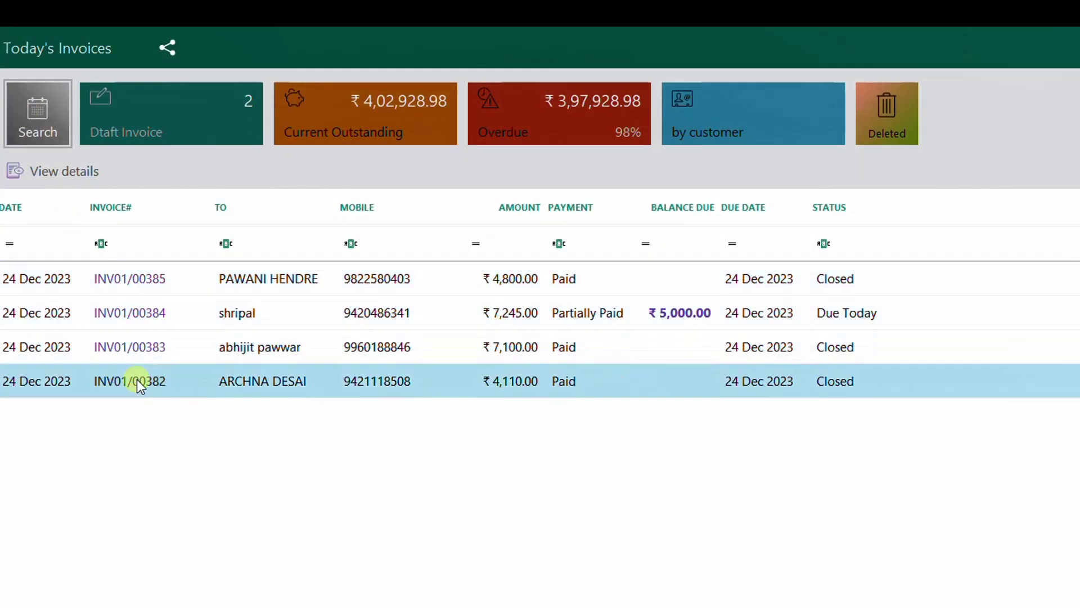
pyautogui.click(32, 115)
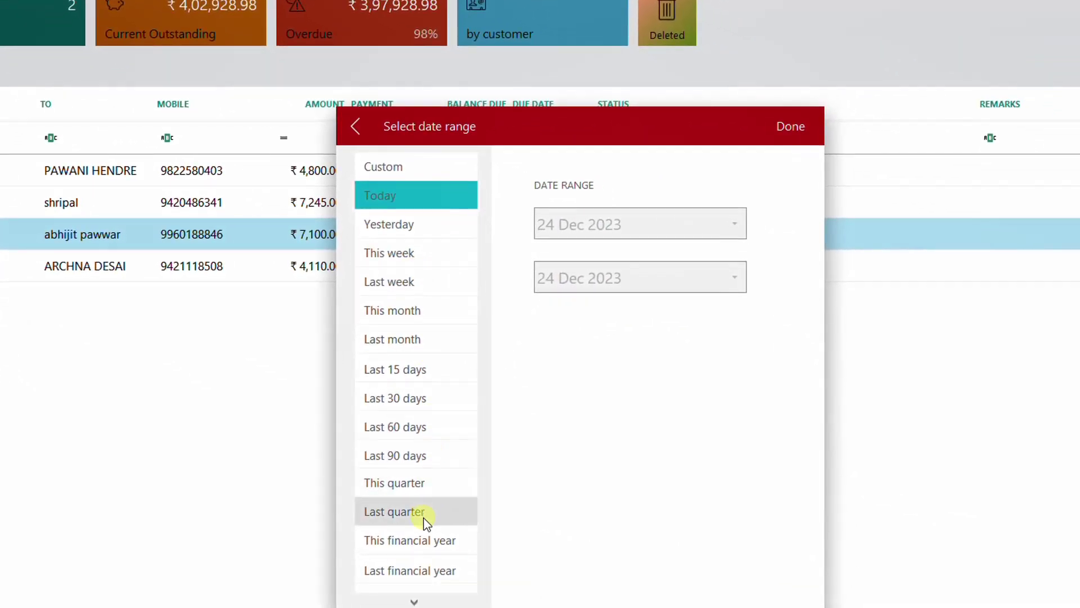
pyautogui.click(428, 545)
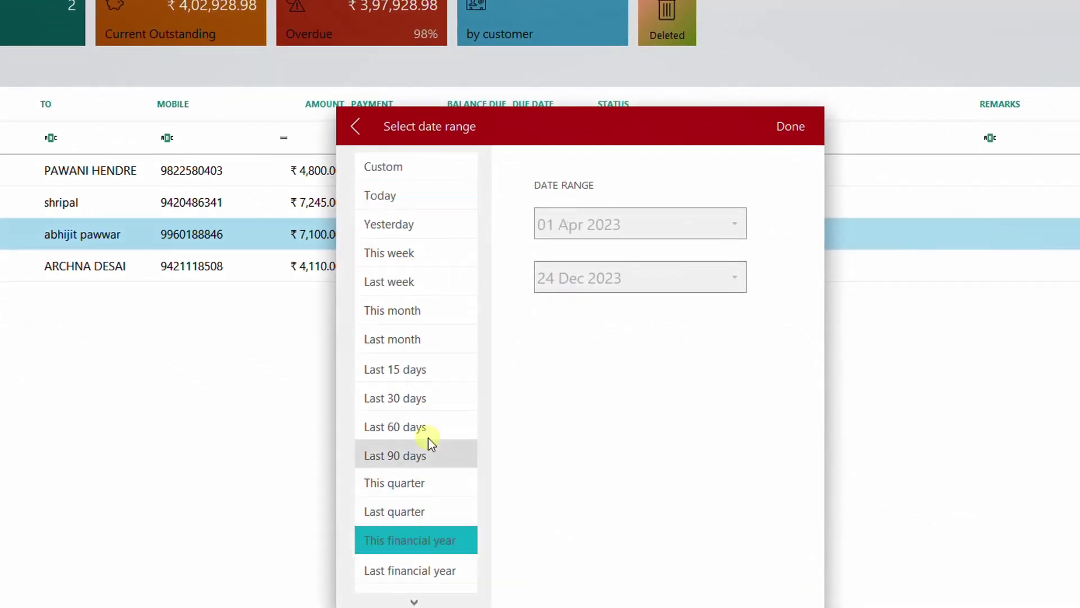
pyautogui.click(417, 311)
pyautogui.click(792, 127)
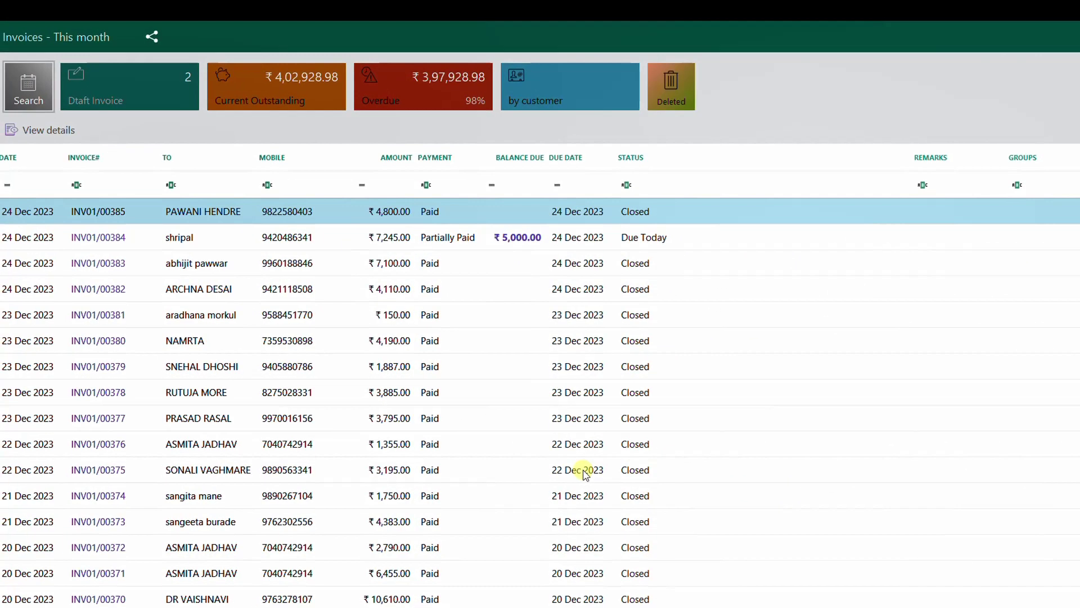
pyautogui.click(574, 82)
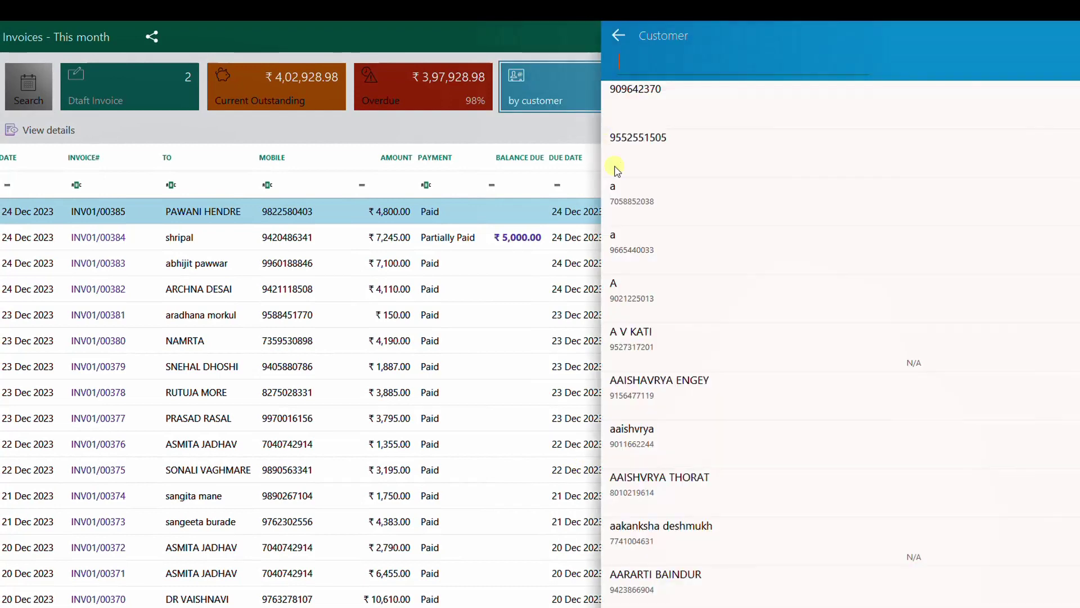
pyautogui.write('as')
pyautogui.press('Down')
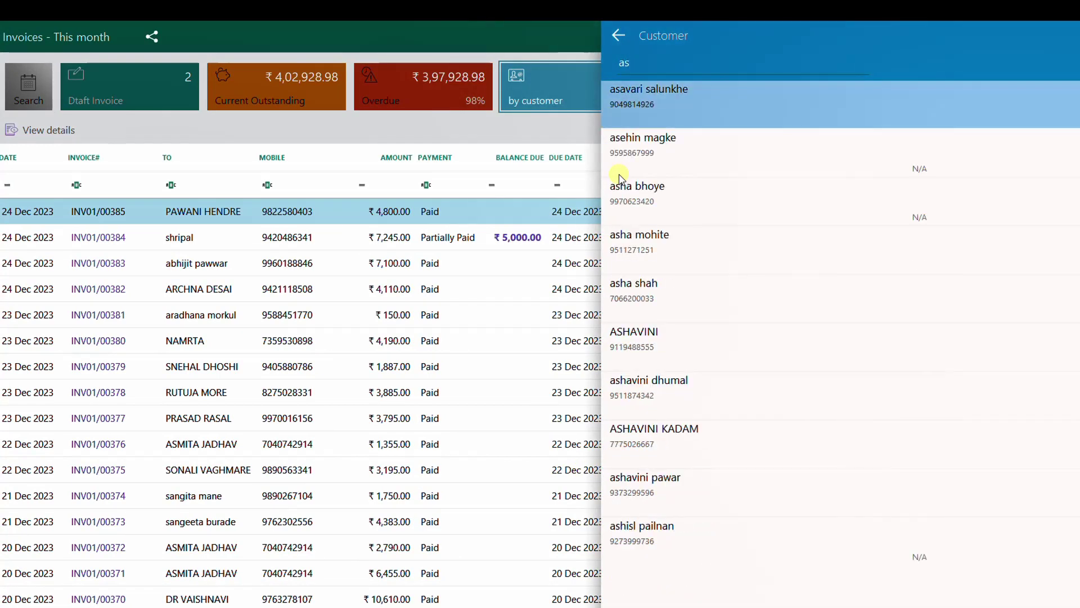
pyautogui.press('Return')
pyautogui.hotkey('ctrl', 'n')
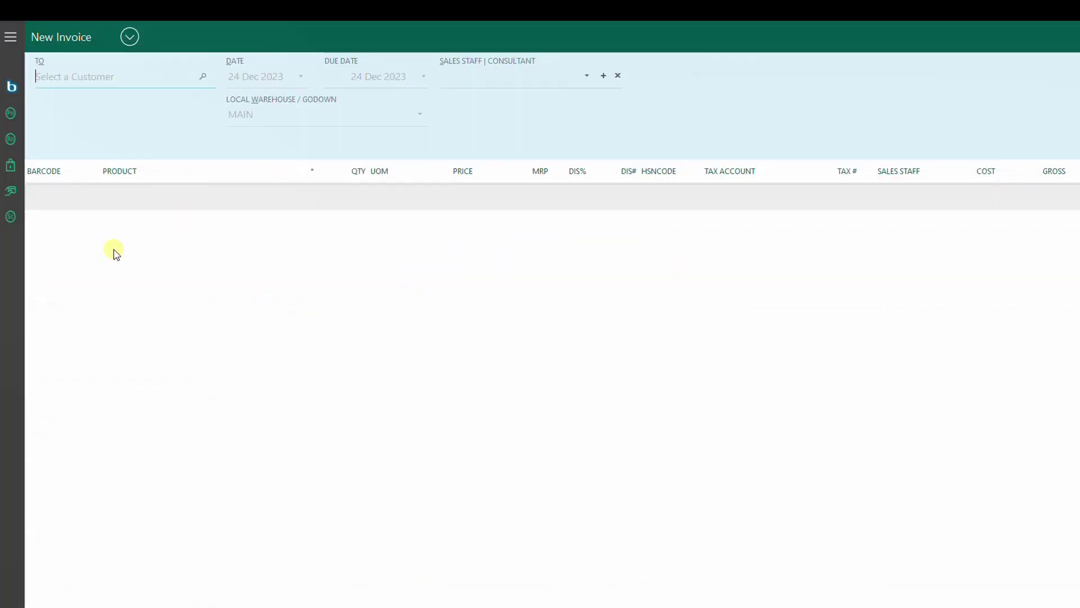
# Step: Pick the customer by mobile number and review their ₹4,439.00 dues, including invoice INV01/00384
pyautogui.write('94204863')
pyautogui.press('Return')
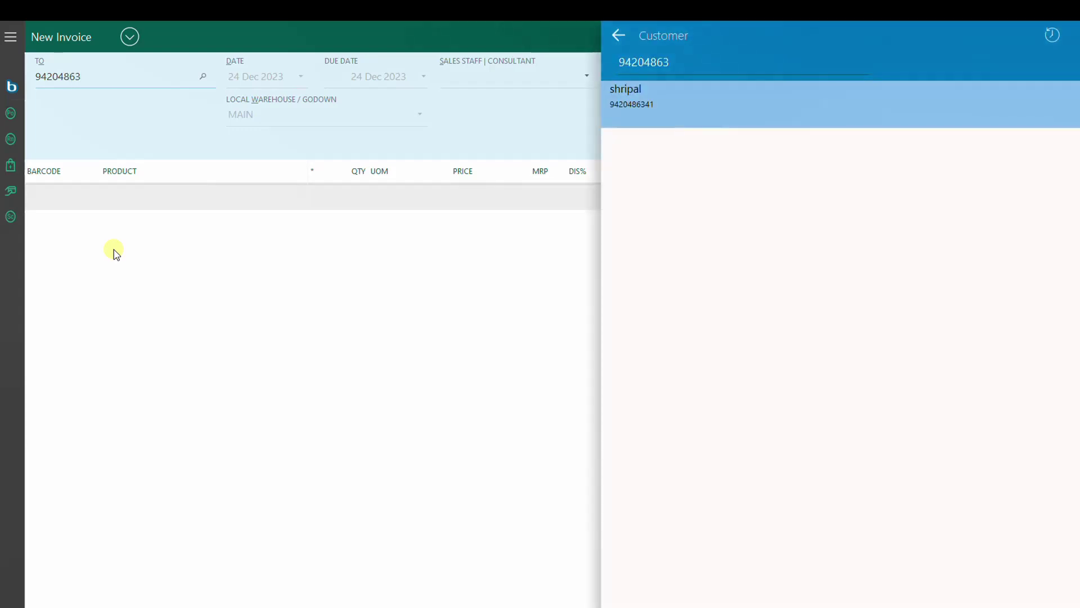
pyautogui.press('Return')
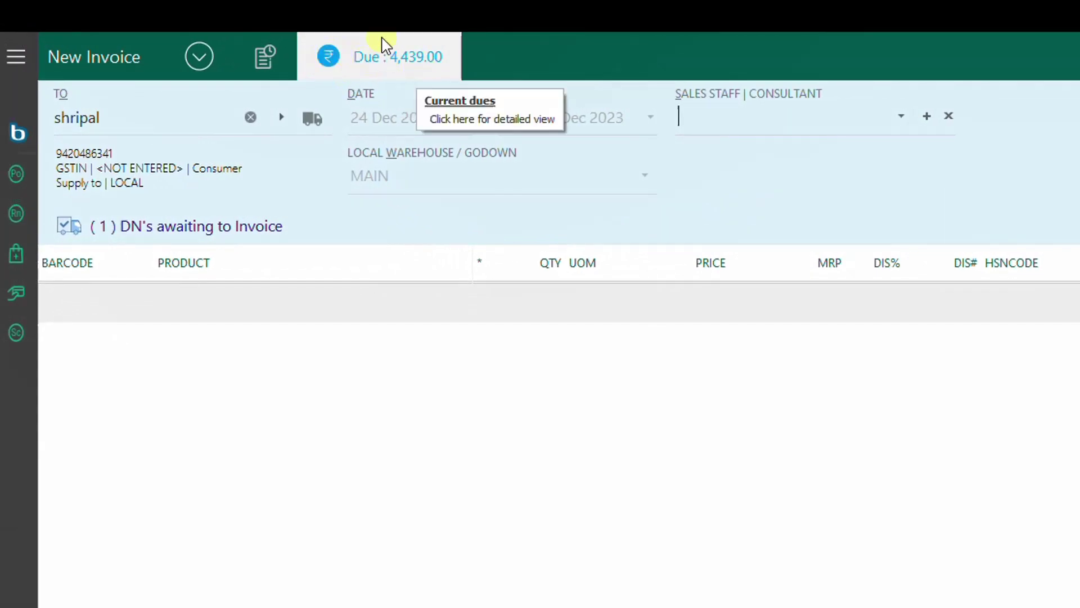
pyautogui.click(390, 50)
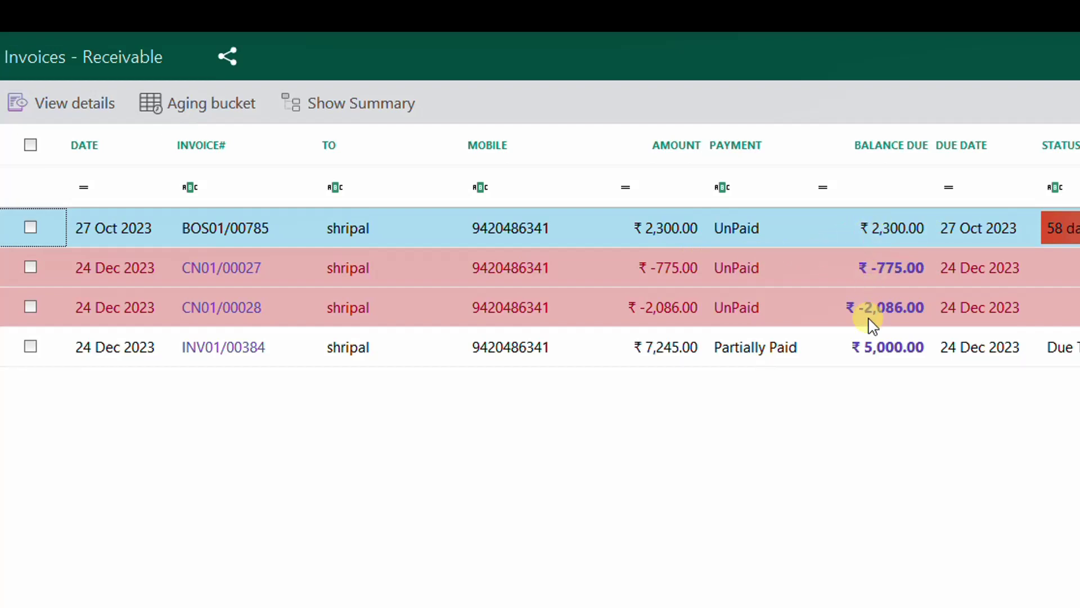
pyautogui.click(869, 352)
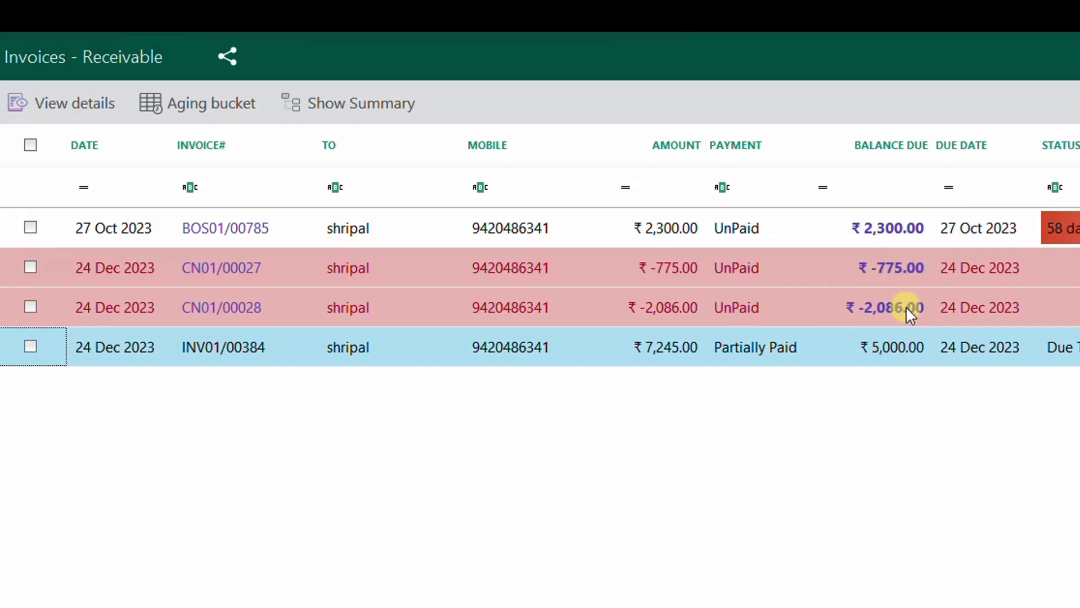
pyautogui.press('Escape')
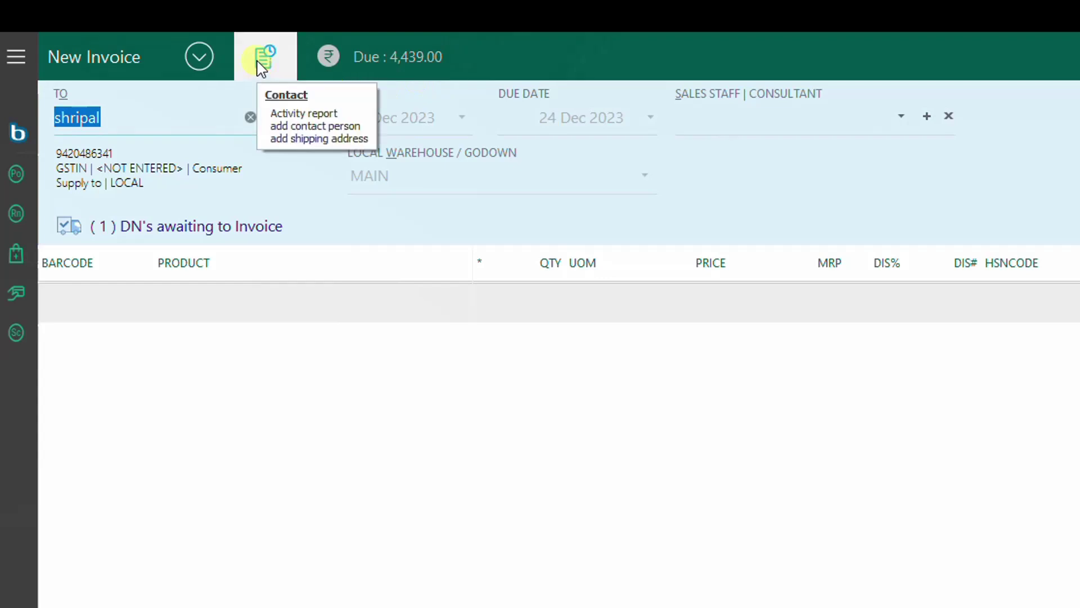
pyautogui.click(263, 69)
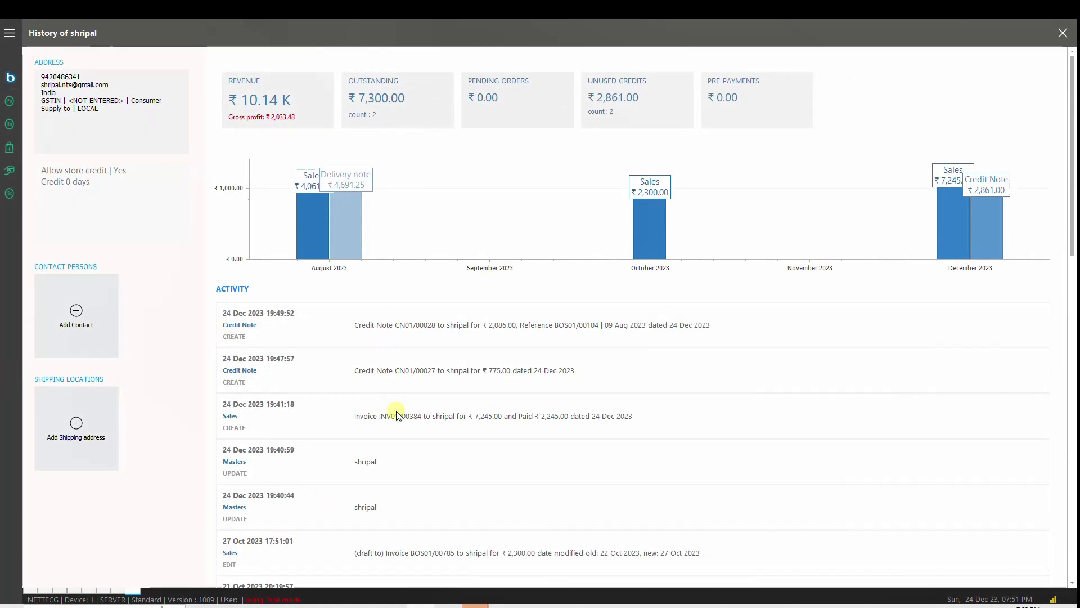
pyautogui.scroll(-5, 395, 410)
pyautogui.scroll(-5, 397, 413)
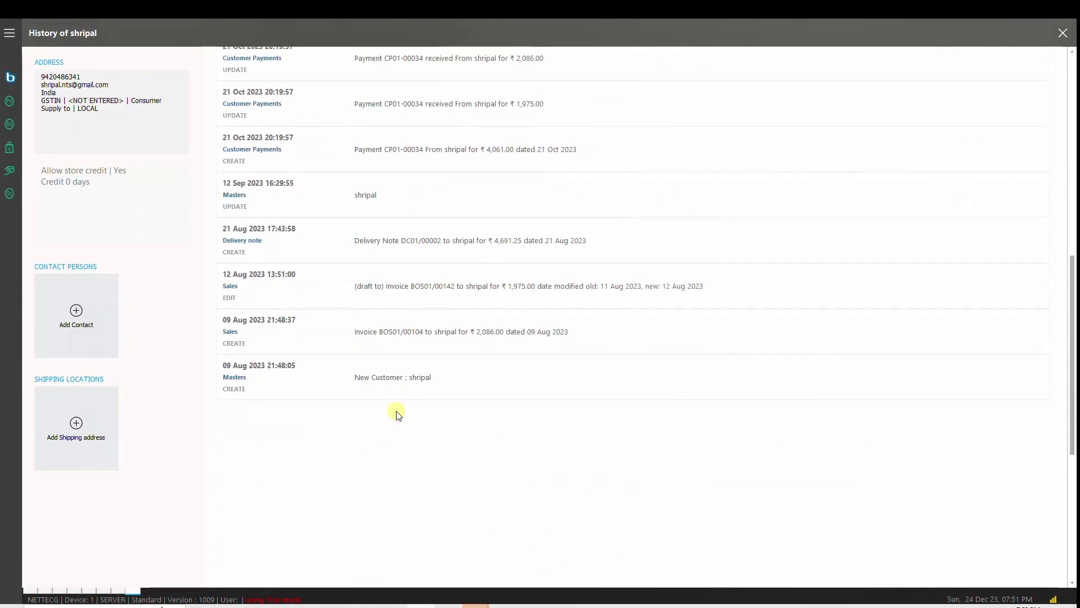
pyautogui.scroll(8, 397, 414)
pyautogui.scroll(1, 397, 414)
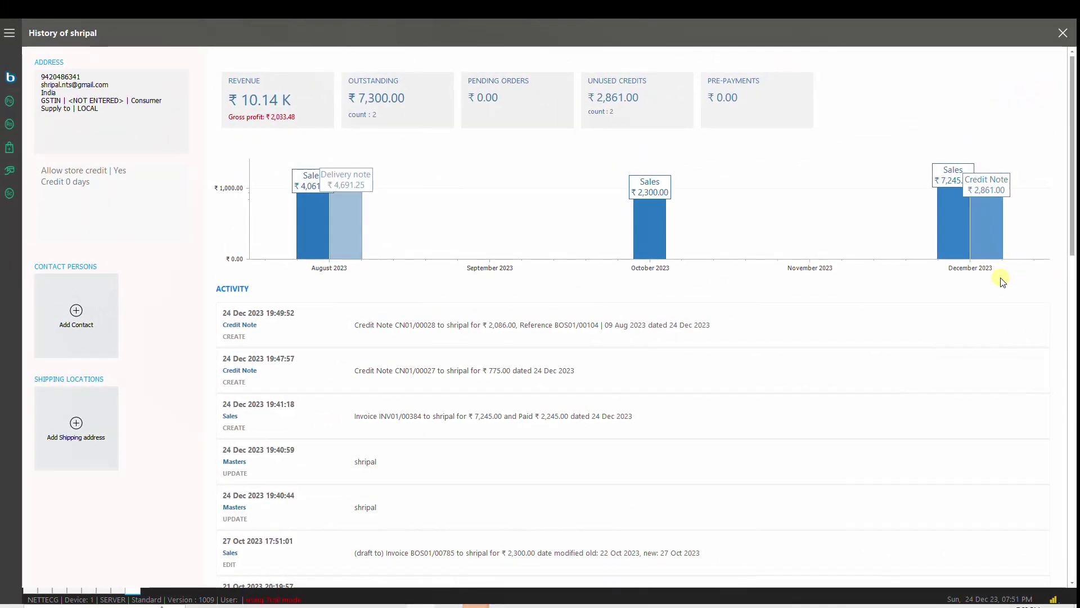
pyautogui.press('Escape')
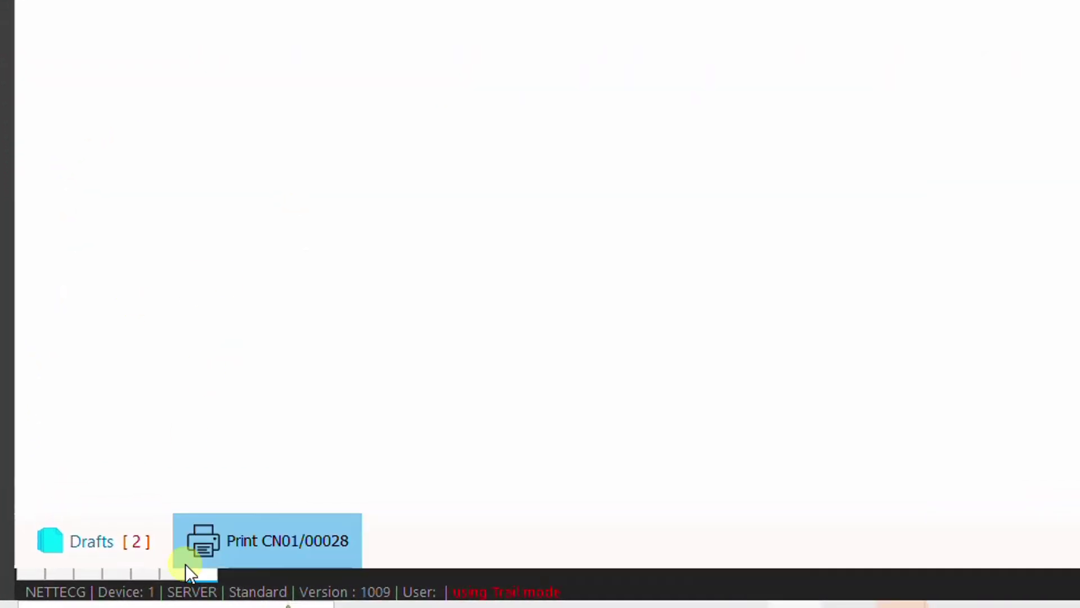
# Step: Flip through the unpaid invoices, purchase bill, drafts and lost customers windows
pyautogui.click(170, 576)
pyautogui.click(146, 576)
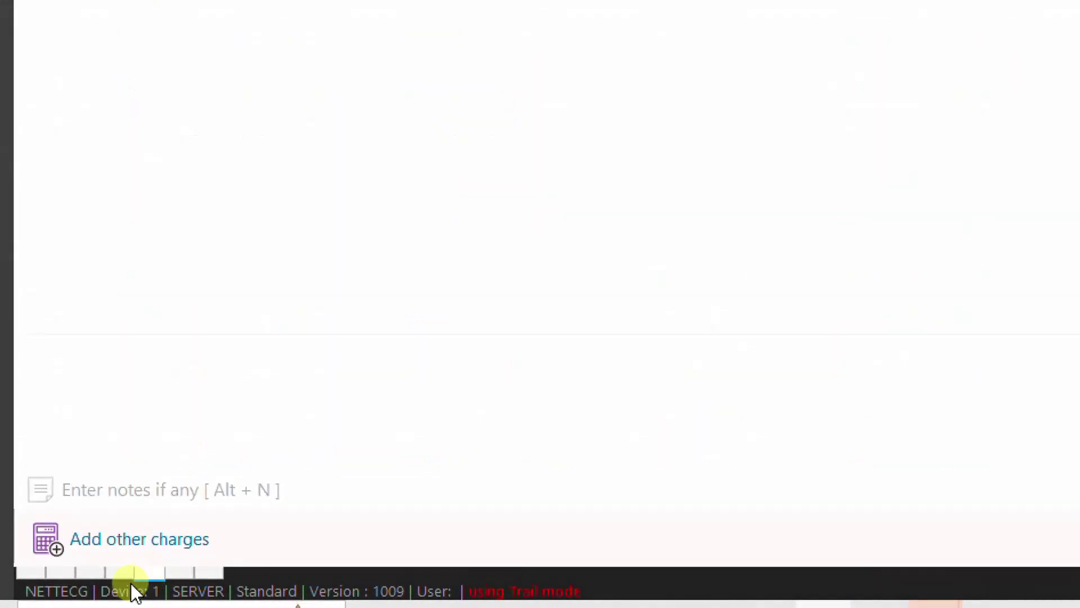
pyautogui.click(118, 576)
pyautogui.click(83, 575)
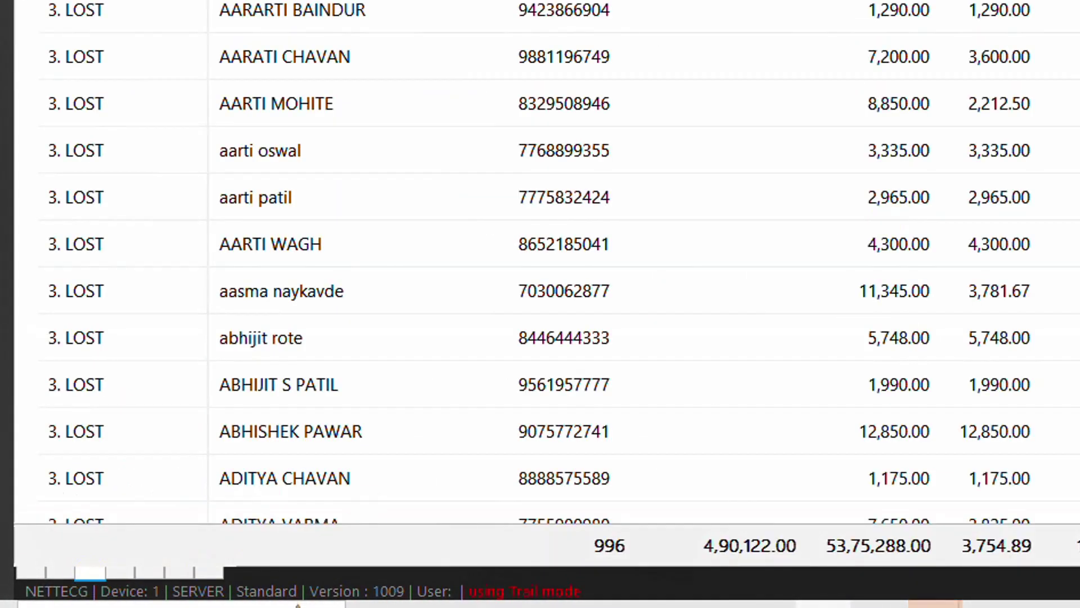
# Step: Close the reports, the empty purchase bill and the customer's invoice
pyautogui.press('Escape')
pyautogui.press('Escape')
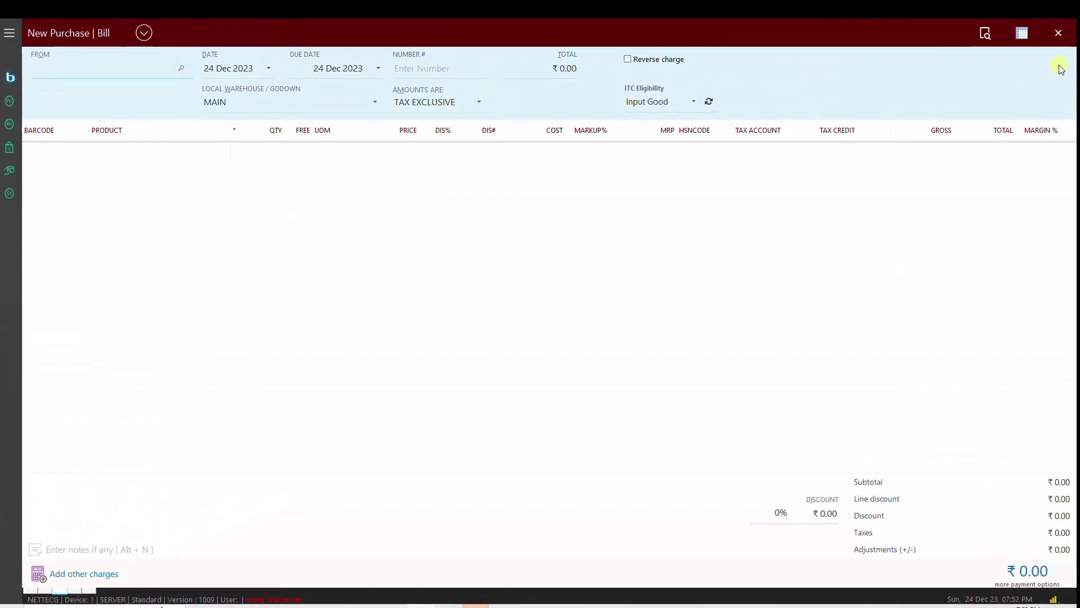
pyautogui.press('Escape')
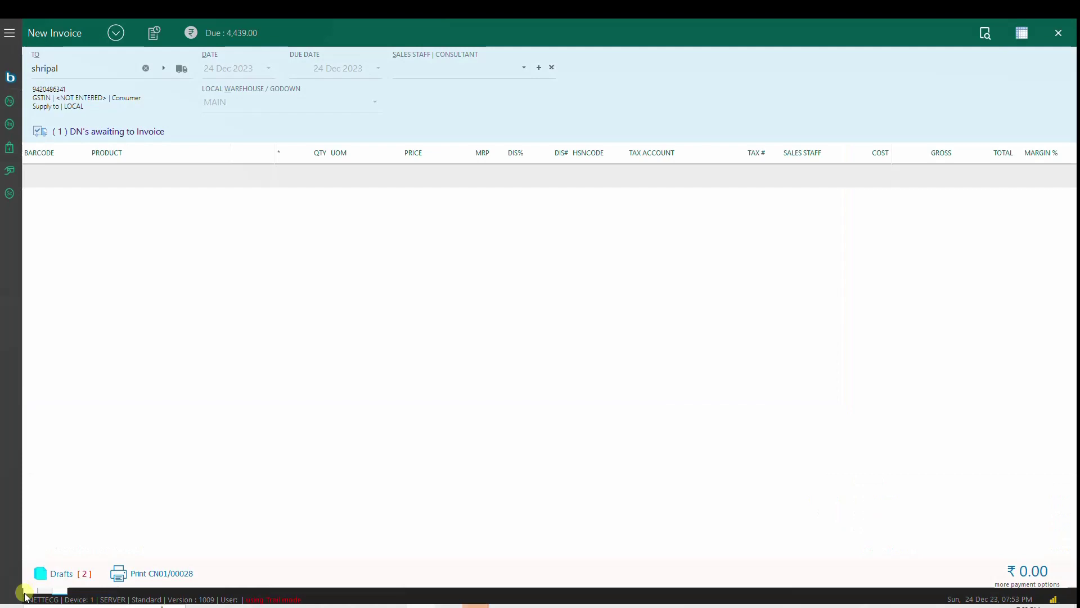
pyautogui.press('Escape')
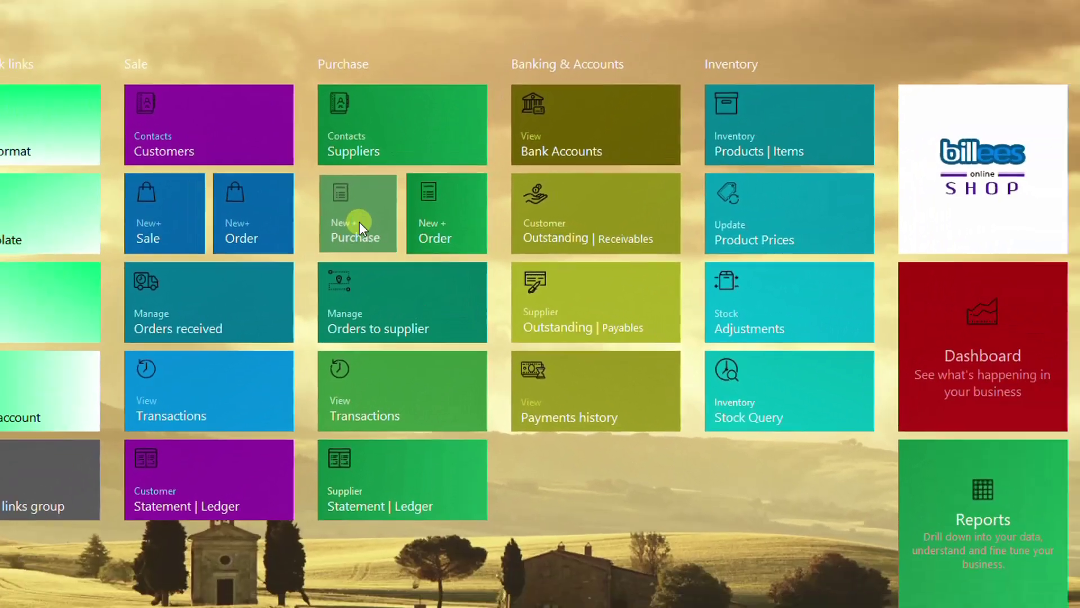
# Step: Start a new purchase bill and search suppliers for MANIPUR COLLECTIONS
pyautogui.click(342, 220)
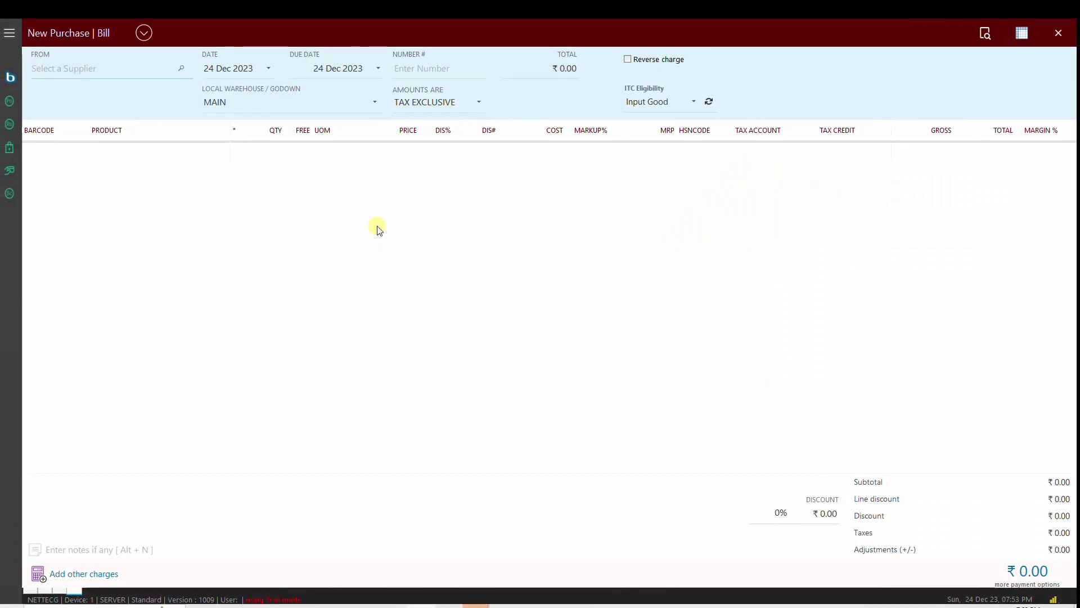
pyautogui.write('MANIPUR COLLECTIONS')
pyautogui.press('Return')
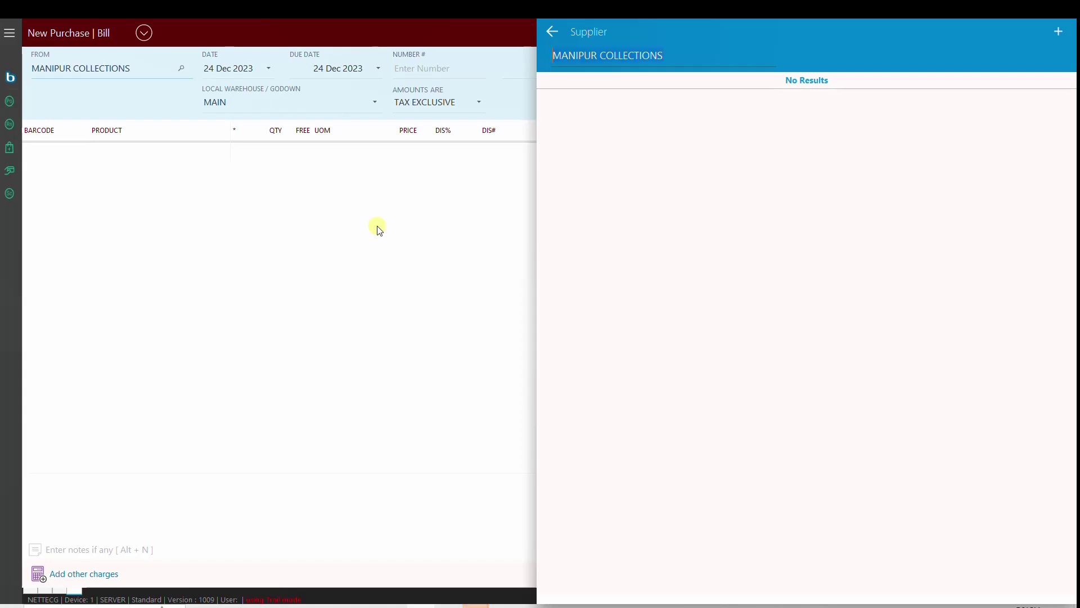
# Step: Open a New Supplier form for it, leave without creating, and search suppliers again
pyautogui.press('Return')
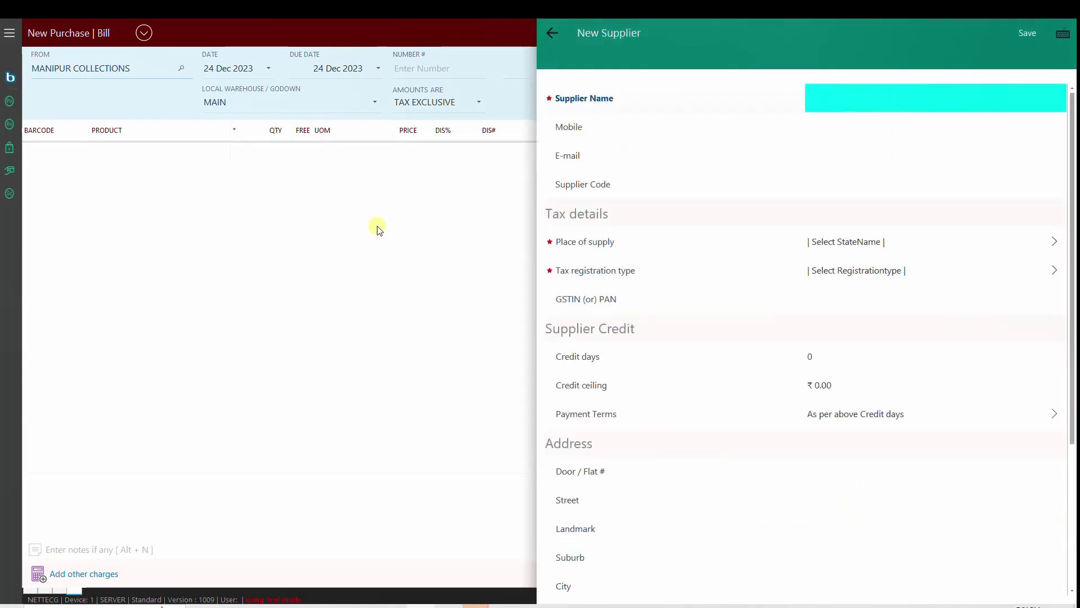
pyautogui.press('Tab')
pyautogui.press('Tab')
pyautogui.press('Tab')
pyautogui.press('Tab')
pyautogui.press('Tab')
pyautogui.press('Tab')
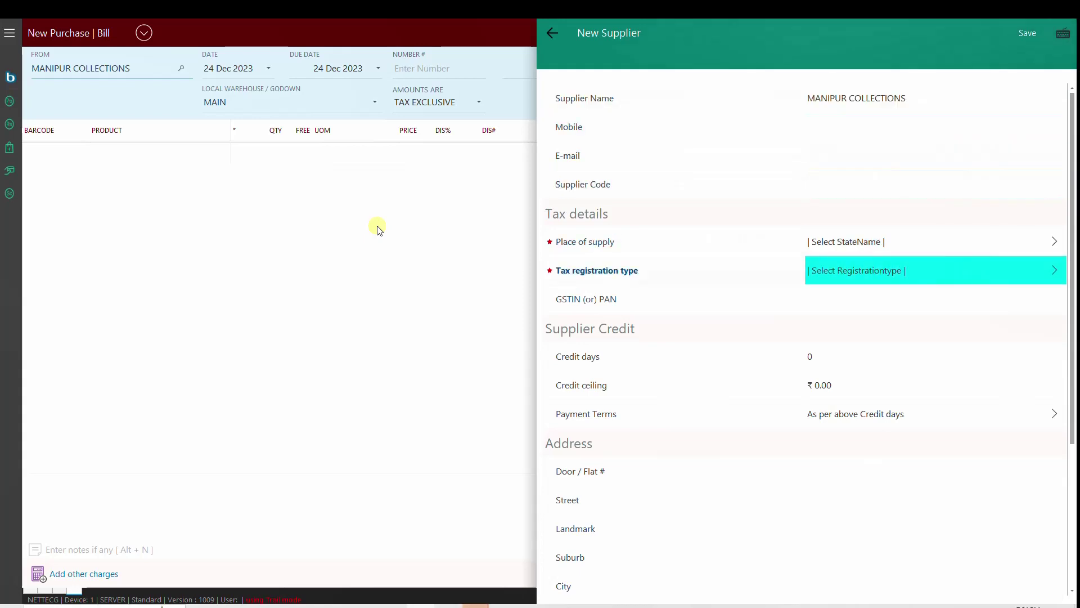
pyautogui.press('Tab')
pyautogui.press('Tab')
pyautogui.press('Tab')
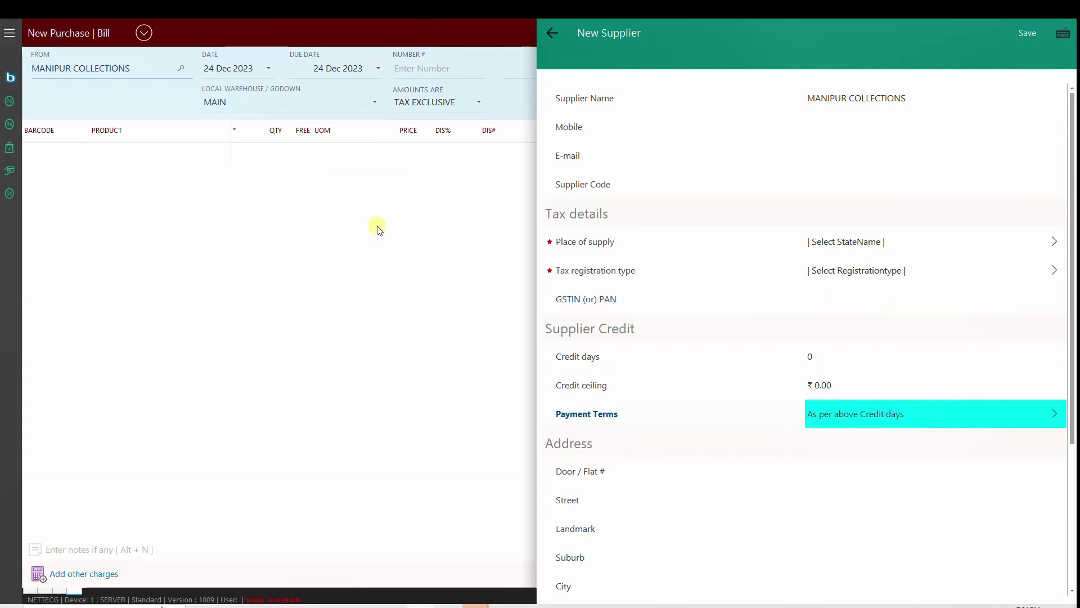
pyautogui.hotkey('ctrl', 's')
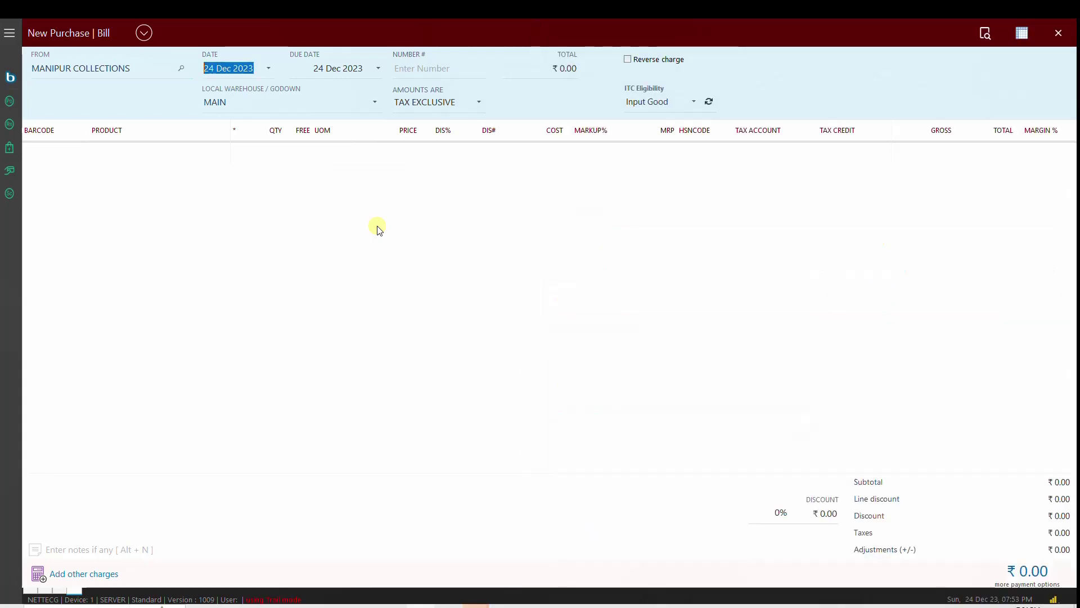
pyautogui.click(170, 69)
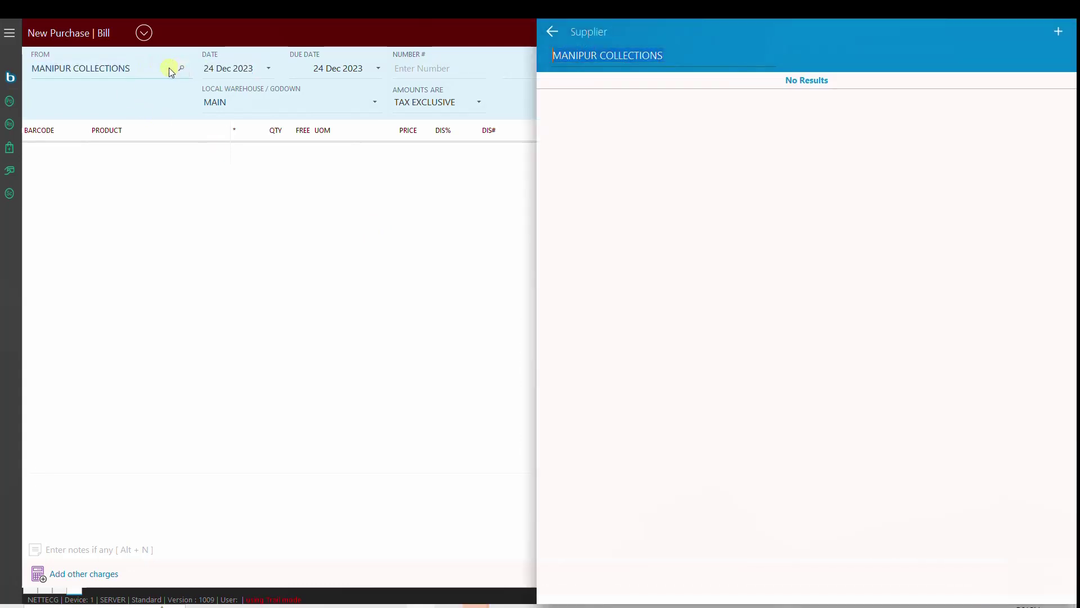
# Step: Choose Mandira Fashion as supplier with bill date 12 Dec 2023
pyautogui.press('BackSpace')
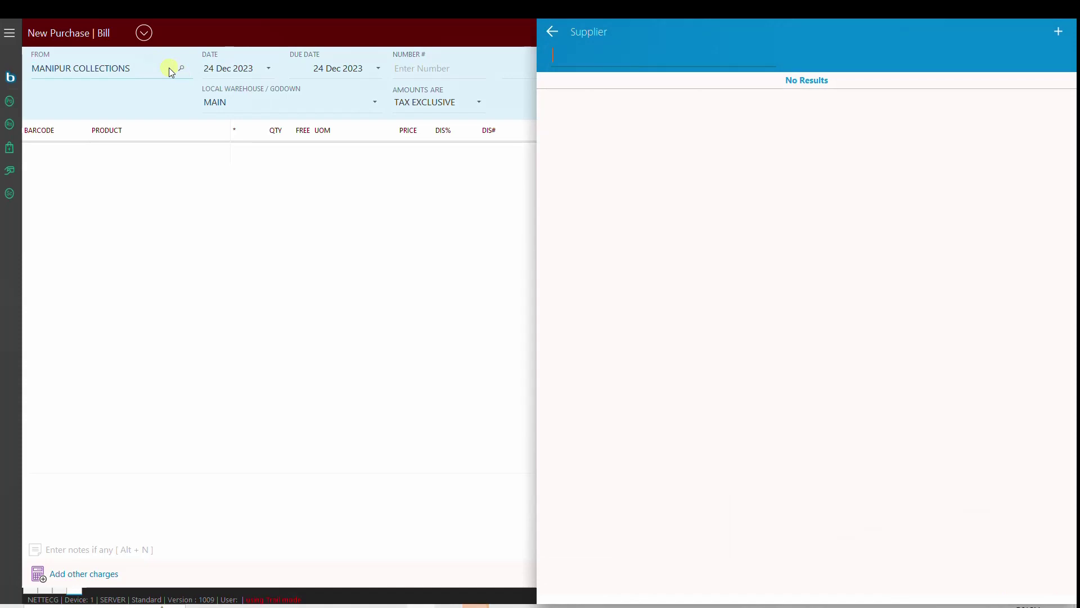
pyautogui.write('MAN')
pyautogui.press('Down')
pyautogui.press('Down')
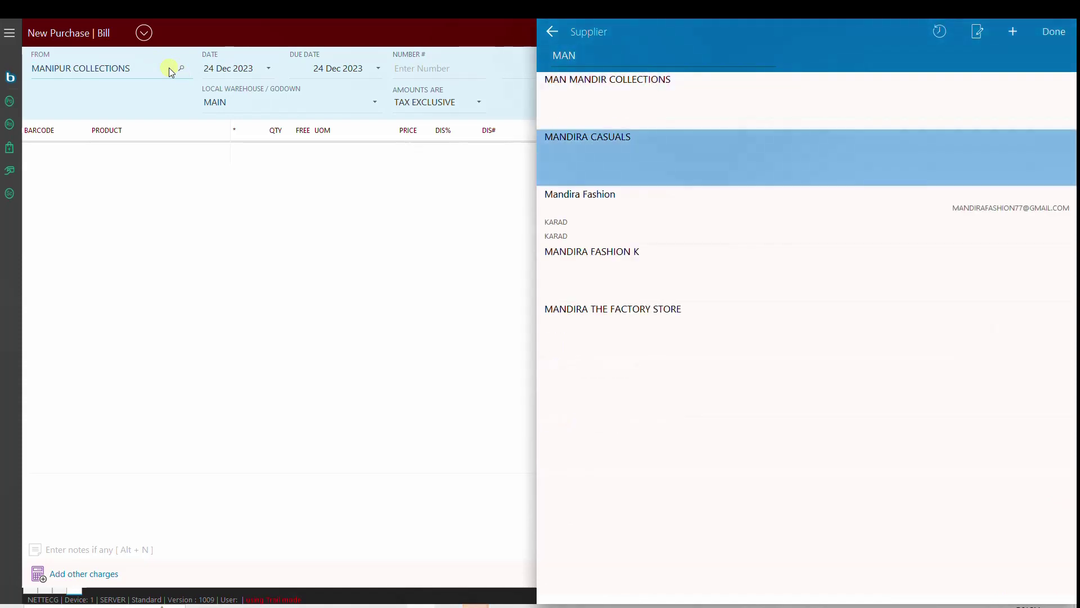
pyautogui.press('Return')
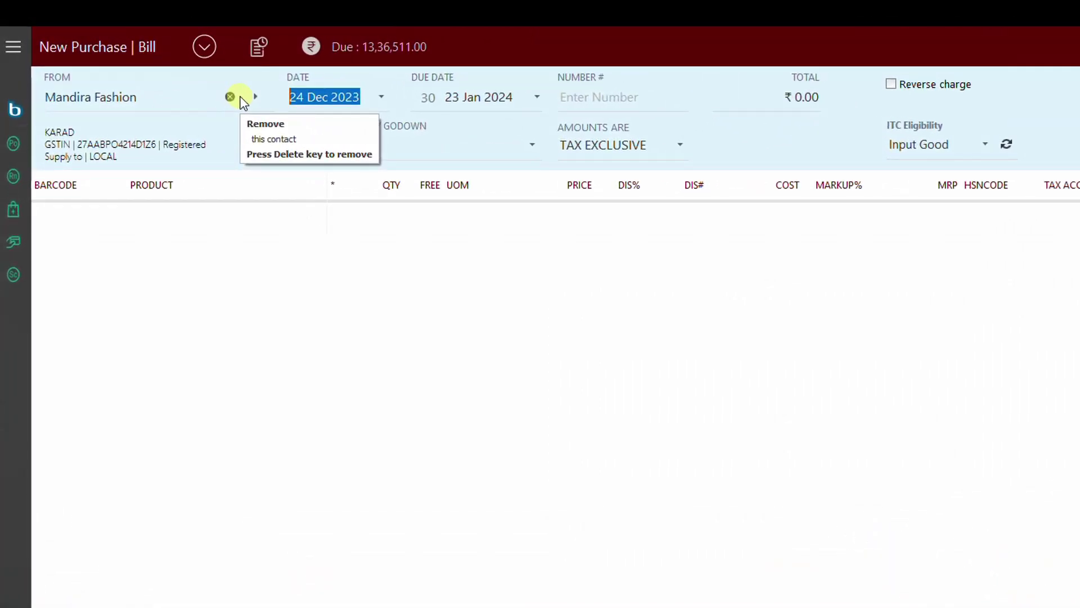
pyautogui.write('12')
pyautogui.press('Tab')
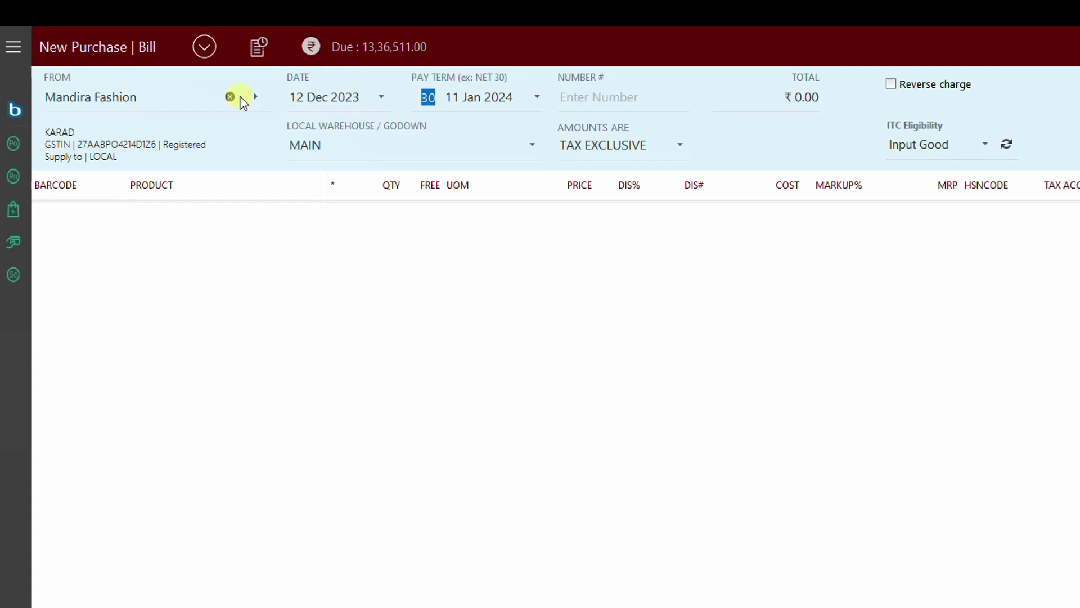
# Step: Set a 60-day pay term, bill number INV01/598/23-24 and total ₹25,000
pyautogui.write('60')
pyautogui.press('Tab')
pyautogui.press('Tab')
pyautogui.press('Tab')
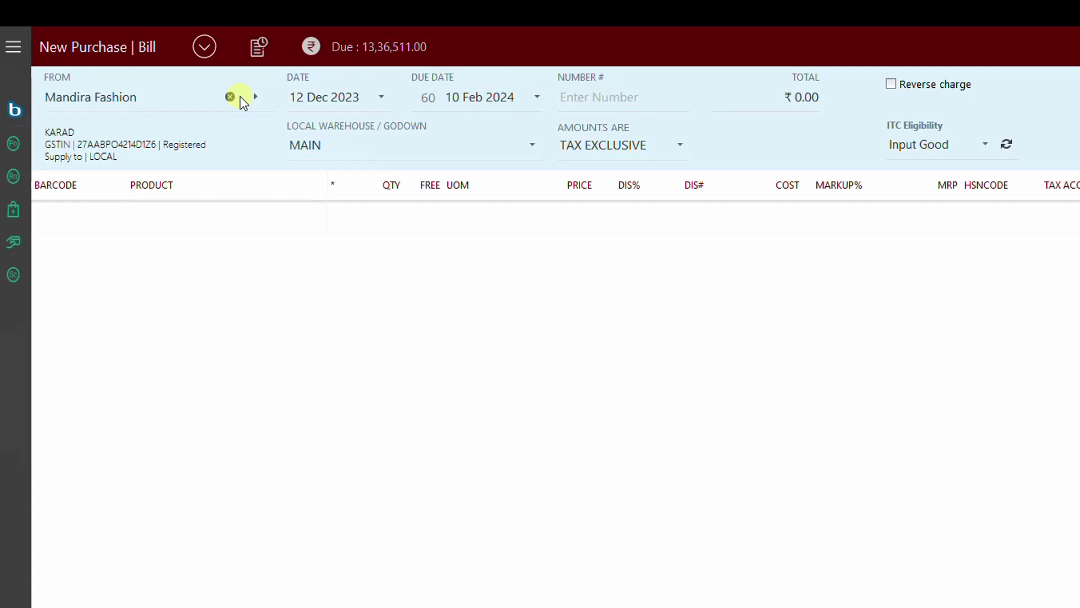
pyautogui.write('INV01/598/23-2')
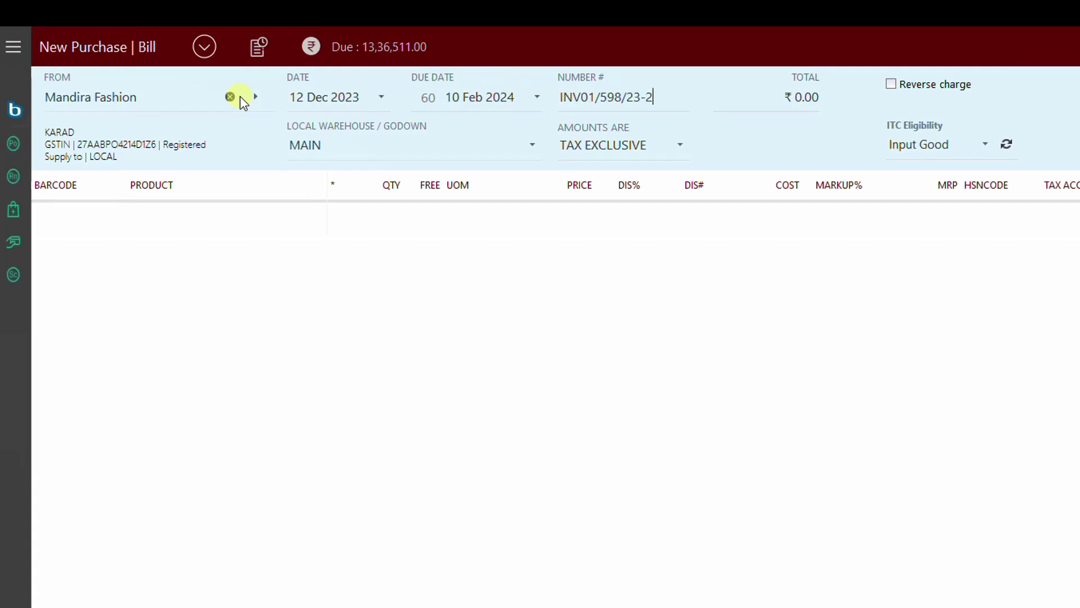
pyautogui.write('4')
pyautogui.press('Tab')
pyautogui.write('25000')
pyautogui.press('Tab')
pyautogui.press('Tab')
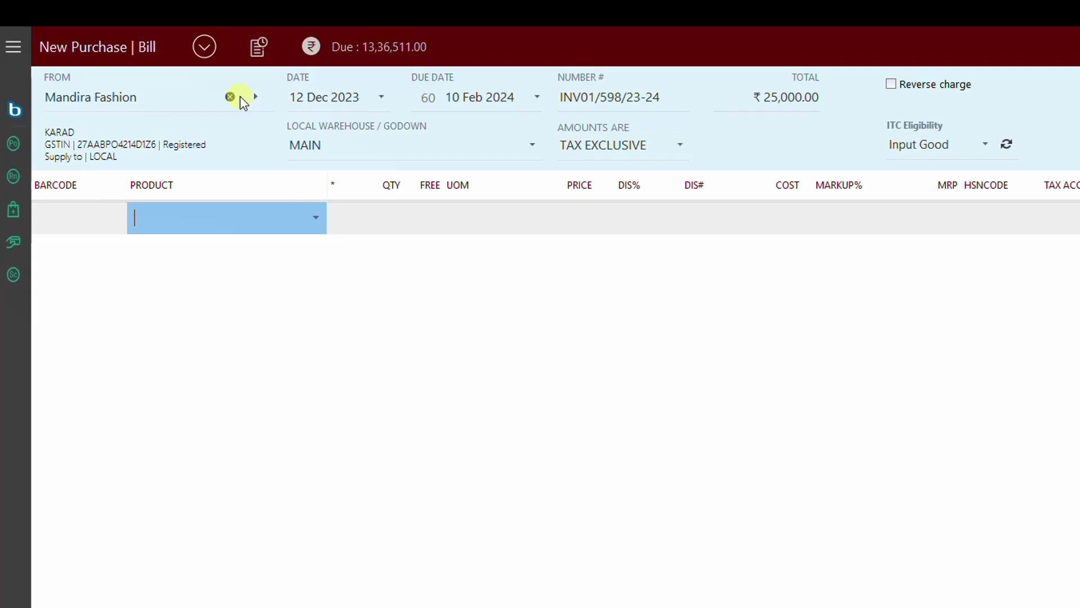
# Step: Replace the supplier with S D CREATION PVT LTD and list products matching SDC
pyautogui.click(231, 97)
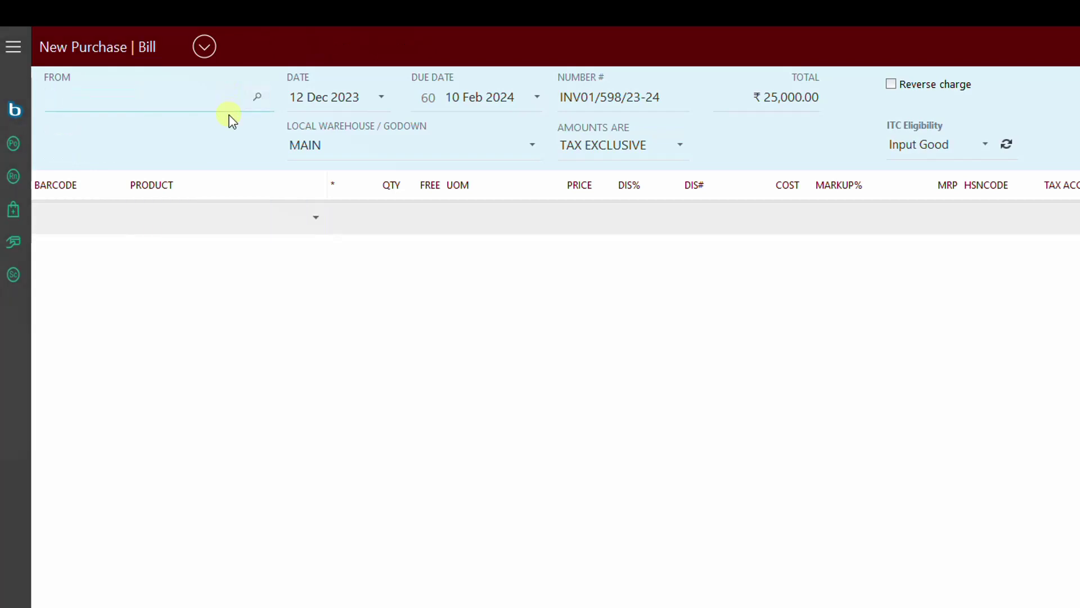
pyautogui.write('SD')
pyautogui.press('Down')
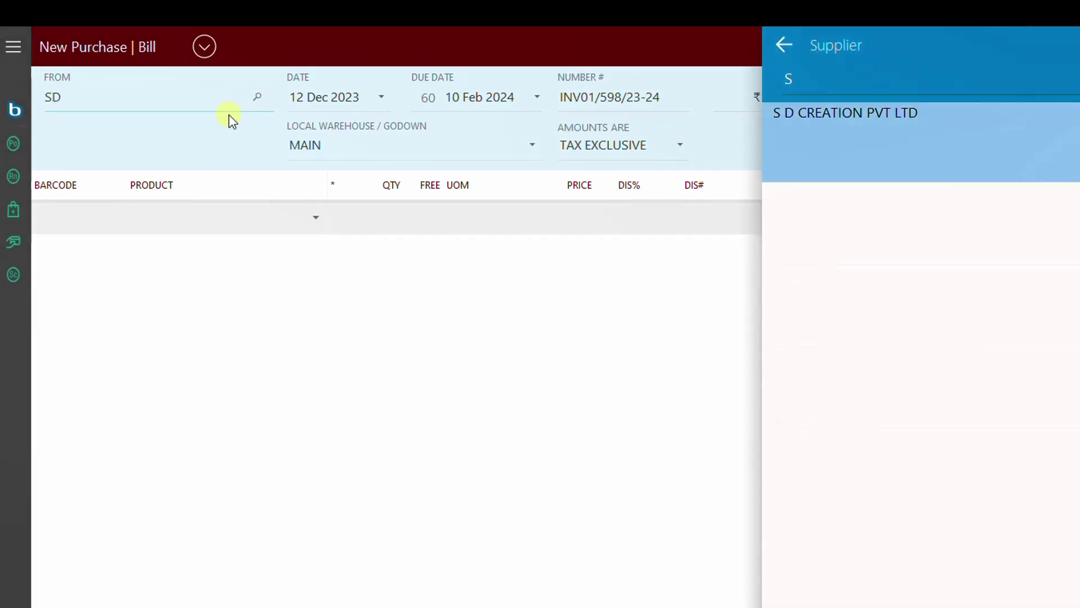
pyautogui.press('Return')
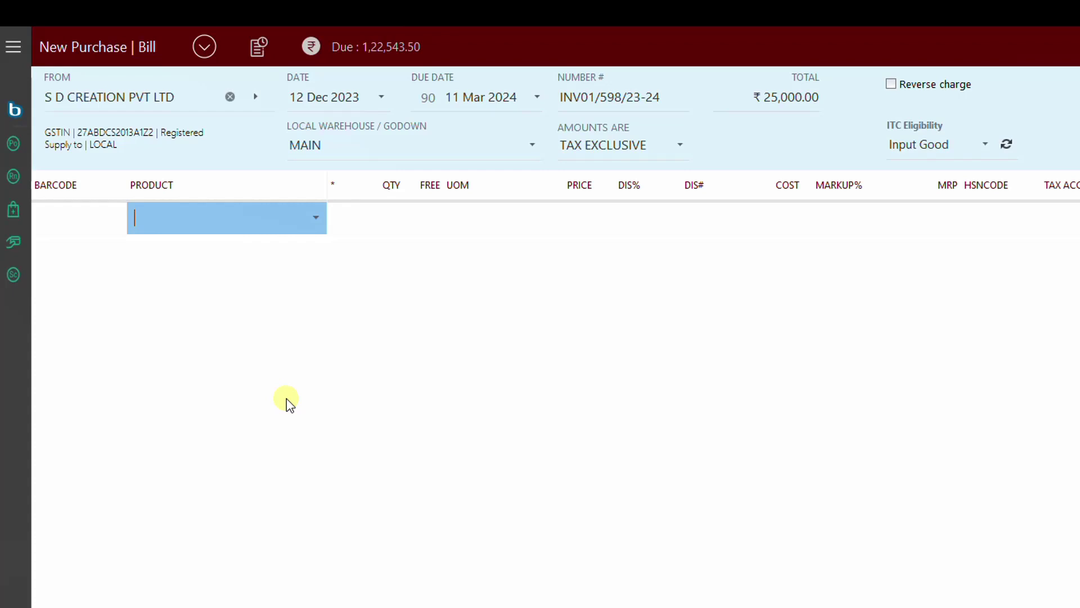
pyautogui.write('SDC')
pyautogui.press('Return')
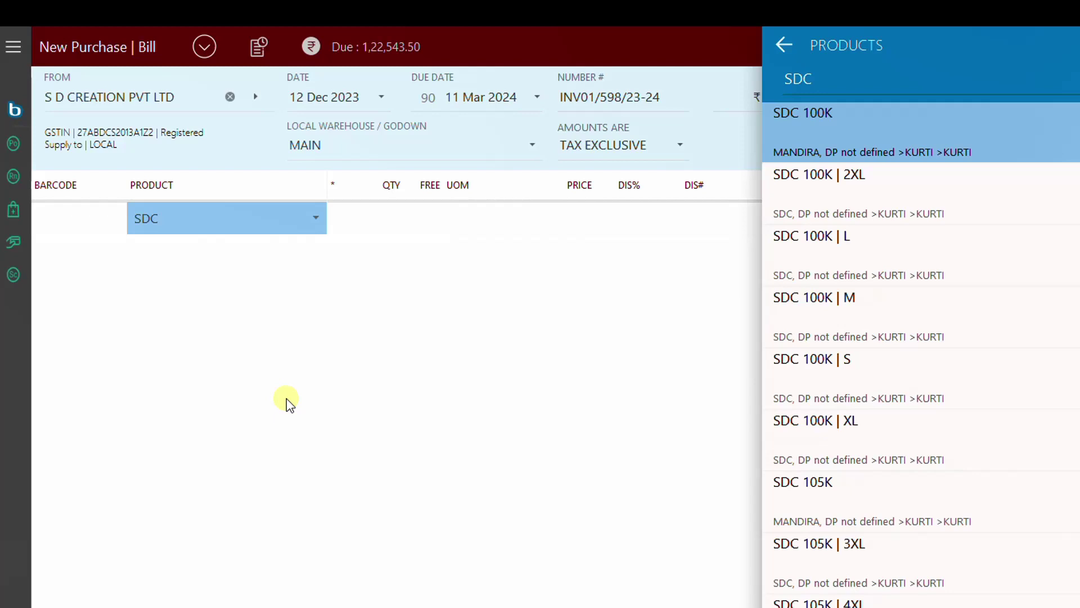
# Step: Search the SDC products for SDC 490, which returns no match
pyautogui.press('Down')
pyautogui.press('Down')
pyautogui.press('Down')
pyautogui.press('Down')
pyautogui.press('Down')
pyautogui.press('Down')
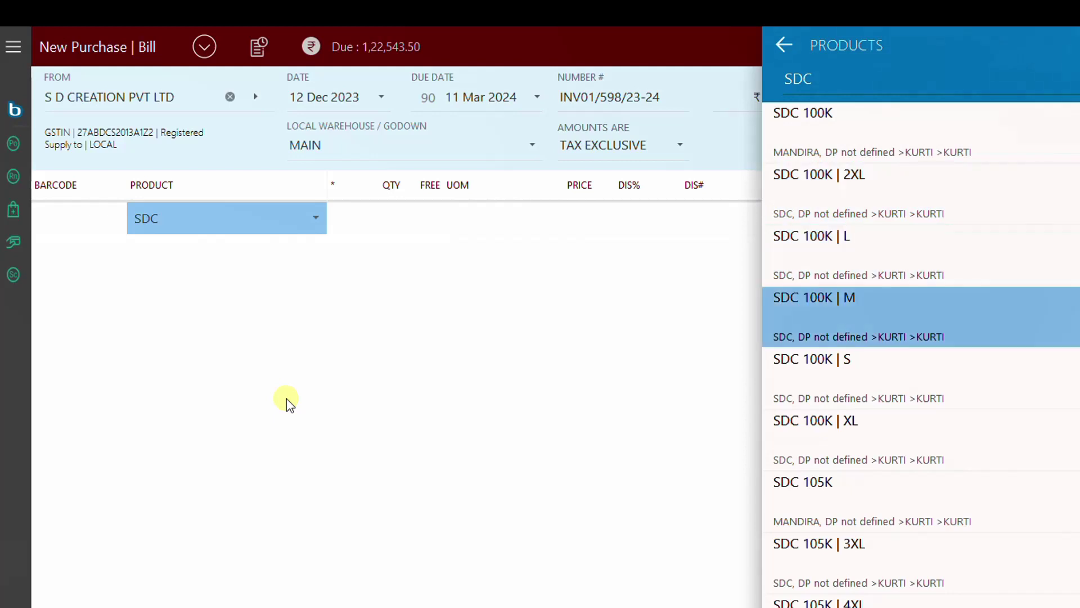
pyautogui.press('Up')
pyautogui.press('Up')
pyautogui.press('Up')
pyautogui.press('Up')
pyautogui.press('Up')
pyautogui.press('Up')
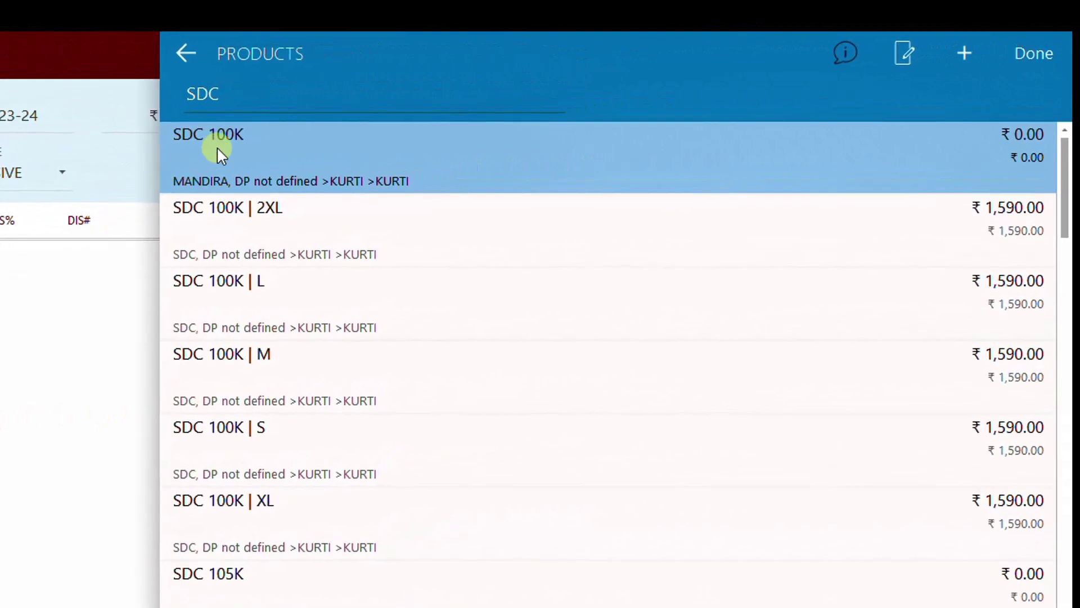
pyautogui.click(241, 105)
pyautogui.write('100')
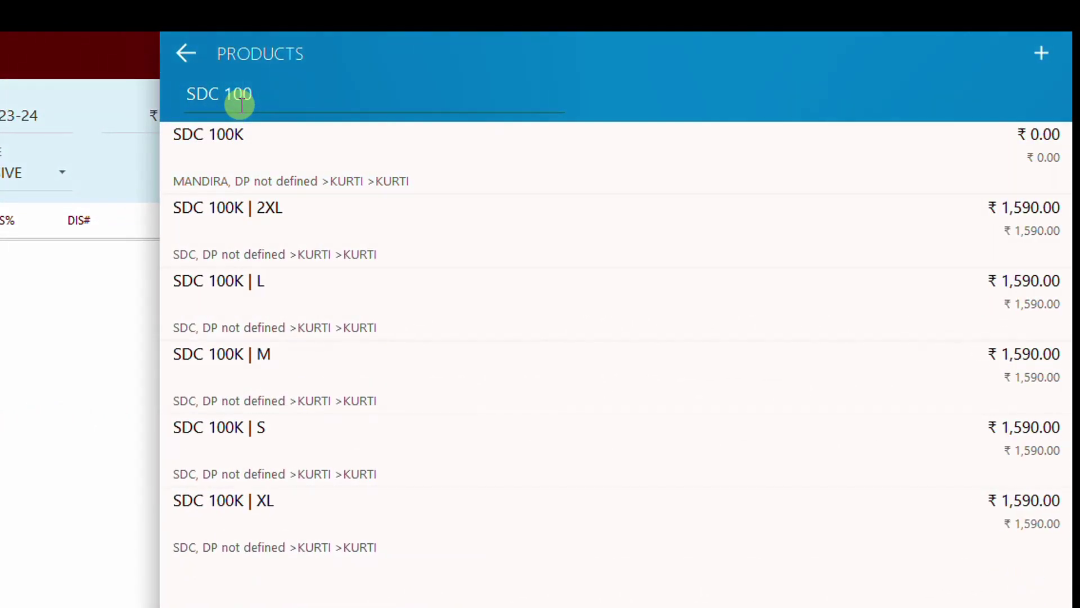
pyautogui.press('BackSpace')
pyautogui.press('BackSpace')
pyautogui.press('BackSpace')
pyautogui.press('BackSpace')
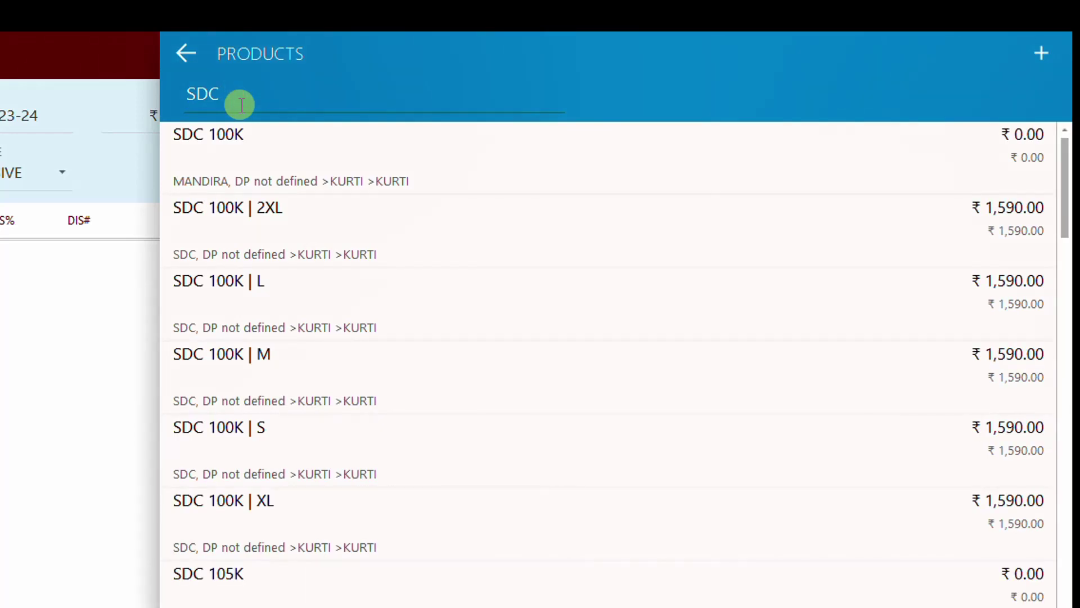
pyautogui.write('0')
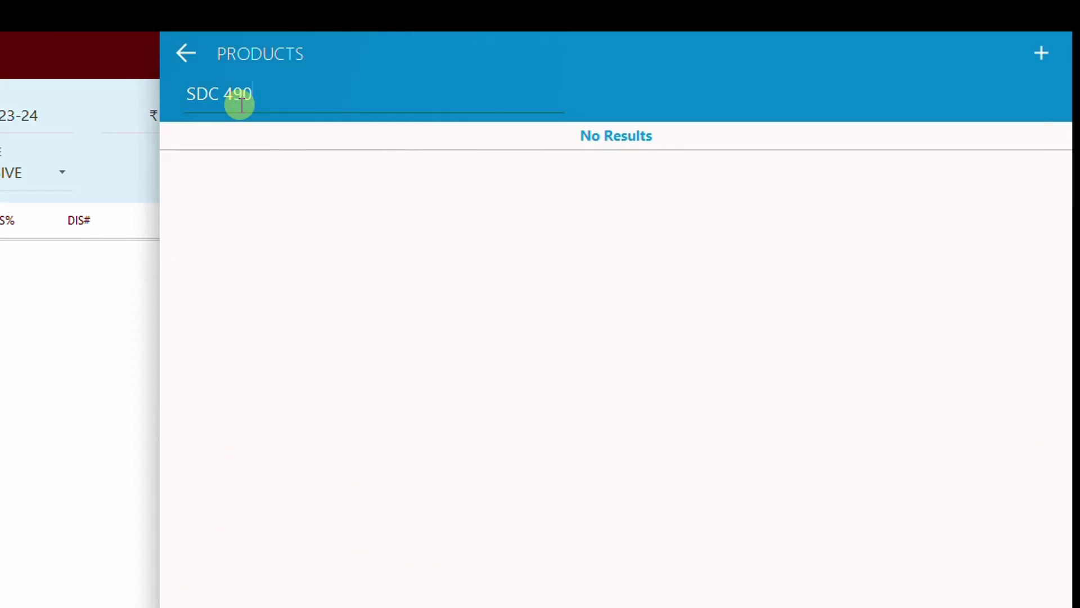
pyautogui.press('BackSpace')
pyautogui.press('BackSpace')
pyautogui.press('BackSpace')
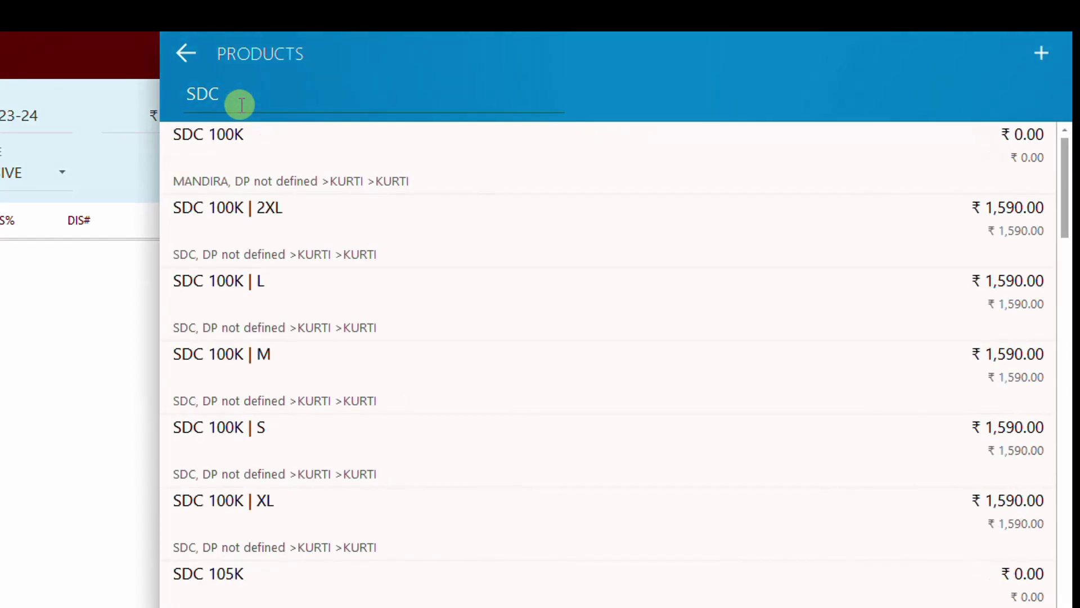
# Step: Copy SDC 100K into a new product named SDC 490 and save it
pyautogui.press('Down')
pyautogui.hotkey('alt', 'c')
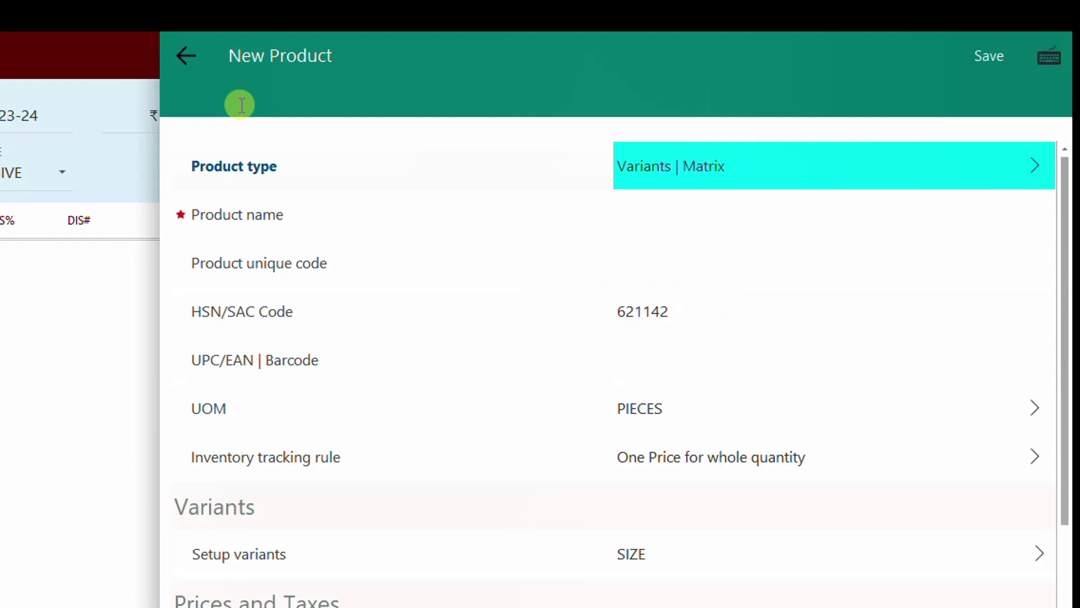
pyautogui.press('Down')
pyautogui.write('SDC 490')
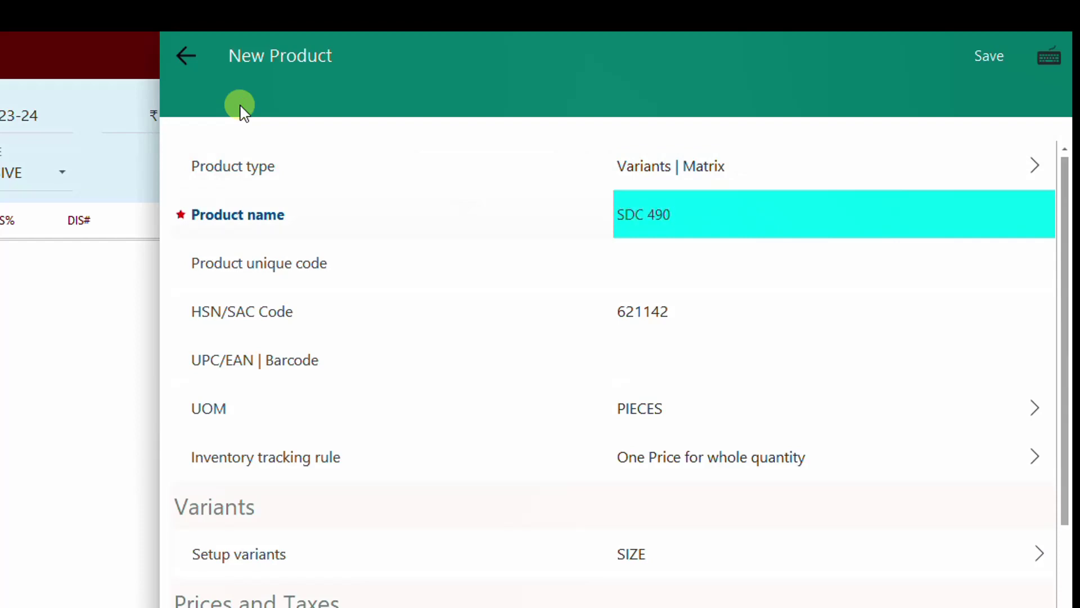
pyautogui.hotkey('ctrl', 's')
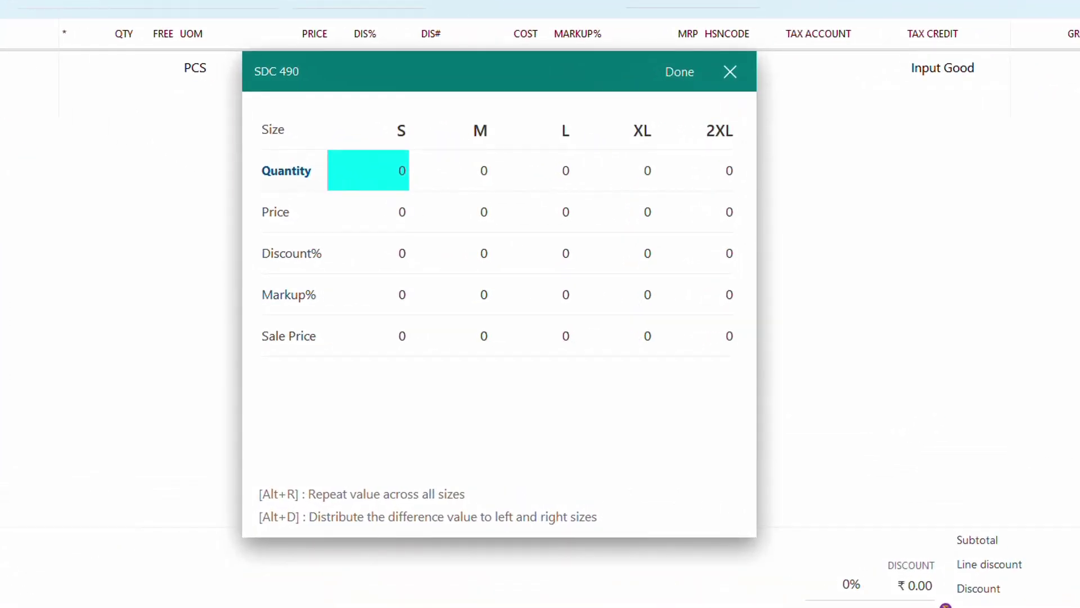
# Step: Enter size quantities 1, 1, 1, 2 and 1 for sizes S through 2XL
pyautogui.write('1')
pyautogui.press('Tab')
pyautogui.write('1')
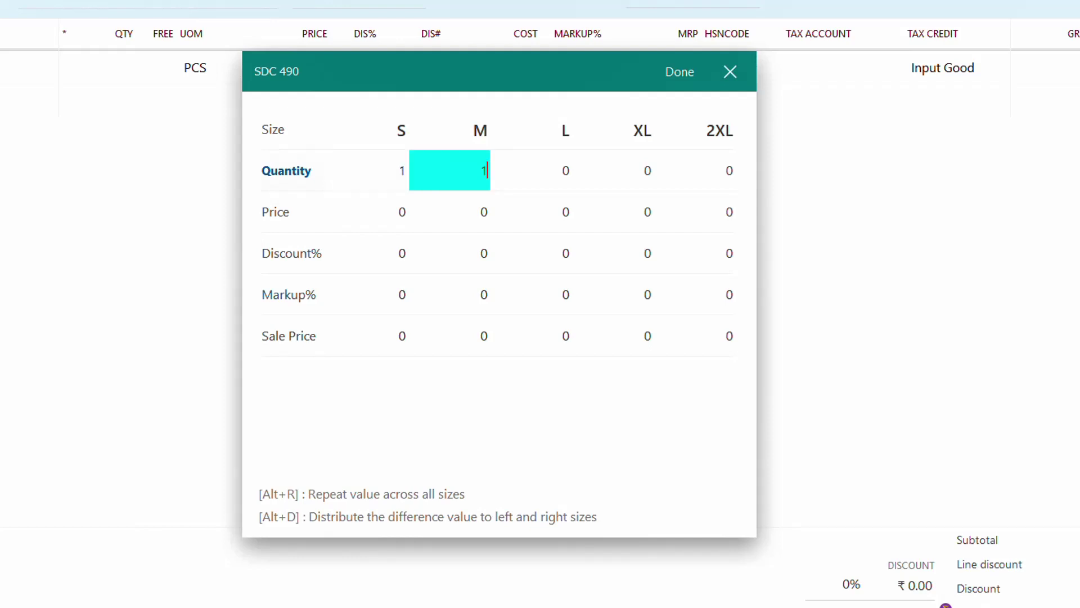
pyautogui.press('Tab')
pyautogui.write('1')
pyautogui.press('Tab')
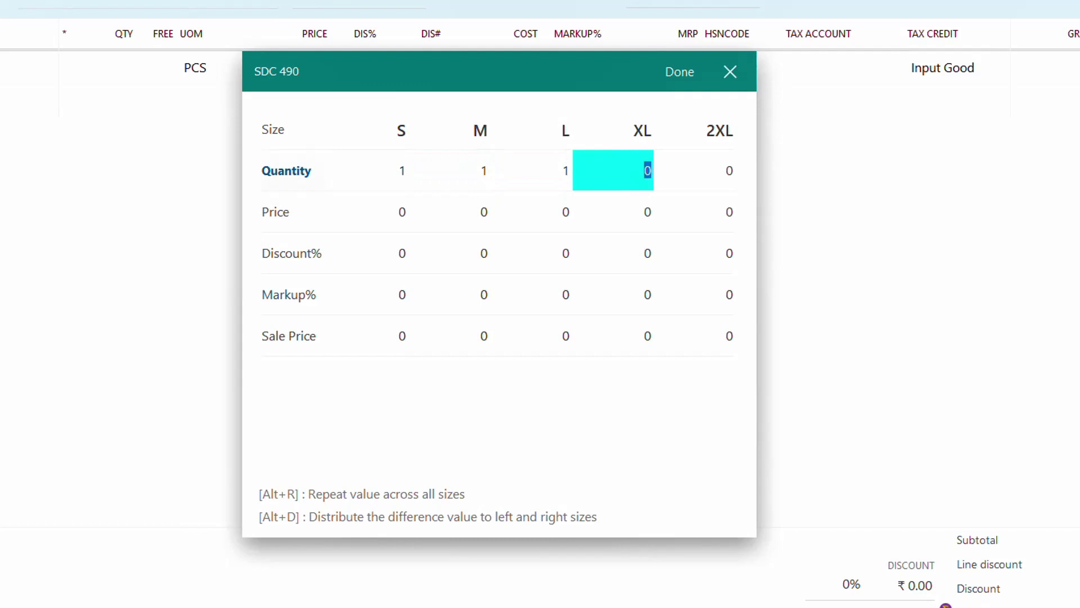
pyautogui.write('2')
pyautogui.press('Tab')
pyautogui.write('1')
pyautogui.press('Return')
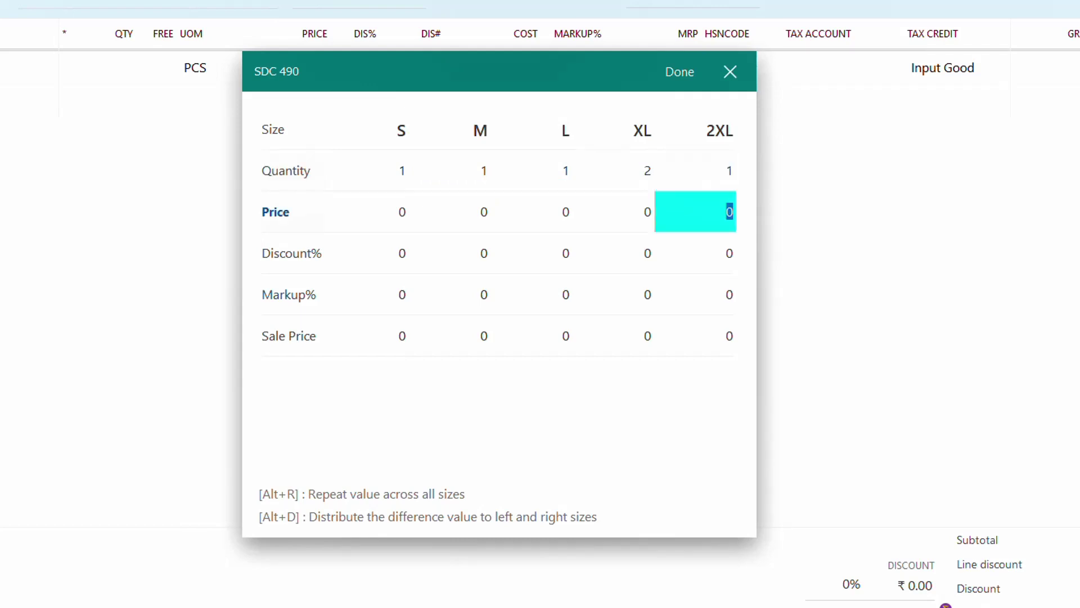
# Step: Repeat quantity 1 from S across all sizes, then apply price 790 to every size
pyautogui.press('Up')
pyautogui.hotkey('shift', 'Tab')
pyautogui.hotkey('shift', 'Tab')
pyautogui.hotkey('shift', 'Tab')
pyautogui.hotkey('shift', 'Tab')
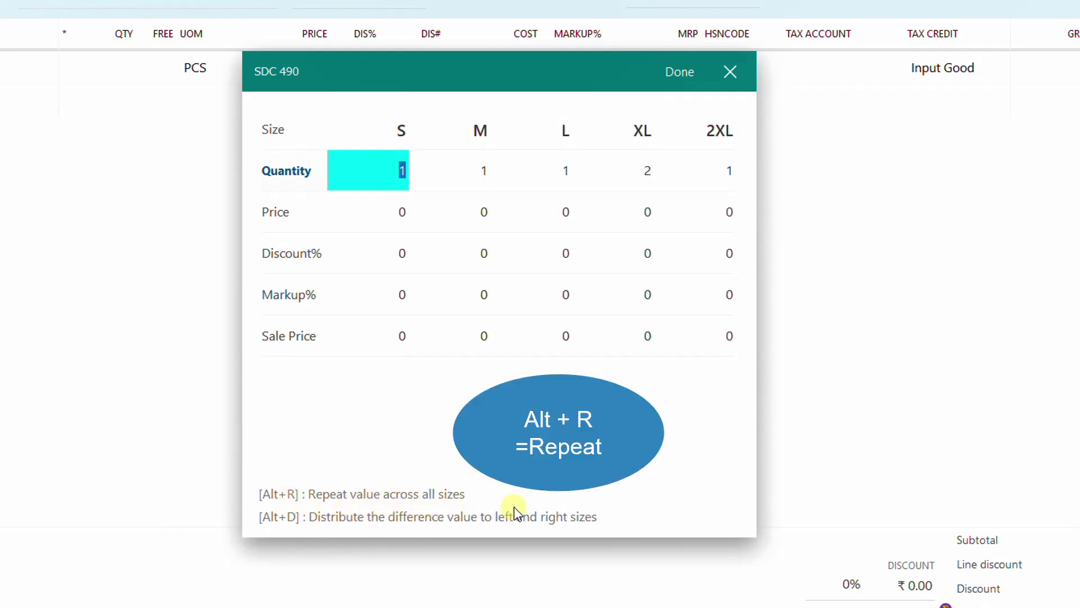
pyautogui.hotkey('alt', 'r')
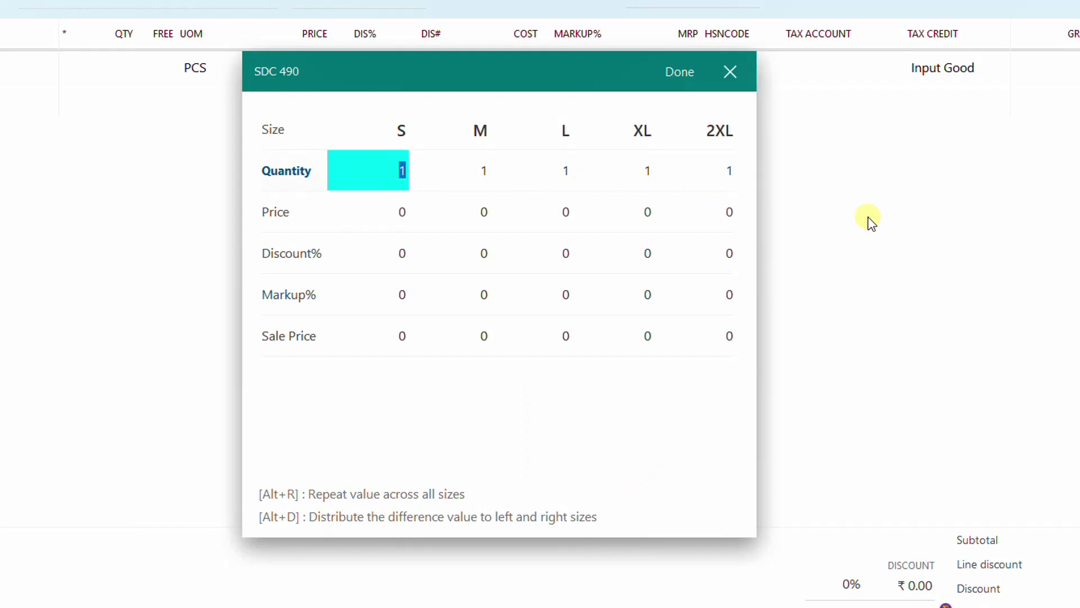
pyautogui.press('Down')
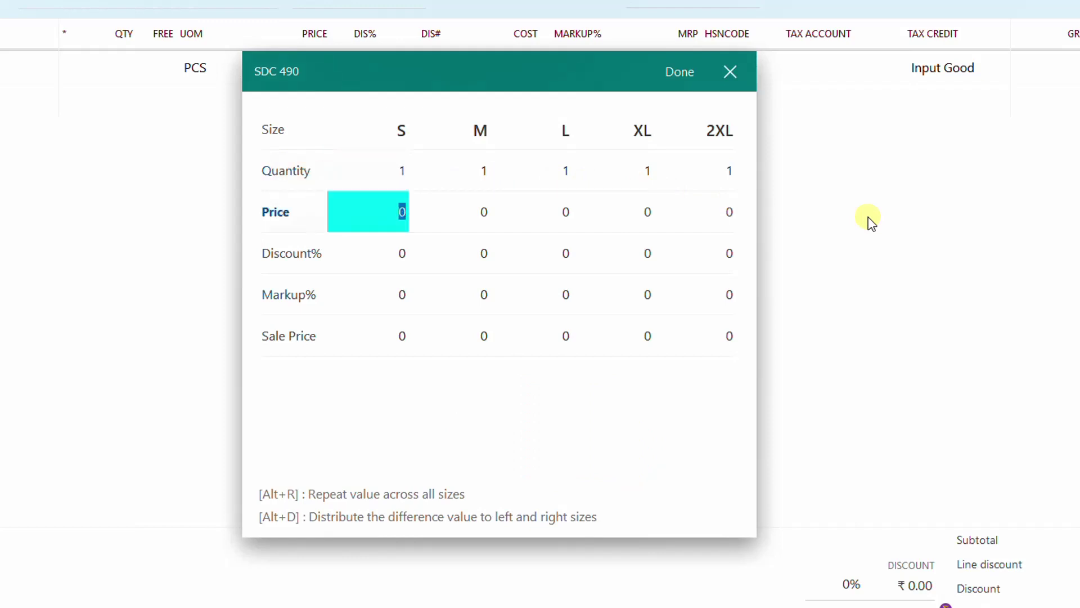
pyautogui.write('790')
pyautogui.hotkey('alt', 'r')
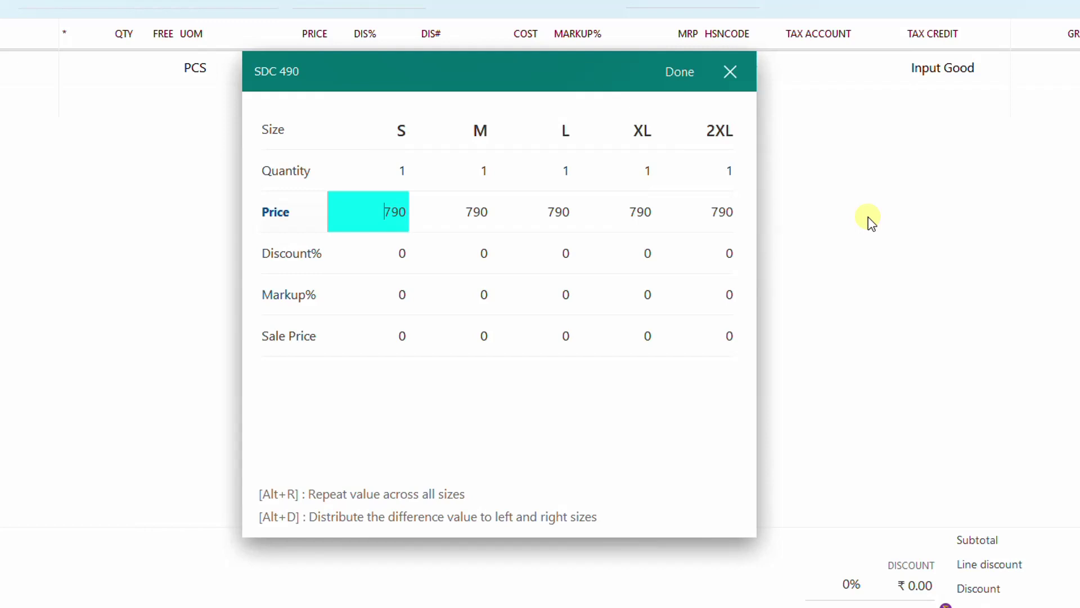
# Step: Leave the markup at 0 for all sizes and apply sale price 1290 to every size
pyautogui.press('Down')
pyautogui.press('Down')
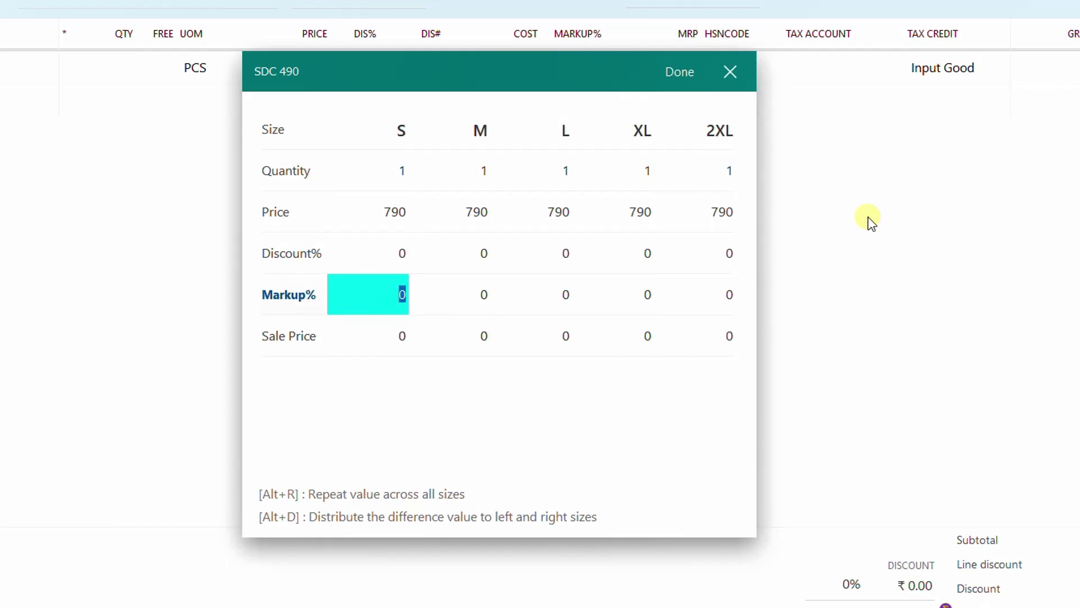
pyautogui.write('60')
pyautogui.hotkey('alt', 'r')
pyautogui.press('Delete')
pyautogui.press('Delete')
pyautogui.hotkey('alt', 'r')
pyautogui.press('Down')
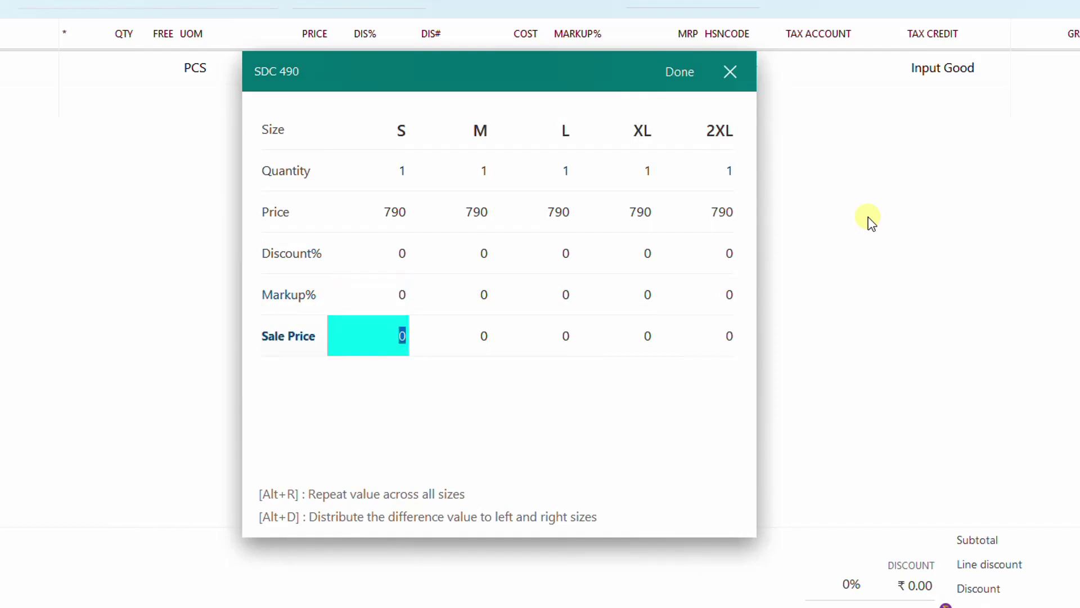
pyautogui.write('1290')
pyautogui.hotkey('alt', 'r')
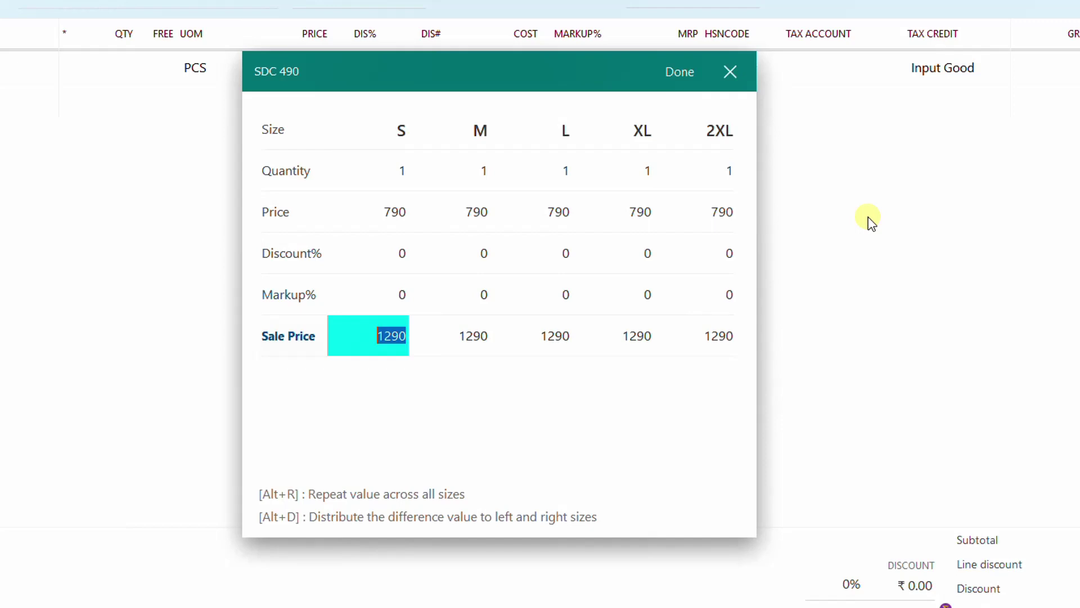
# Step: Set sale price 0 and markup 60% for every SDC 490 size, then add them to the bill
pyautogui.press('BackSpace')
pyautogui.hotkey('alt', 'r')
pyautogui.press('Up')
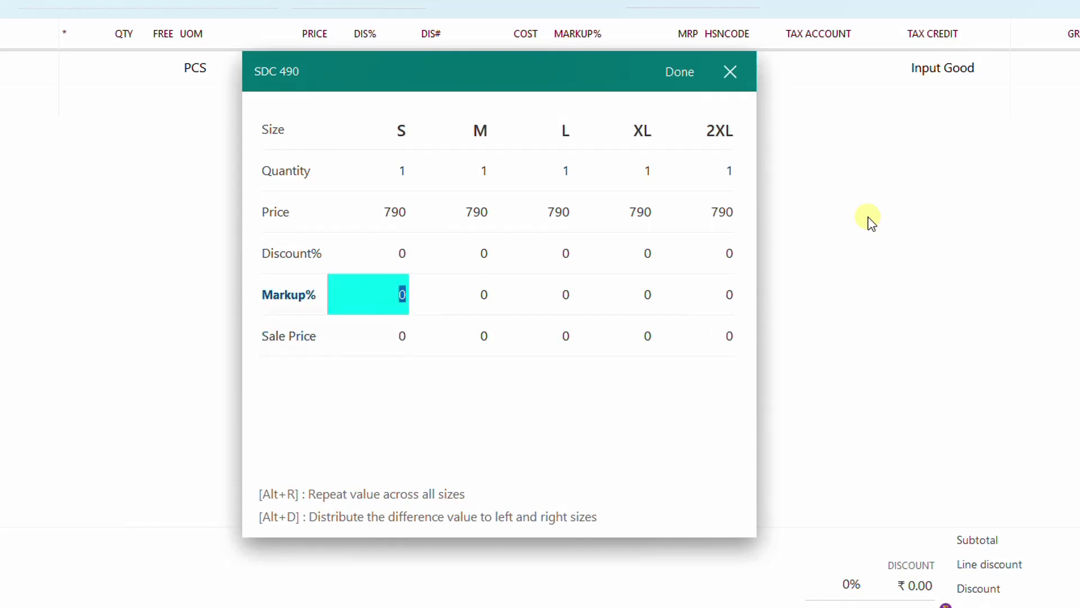
pyautogui.write('60')
pyautogui.hotkey('alt', 'r')
pyautogui.click(679, 72)
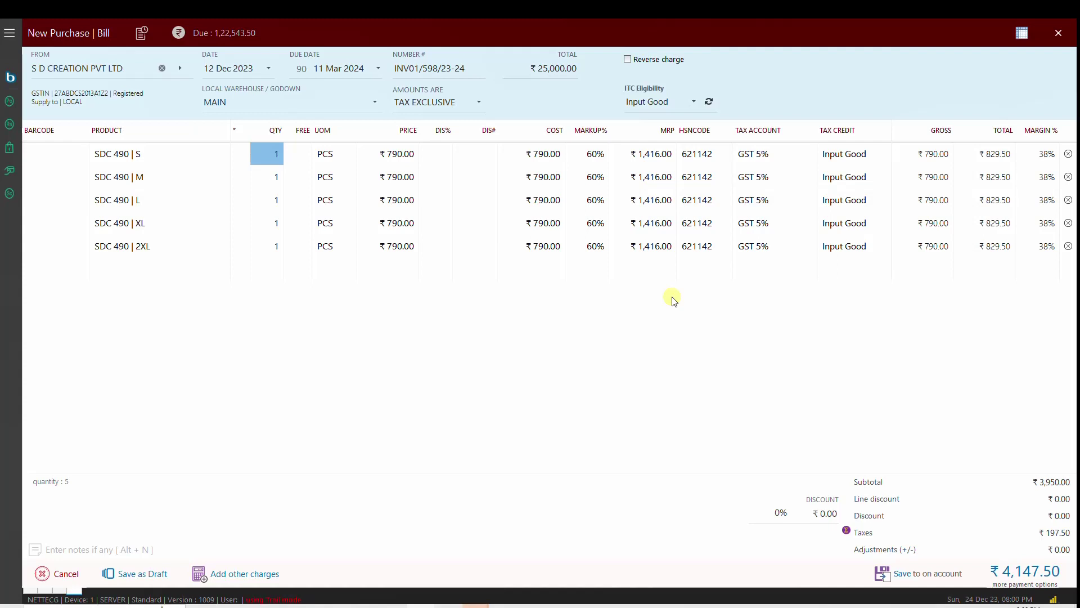
# Step: On a new bill line, search SDC and create and save a new product named SDC 510
pyautogui.press('Down')
pyautogui.press('Down')
pyautogui.press('Down')
pyautogui.press('Down')
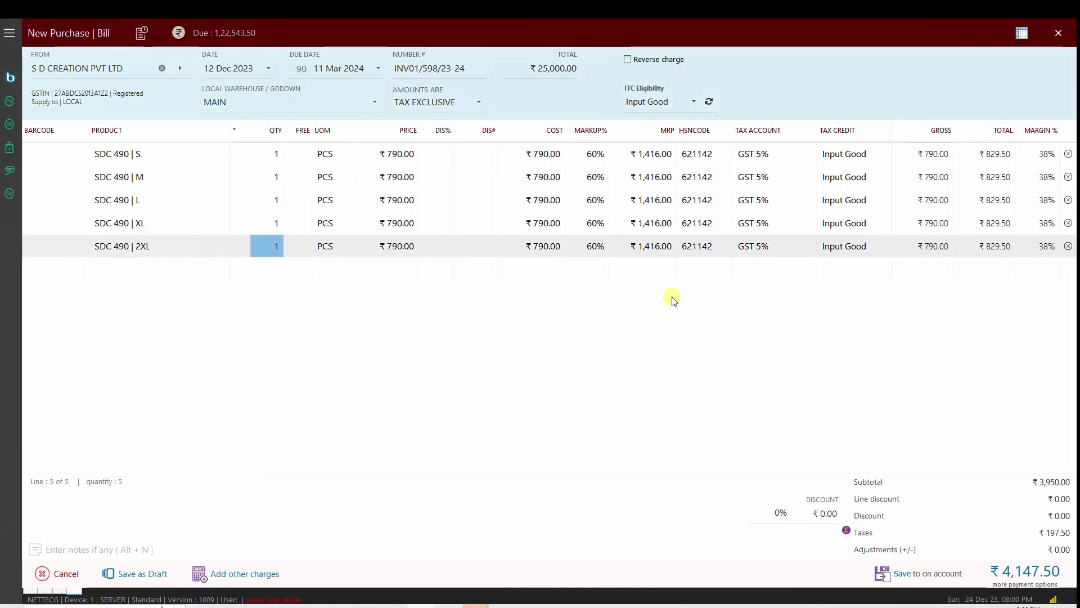
pyautogui.press('Down')
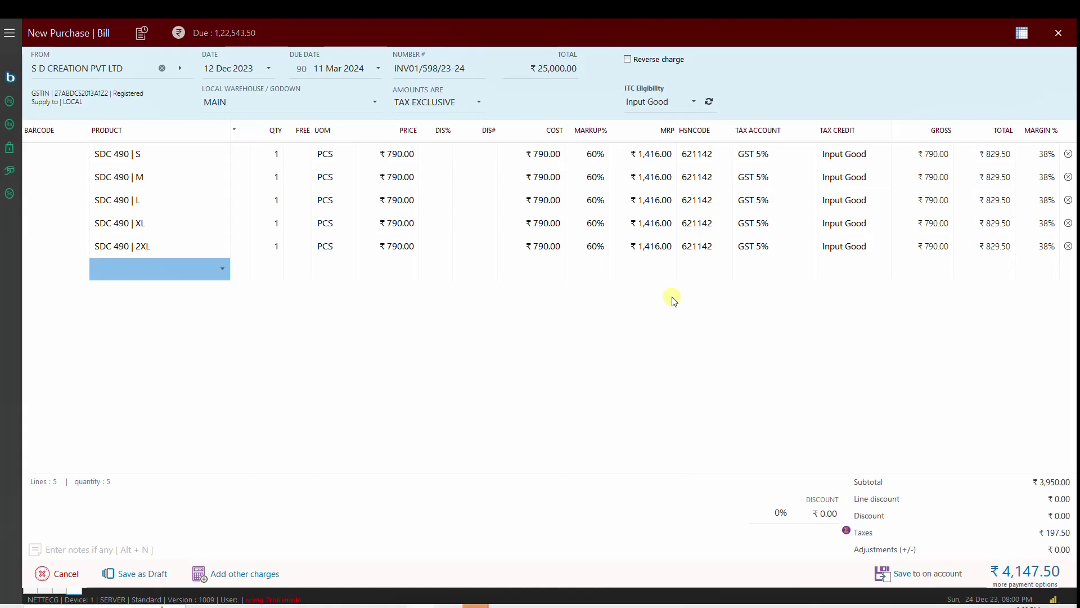
pyautogui.write('SDC')
pyautogui.press('Return')
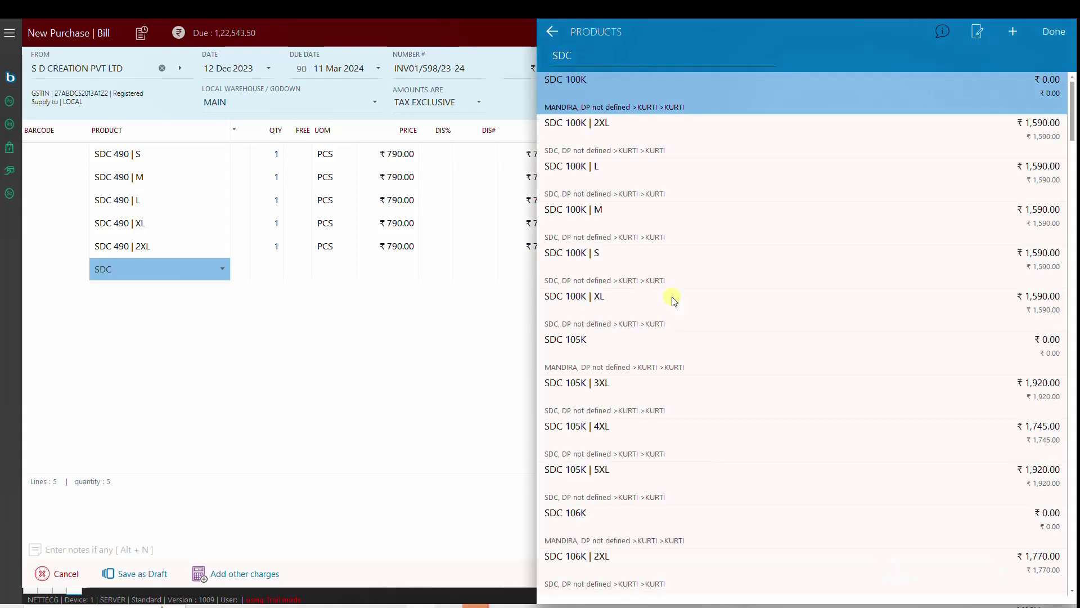
pyautogui.hotkey('ctrl', 'n')
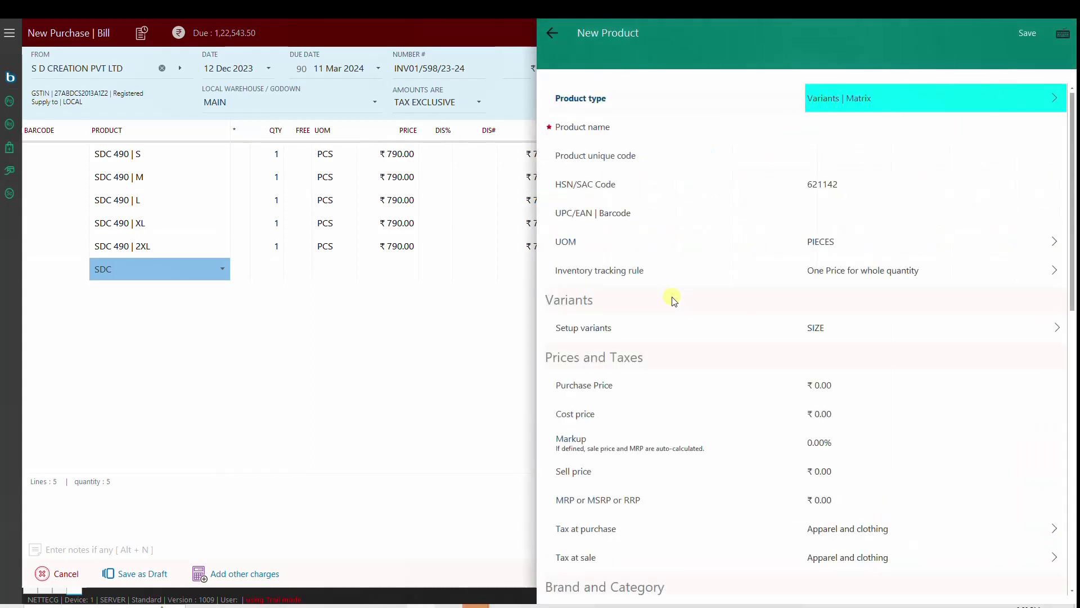
pyautogui.press('Return')
pyautogui.write('SDC ')
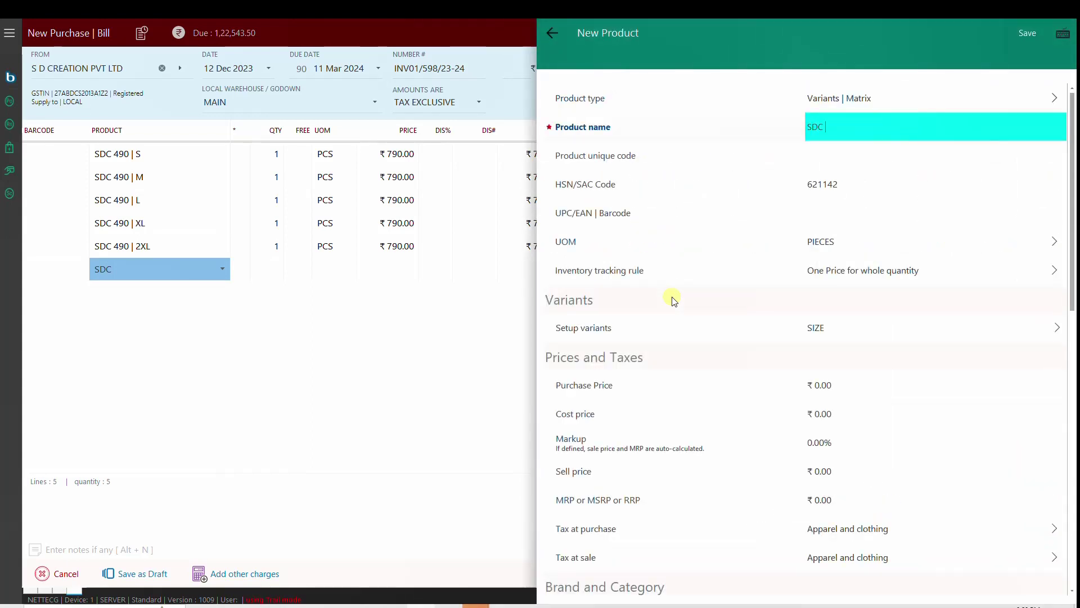
pyautogui.write('510')
pyautogui.hotkey('ctrl', 's')
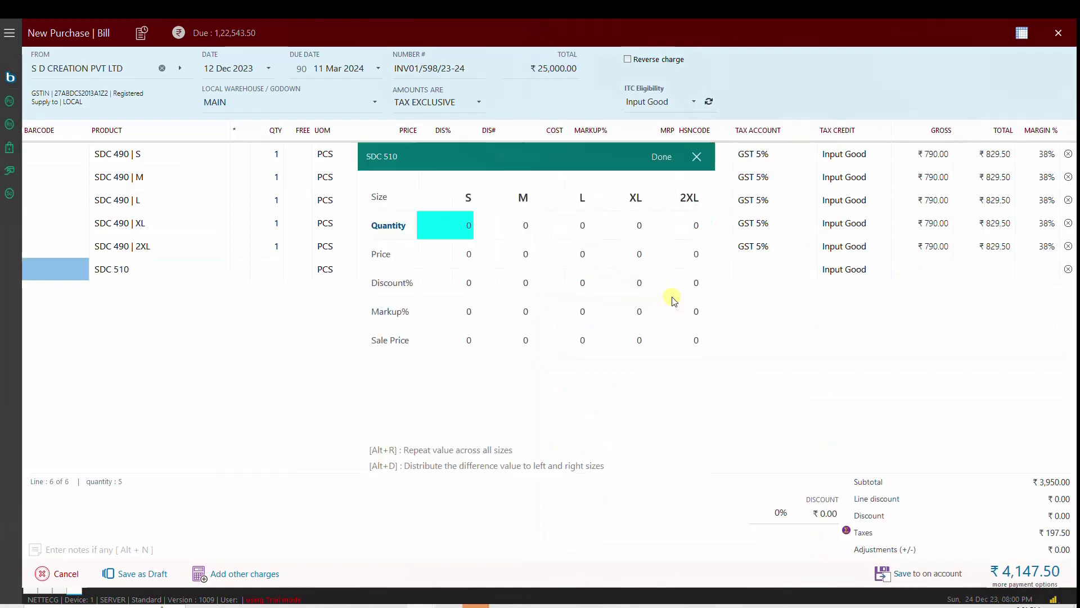
# Step: Apply quantity 1, price 850 and markup 65% to every size, and add them to the bill
pyautogui.write('1')
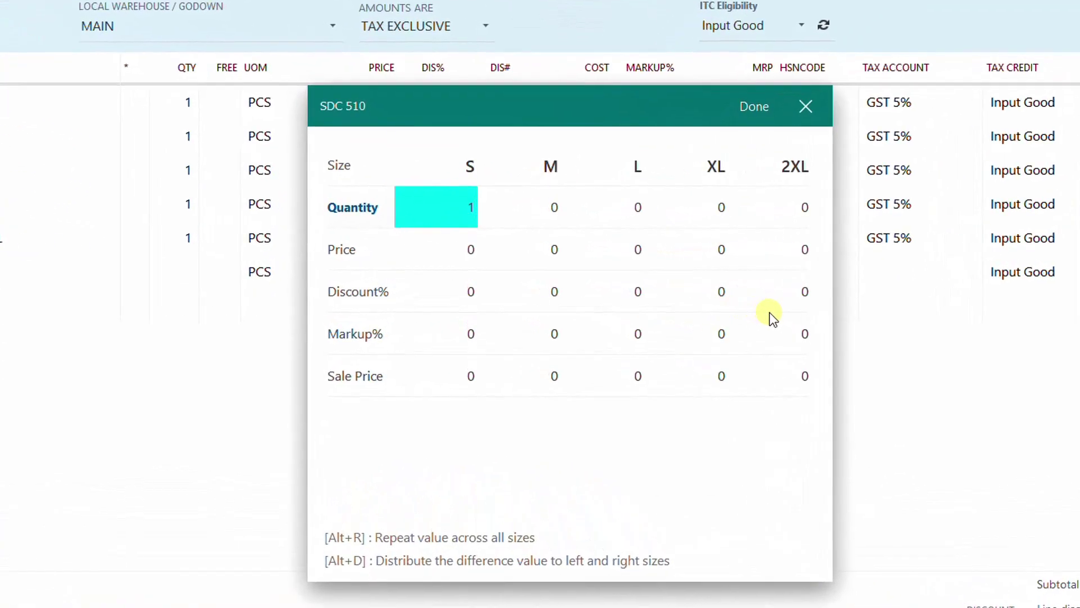
pyautogui.hotkey('alt', 'r')
pyautogui.press('Down')
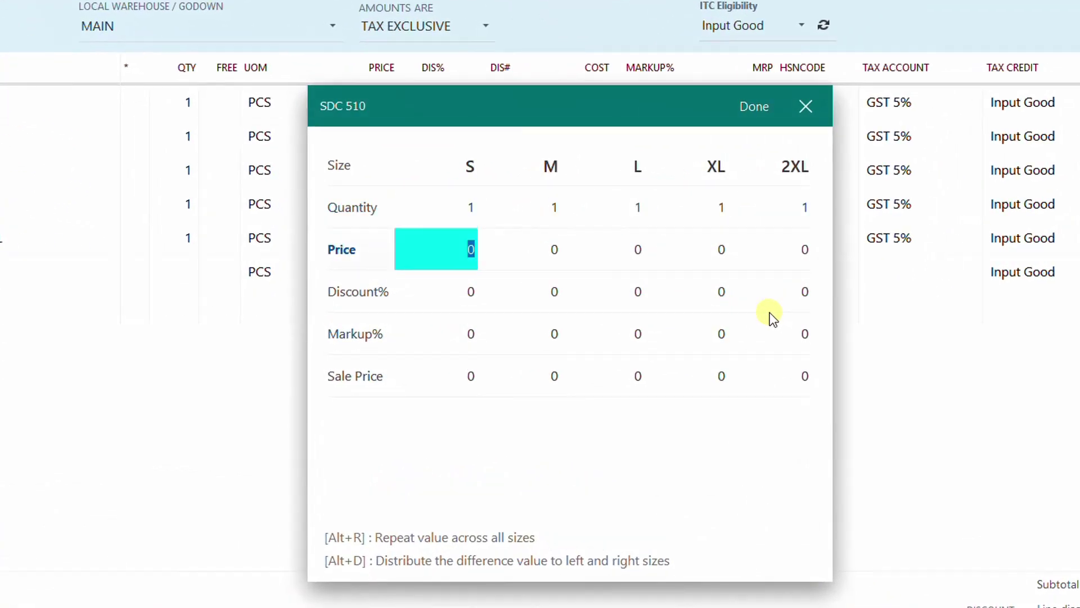
pyautogui.write('850')
pyautogui.hotkey('alt', 'r')
pyautogui.press('Down')
pyautogui.press('Down')
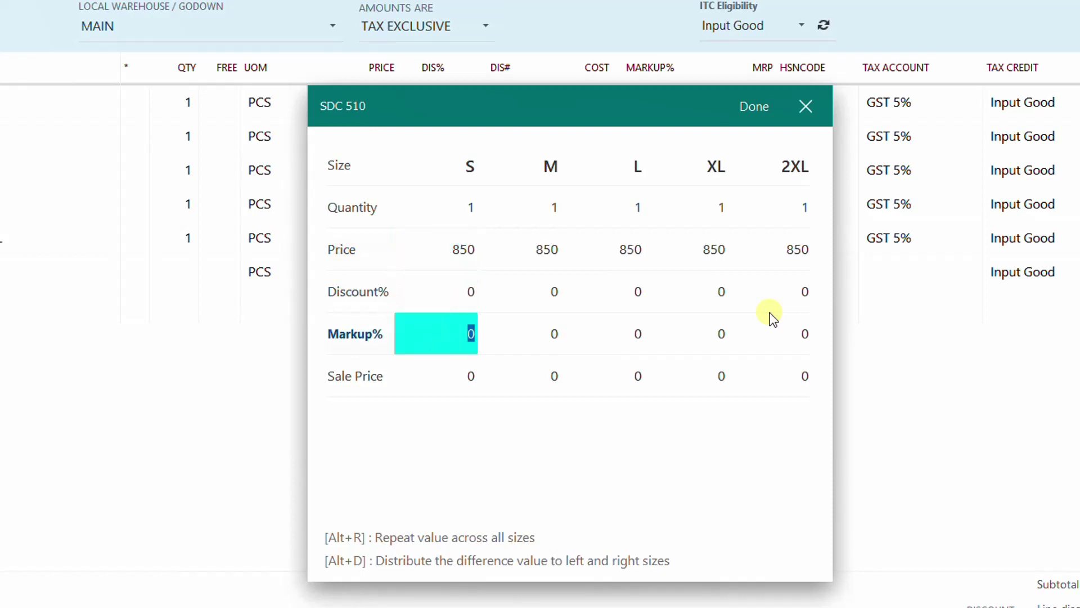
pyautogui.write('65')
pyautogui.hotkey('alt', 'r')
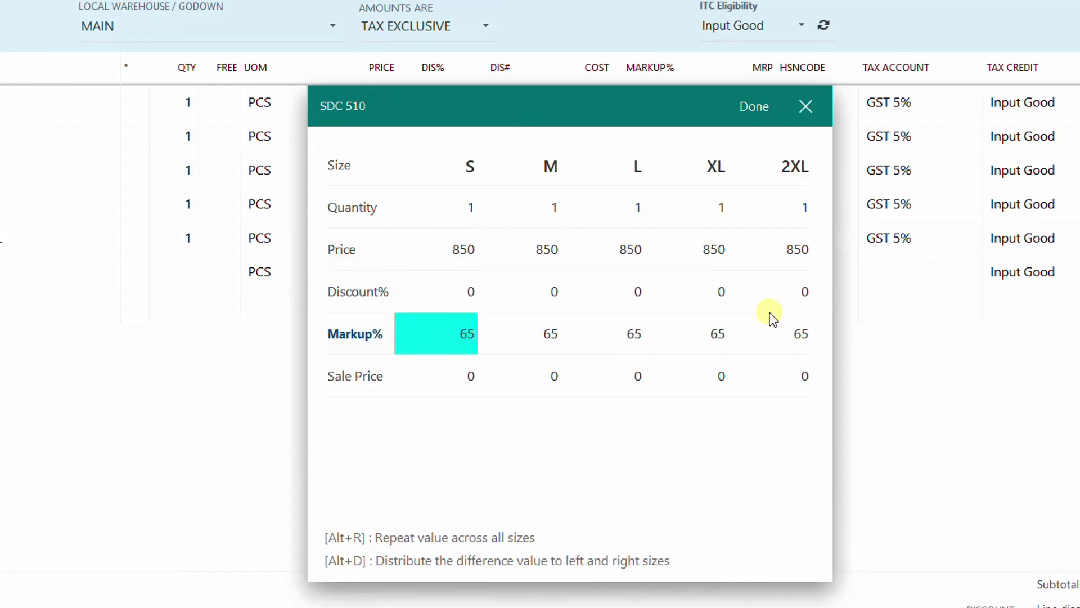
pyautogui.press('Return')
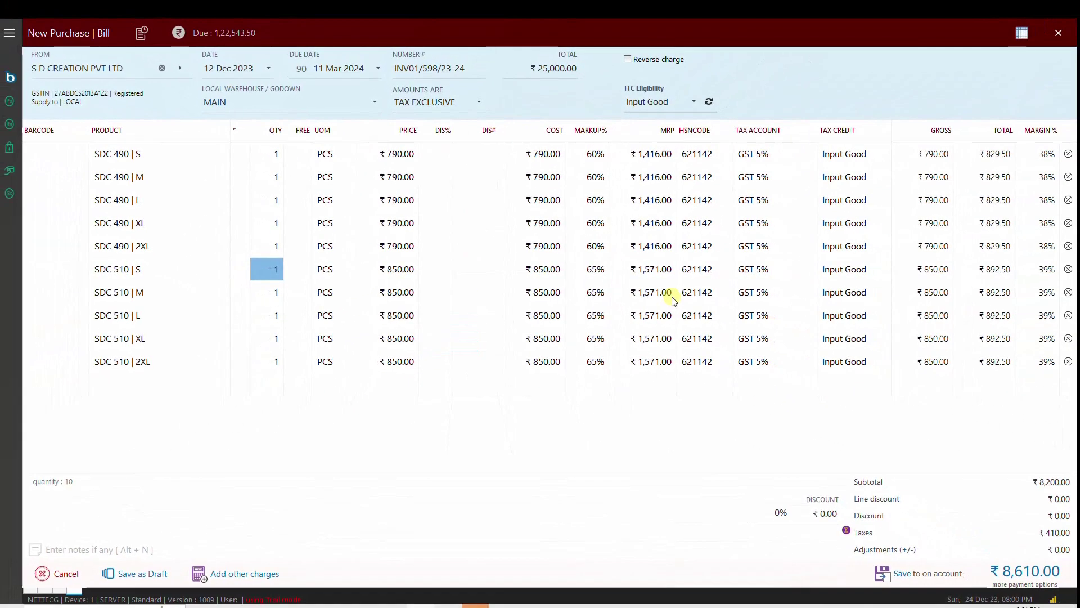
# Step: On a new bill line, create and save a new product named SDC P112
pyautogui.press('Down')
pyautogui.press('Down')
pyautogui.press('Down')
pyautogui.press('Down')
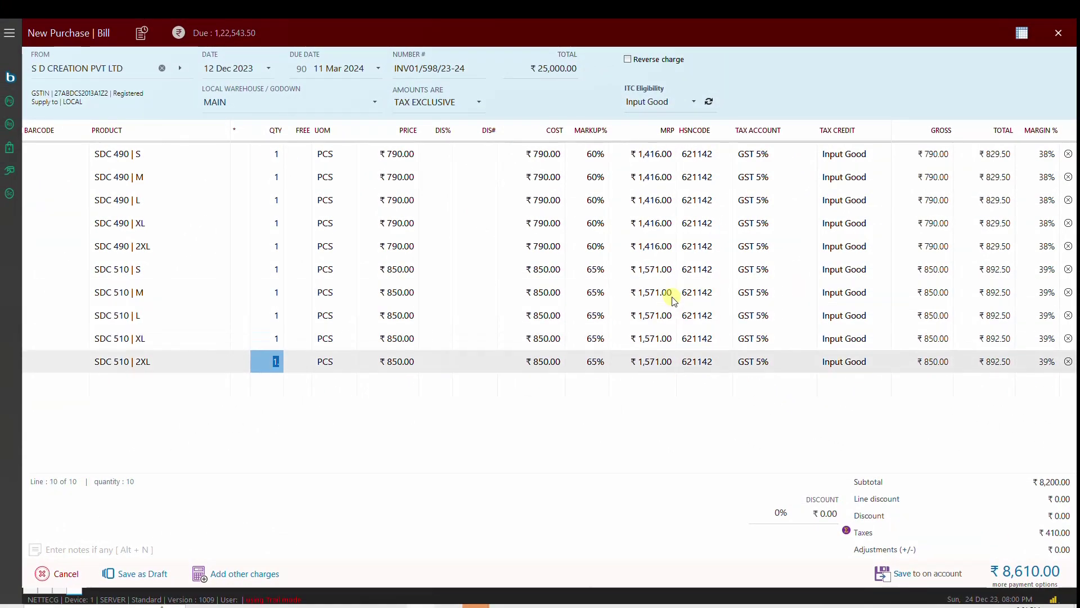
pyautogui.press('Down')
pyautogui.press('Tab')
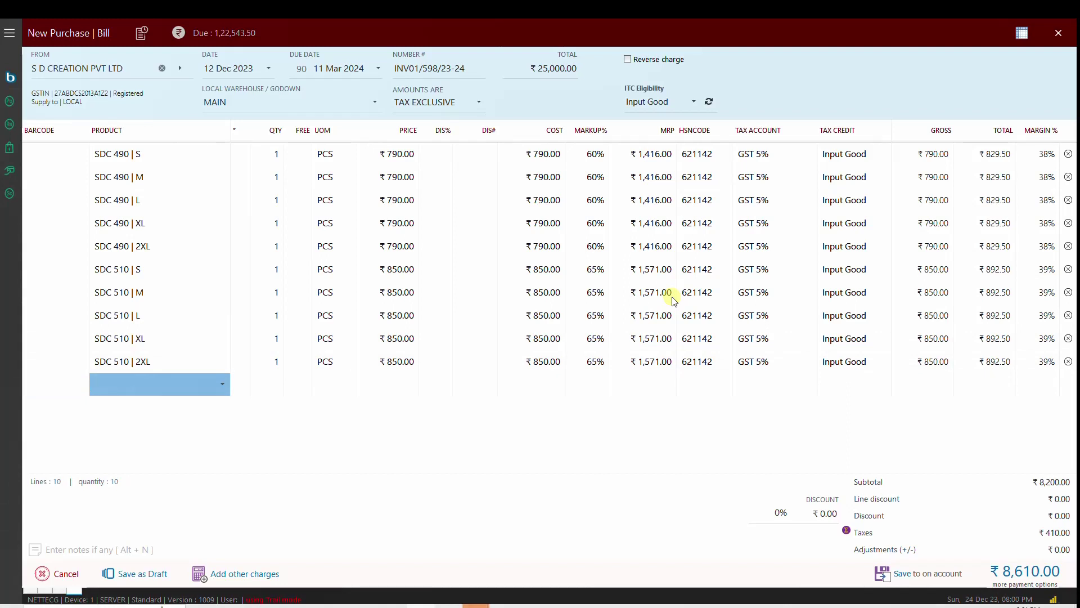
pyautogui.write('510')
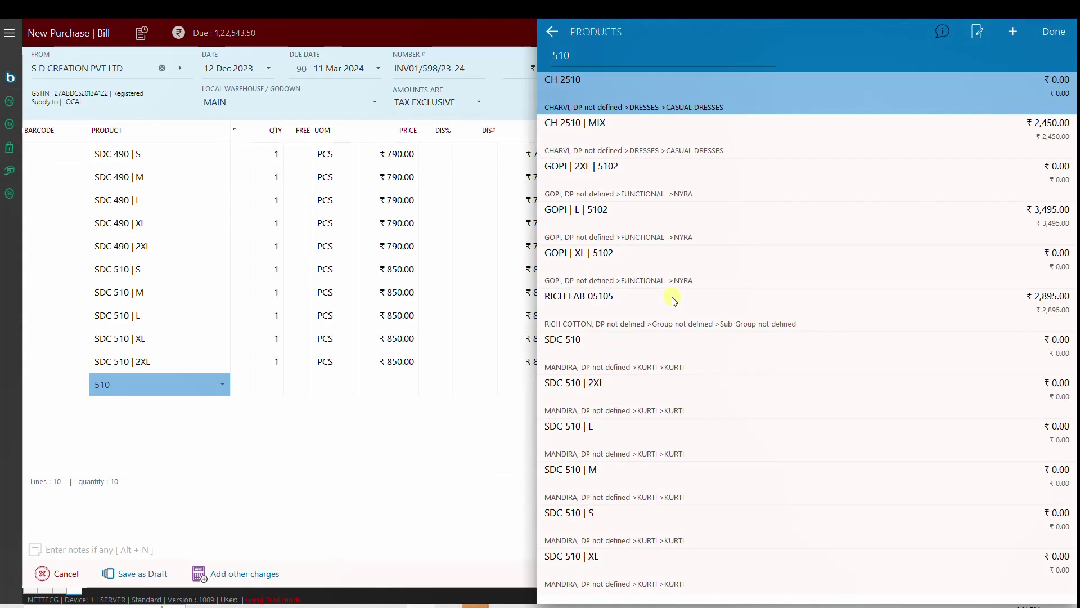
pyautogui.press('Down')
pyautogui.press('Down')
pyautogui.press('Down')
pyautogui.press('Down')
pyautogui.press('Down')
pyautogui.press('Down')
pyautogui.press('Down')
pyautogui.press('Up')
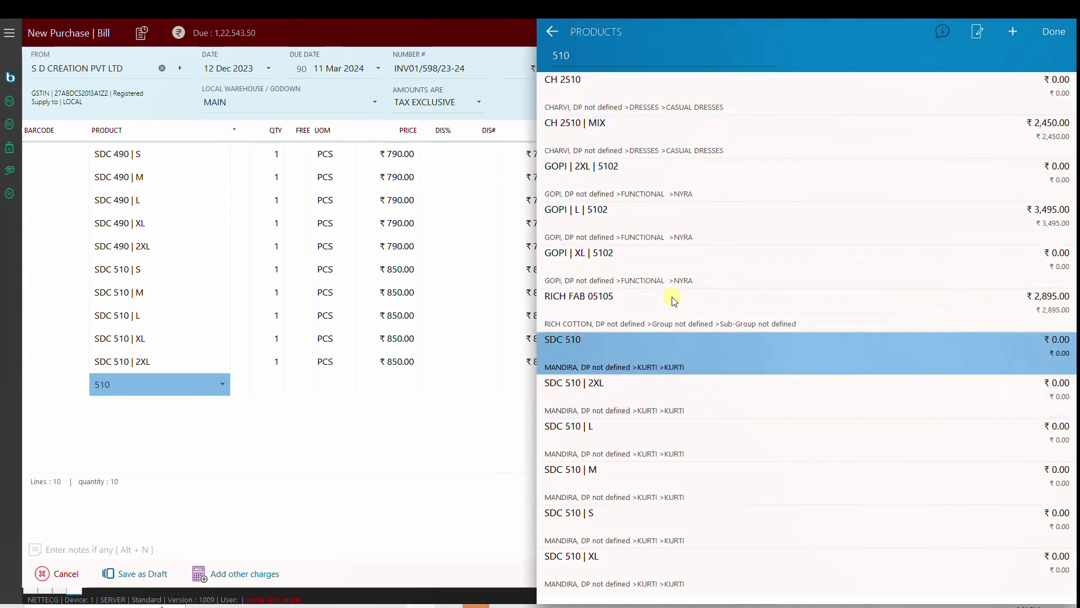
pyautogui.press('Return')
pyautogui.write('SDC')
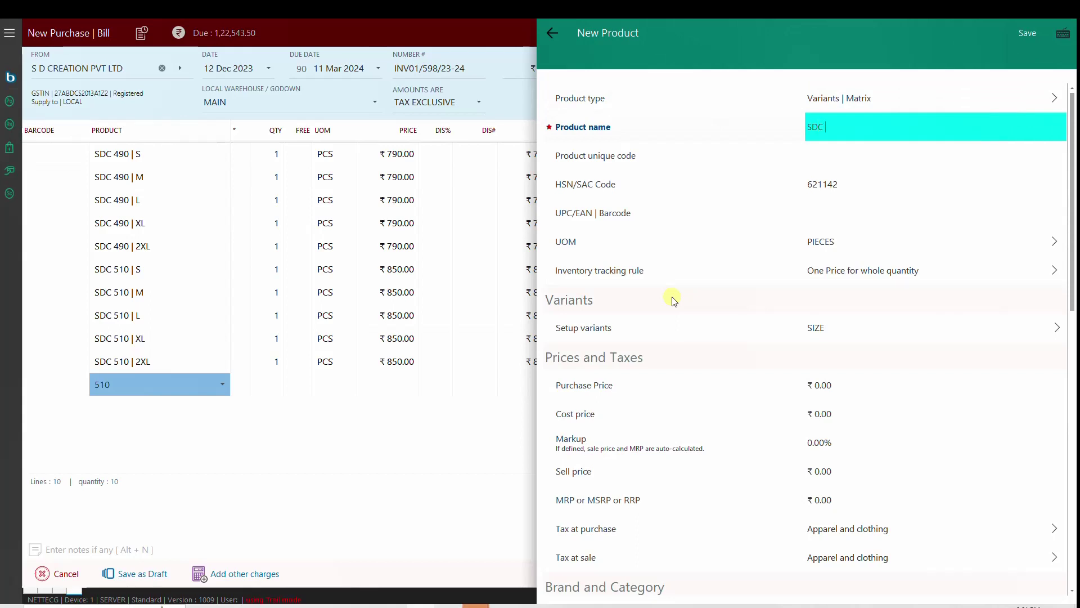
pyautogui.write(' P112')
pyautogui.press('Escape')
pyautogui.press('Return')
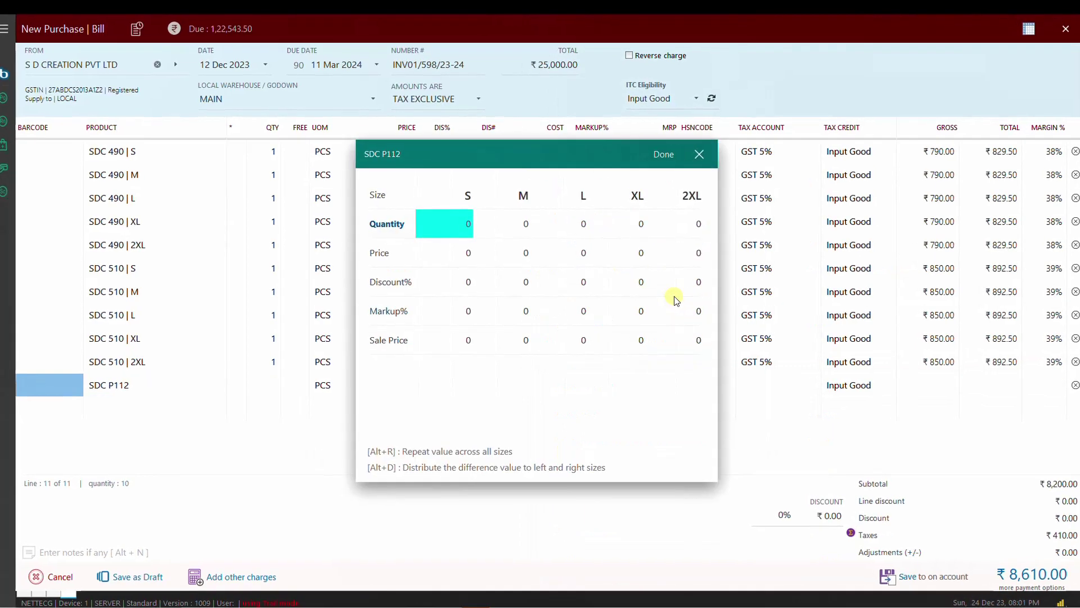
# Step: Apply quantity 1, price 550 and sale price 795 to every size, and add them to the bill
pyautogui.write('1')
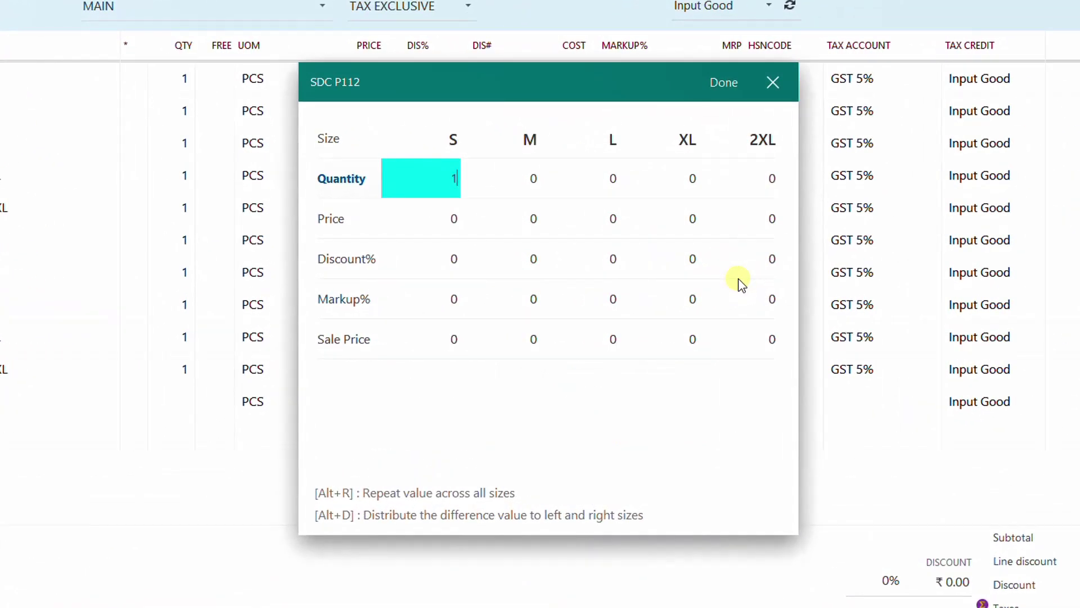
pyautogui.hotkey('alt', 'r')
pyautogui.press('Down')
pyautogui.write('550')
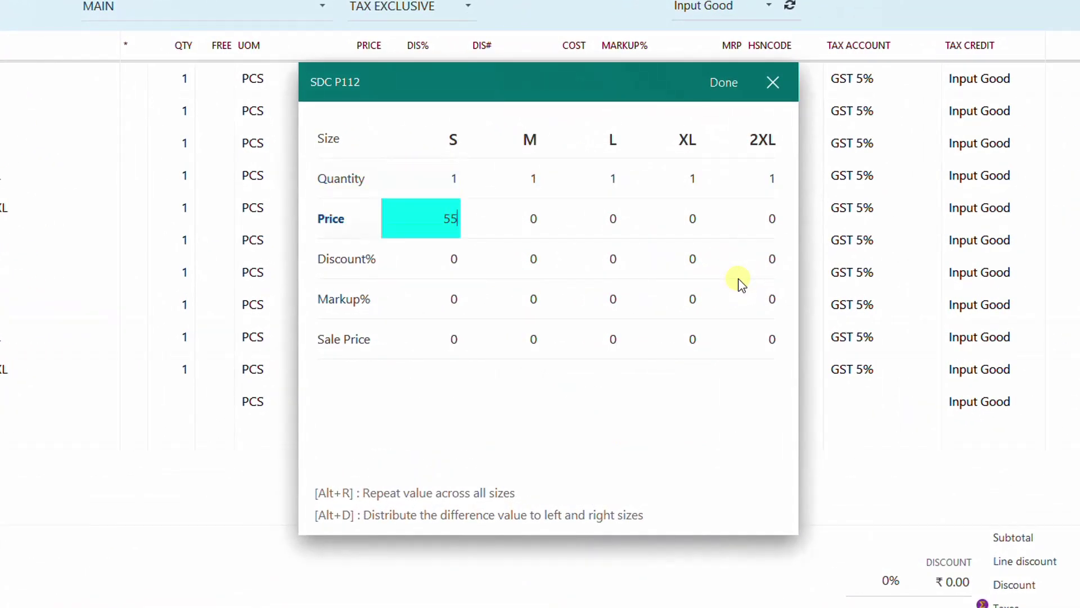
pyautogui.hotkey('alt', 'r')
pyautogui.press('Down')
pyautogui.press('Down')
pyautogui.press('Down')
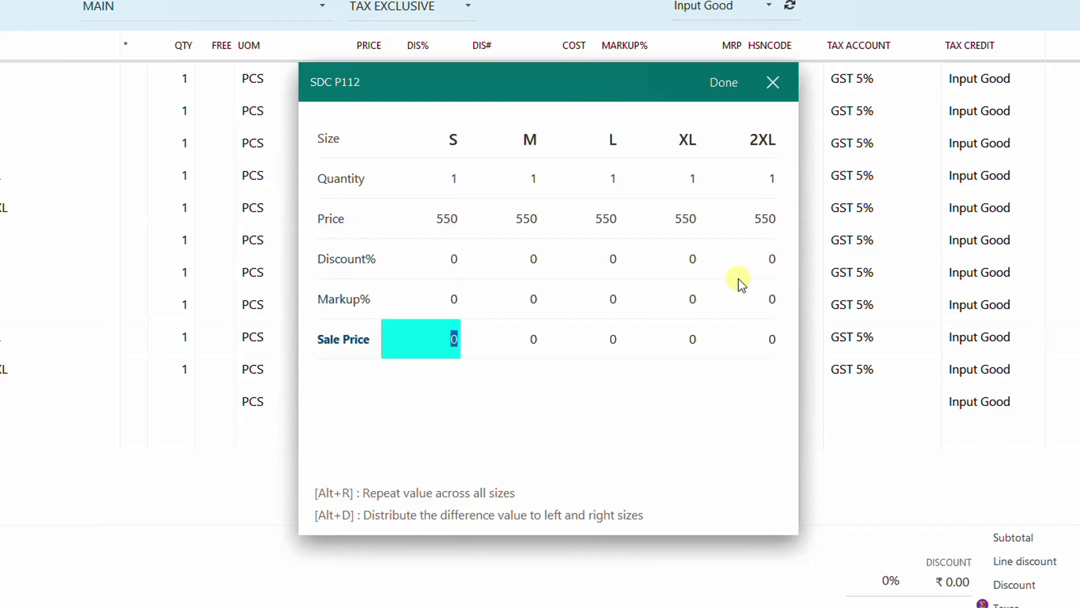
pyautogui.write('795')
pyautogui.hotkey('alt', 'r')
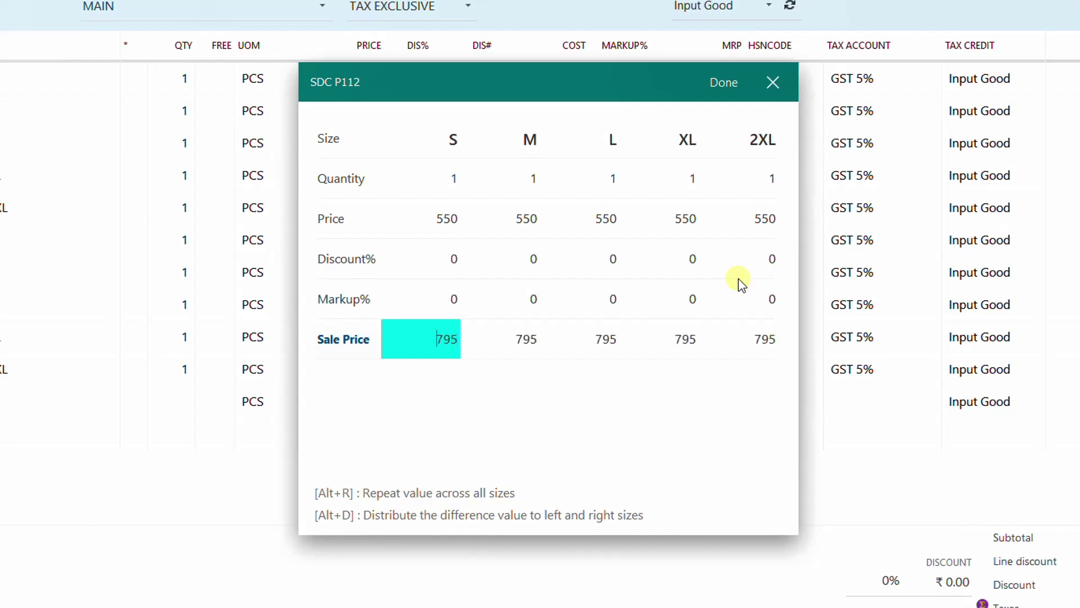
pyautogui.press('Return')
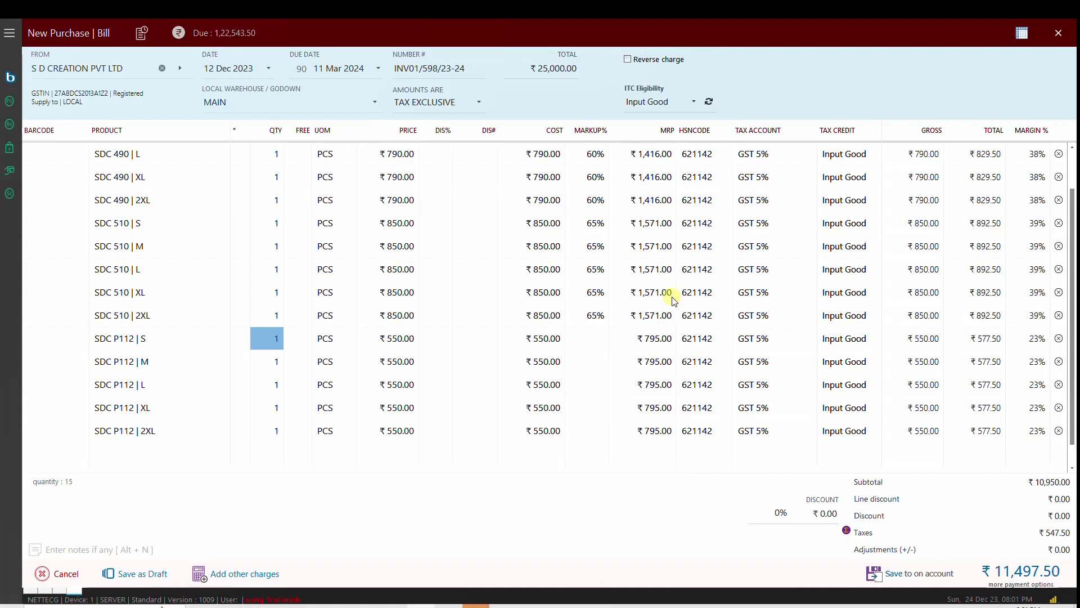
# Step: Look up SDC 510 on a new line, open its product details, and open the variant bulk-update grid
pyautogui.press('Down')
pyautogui.press('Down')
pyautogui.press('Down')
pyautogui.press('Down')
pyautogui.press('Down')
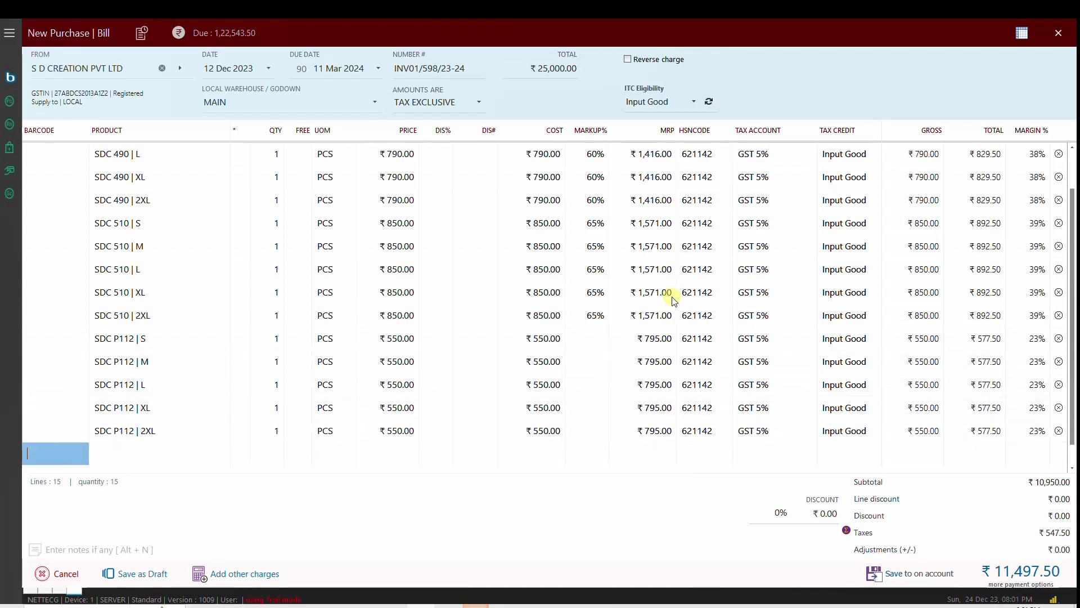
pyautogui.press('Tab')
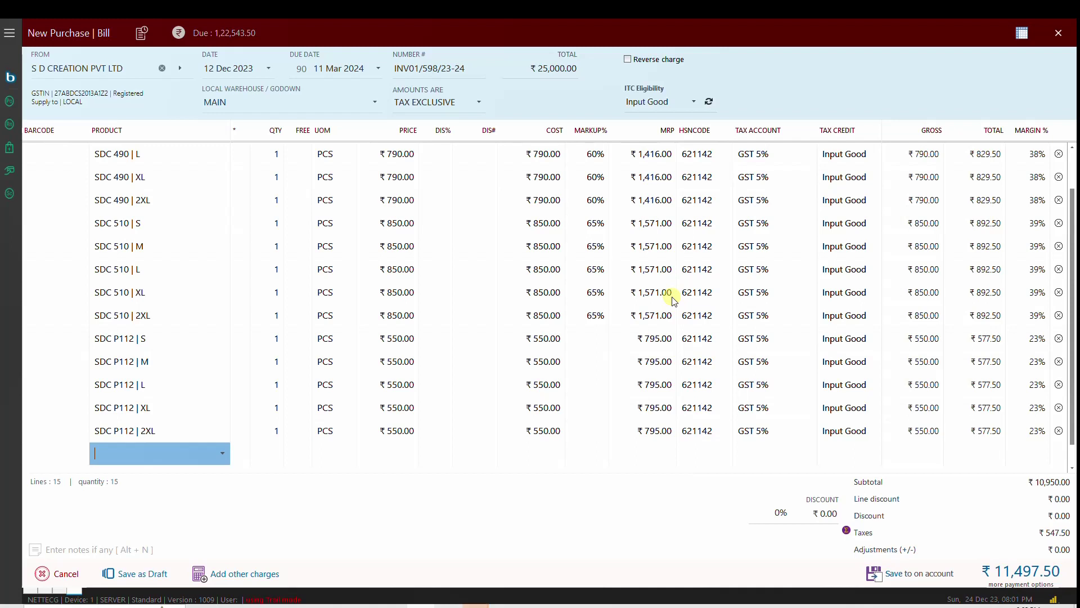
pyautogui.write('SDC')
pyautogui.write('510')
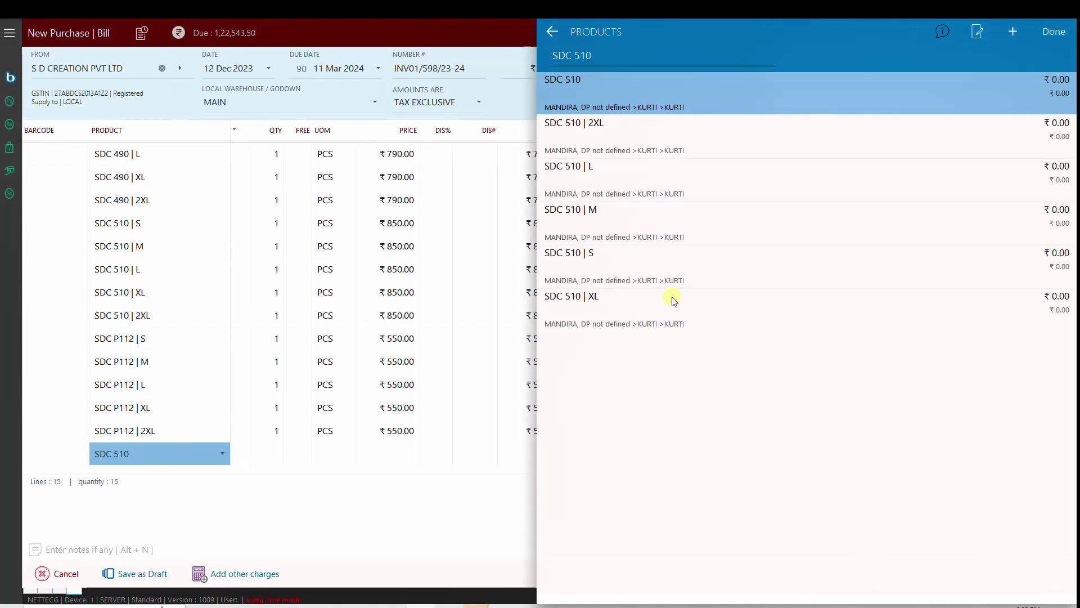
pyautogui.hotkey('alt', 'e')
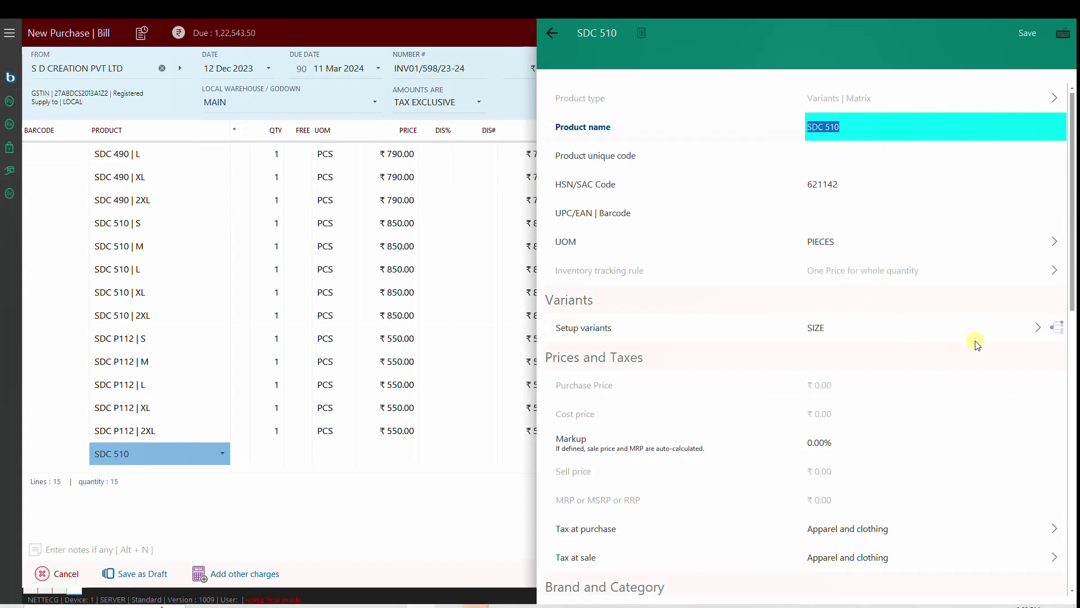
pyautogui.click(1015, 333)
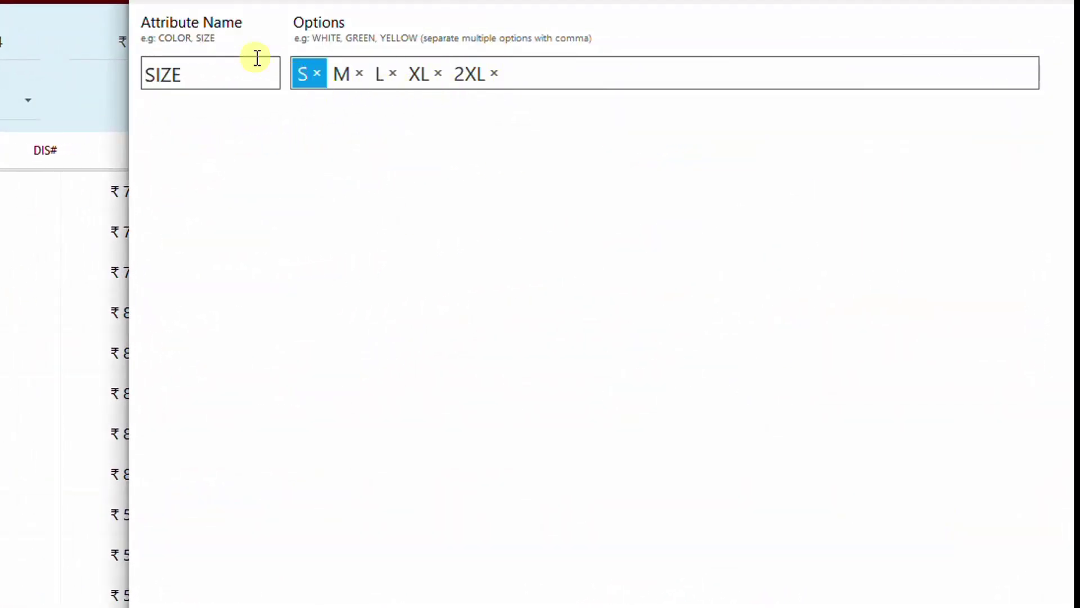
pyautogui.click(169, 5)
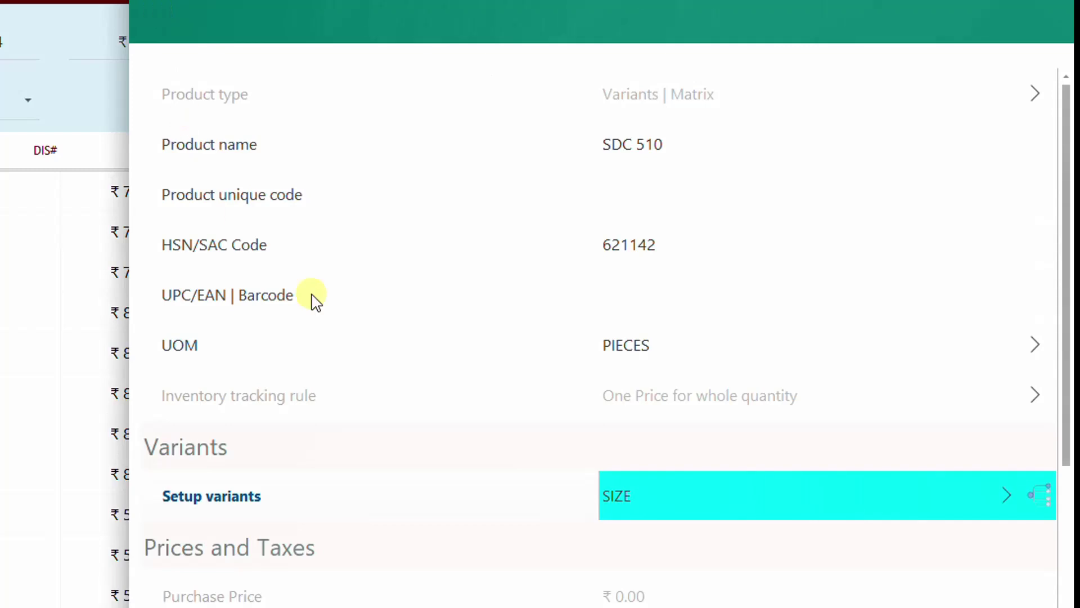
pyautogui.click(1040, 495)
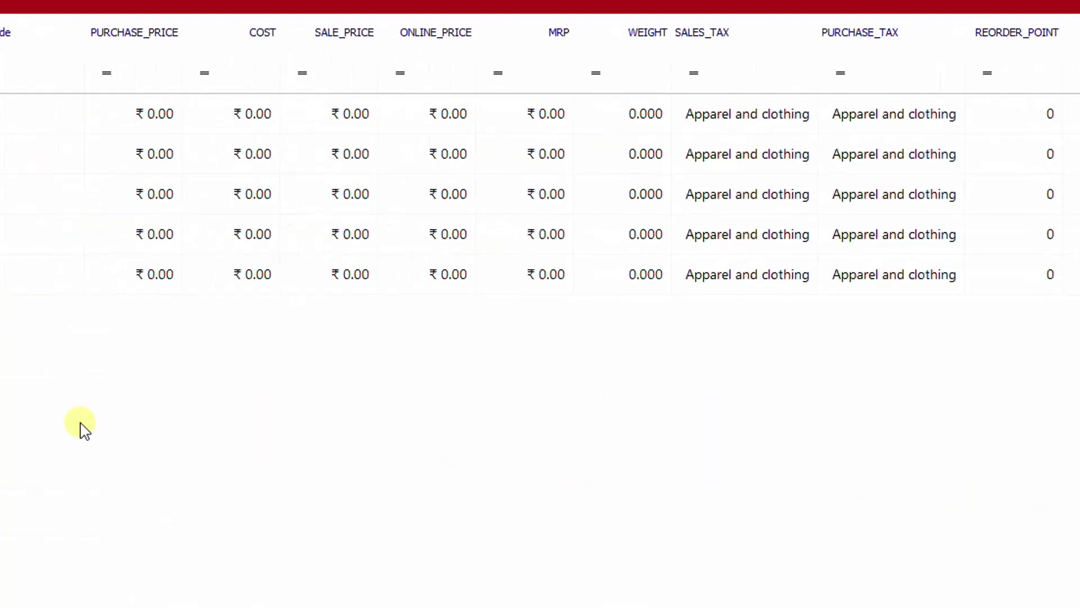
# Step: Review the SDC 510 variant rows, then close the bulk-update grid and product details without saving
pyautogui.press('Down')
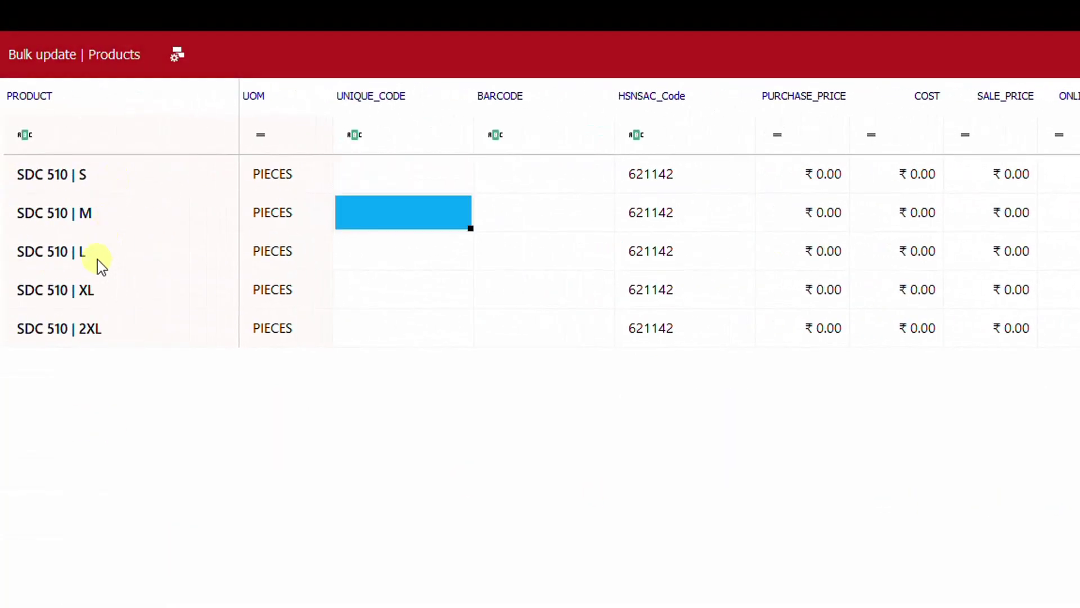
pyautogui.press('Down')
pyautogui.press('Down')
pyautogui.press('Down')
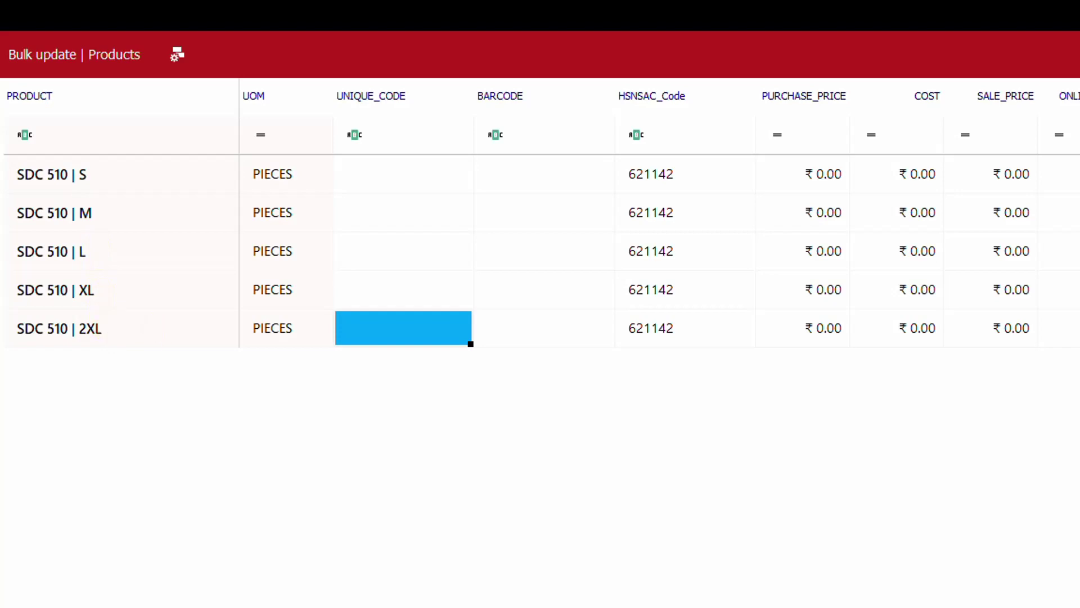
pyautogui.press('Escape')
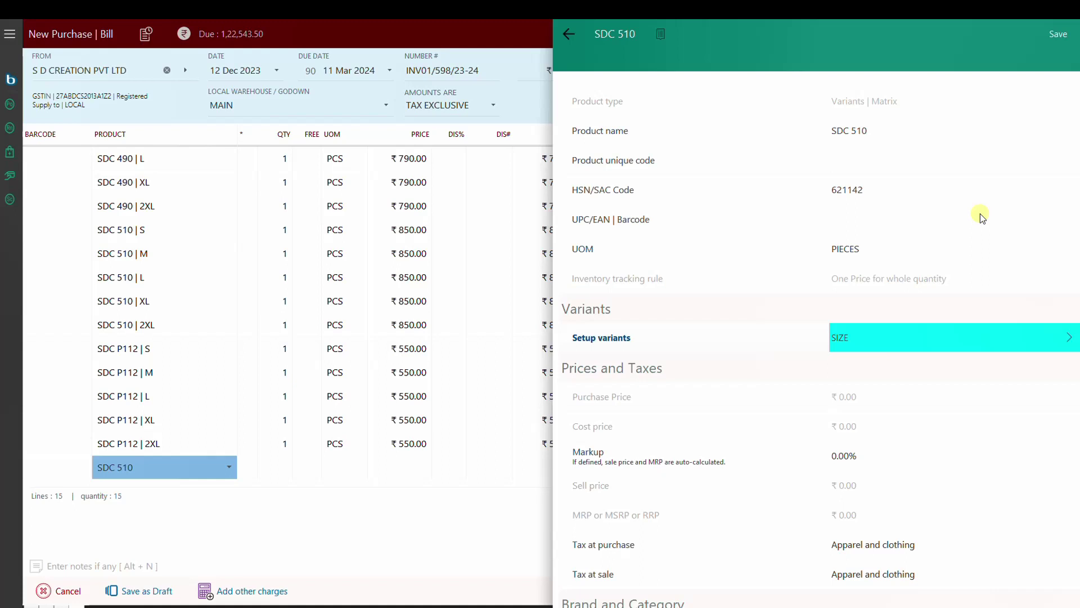
pyautogui.press('Escape')
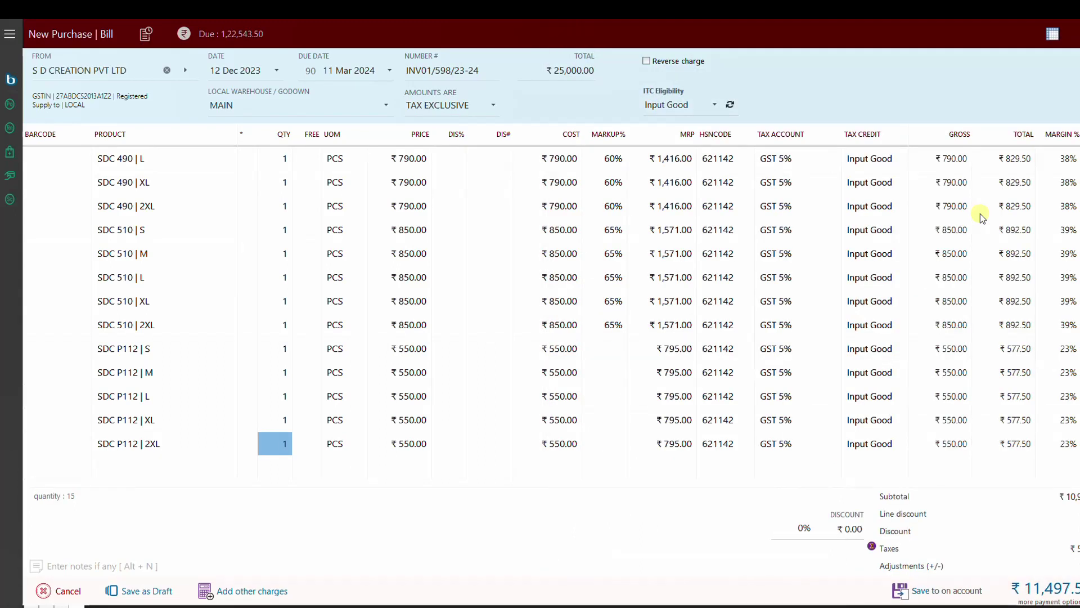
# Step: Start a new Variants | Matrix product named DRESS
pyautogui.press('Return')
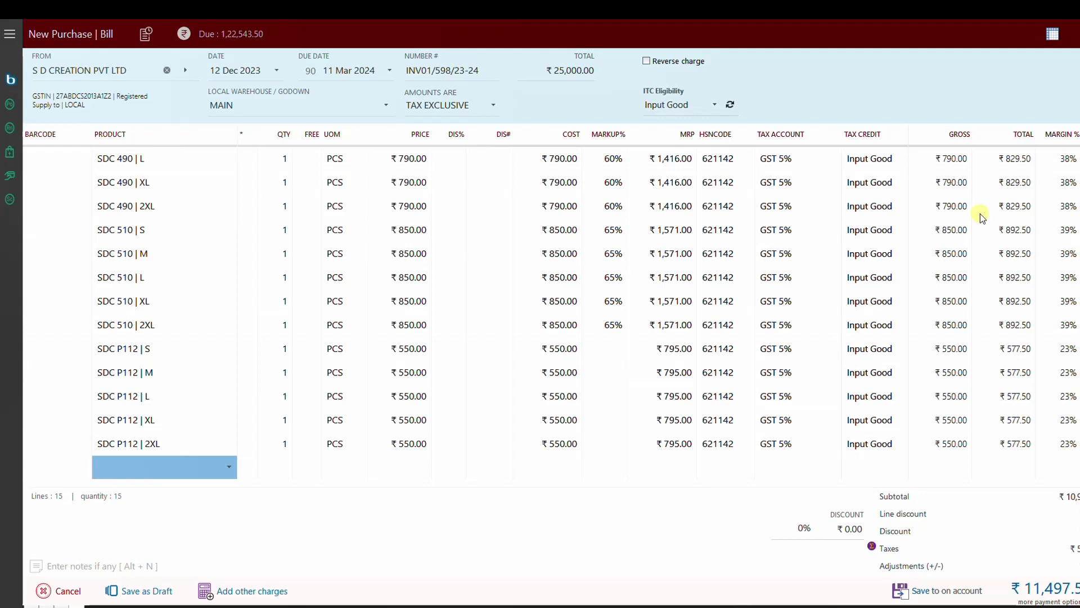
pyautogui.press('Return')
pyautogui.press('Escape')
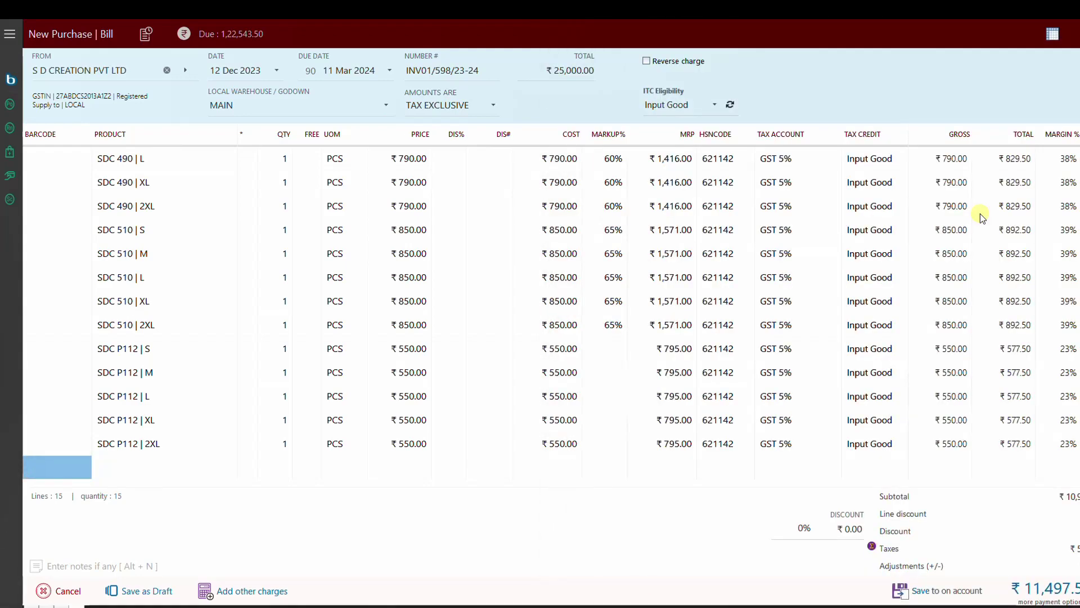
pyautogui.press('Tab')
pyautogui.hotkey('alt', 'c')
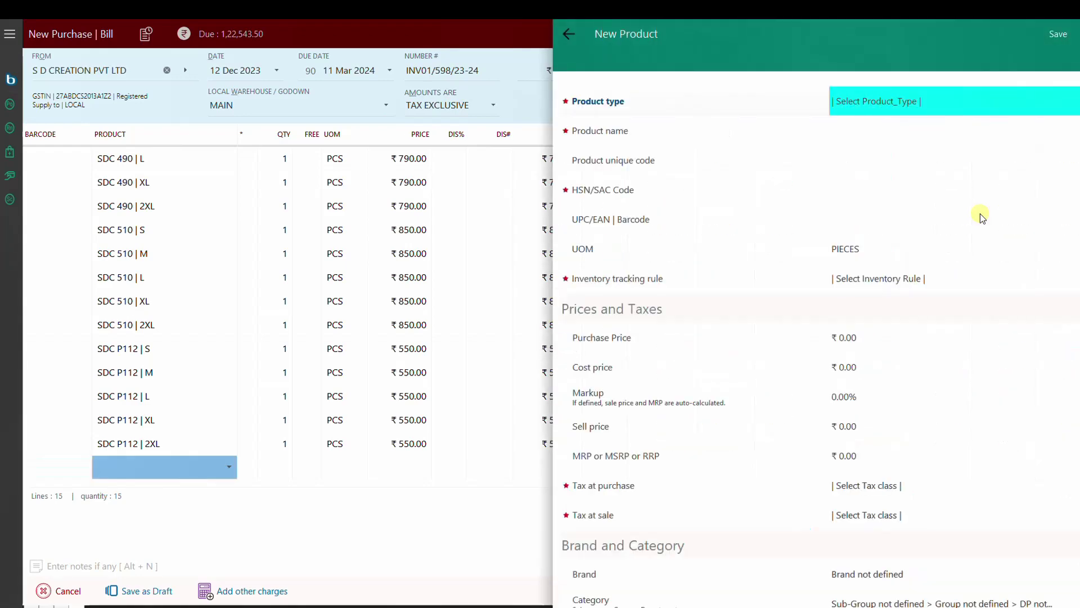
pyautogui.write('VAR')
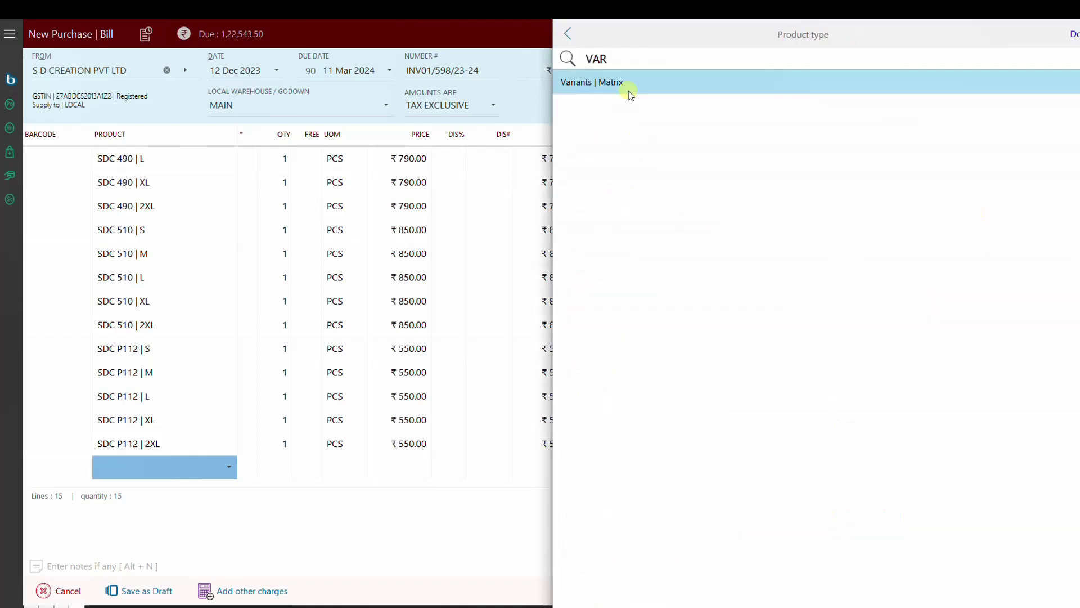
pyautogui.click(626, 89)
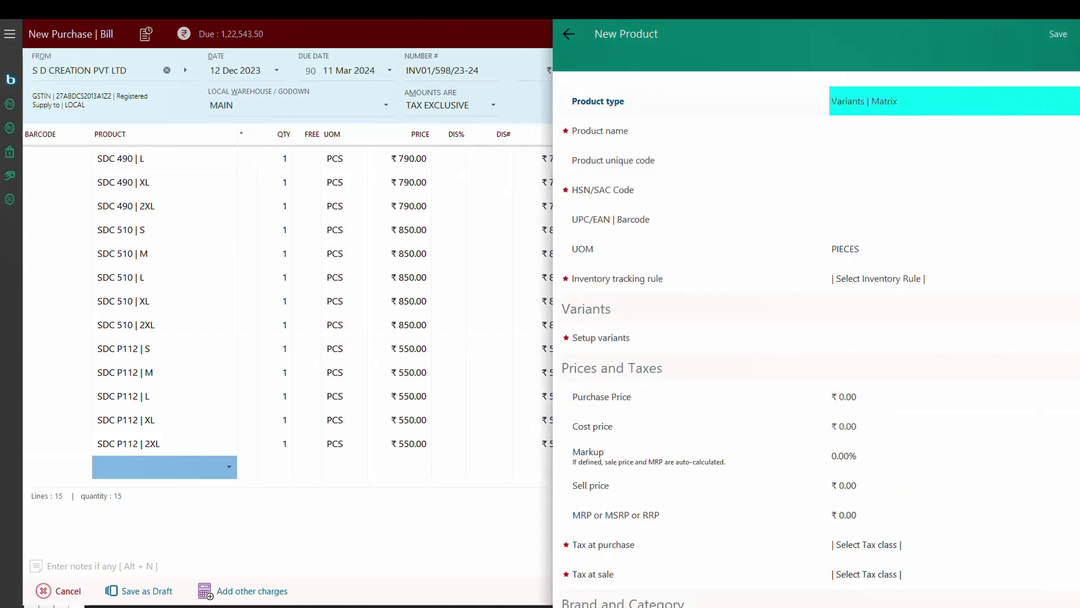
pyautogui.click(833, 130)
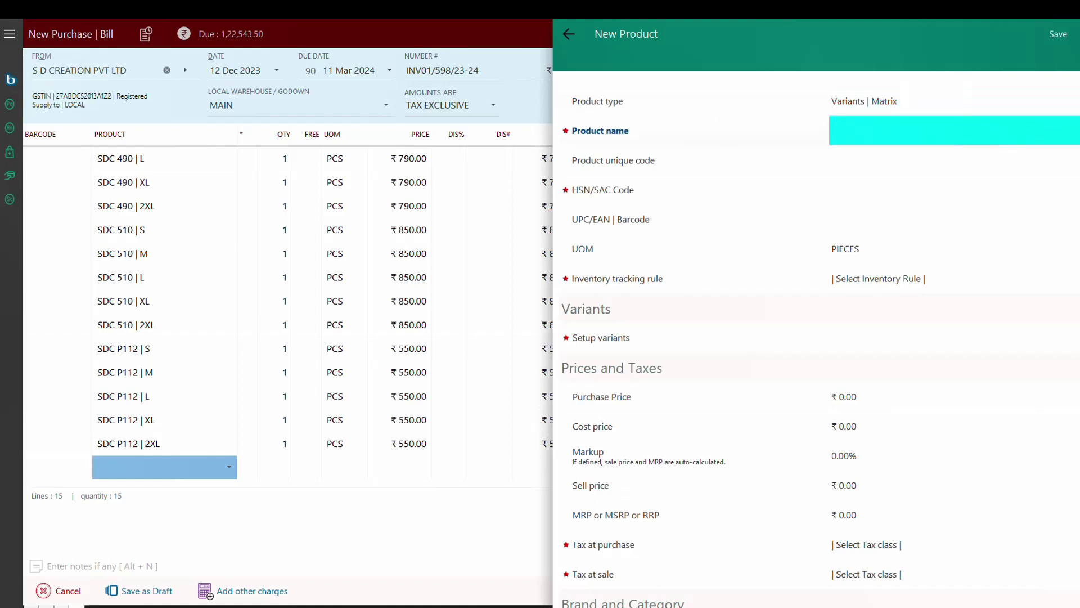
pyautogui.write('DRESS')
# Step: Give DRESS HSN 8471, Track MRP wise Quantity, and the Apparel and clothing tax class
pyautogui.press('Tab')
pyautogui.press('Tab')
pyautogui.write('8471')
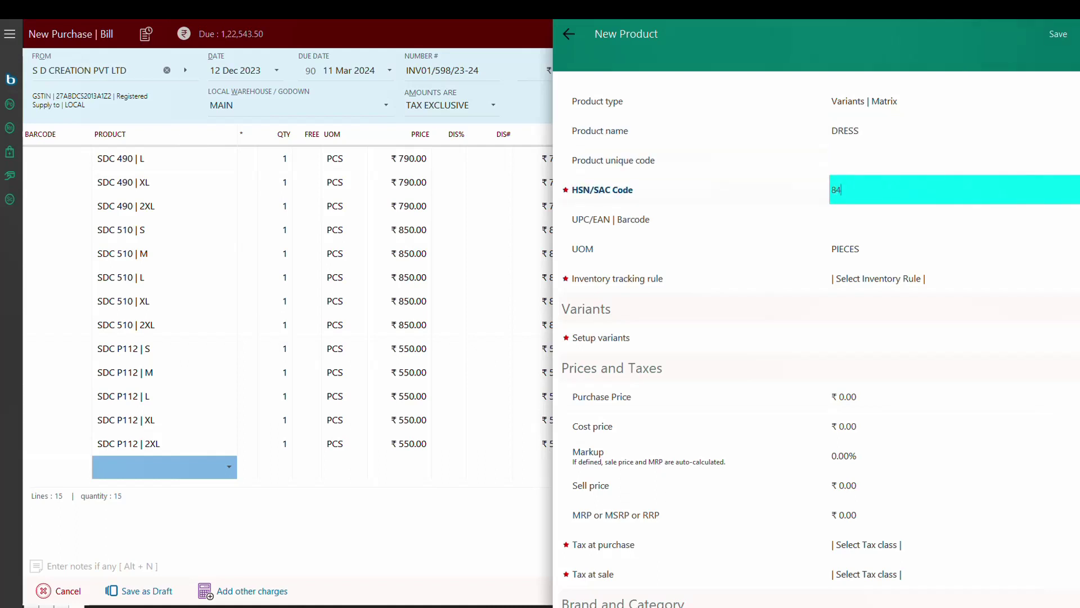
pyautogui.press('Tab')
pyautogui.press('Tab')
pyautogui.press('Down')
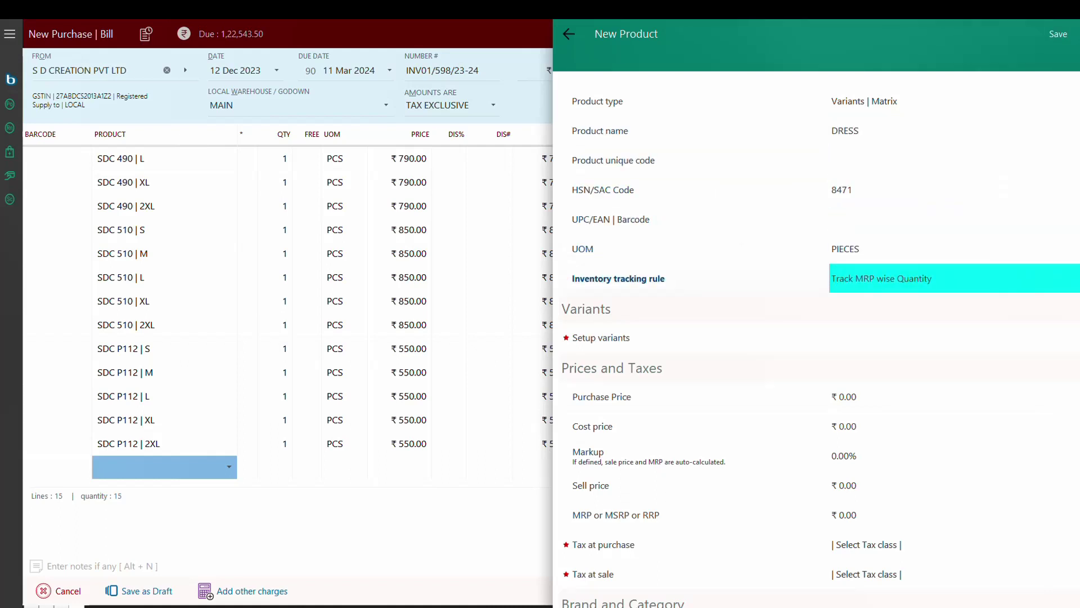
pyautogui.press('Tab')
pyautogui.press('Tab')
pyautogui.press('Tab')
pyautogui.press('Tab')
pyautogui.press('Tab')
pyautogui.press('Tab')
pyautogui.press('Tab')
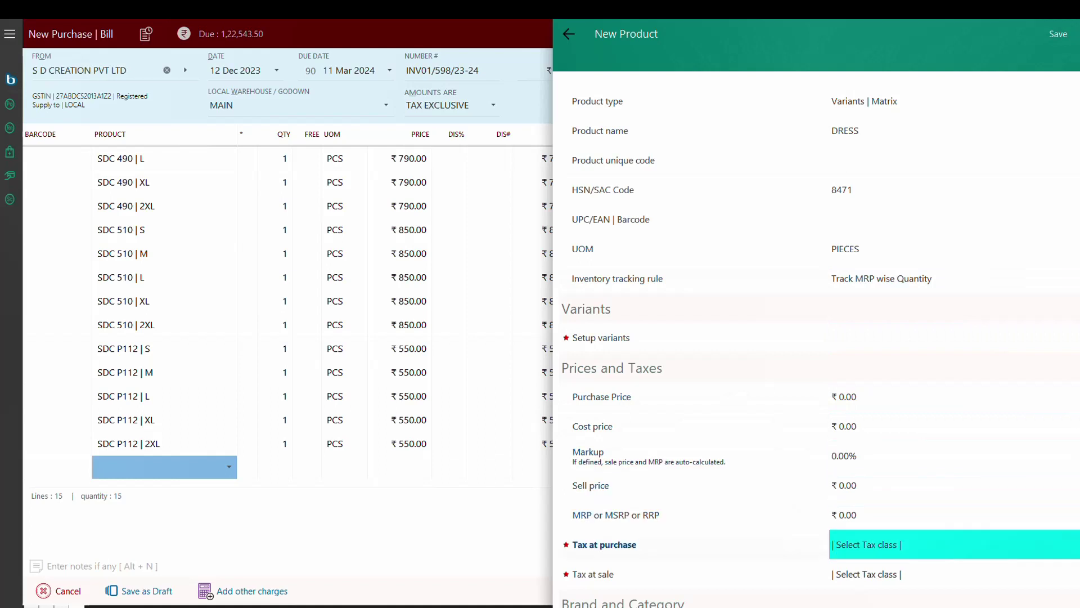
pyautogui.press('Return')
pyautogui.press('Down')
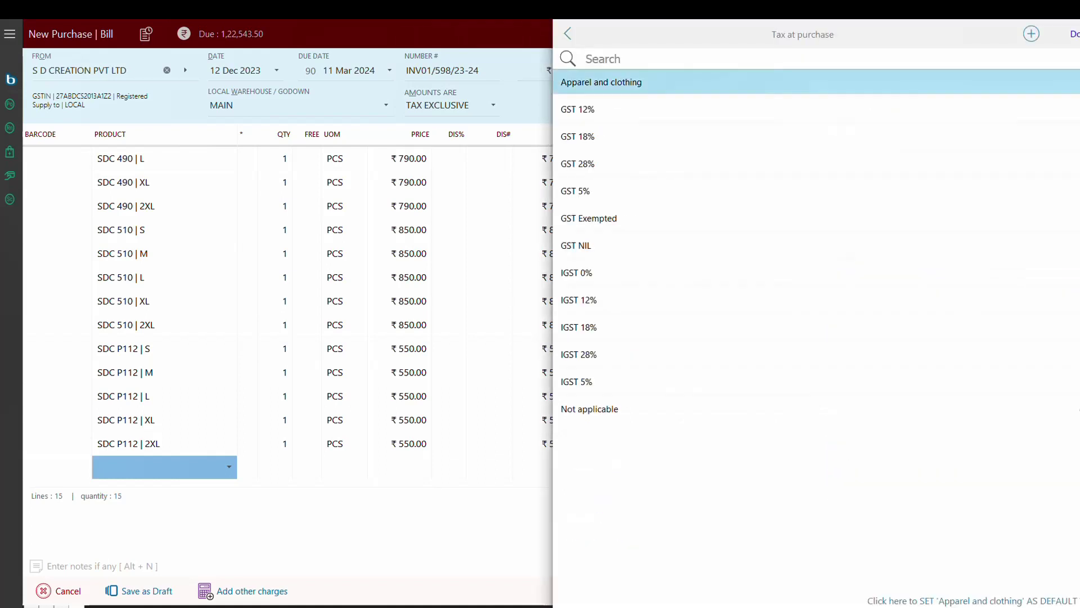
pyautogui.press('Return')
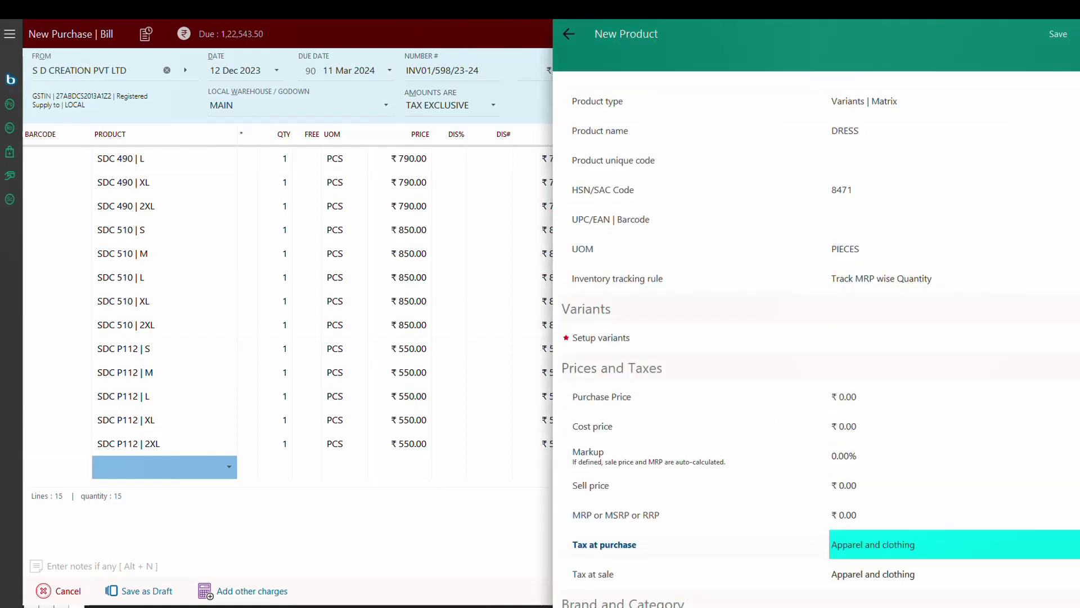
# Step: Add a SIZE variant with options M through 5XL and finish the setup
pyautogui.press('Return')
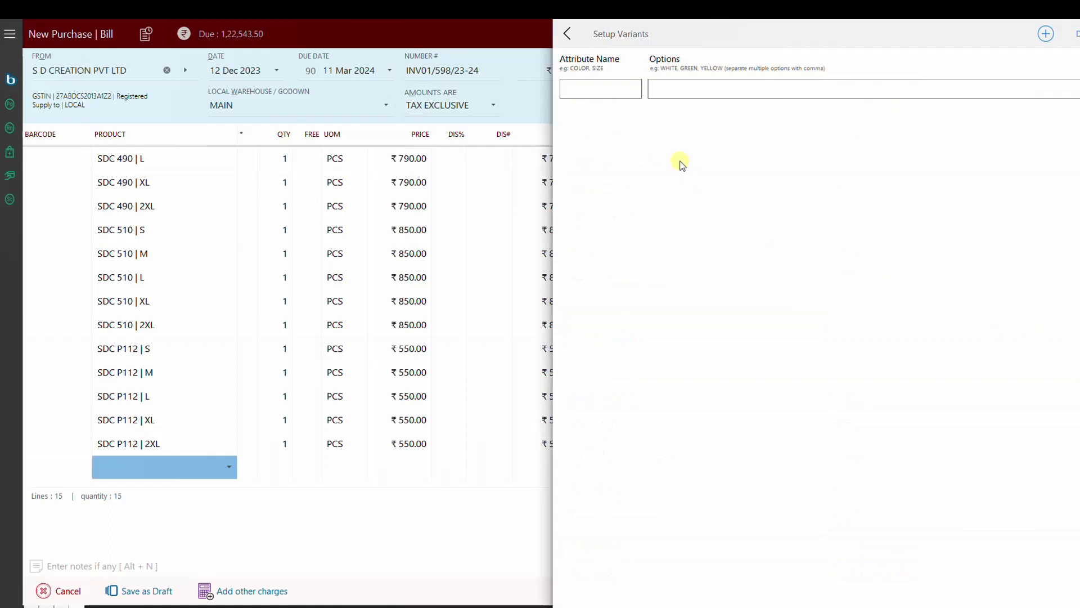
pyautogui.write('SIZE')
pyautogui.press('Tab')
pyautogui.write('M,L,XL,2XL,3XL,4XL')
pyautogui.write('54XL')
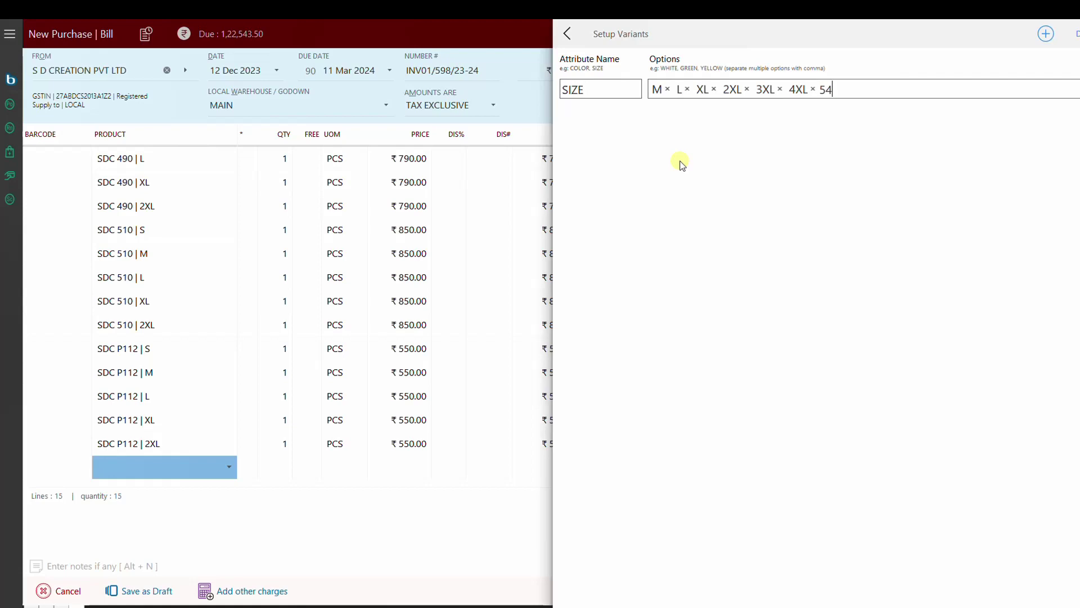
pyautogui.press('BackSpace')
pyautogui.press('BackSpace')
pyautogui.press('BackSpace')
pyautogui.write('XL,')
pyautogui.press('Escape')
pyautogui.press('Escape')
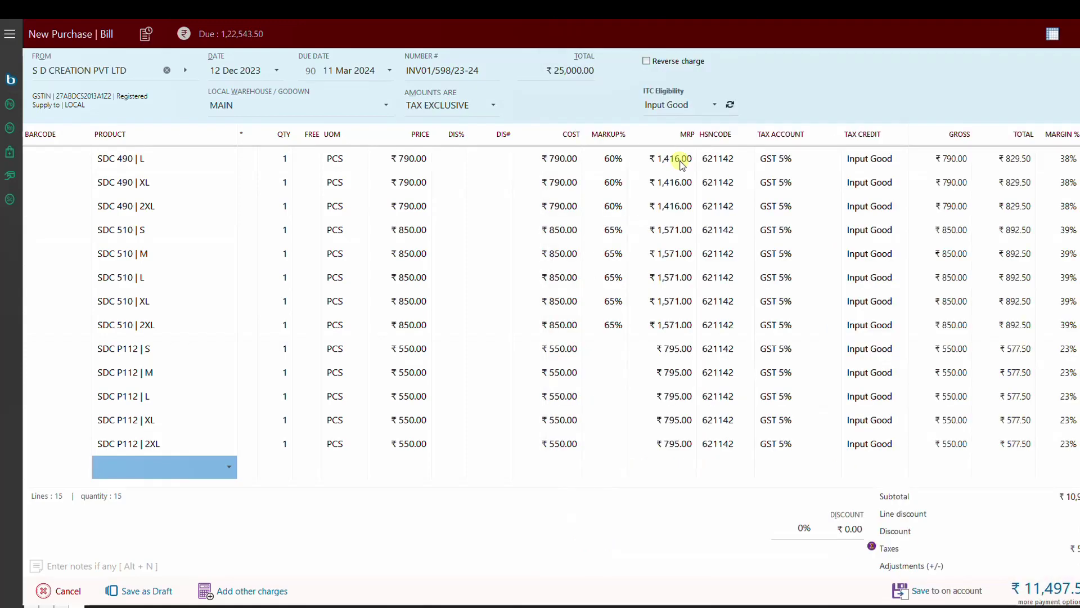
# Step: Pick DRESS for the bill and enter quantity 1 for sizes XL, 2XL and 3XL
pyautogui.write('DRESS')
pyautogui.press('Return')
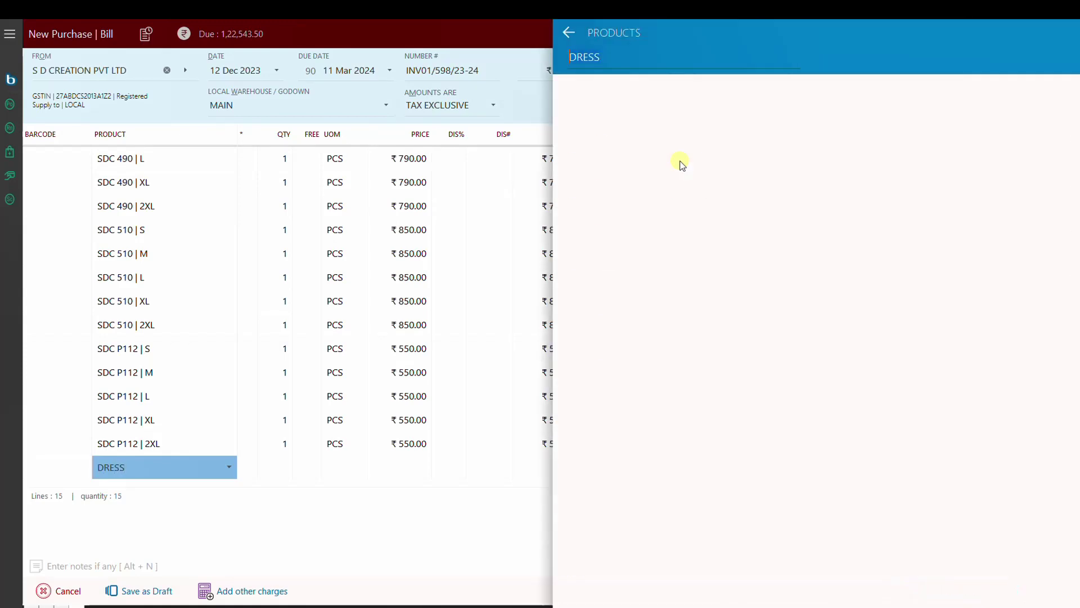
pyautogui.press('Return')
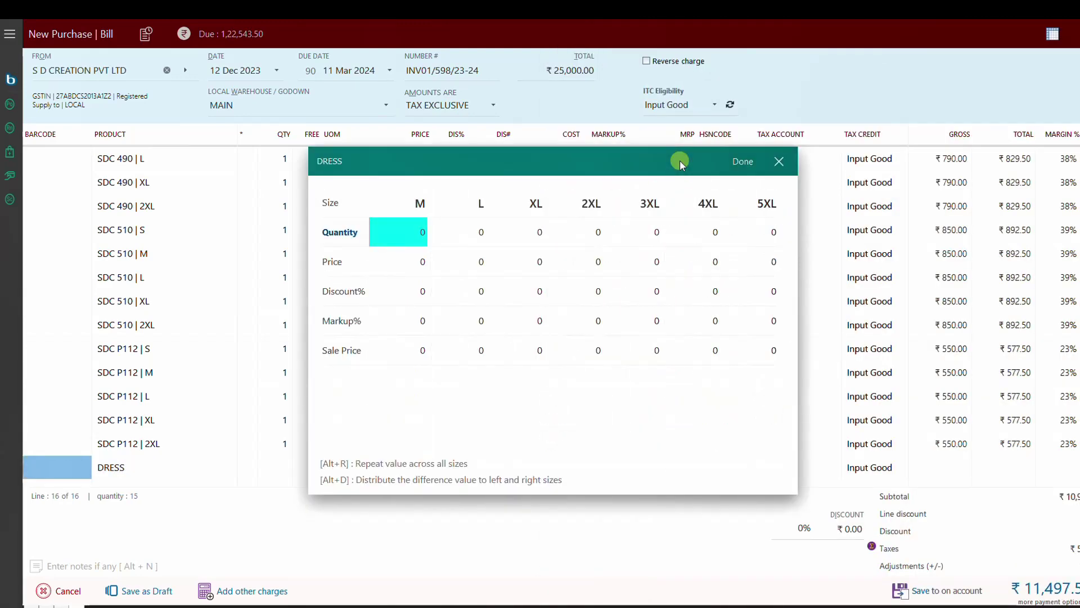
pyautogui.press('Tab')
pyautogui.press('Tab')
pyautogui.write('1')
pyautogui.press('Tab')
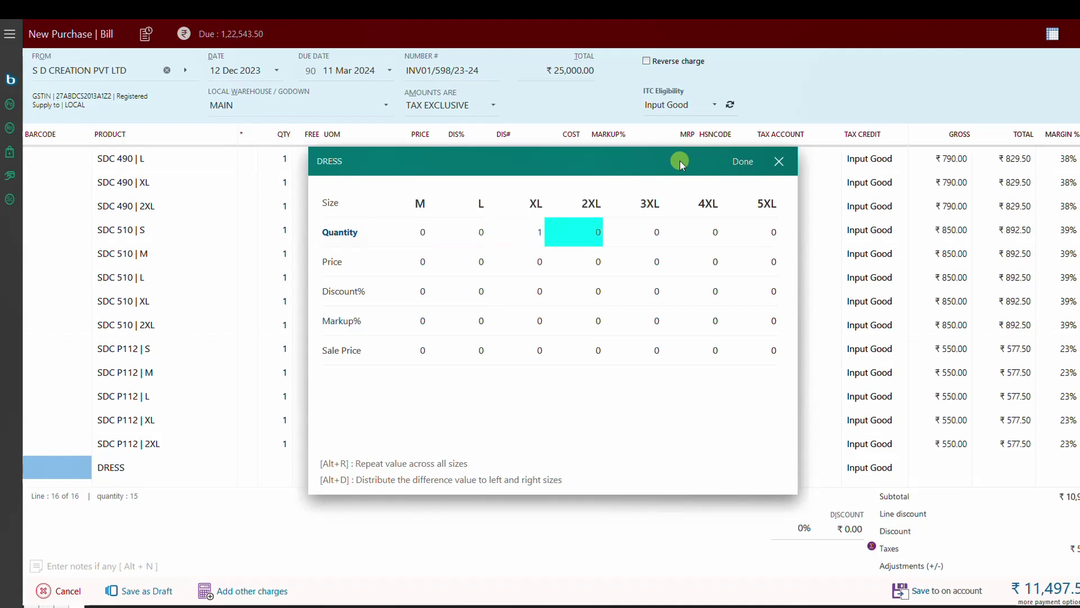
pyautogui.write('1')
pyautogui.press('Tab')
pyautogui.write('1')
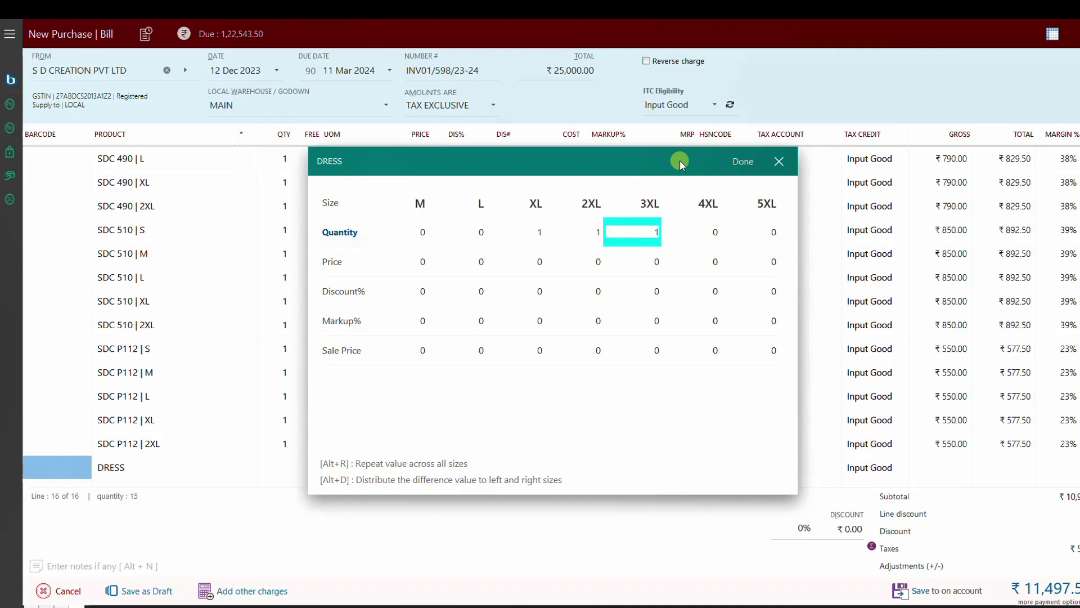
# Step: Apply price 750 and sale price 1050 to every size and add the DRESS lines to the bill
pyautogui.press('Down')
pyautogui.write('79')
pyautogui.press('BackSpace')
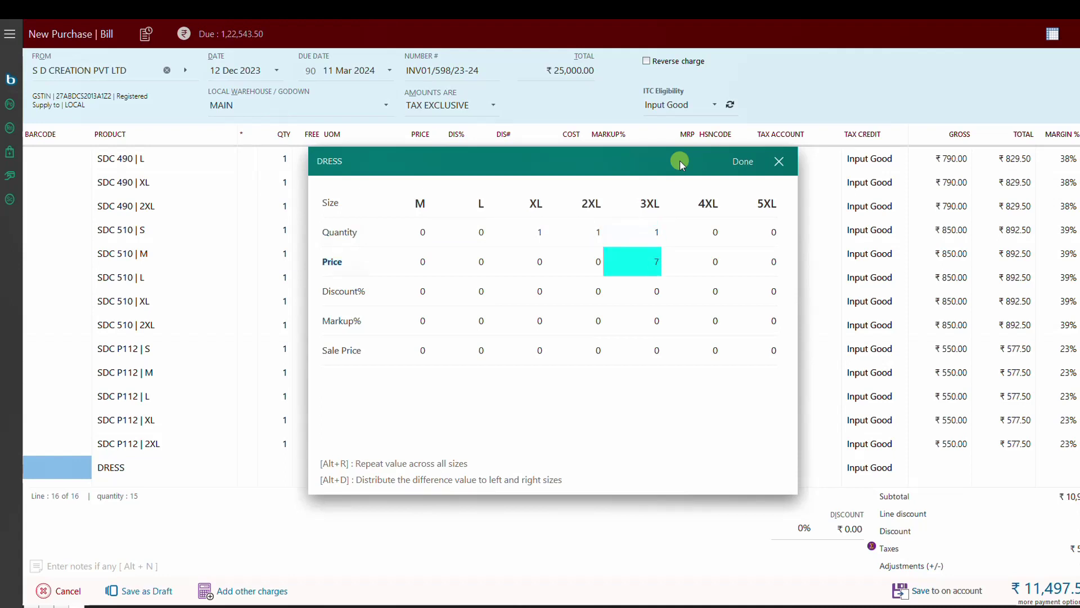
pyautogui.write('50')
pyautogui.press('Down')
pyautogui.press('Up')
pyautogui.hotkey('alt', 'r')
pyautogui.press('Down')
pyautogui.press('Down')
pyautogui.press('Down')
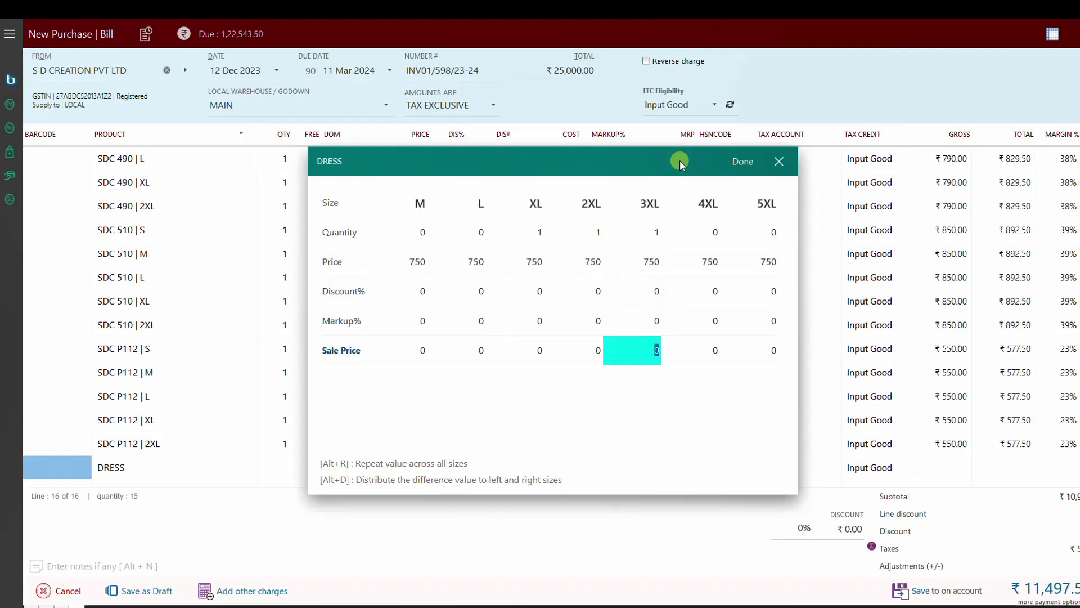
pyautogui.write('1050')
pyautogui.hotkey('alt', 'r')
pyautogui.press('Return')
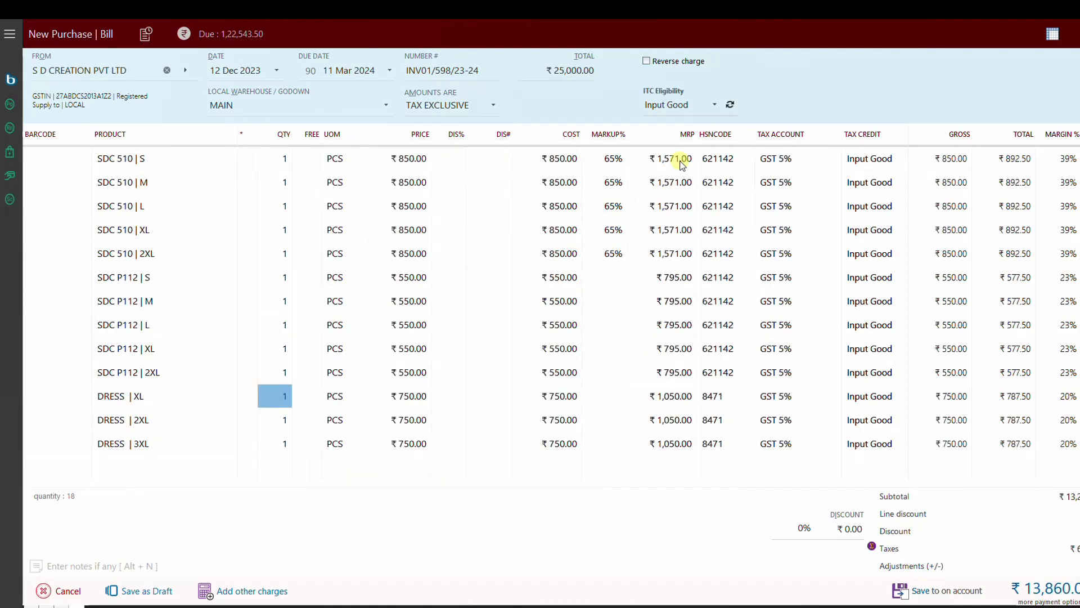
pyautogui.press('Down')
pyautogui.press('Down')
pyautogui.press('Down')
pyautogui.press('Right')
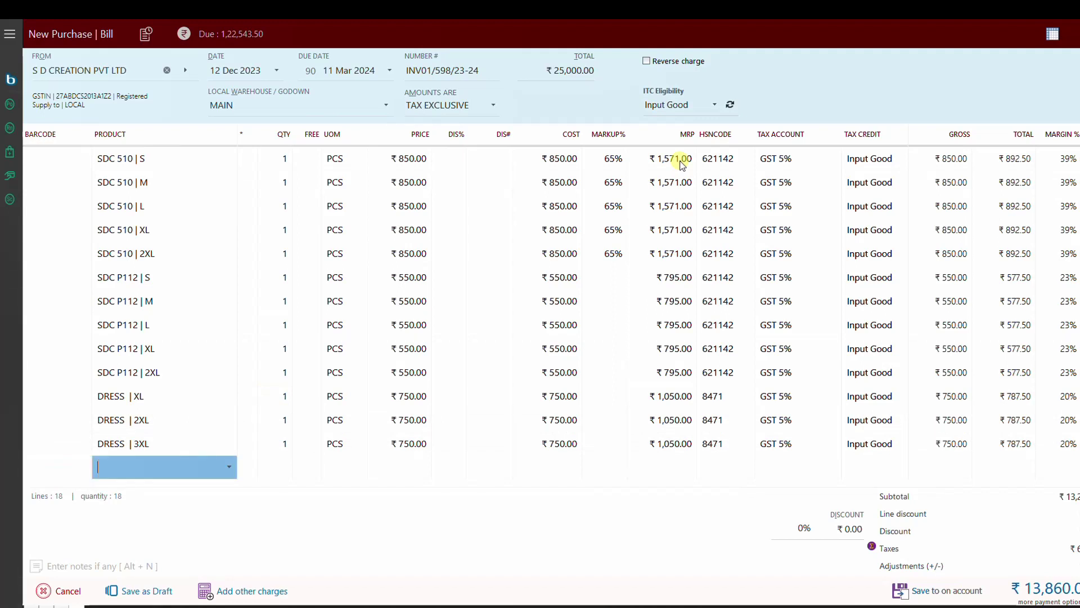
# Step: Pick DRESS again and enter quantity 1 for sizes M, L, XL and 2XL
pyautogui.write('DRESS')
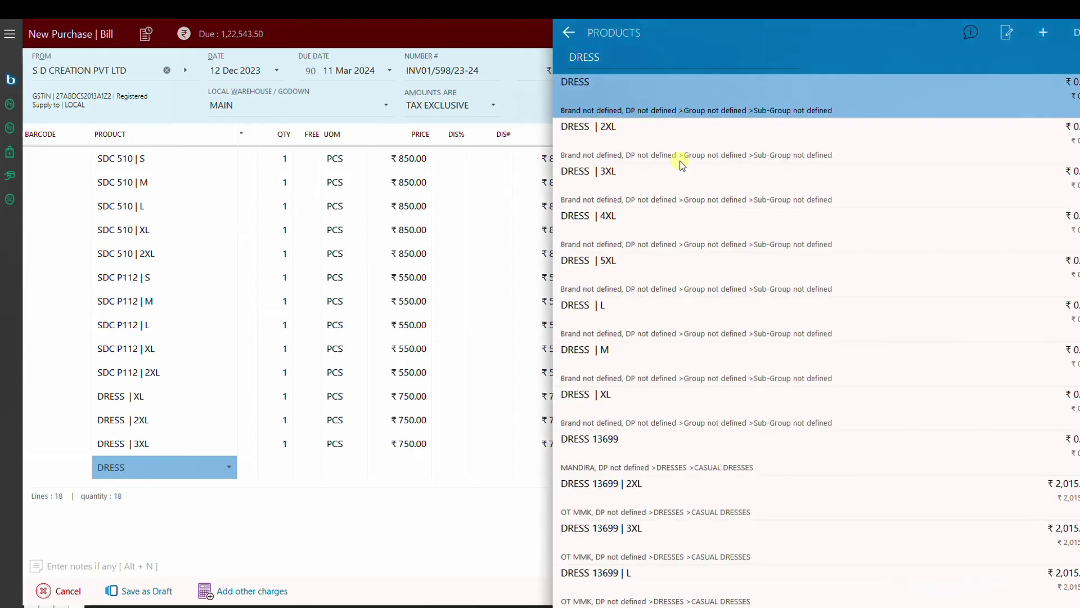
pyautogui.press('Return')
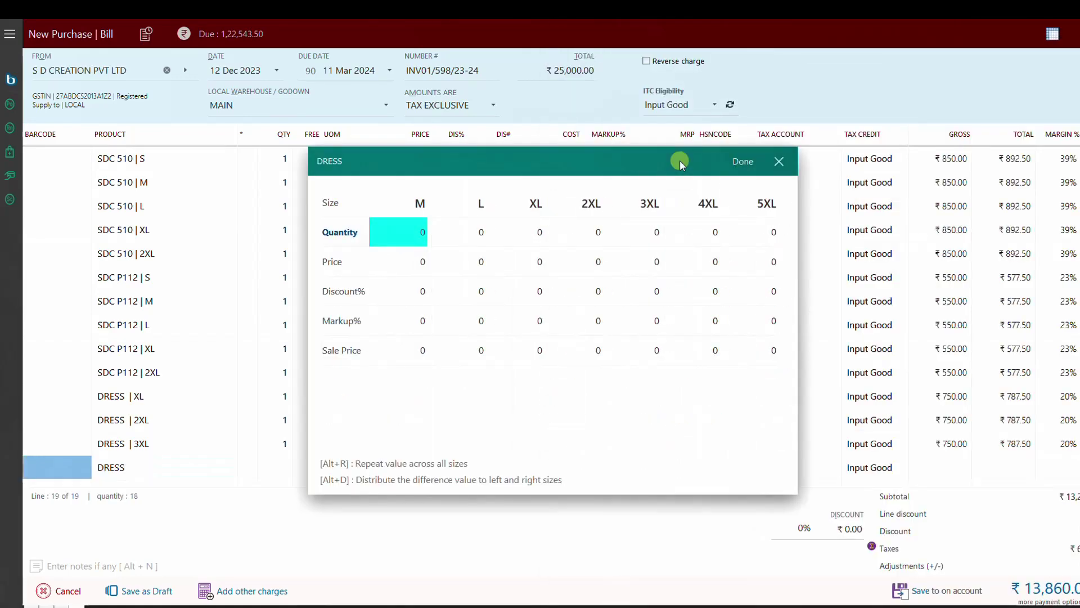
pyautogui.write('1')
pyautogui.press('Tab')
pyautogui.write('1')
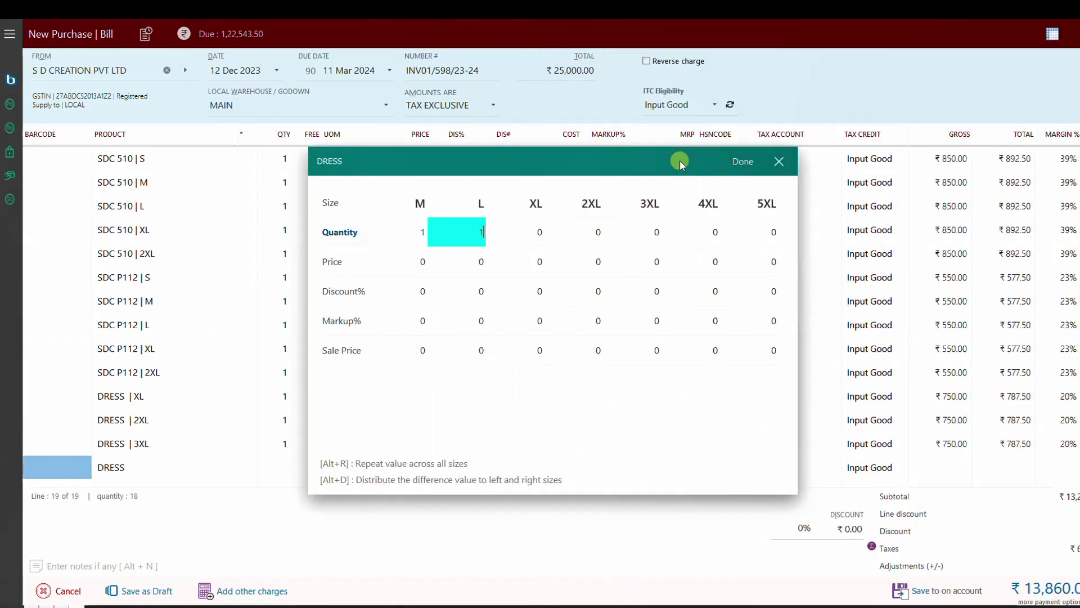
pyautogui.press('Tab')
pyautogui.write('1')
pyautogui.press('Tab')
pyautogui.write('1')
# Step: Apply price 990 and markup 75% to every size and add them to the bill
pyautogui.press('Down')
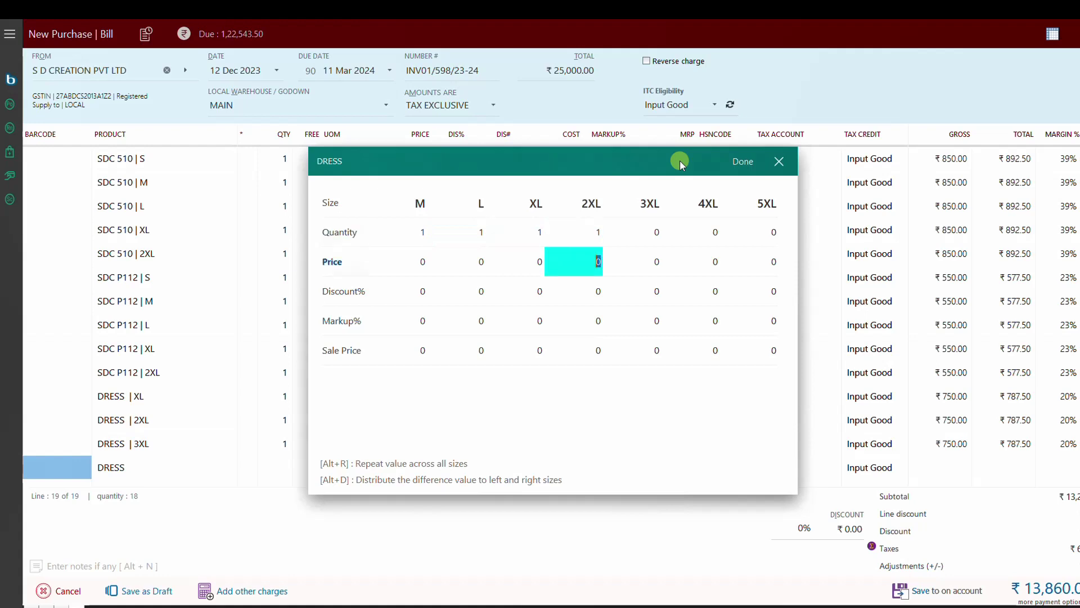
pyautogui.press('Left')
pyautogui.press('Left')
pyautogui.press('Left')
pyautogui.write('99')
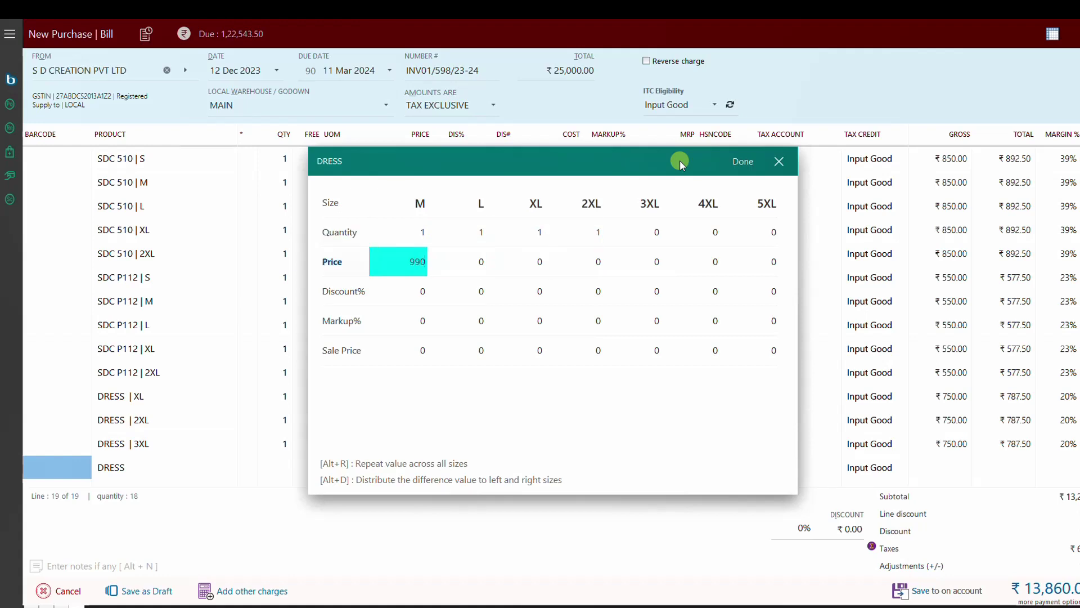
pyautogui.write('0')
pyautogui.hotkey('alt', 'r')
pyautogui.press('Down')
pyautogui.press('Down')
pyautogui.press('BackSpace')
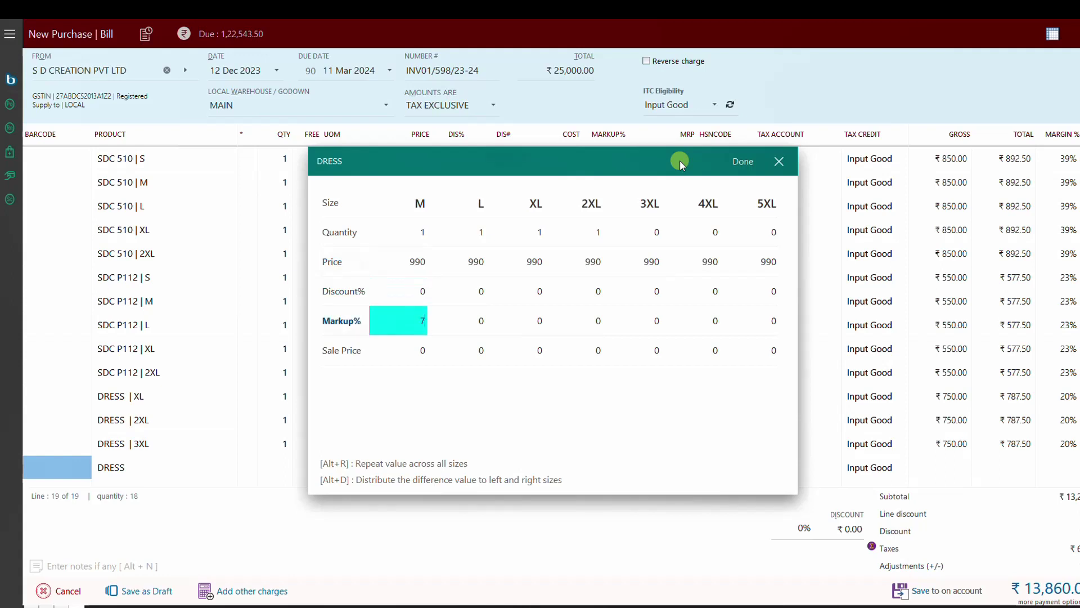
pyautogui.write('75')
pyautogui.hotkey('alt', 'r')
pyautogui.press('Return')
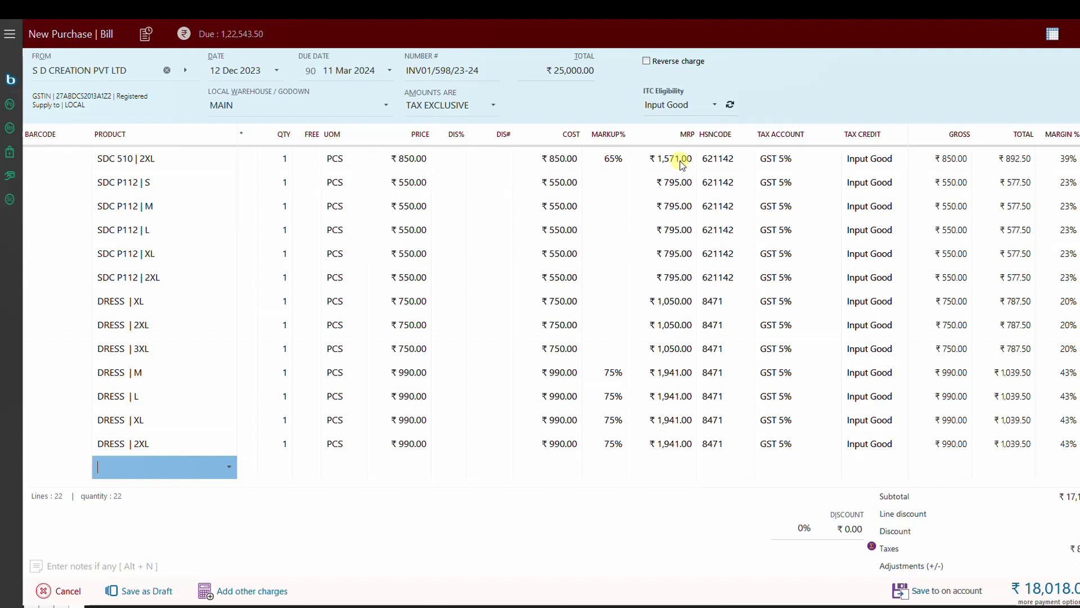
pyautogui.hotkey('shift', 'Tab')
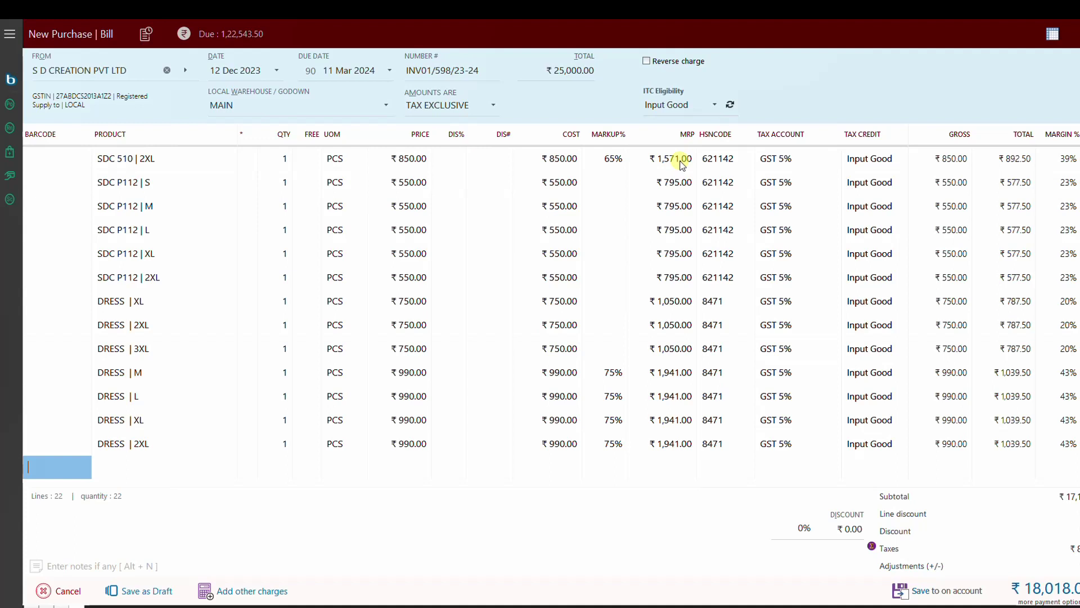
pyautogui.press('Up')
pyautogui.press('Up')
pyautogui.press('Up')
pyautogui.press('Up')
pyautogui.press('Up')
pyautogui.press('Up')
pyautogui.press('Up')
pyautogui.press('Up')
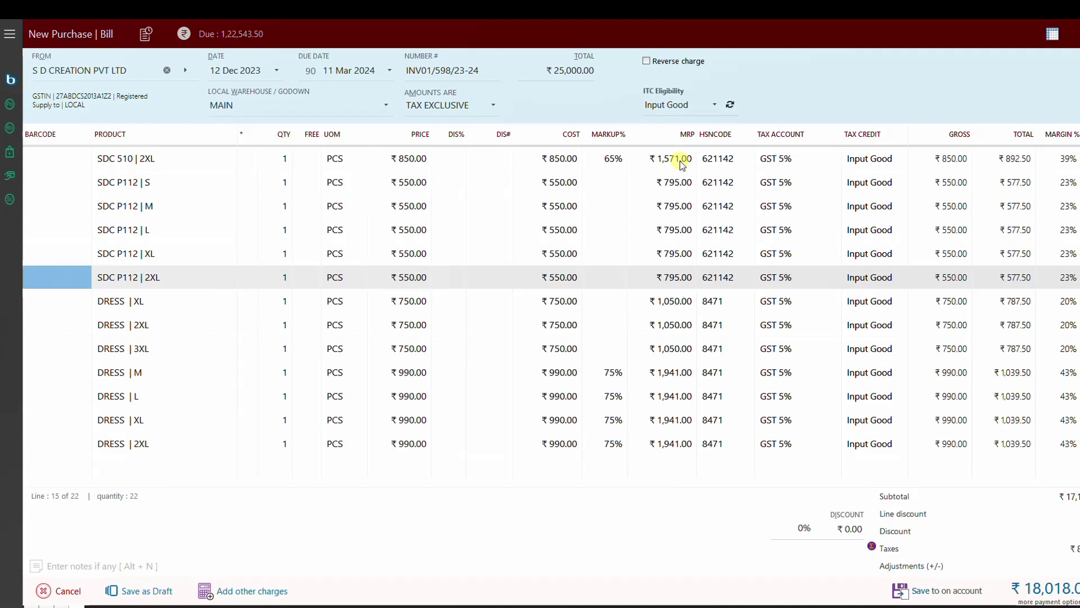
pyautogui.press('Down')
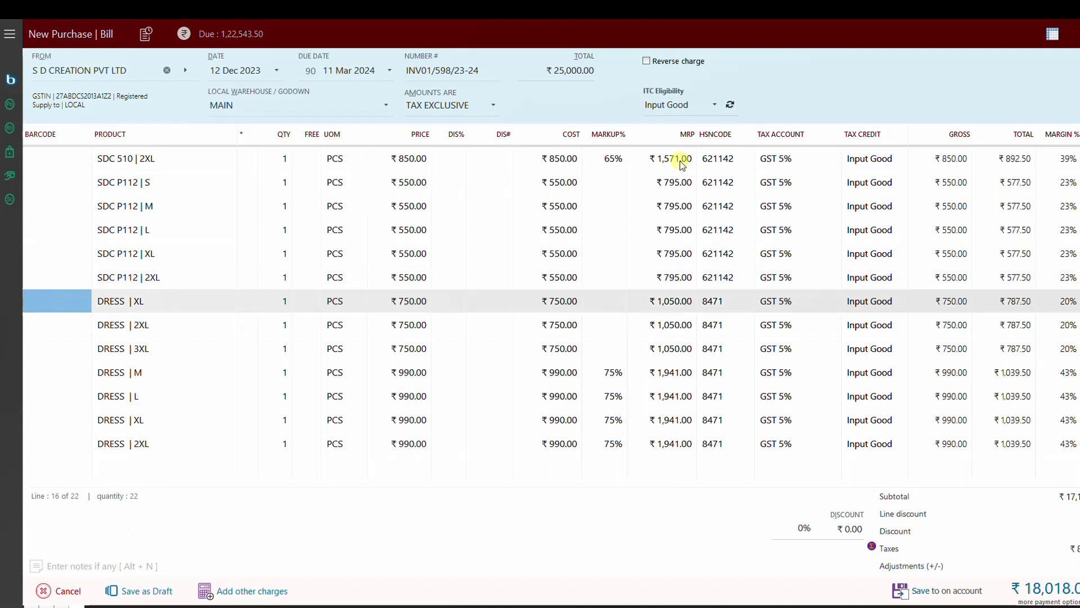
pyautogui.press('Up')
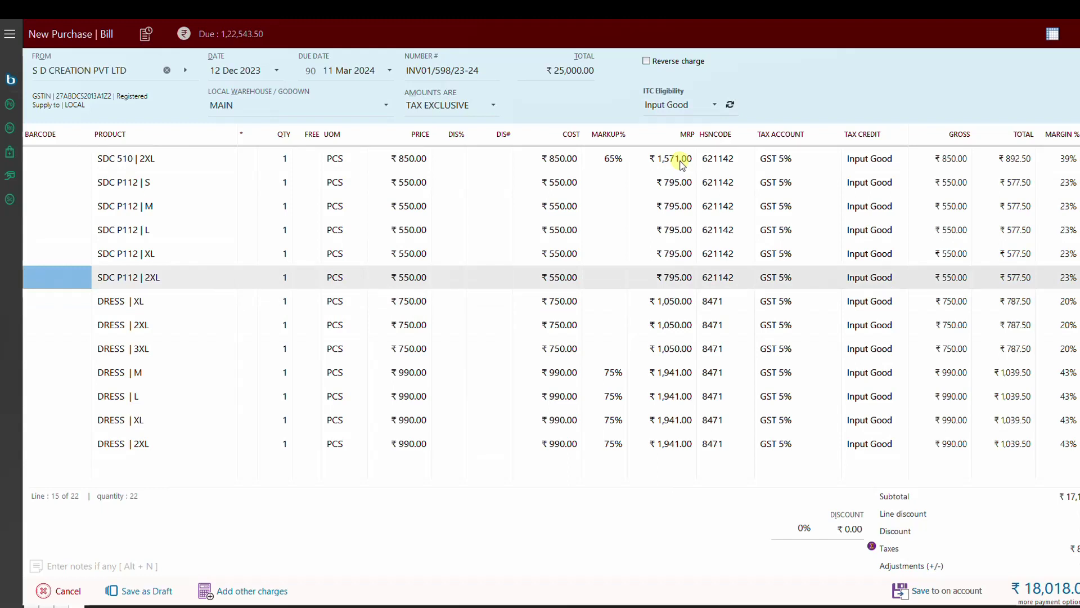
pyautogui.press('Down')
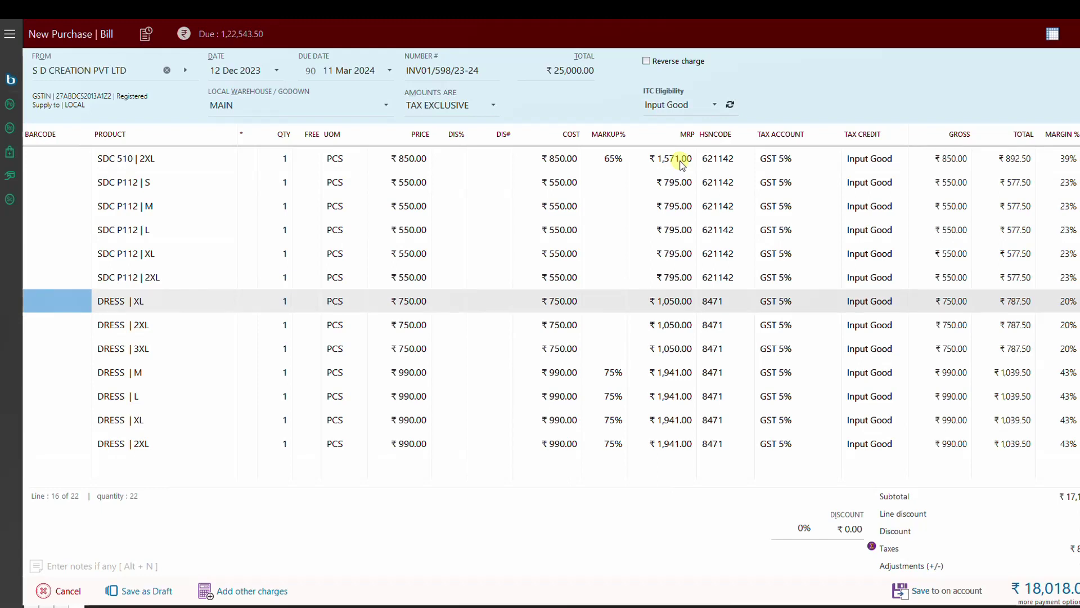
pyautogui.press('Down')
pyautogui.press('Down')
pyautogui.press('Down')
pyautogui.press('Down')
pyautogui.press('Down')
pyautogui.press('Down')
pyautogui.press('Down')
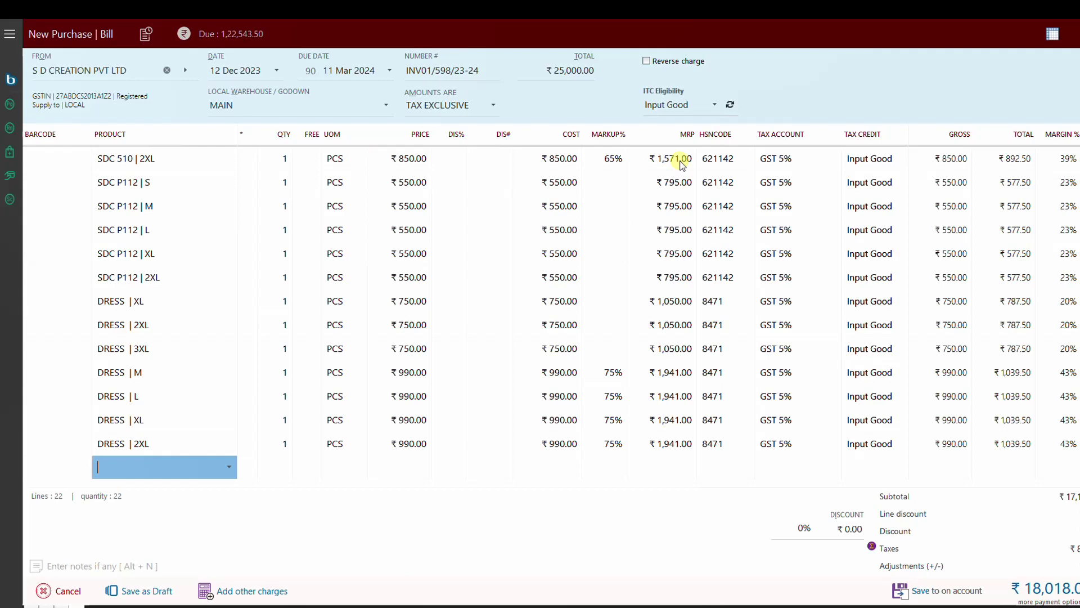
# Step: From a FROCK product search, create and save a new product named FROCK BABY
pyautogui.write('FROCK')
pyautogui.press('Return')
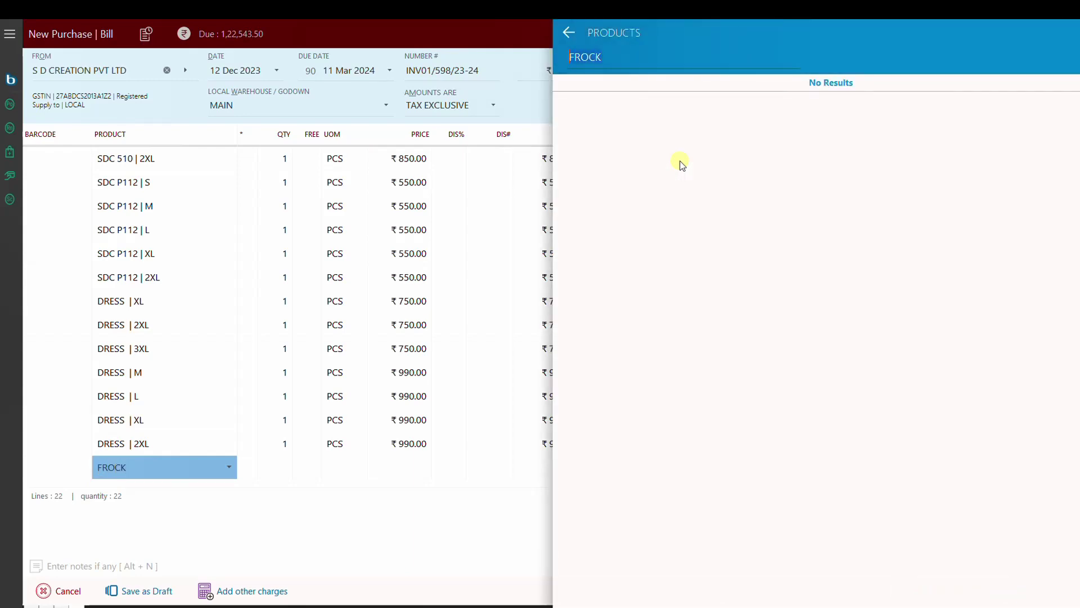
pyautogui.press('Return')
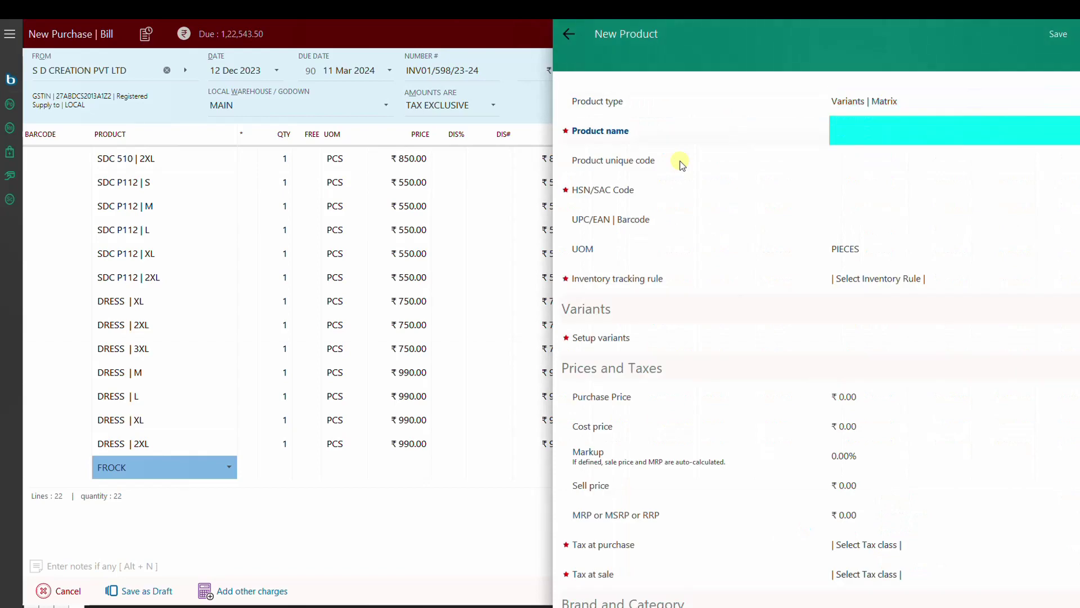
pyautogui.click(880, 133)
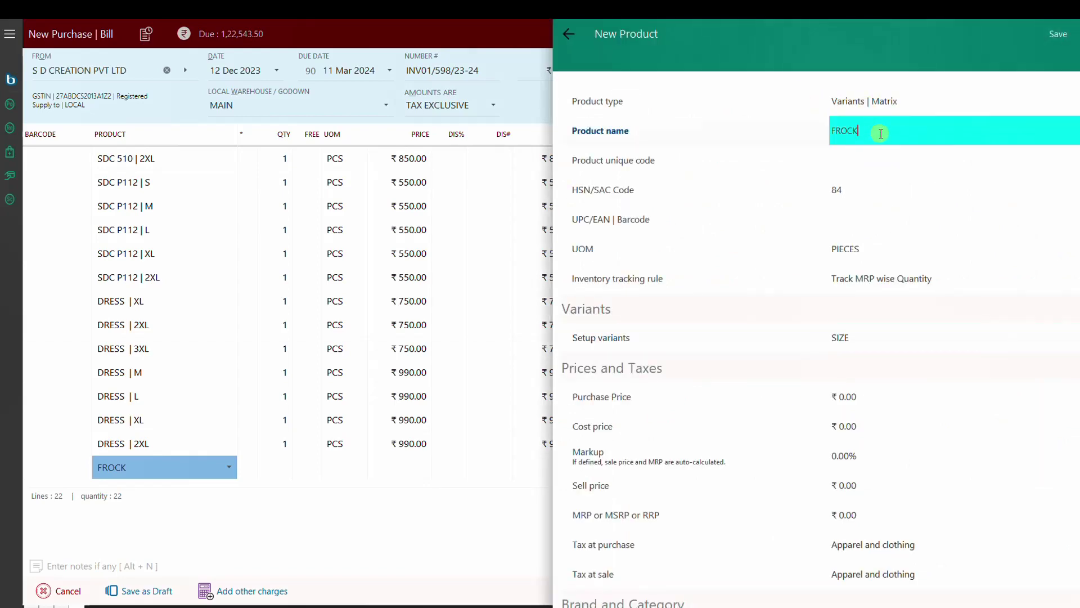
pyautogui.write('BABY')
pyautogui.hotkey('ctrl', 's')
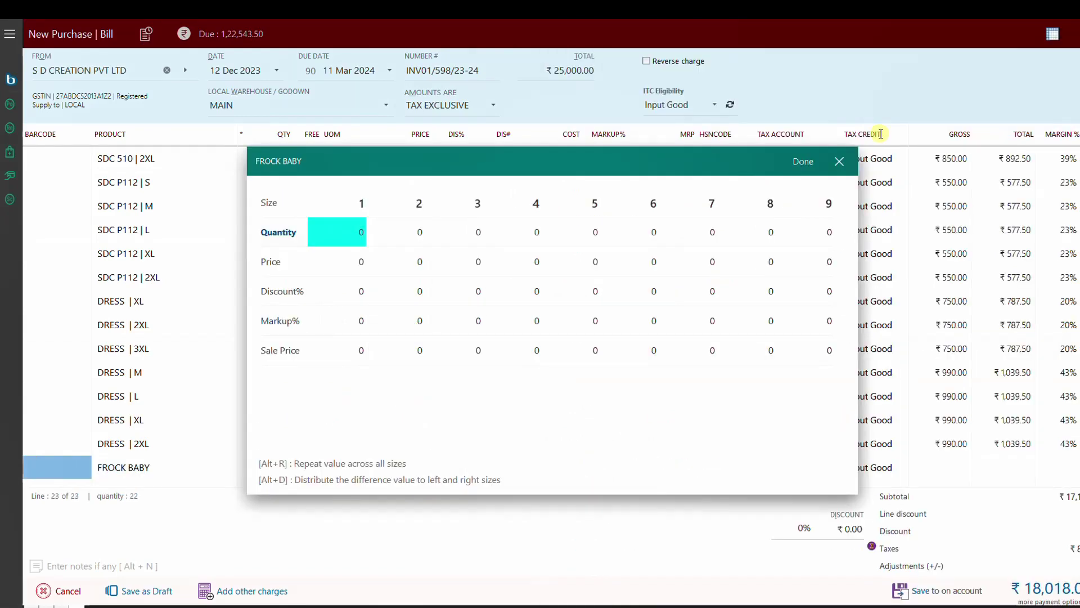
# Step: Apply quantity 1 and price 1450 to every FROCK BABY size
pyautogui.press('Tab')
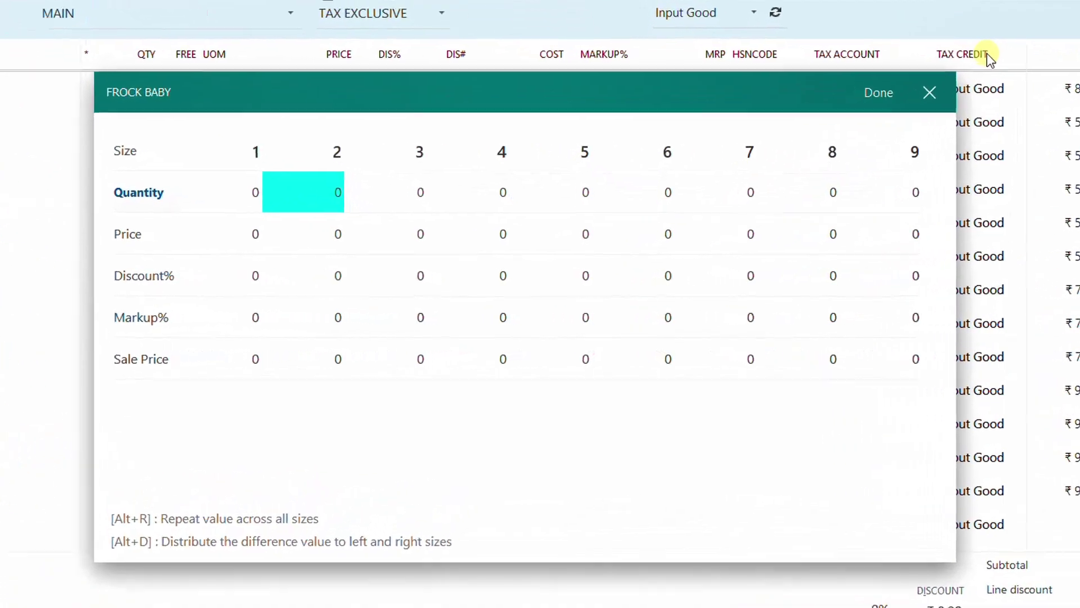
pyautogui.hotkey('shift', 'Tab')
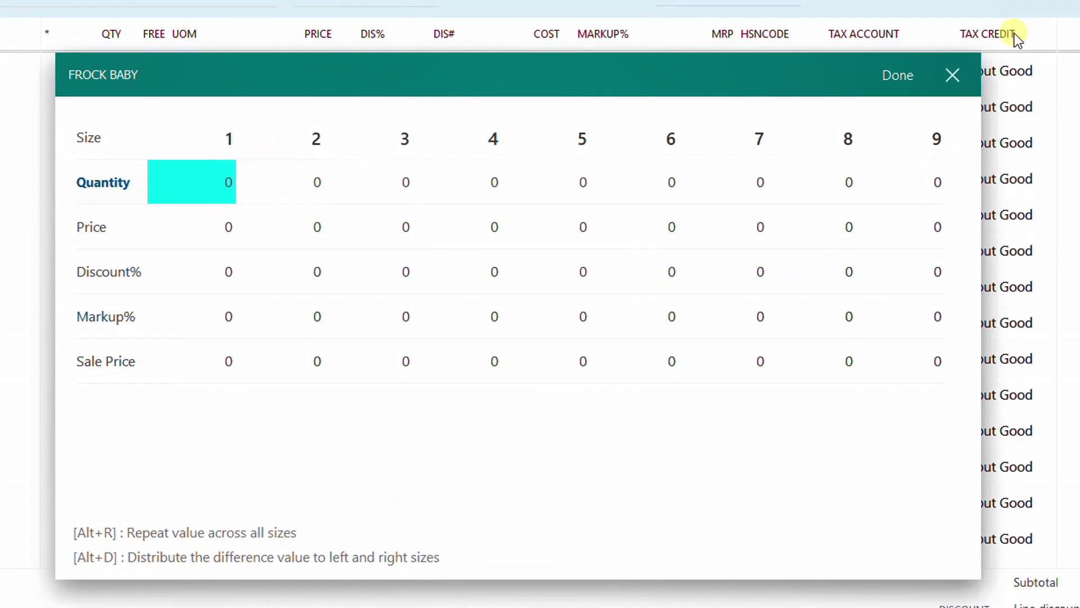
pyautogui.write('1')
pyautogui.hotkey('alt', 'r')
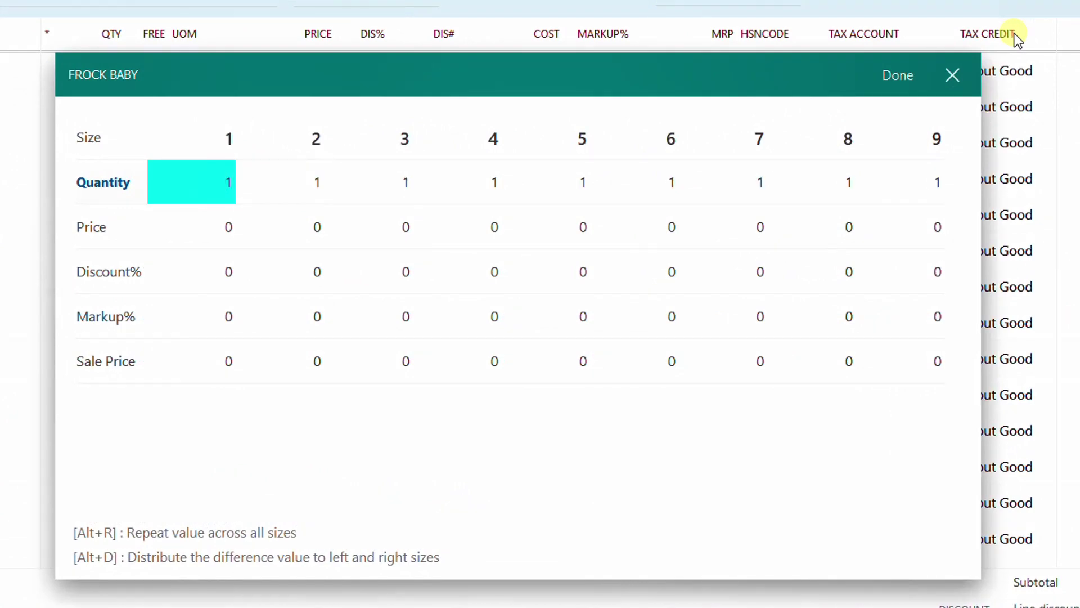
pyautogui.press('Down')
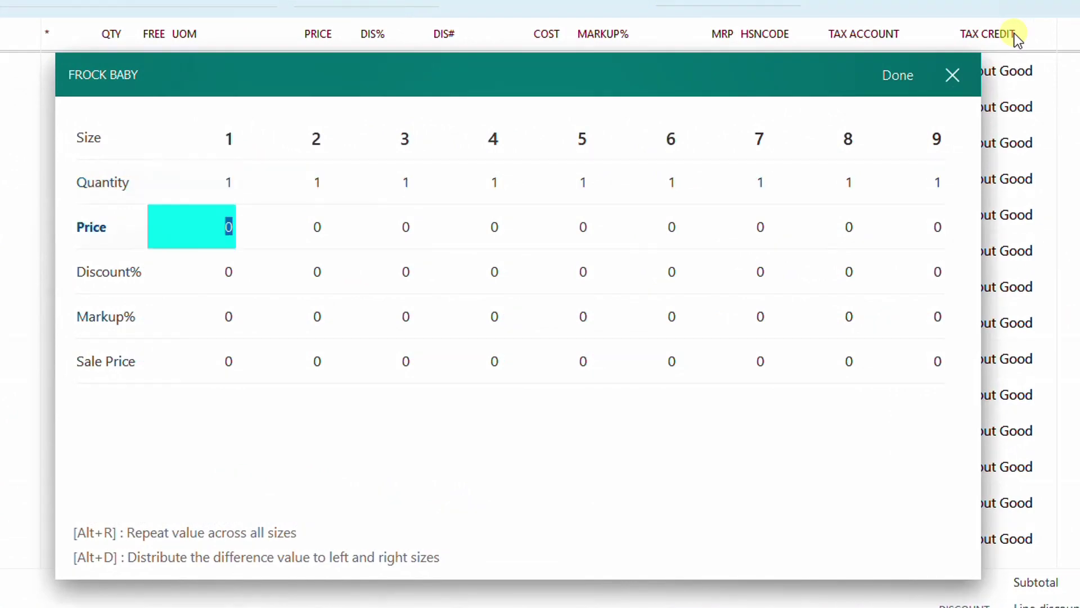
pyautogui.press('Tab')
pyautogui.press('Tab')
pyautogui.press('Tab')
pyautogui.write('1450')
pyautogui.hotkey('alt', 'r')
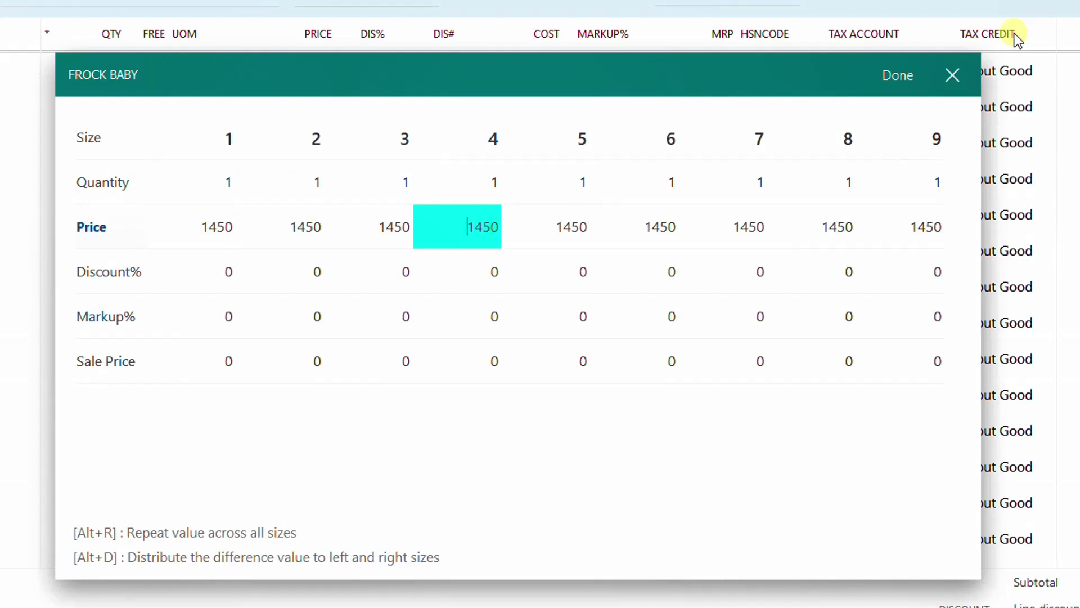
# Step: Set sale price 2250 at size 4, spread in steps of 50, and add sizes to the bill
pyautogui.press('Down')
pyautogui.press('Down')
pyautogui.press('Down')
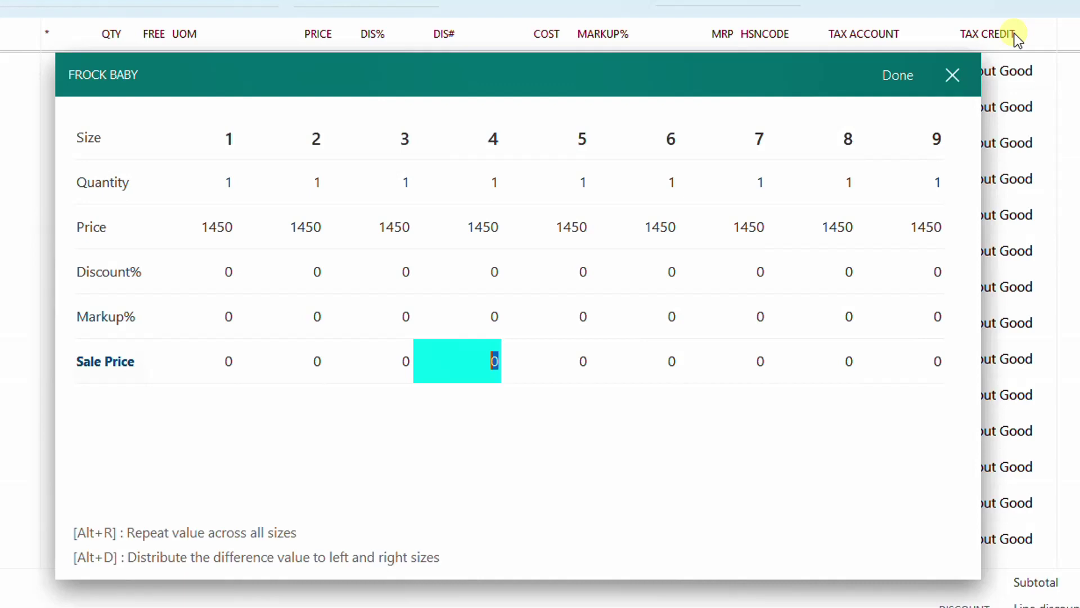
pyautogui.write('2250')
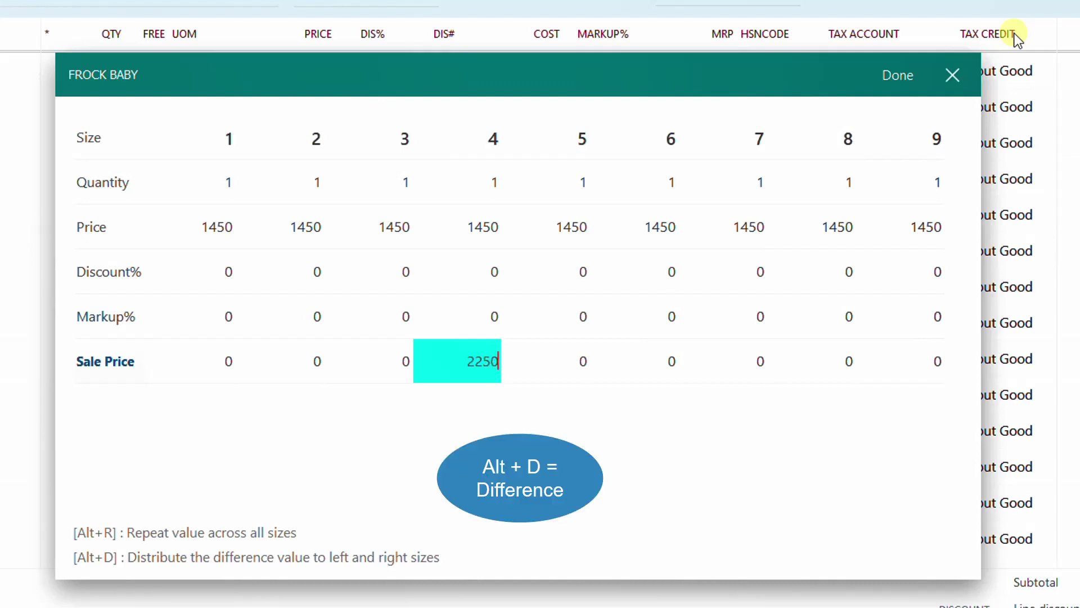
pyautogui.hotkey('alt', 'd')
pyautogui.write('50')
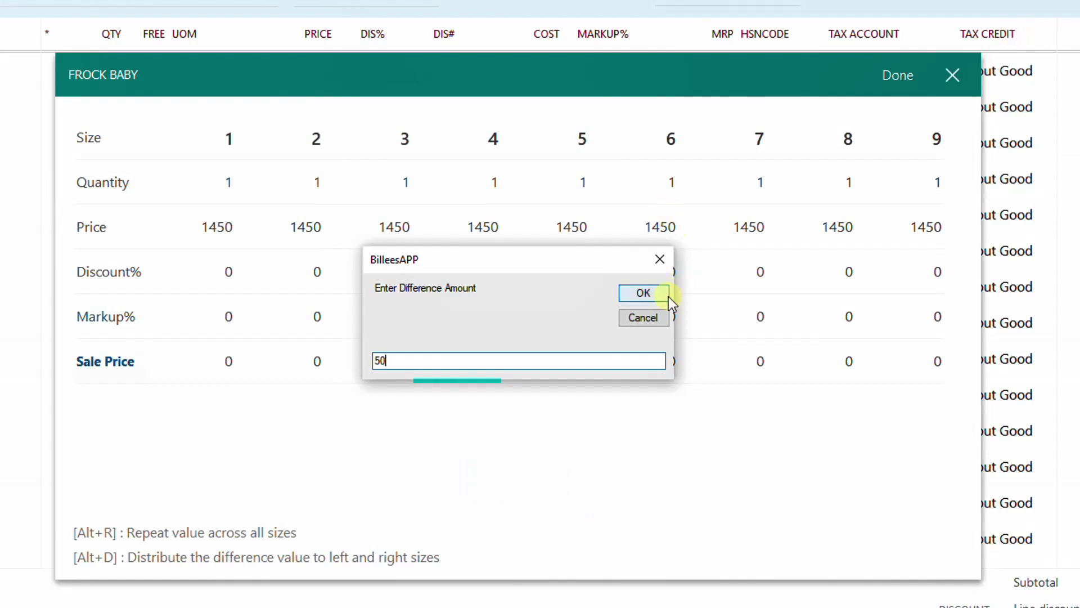
pyautogui.click(644, 294)
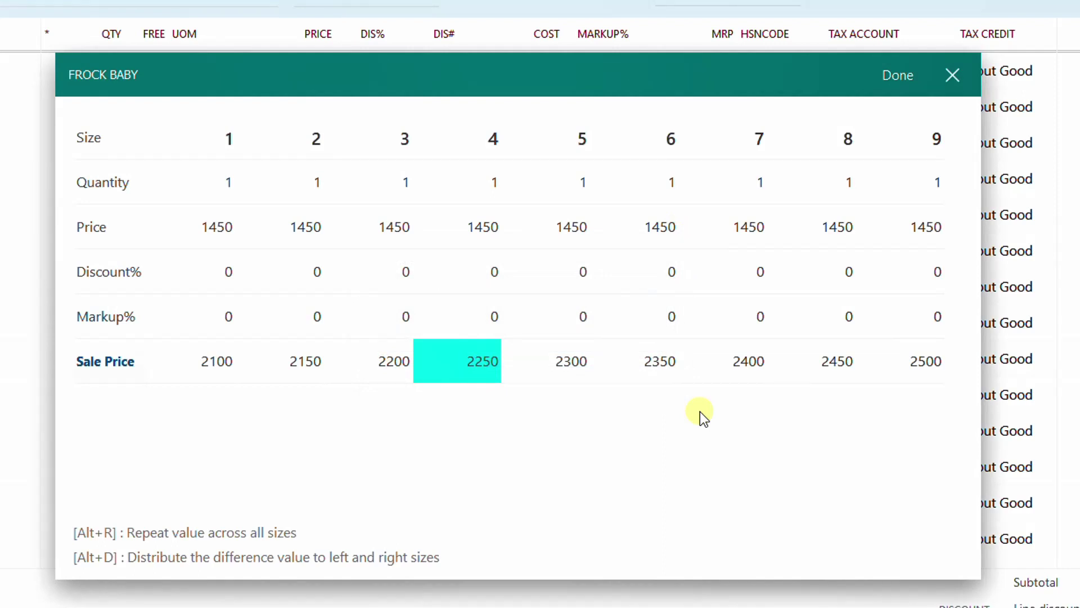
pyautogui.click(899, 77)
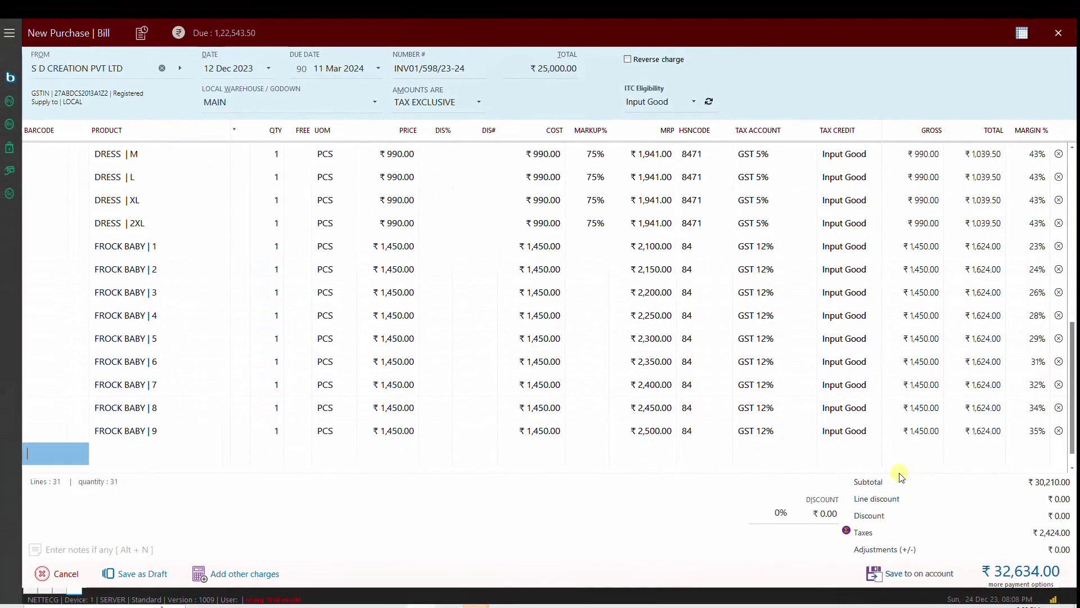
# Step: Try saving the bill on account, then correct its entered total to 36,634
pyautogui.click(929, 585)
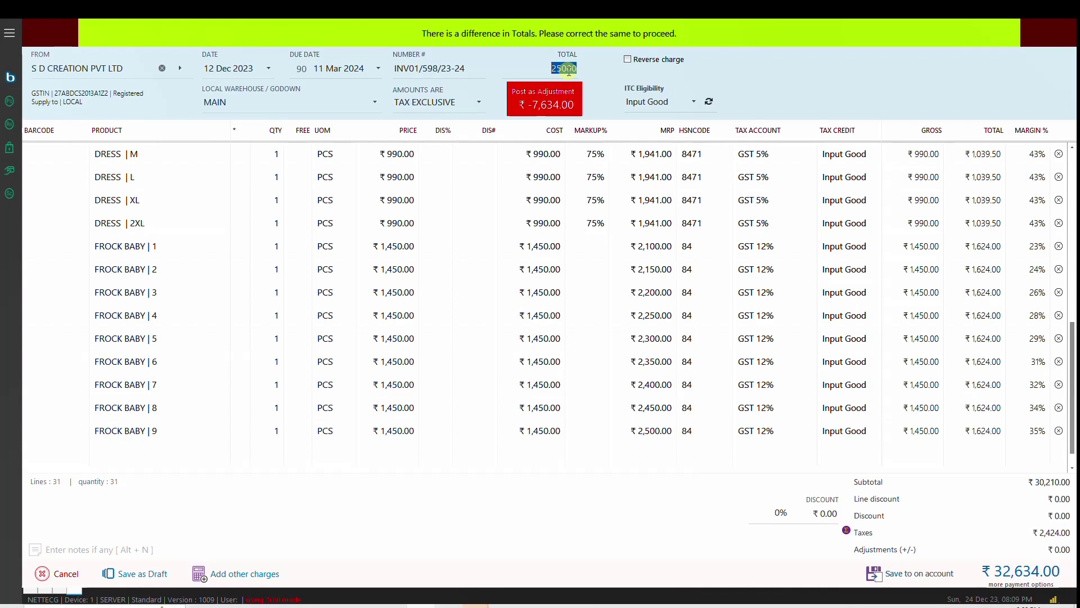
pyautogui.write('3634')
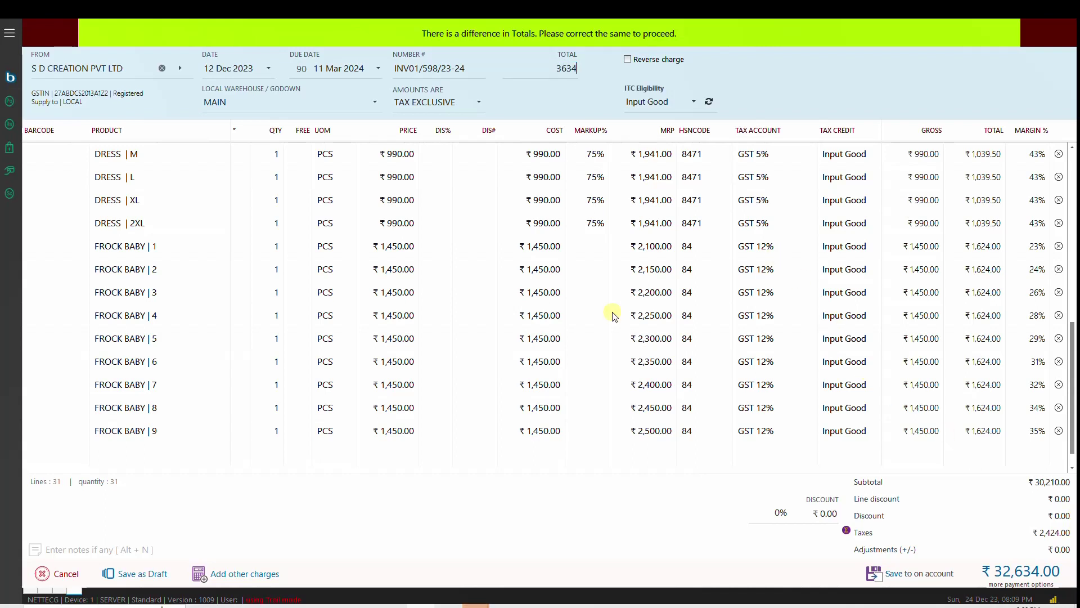
pyautogui.press('BackSpace')
pyautogui.press('BackSpace')
pyautogui.write('634')
pyautogui.press('Tab')
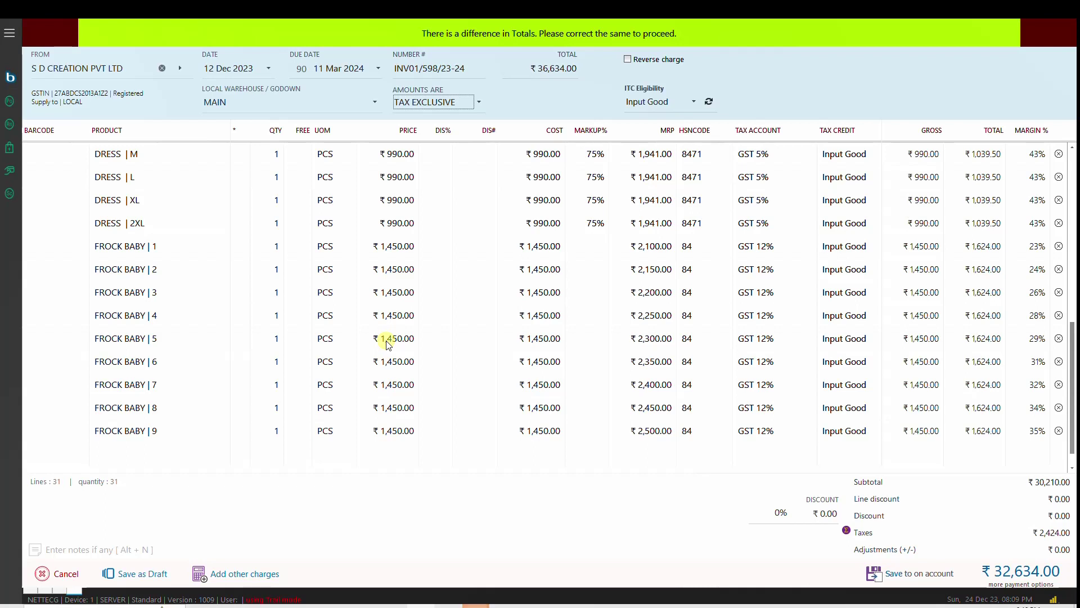
# Step: Save the S D CREATION purchase bill INV01/598/23-24 as a draft
pyautogui.click(59, 573)
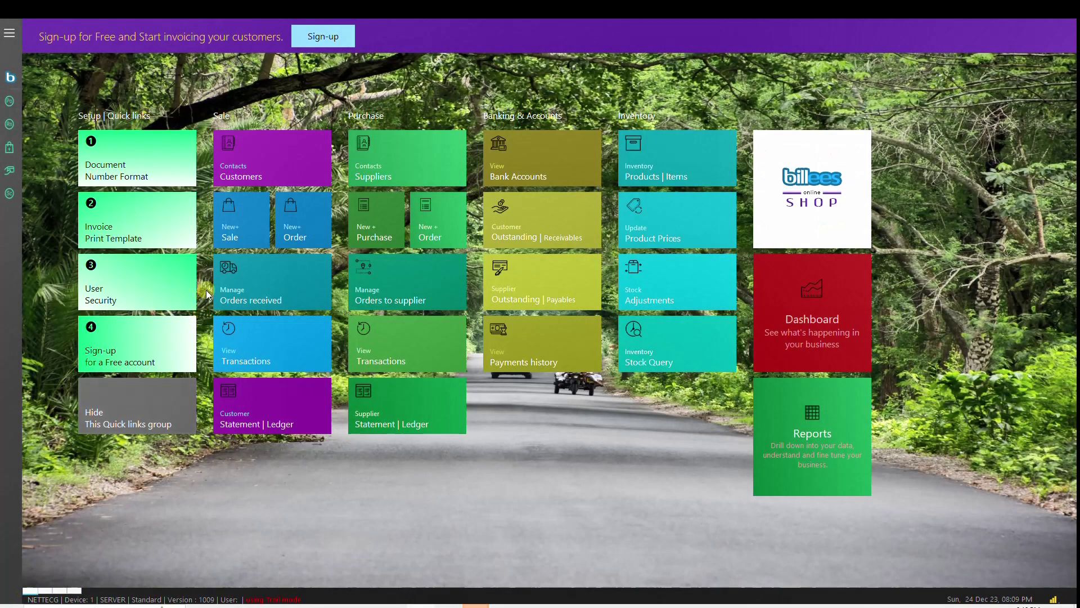
pyautogui.click(234, 229)
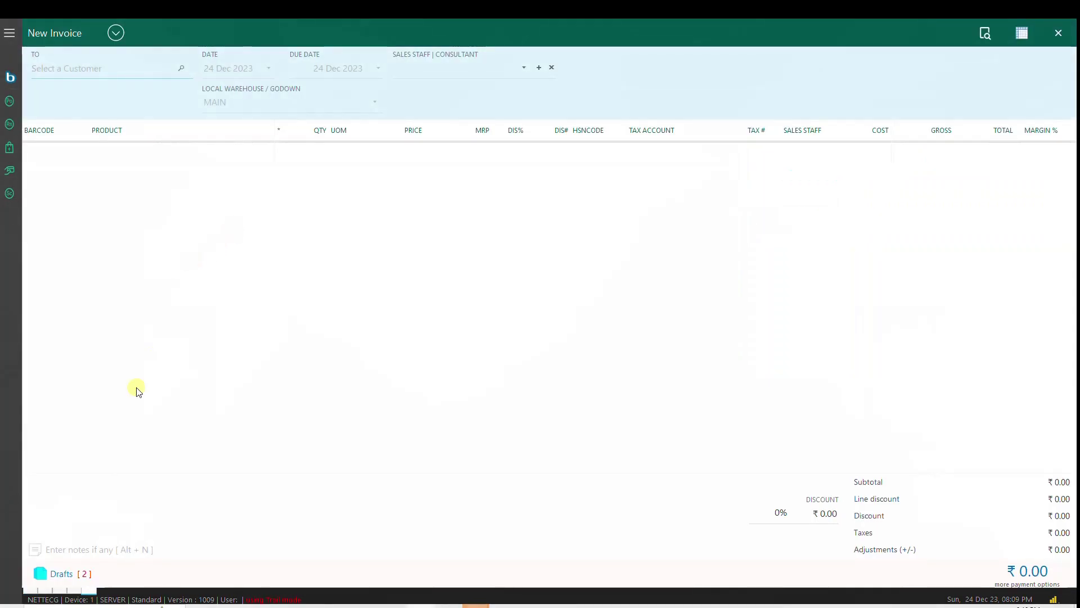
pyautogui.click(74, 592)
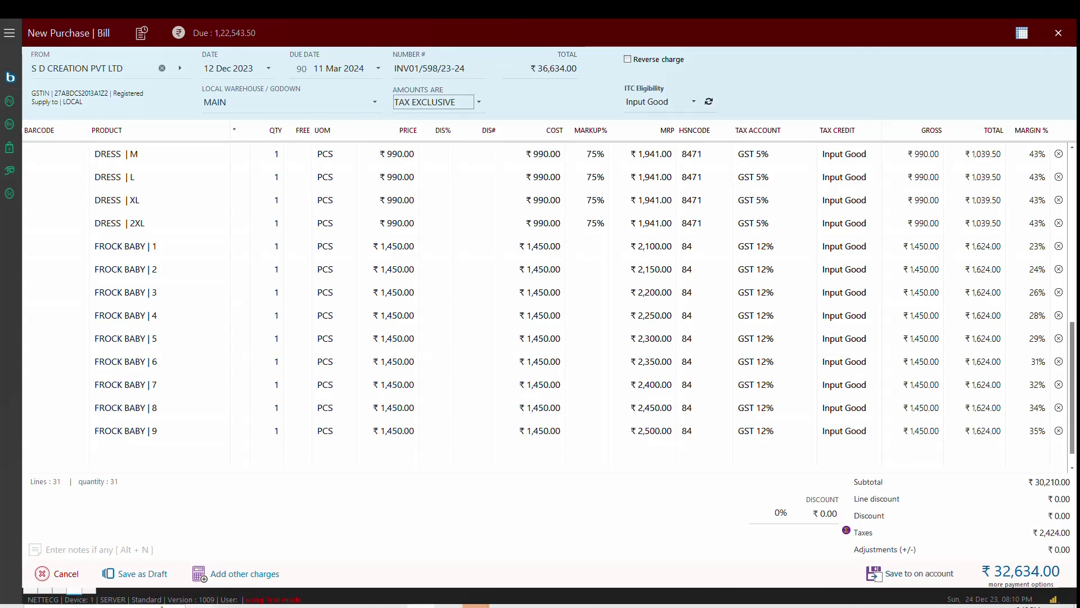
pyautogui.click(135, 573)
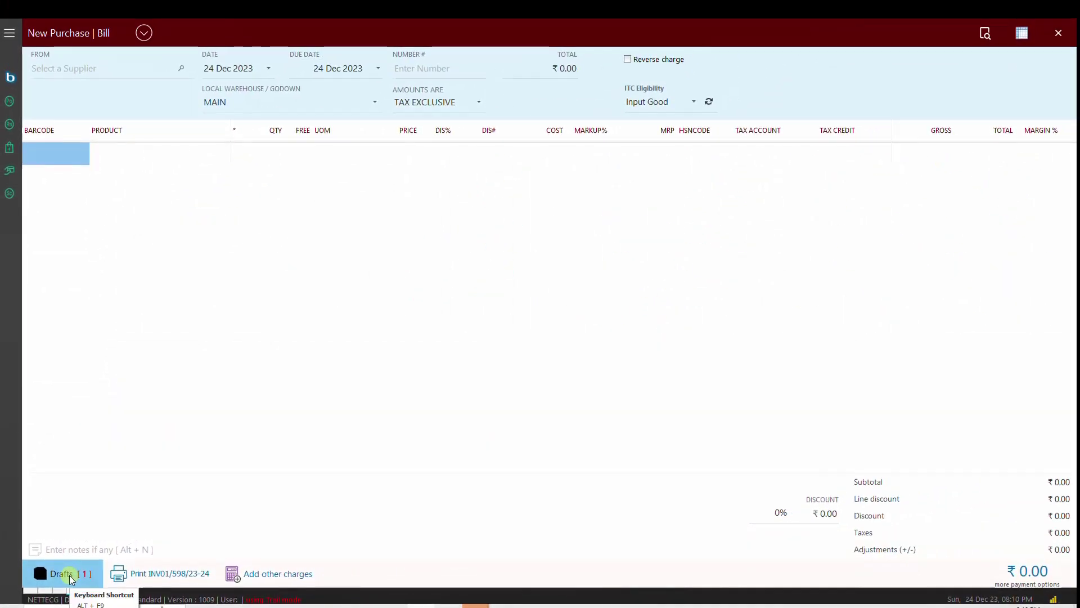
# Step: Reopen draft INV01/598/23-24 and save it on account, updated to today's date
pyautogui.click(72, 579)
pyautogui.click(1023, 87)
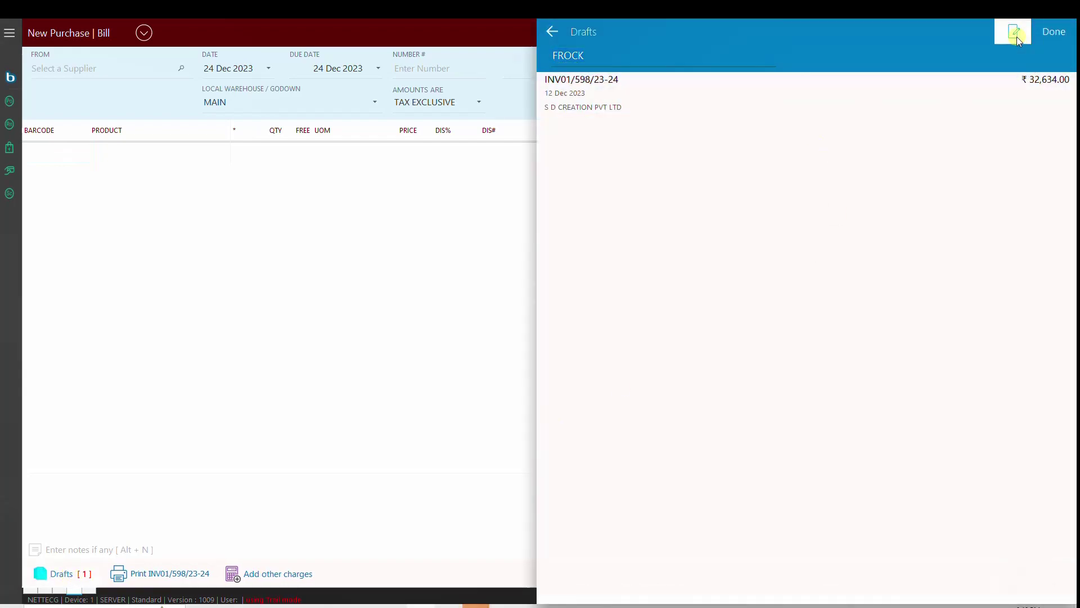
pyautogui.click(1014, 32)
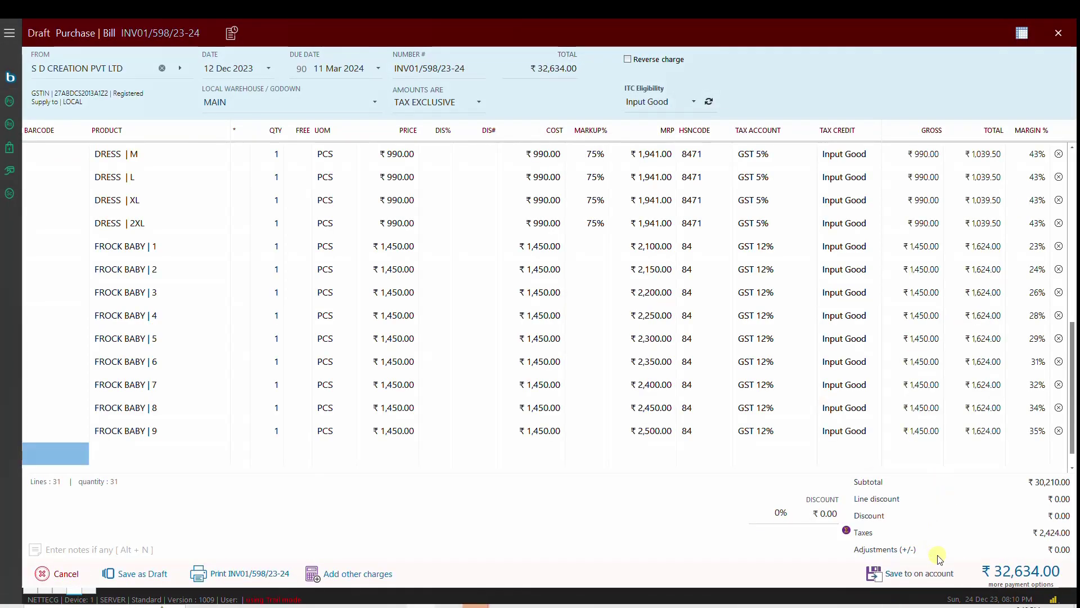
pyautogui.click(932, 573)
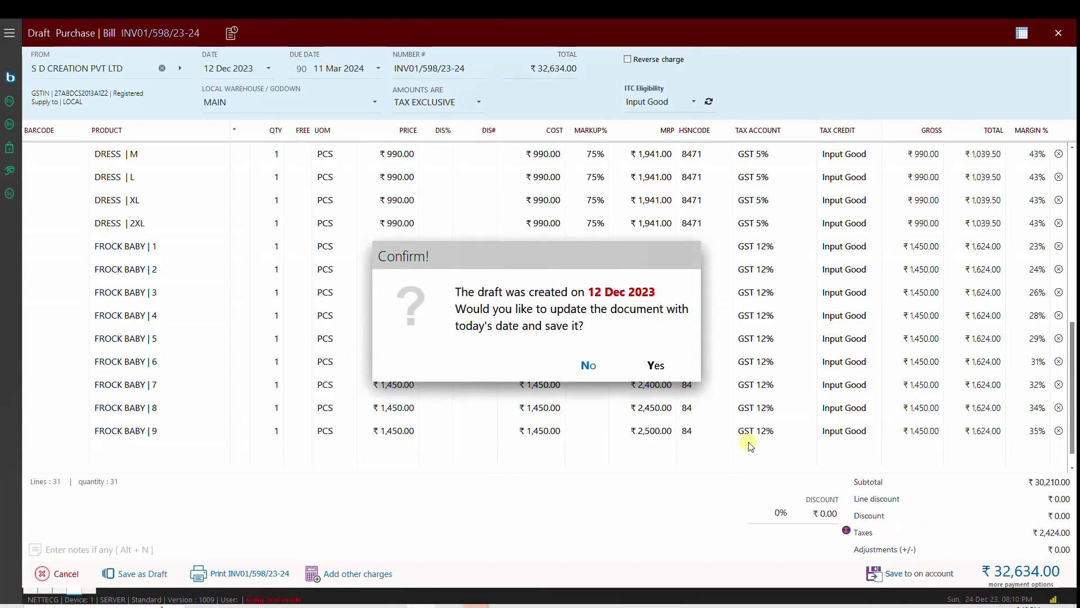
pyautogui.click(658, 366)
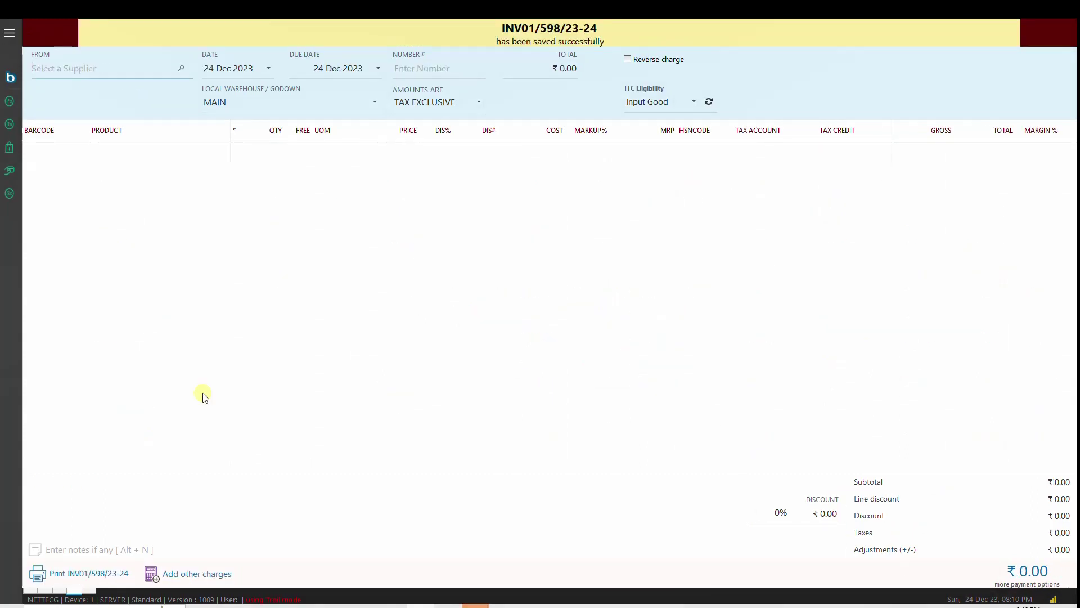
# Step: Set barcode label quantity to 3 for every INV01/598/23-24 item, then close without saving
pyautogui.click(96, 573)
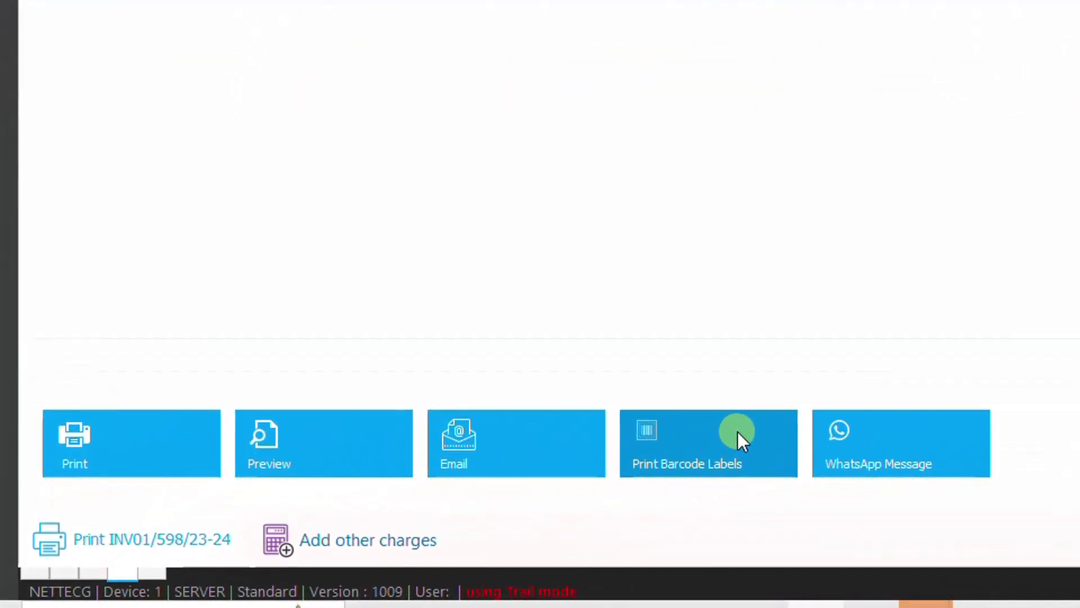
pyautogui.click(738, 431)
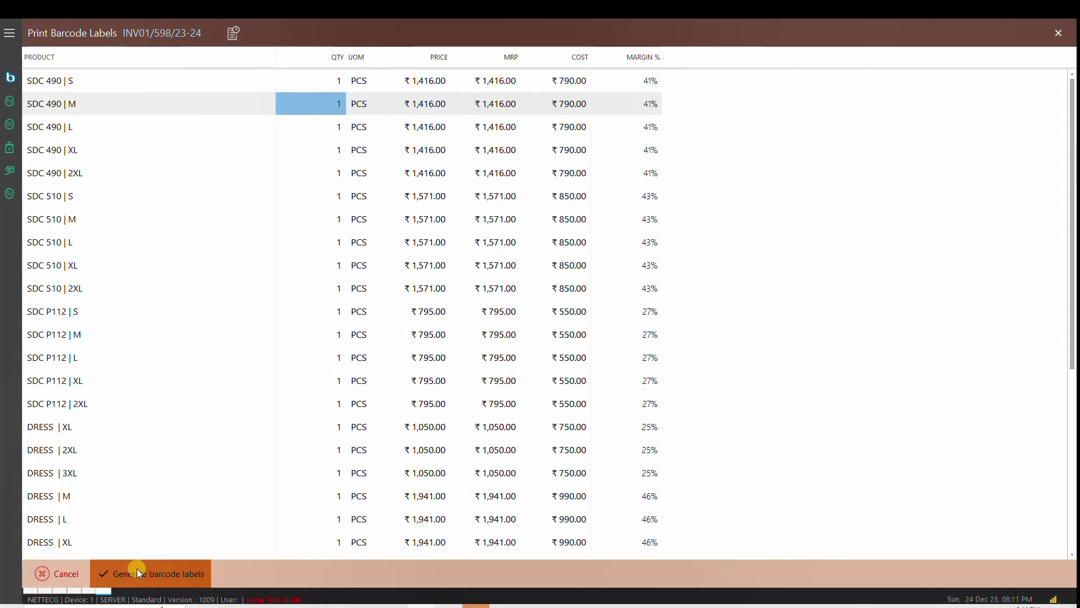
pyautogui.press('Up')
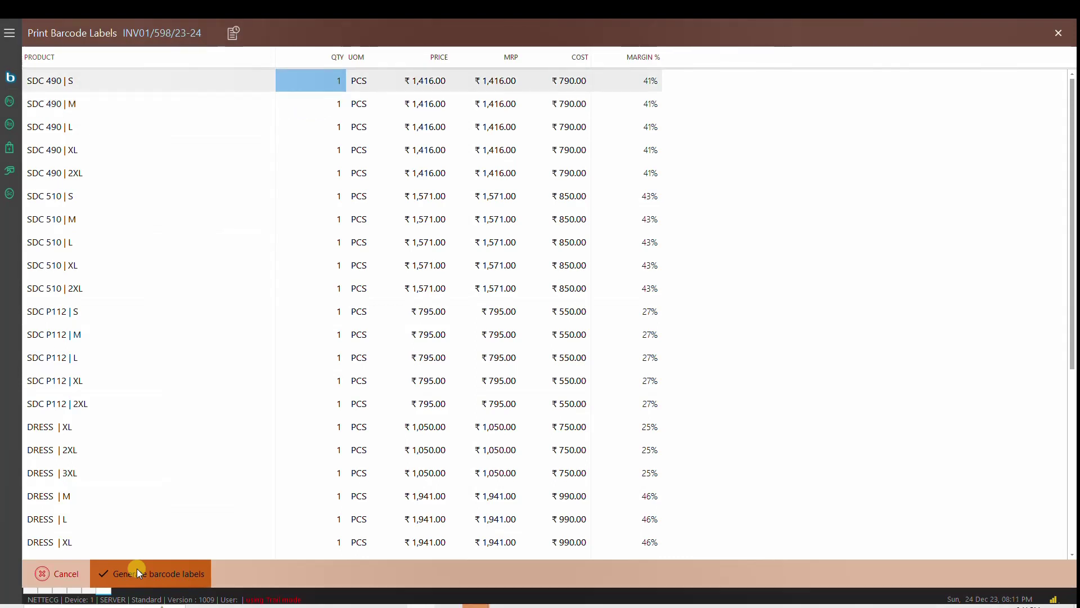
pyautogui.write('3')
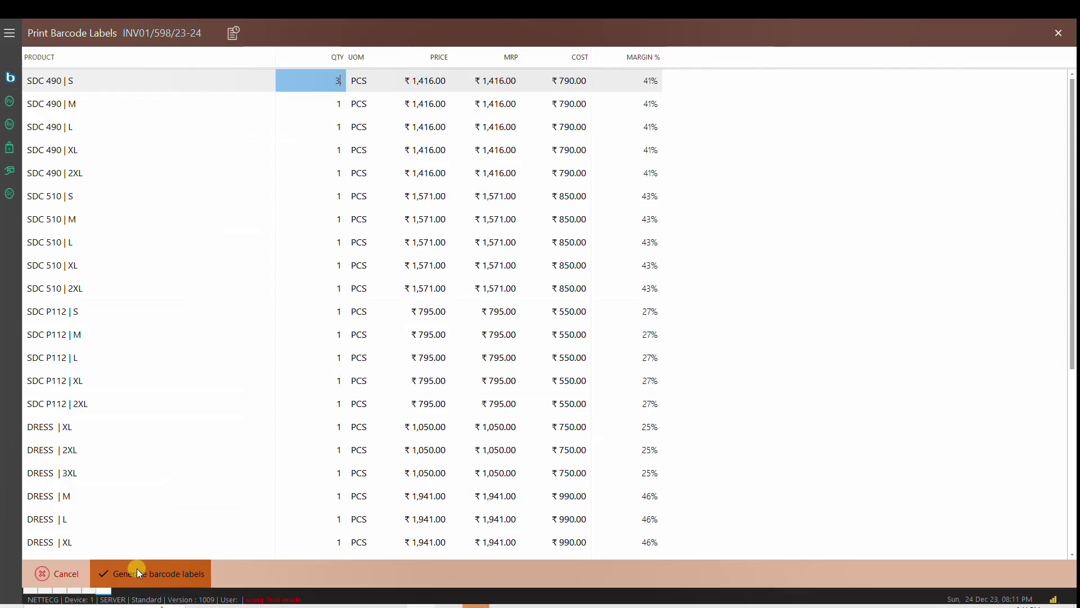
pyautogui.click(137, 568)
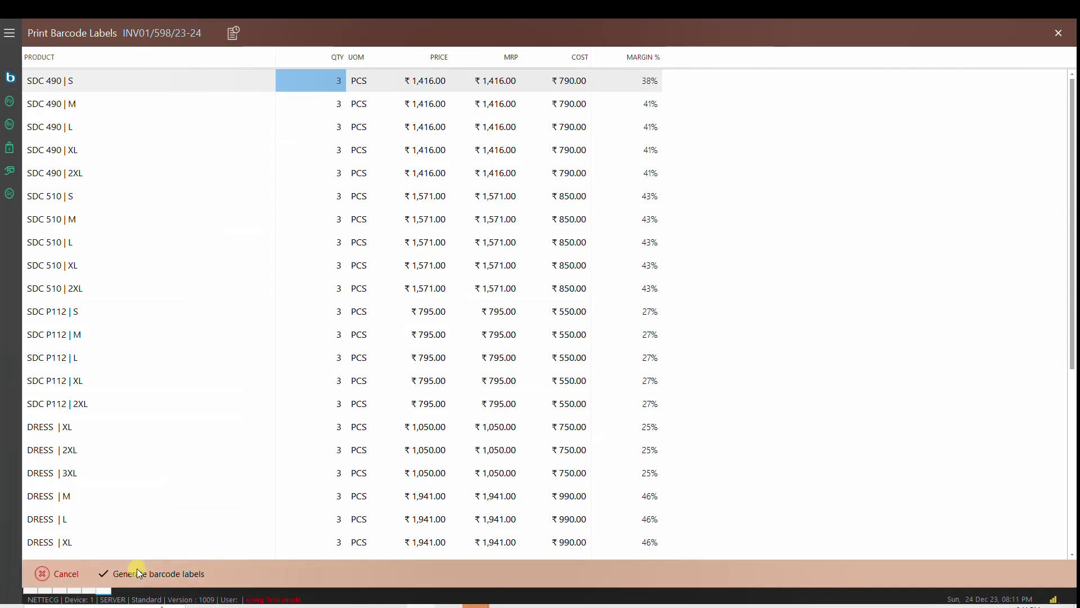
pyautogui.press('Down')
pyautogui.press('Down')
pyautogui.press('Down')
pyautogui.press('Down')
pyautogui.press('Down')
pyautogui.press('Down')
pyautogui.press('Down')
pyautogui.press('Down')
pyautogui.press('Down')
pyautogui.press('Down')
pyautogui.press('Down')
pyautogui.press('Down')
pyautogui.press('Down')
pyautogui.press('Down')
pyautogui.press('Down')
pyautogui.press('Down')
pyautogui.press('Down')
pyautogui.press('Down')
pyautogui.press('Down')
pyautogui.press('Down')
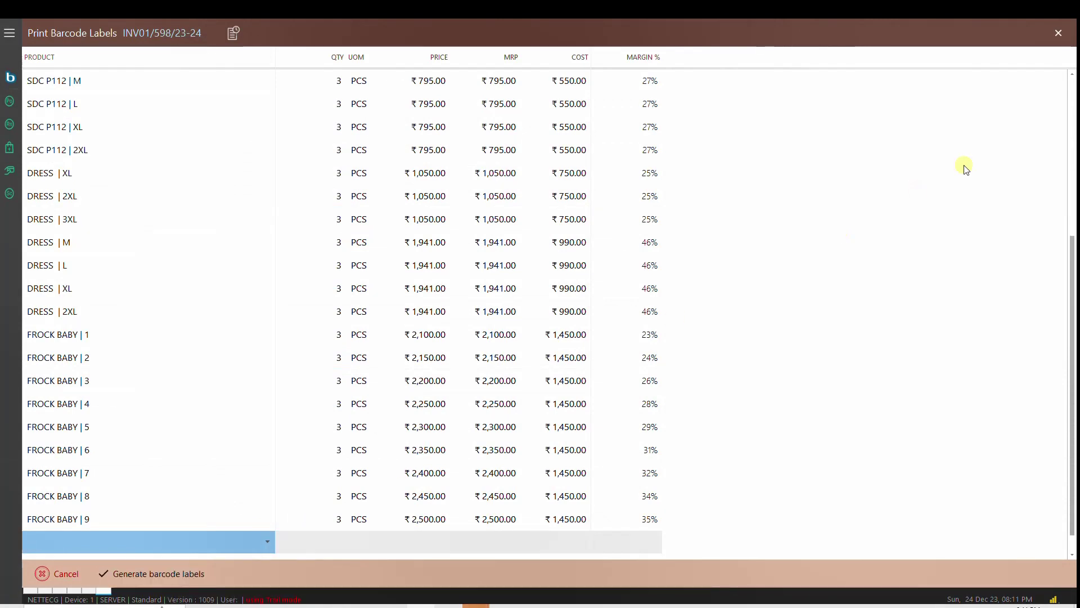
pyautogui.click(1058, 33)
pyautogui.click(657, 366)
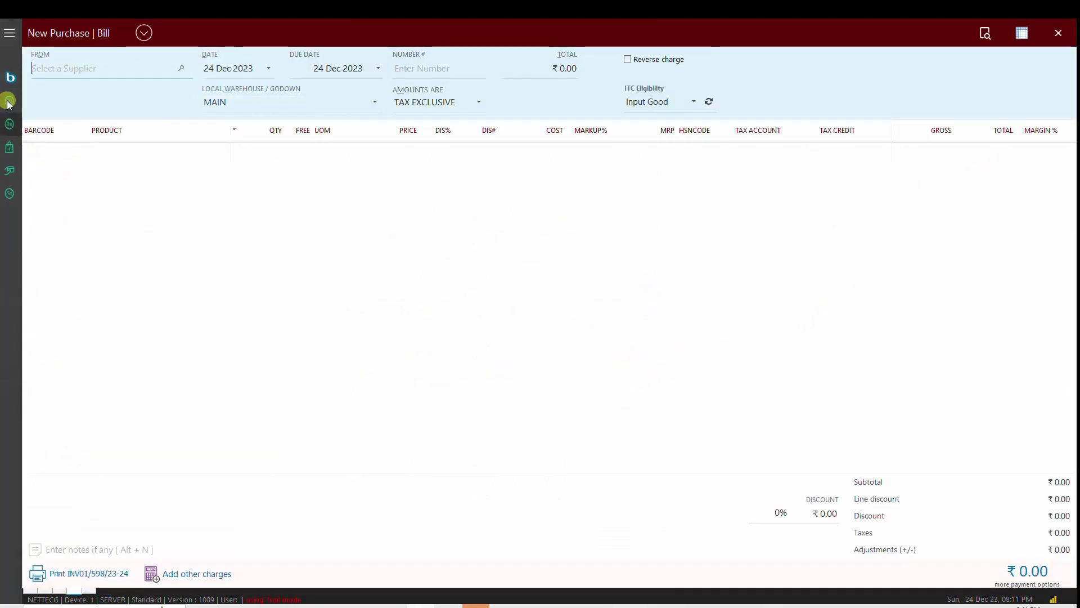
pyautogui.click(10, 33)
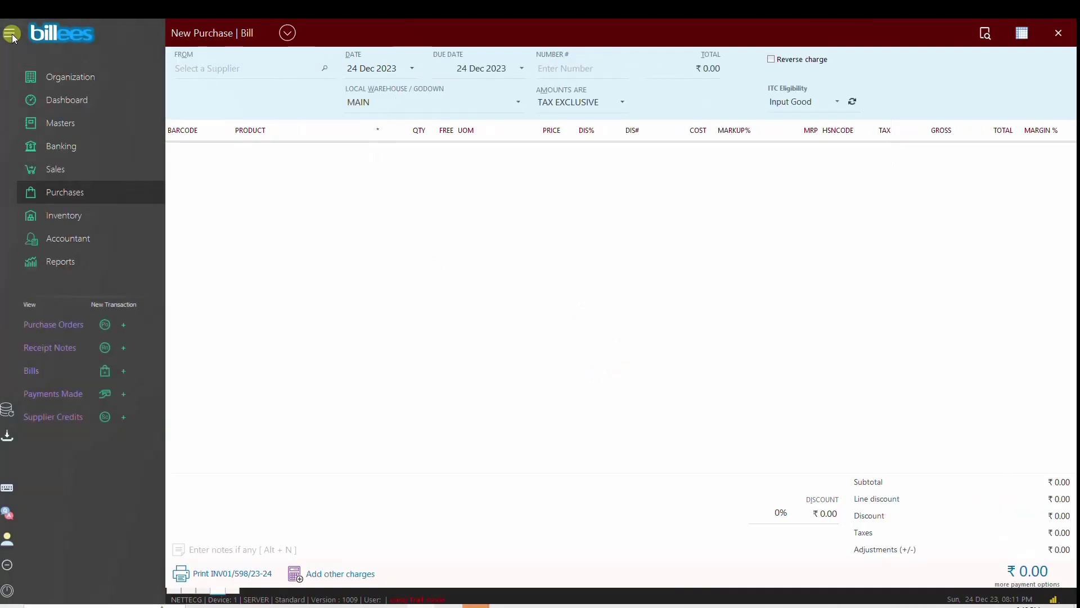
pyautogui.click(52, 214)
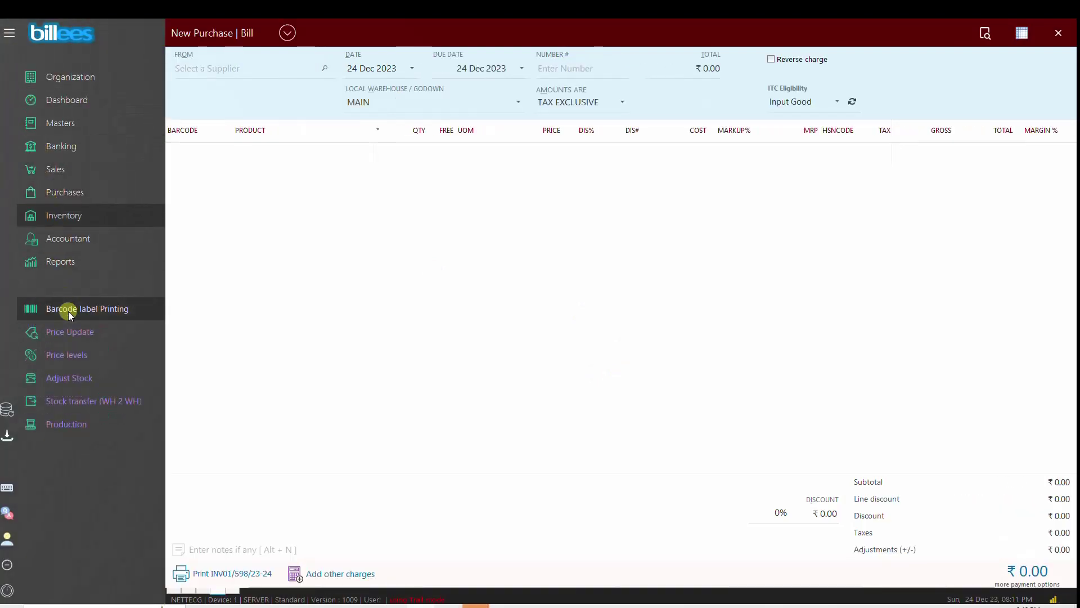
pyautogui.click(69, 312)
pyautogui.click(1015, 32)
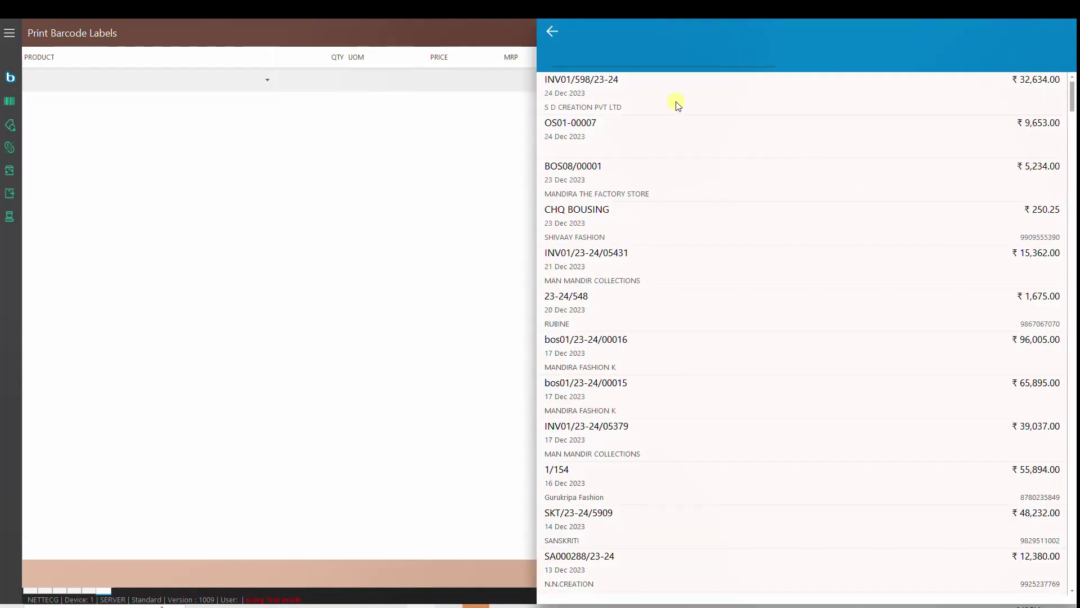
pyautogui.click(677, 105)
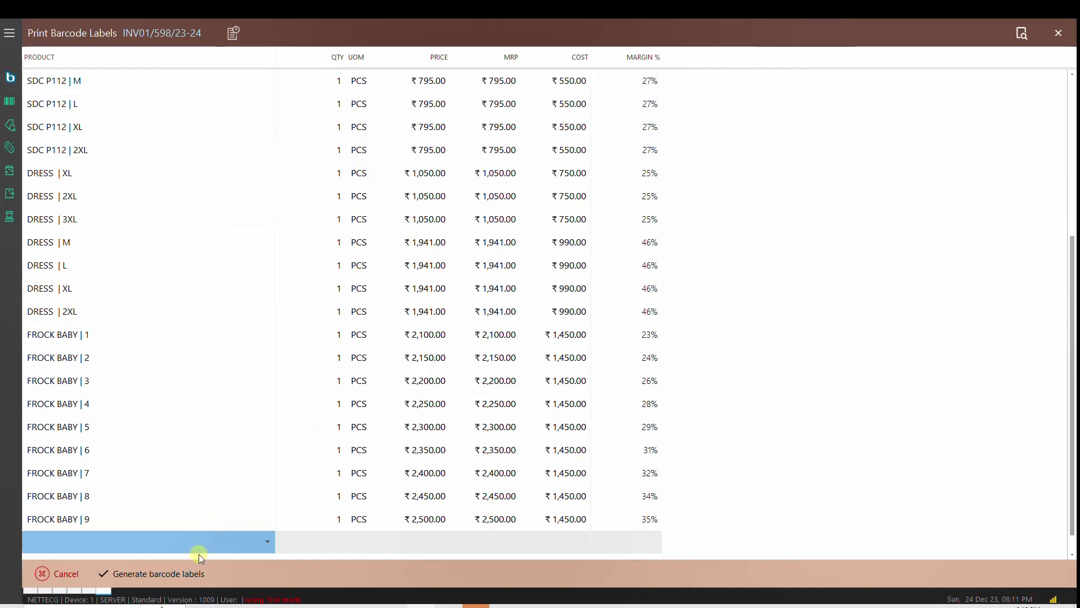
pyautogui.click(1059, 33)
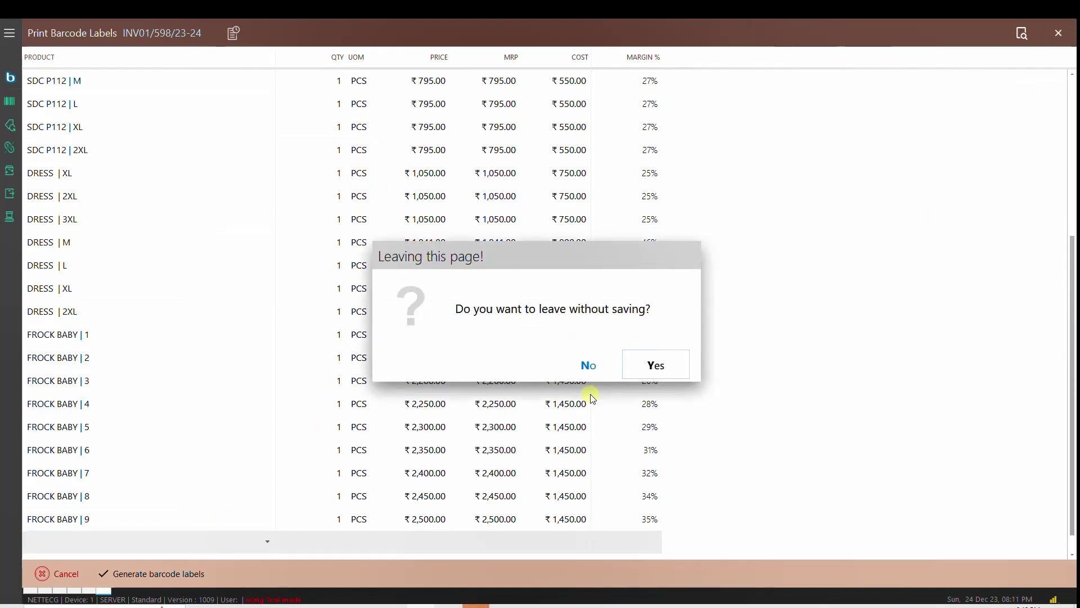
pyautogui.click(656, 365)
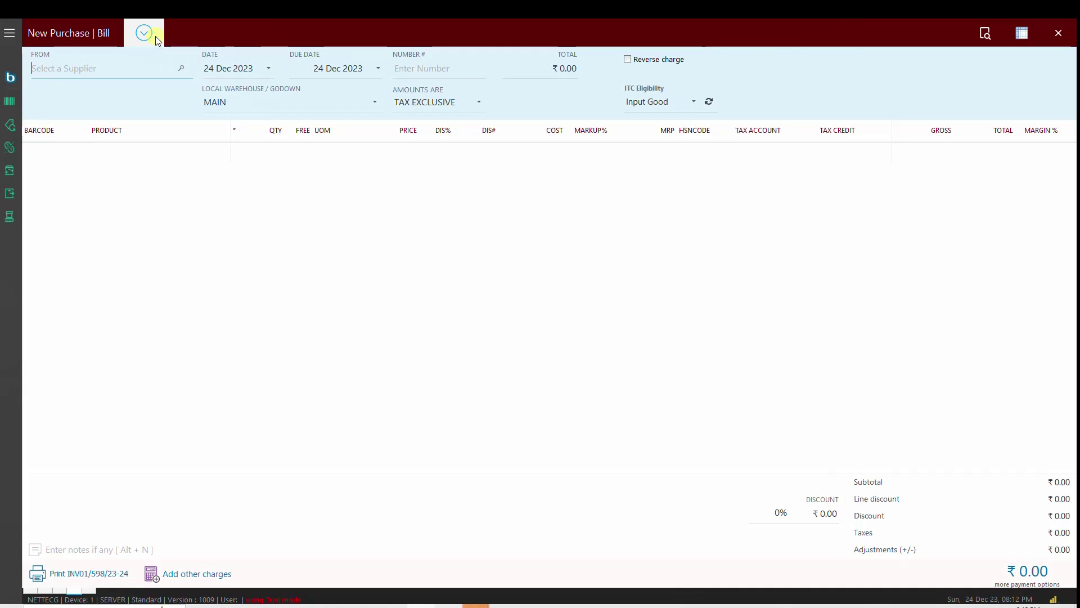
# Step: Start a new Purchase return / Supplier Credit document
pyautogui.click(155, 36)
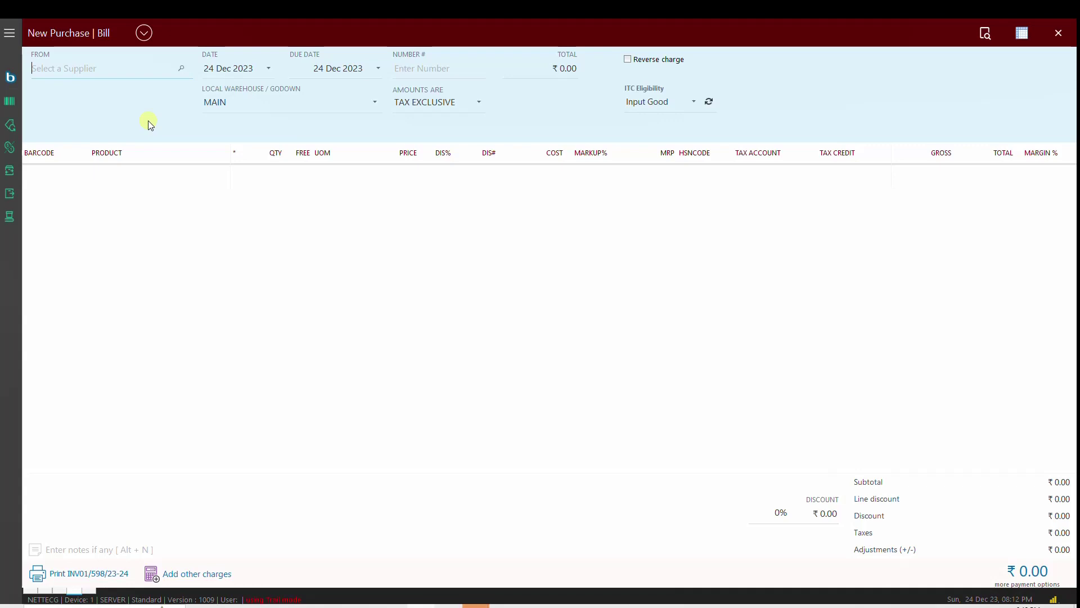
pyautogui.click(144, 33)
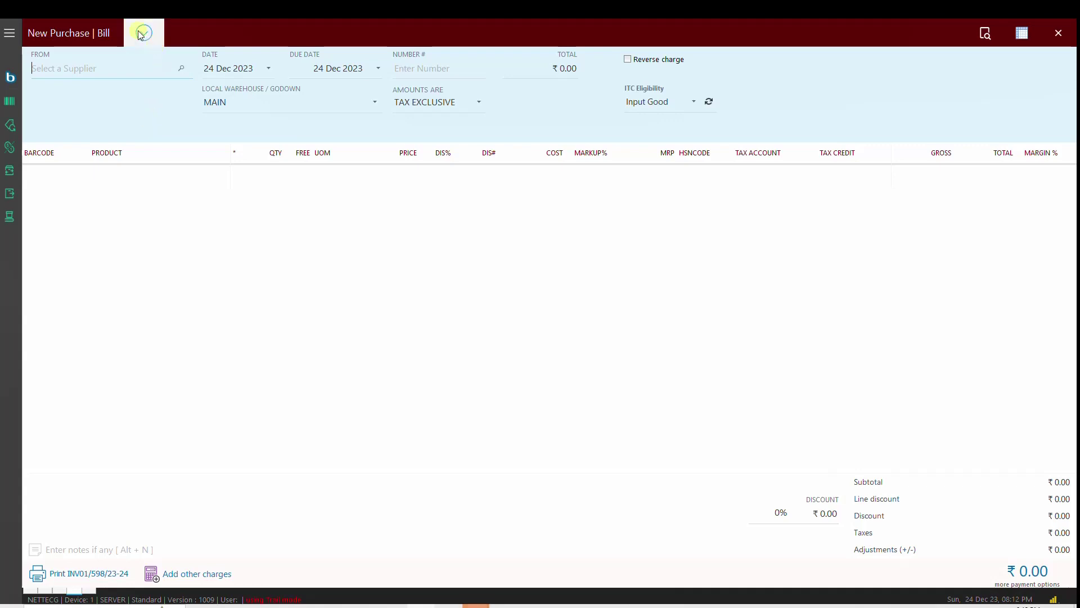
pyautogui.click(313, 97)
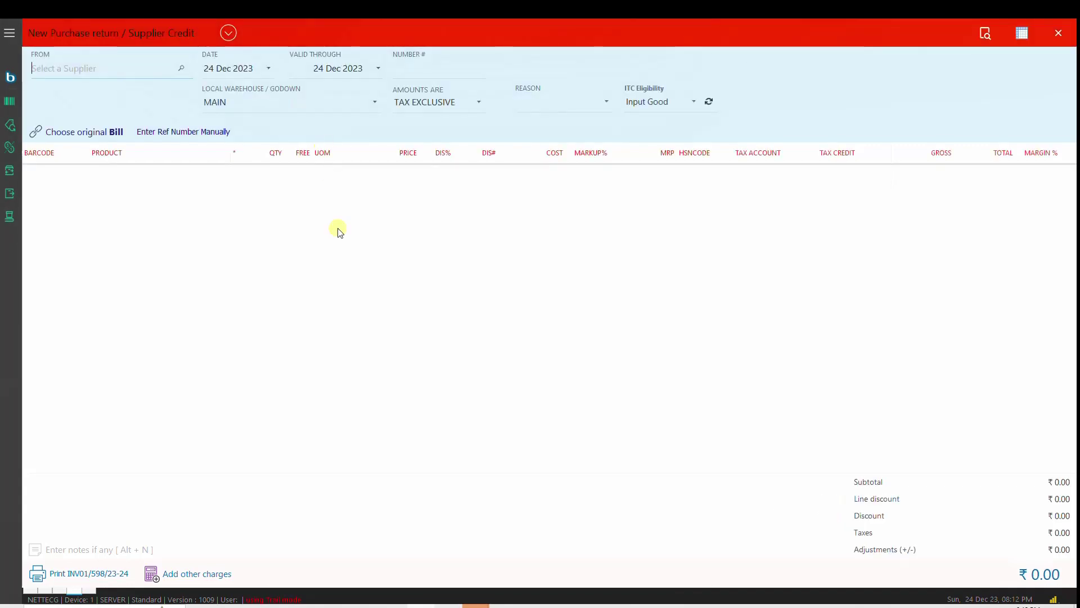
# Step: Search original bills for S D, browse the supplier's six bills, and close the list unchosen
pyautogui.click(94, 133)
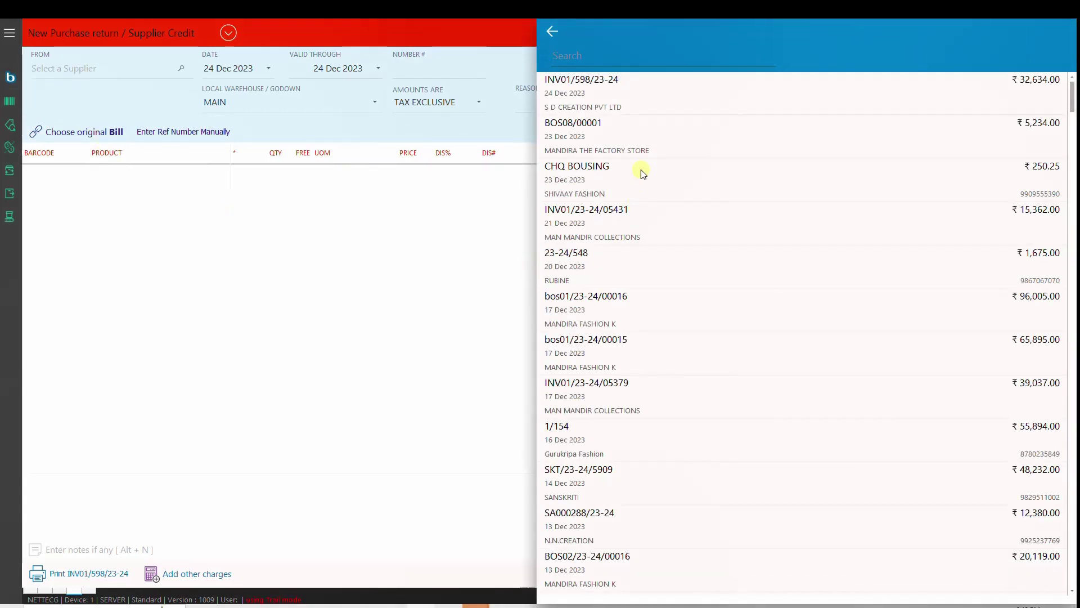
pyautogui.click(598, 53)
pyautogui.write('SDC')
pyautogui.press('BackSpace')
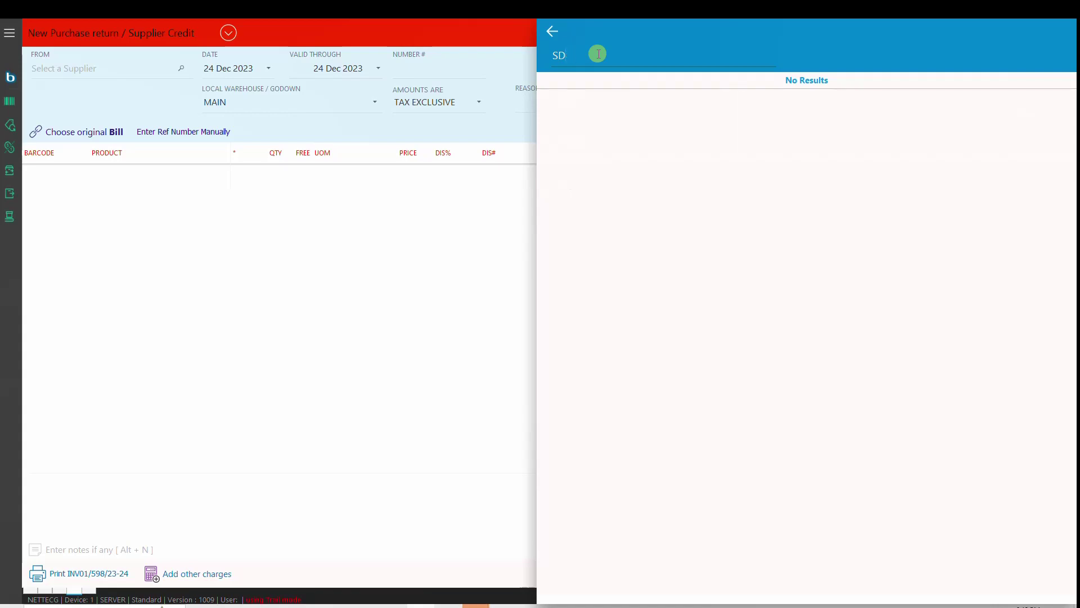
pyautogui.press('BackSpace')
pyautogui.write('D')
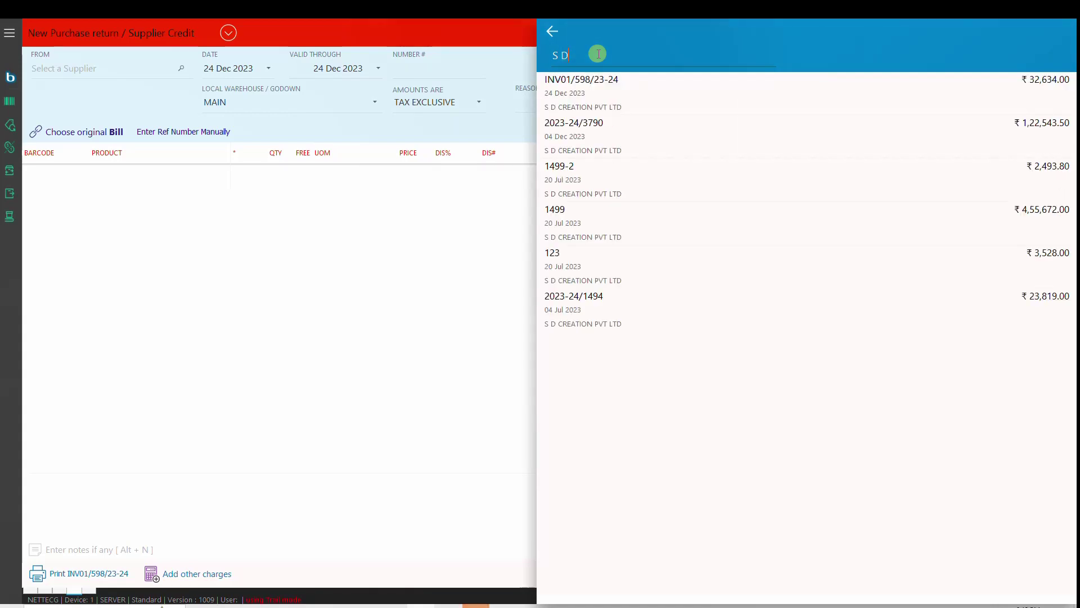
pyautogui.press('Down')
pyautogui.press('Down')
pyautogui.press('Down')
pyautogui.press('Down')
pyautogui.press('Down')
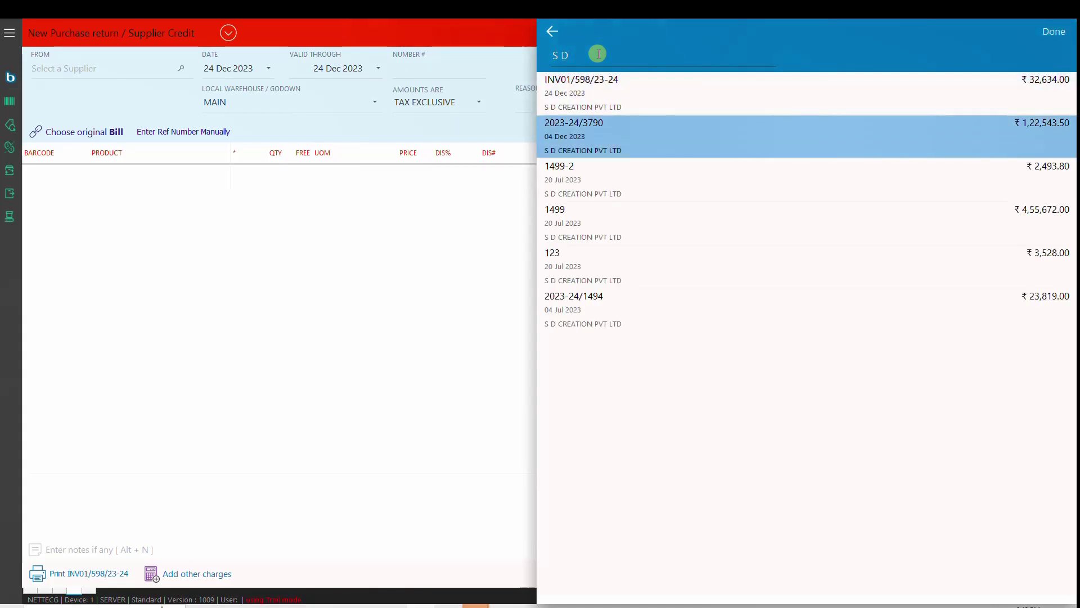
pyautogui.press('Up')
pyautogui.press('Up')
pyautogui.press('Up')
pyautogui.press('Up')
pyautogui.press('Up')
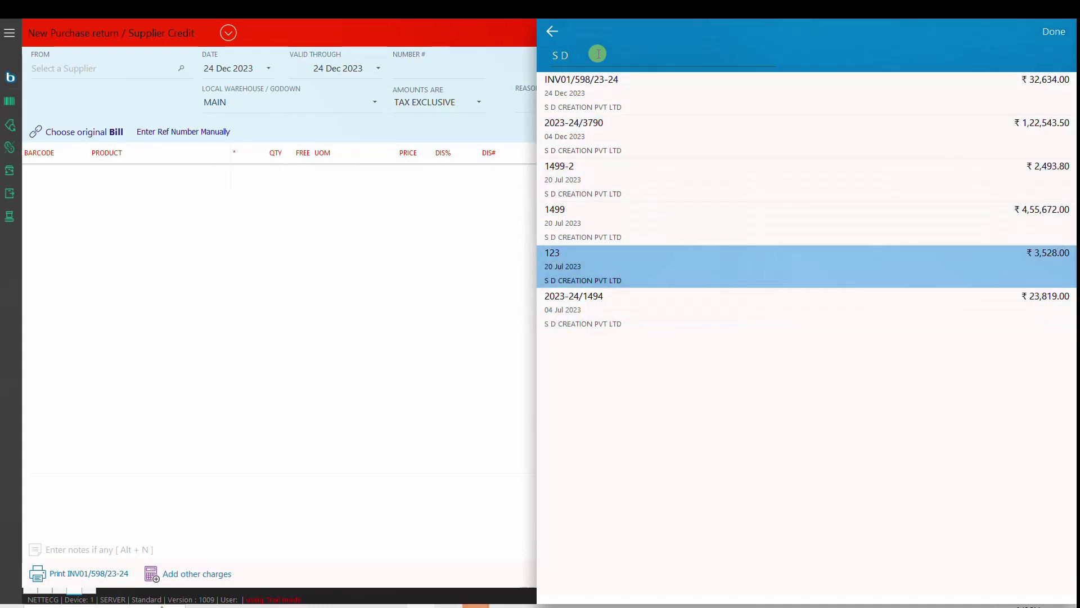
pyautogui.press('Down')
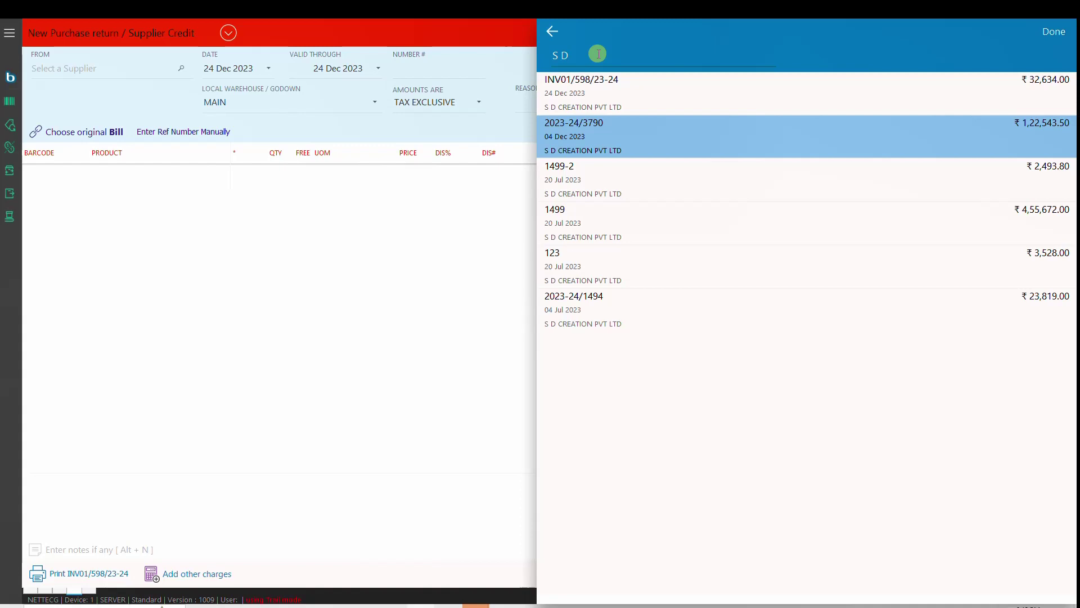
pyautogui.press('Up')
pyautogui.press('Down')
pyautogui.press('Down')
pyautogui.press('Down')
pyautogui.press('Down')
pyautogui.press('Down')
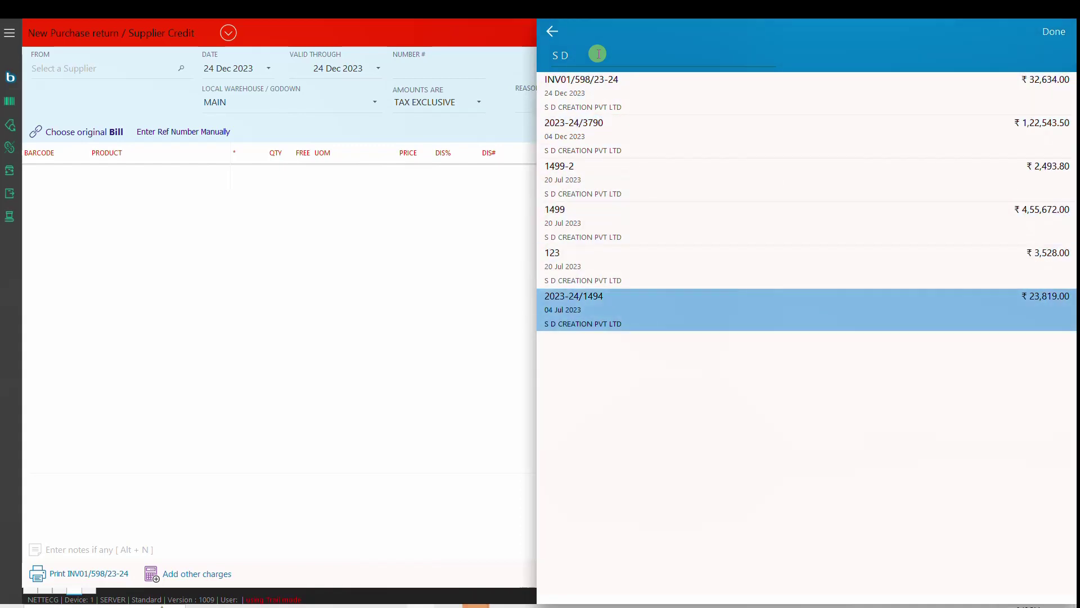
pyautogui.press('Escape')
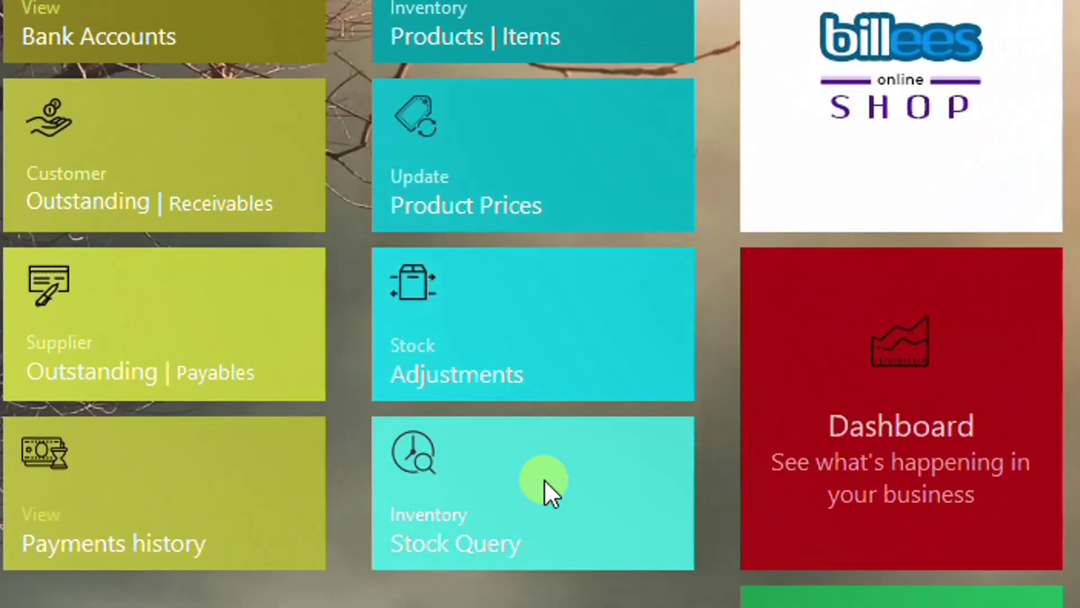
# Step: Look up SDC 510 in Stock Query and show its stock on hand
pyautogui.click(545, 479)
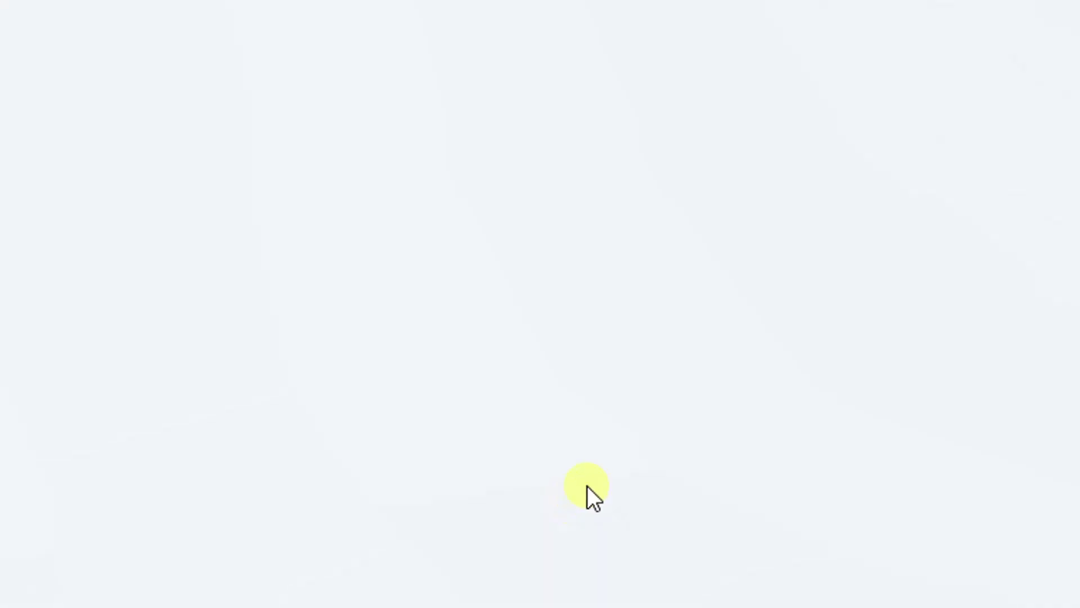
pyautogui.write('SDC ')
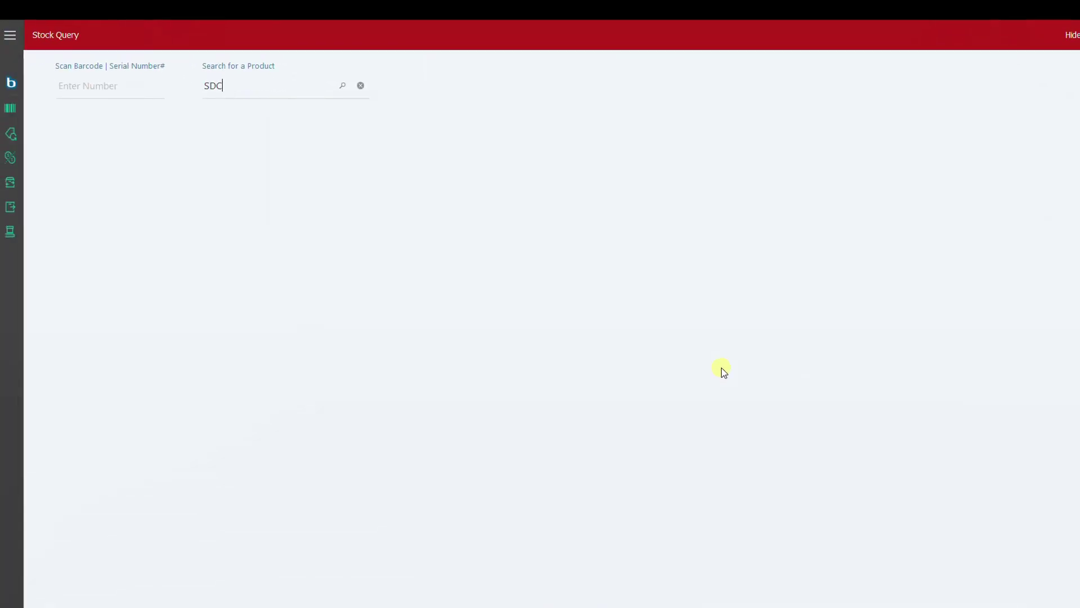
pyautogui.write('510')
pyautogui.press('Return')
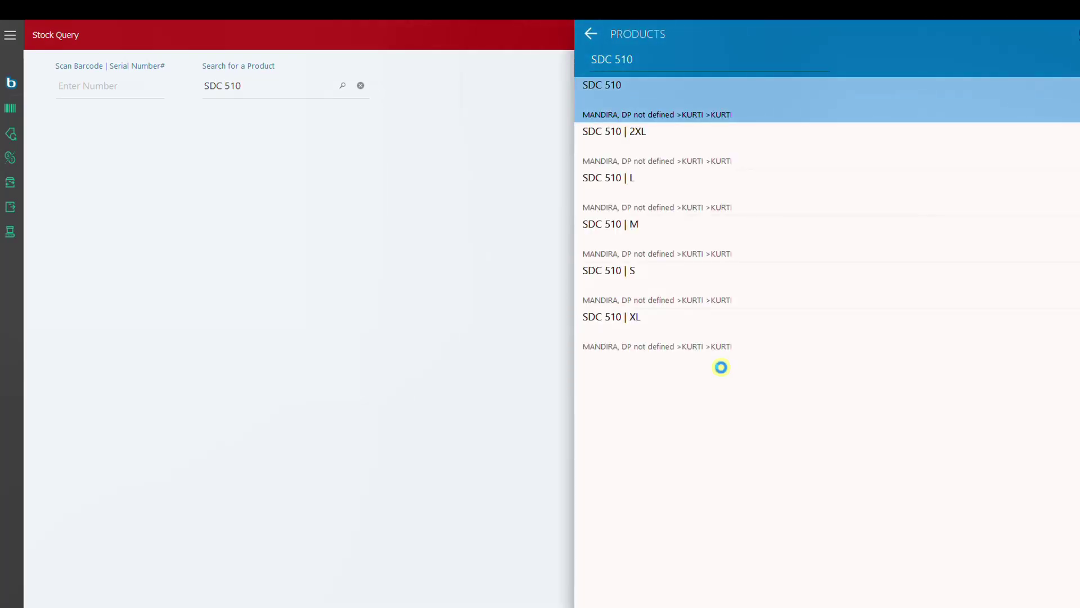
pyautogui.click(720, 367)
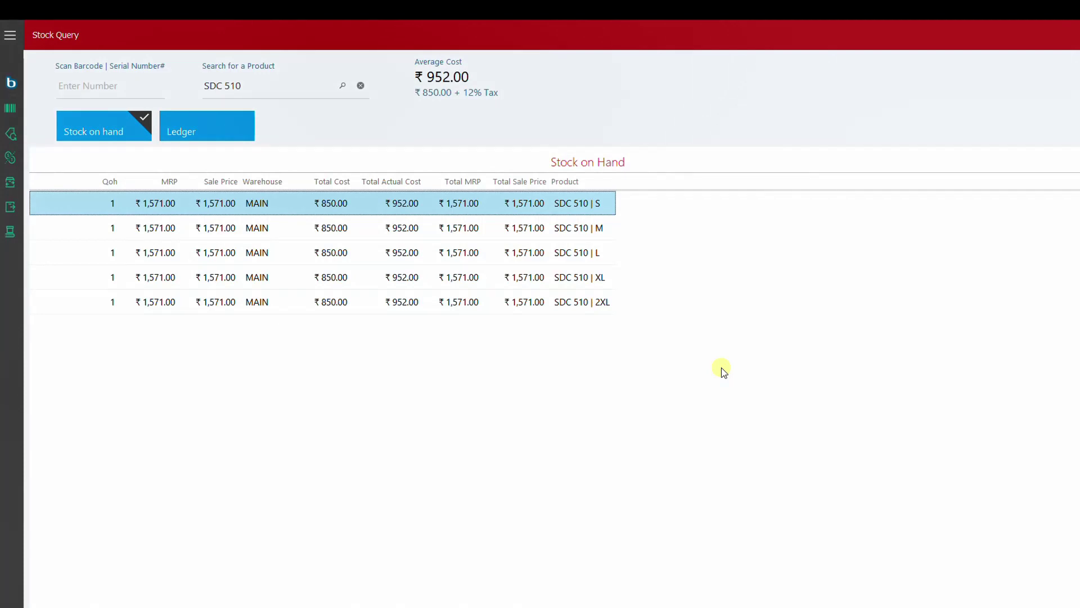
# Step: Browse the SDC 510 size rows, then open bill INV01/598/23-24 from its ledger
pyautogui.click(198, 235)
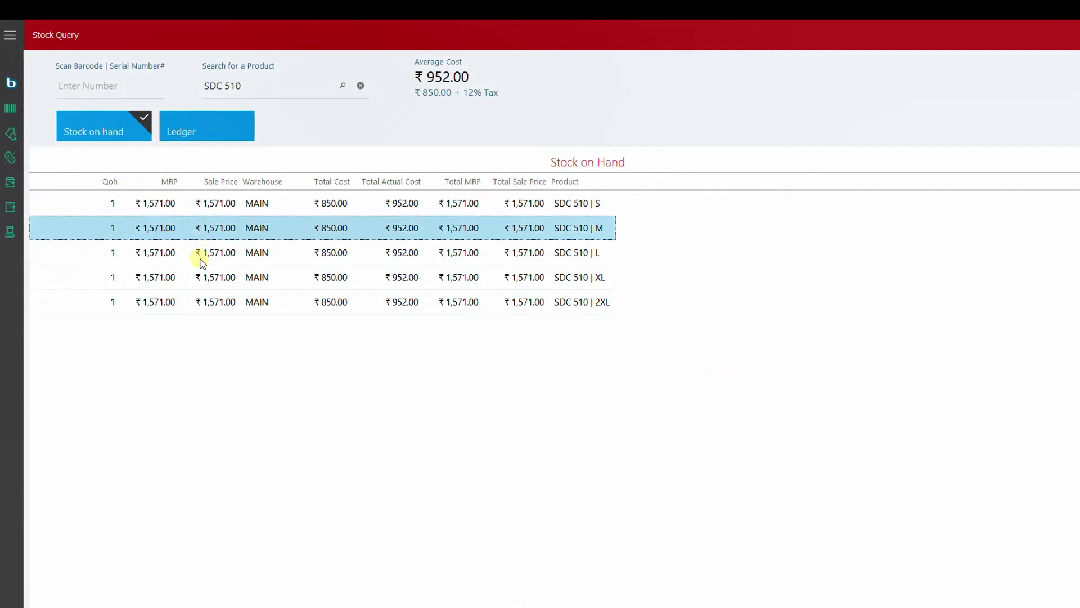
pyautogui.click(198, 258)
pyautogui.click(198, 277)
pyautogui.click(199, 304)
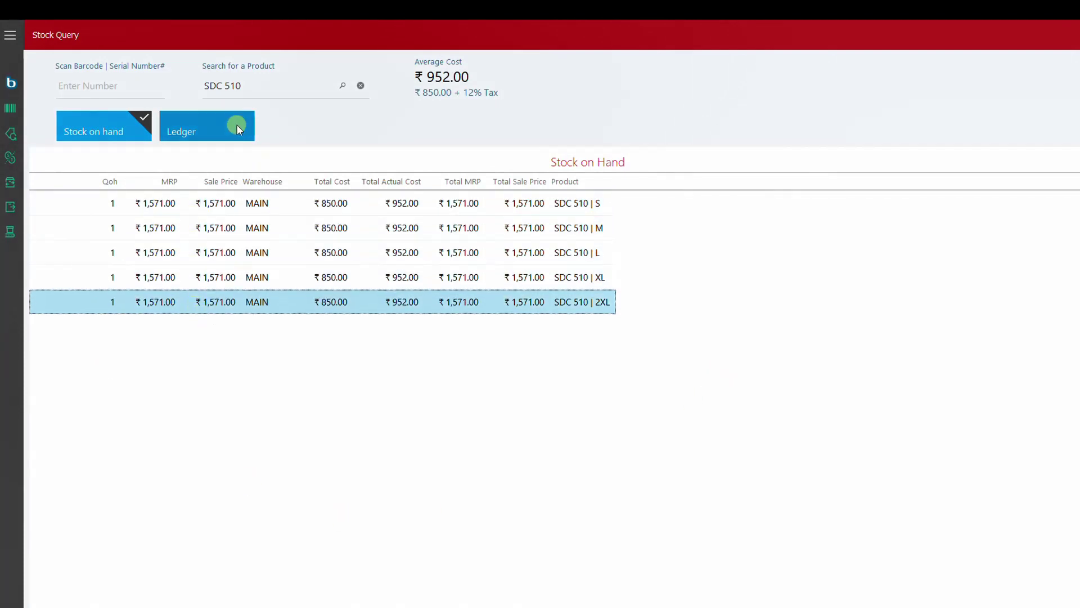
pyautogui.click(218, 130)
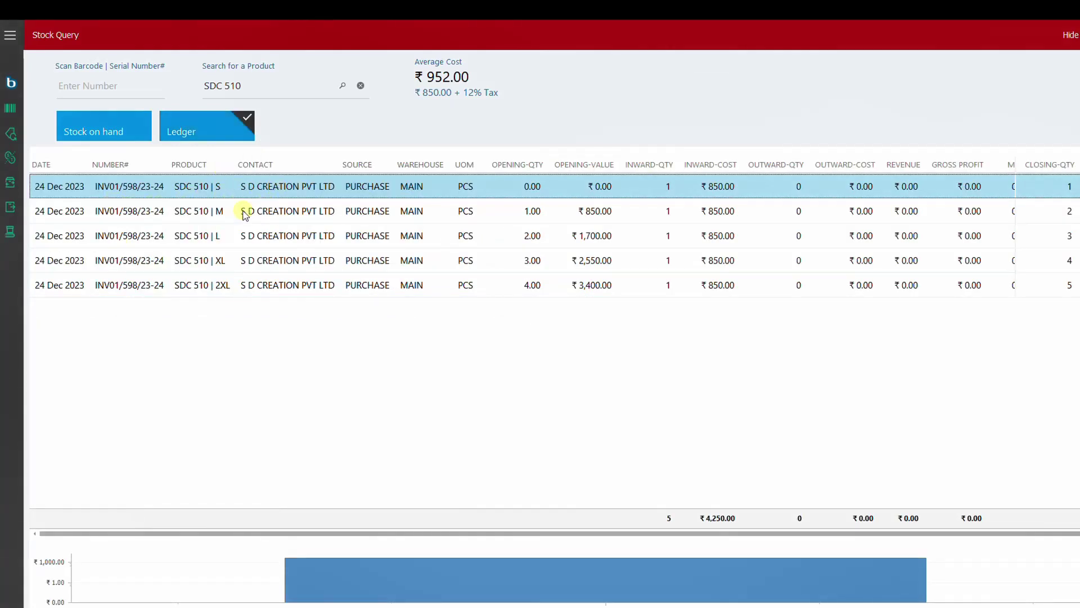
pyautogui.doubleClick(152, 193)
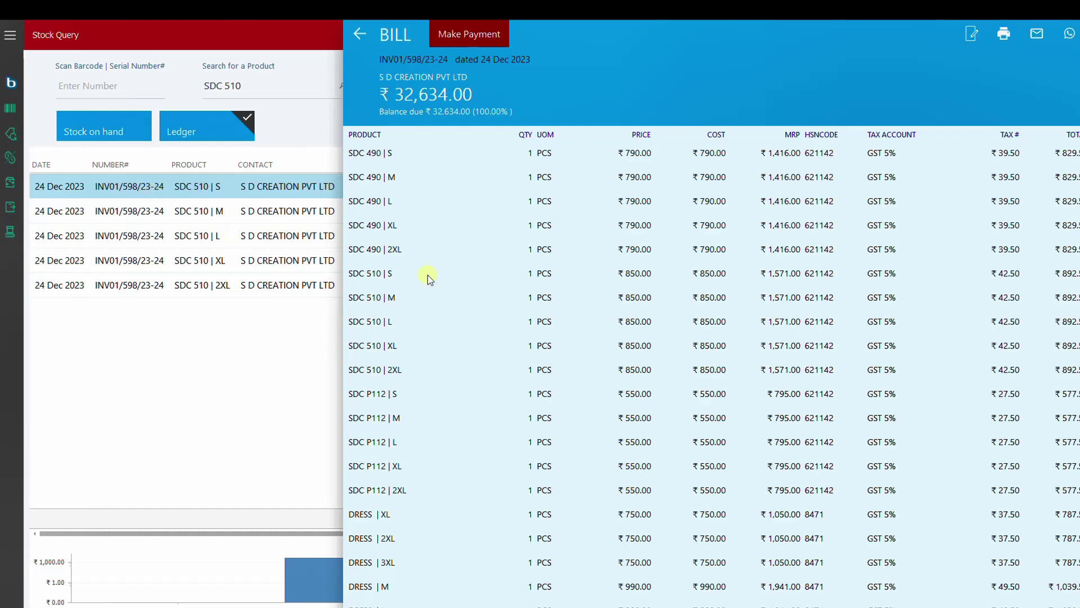
# Step: Base the return on bill INV01/598/23-24 and tick SDC 510 sizes S, M and L
pyautogui.click(365, 35)
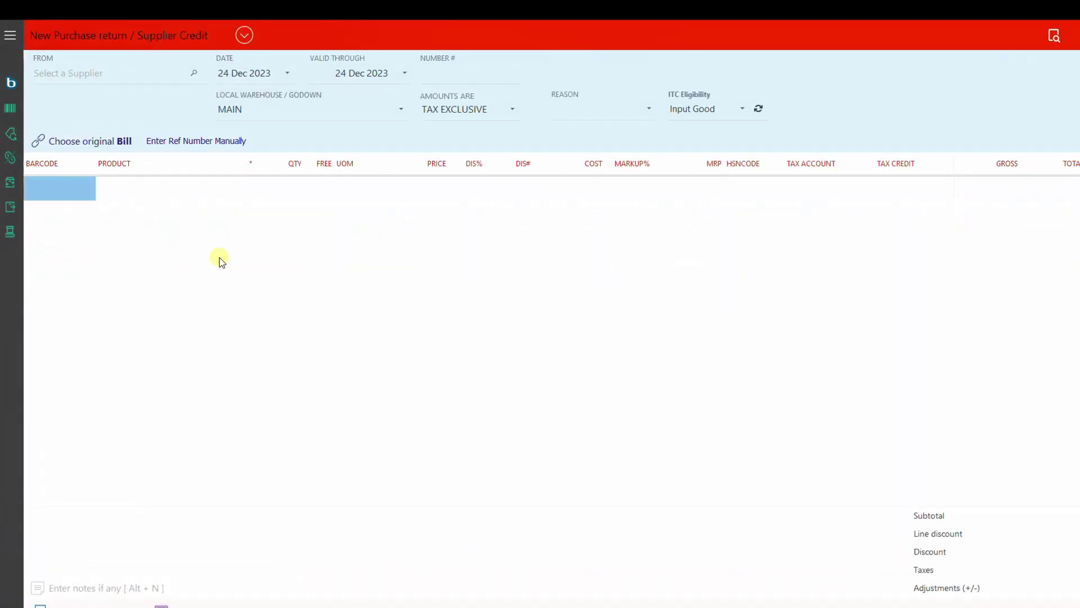
pyautogui.click(106, 146)
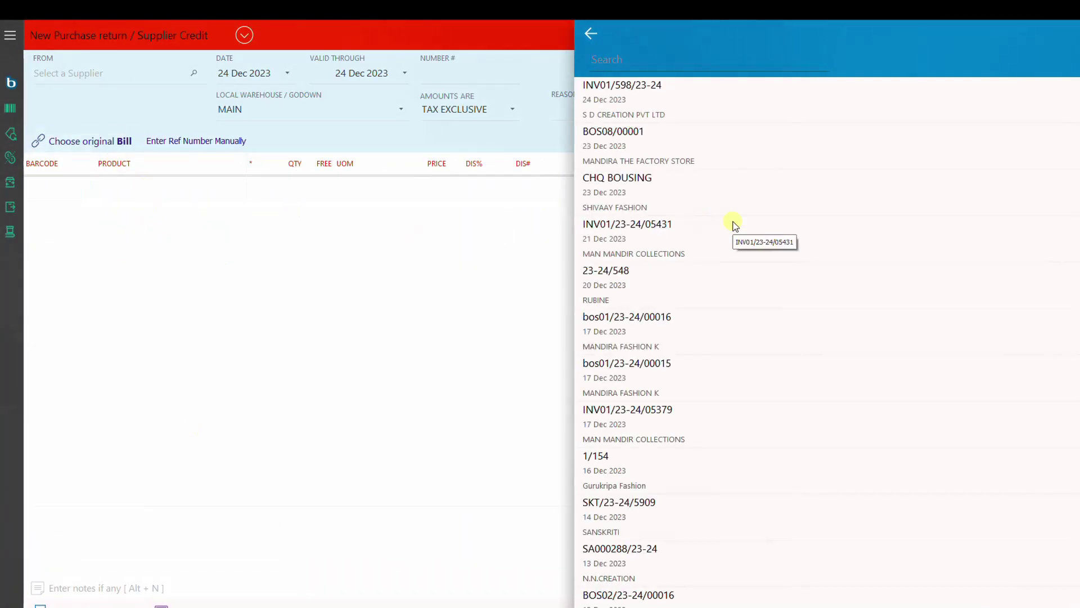
pyautogui.write('598')
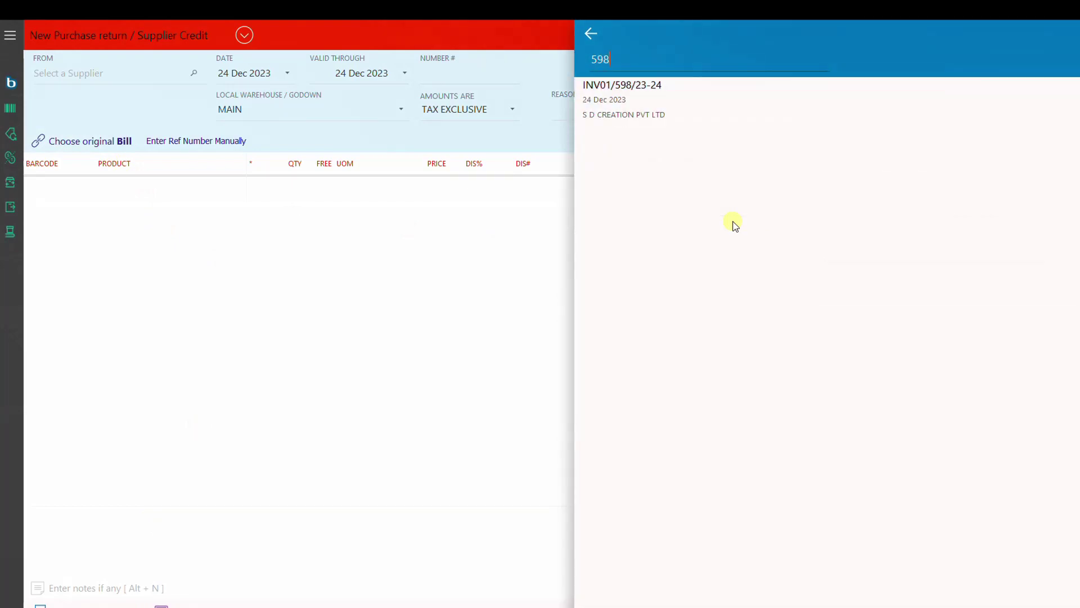
pyautogui.press('Return')
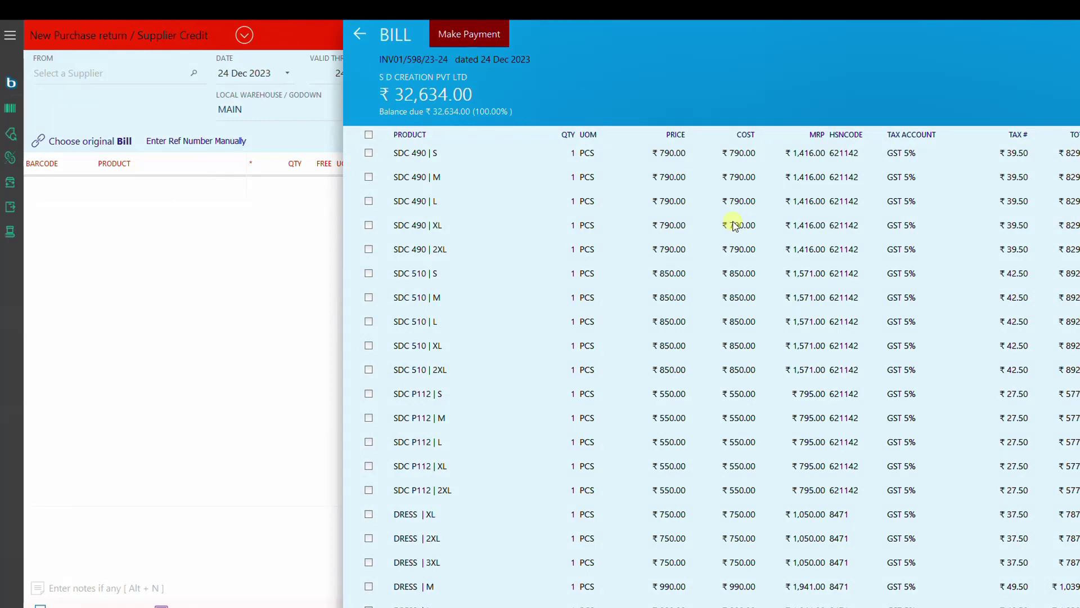
pyautogui.click(369, 274)
pyautogui.click(370, 298)
pyautogui.click(369, 323)
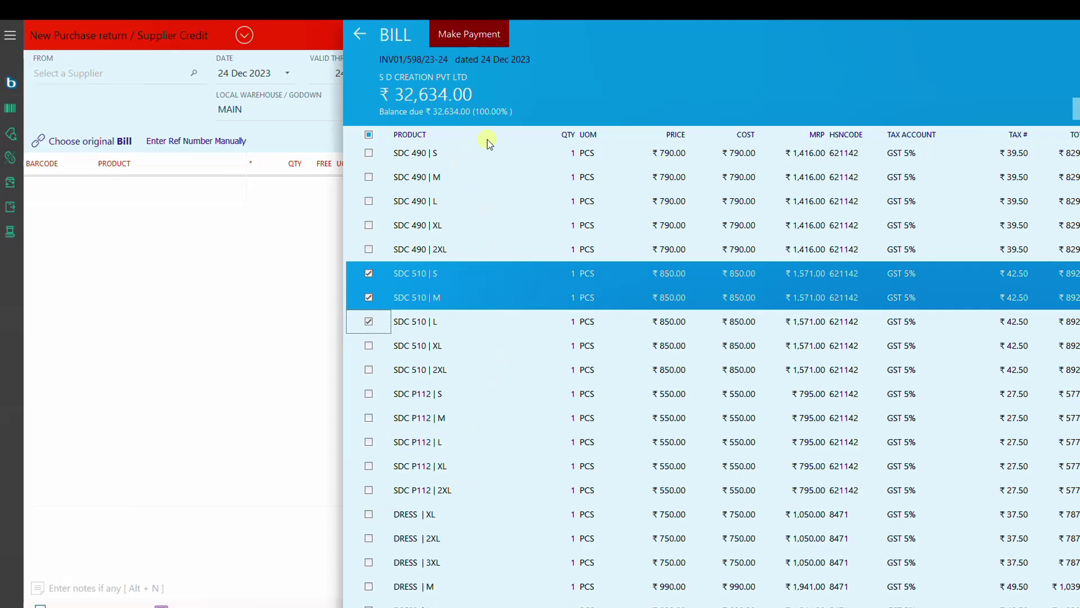
# Step: Filter products to SDC P112 sizes S to 2XL and select all five for return
pyautogui.click(528, 137)
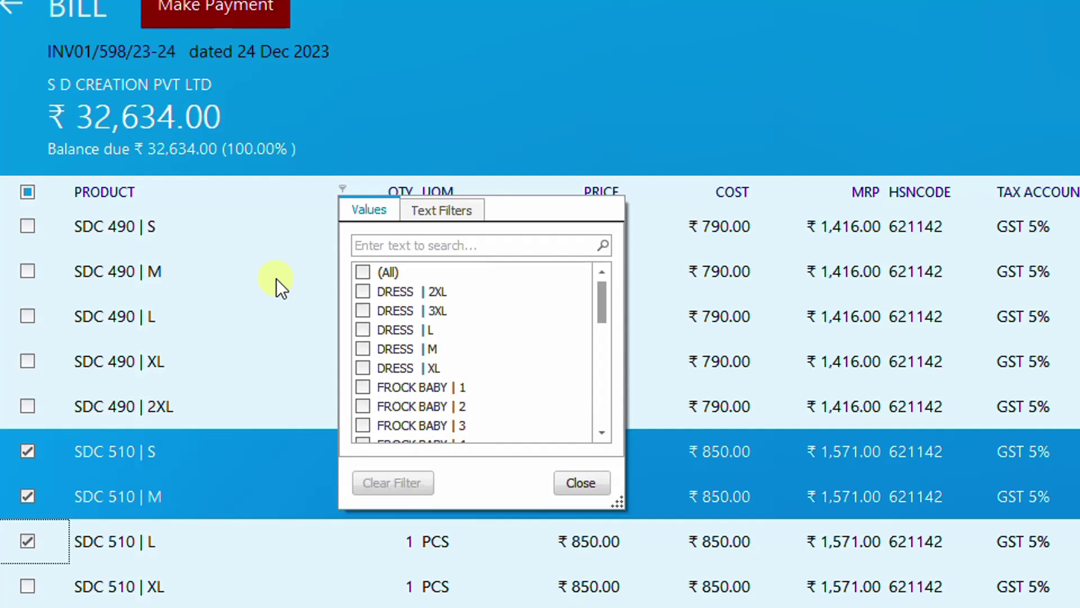
pyautogui.click(417, 247)
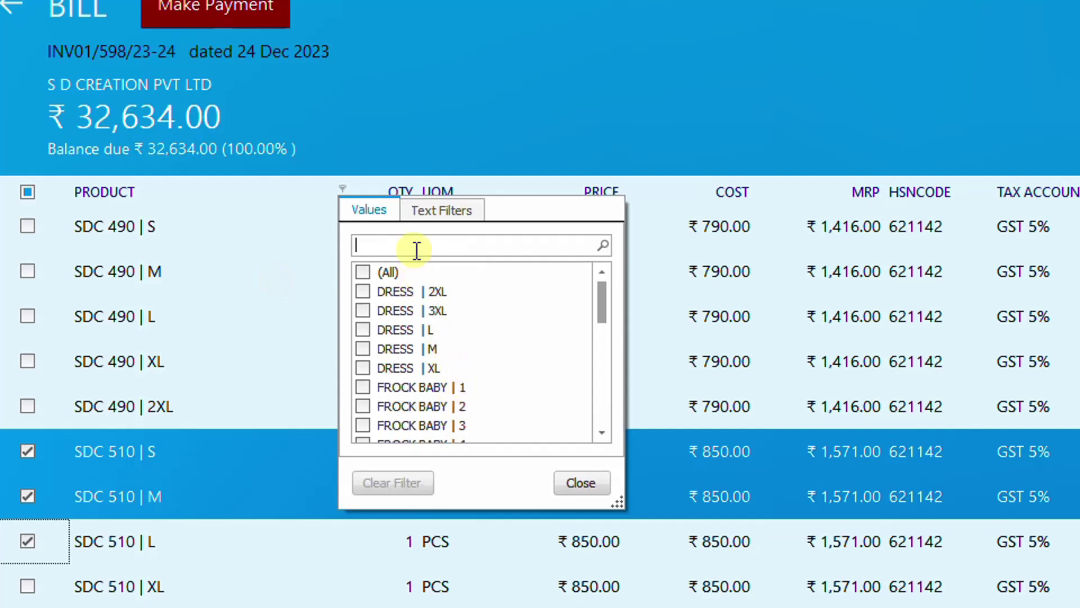
pyautogui.write('112')
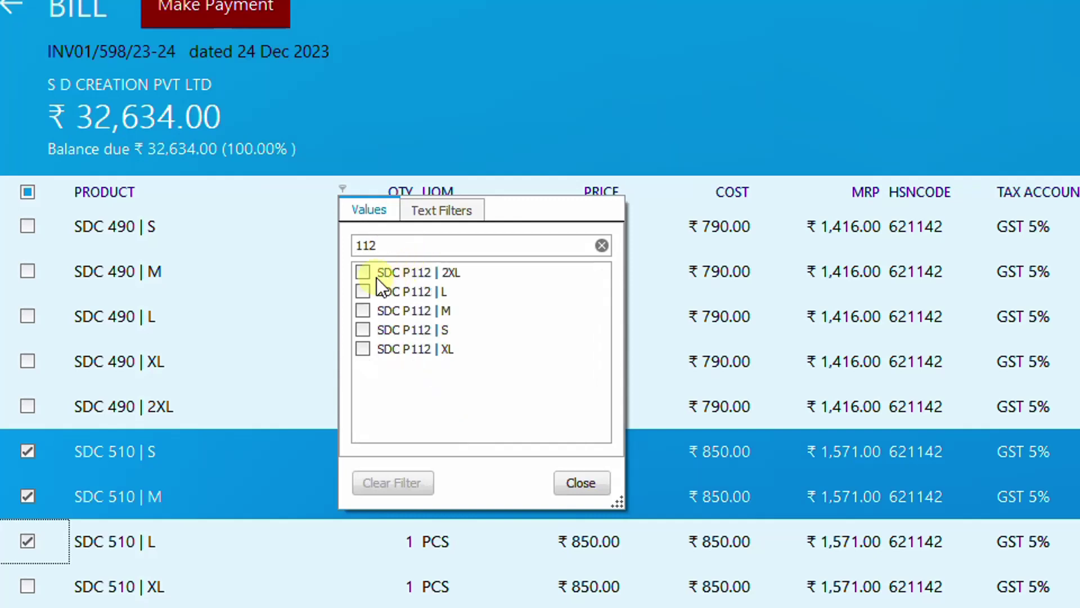
pyautogui.click(362, 273)
pyautogui.click(363, 292)
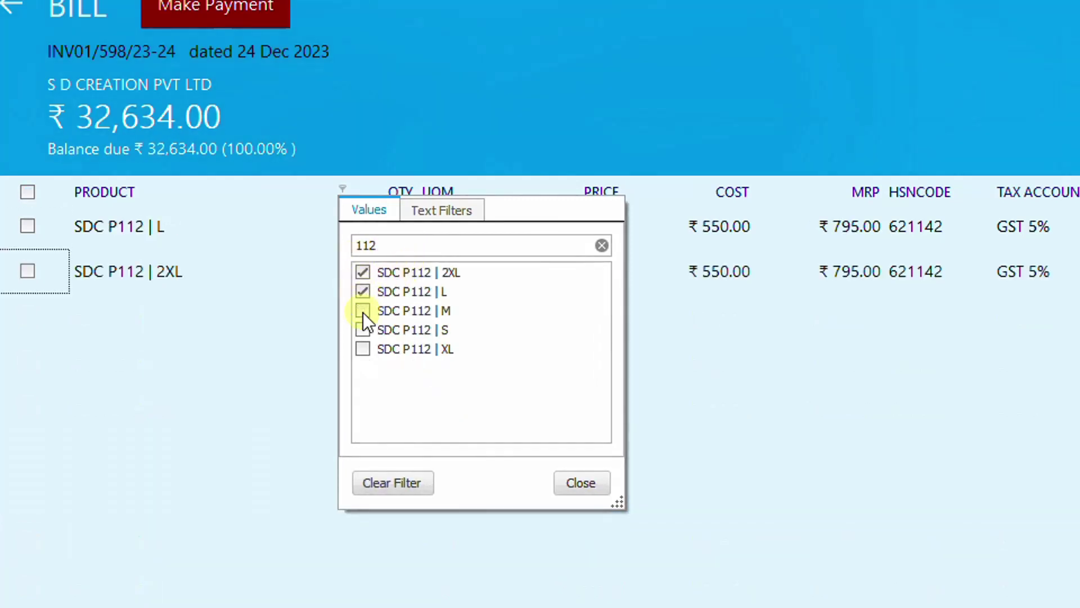
pyautogui.click(363, 311)
pyautogui.click(362, 330)
pyautogui.click(362, 349)
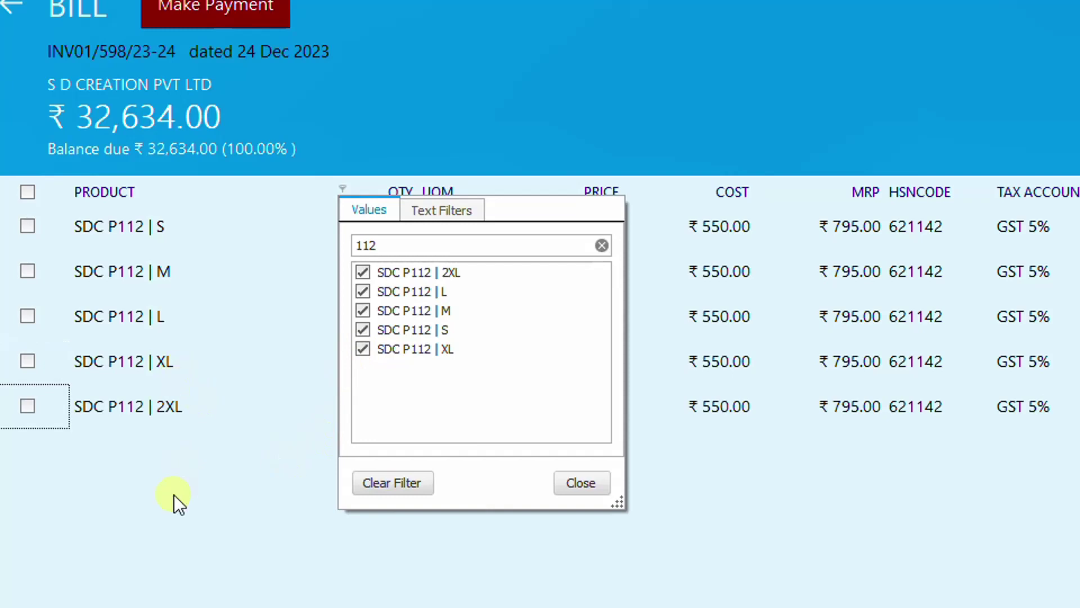
pyautogui.click(596, 485)
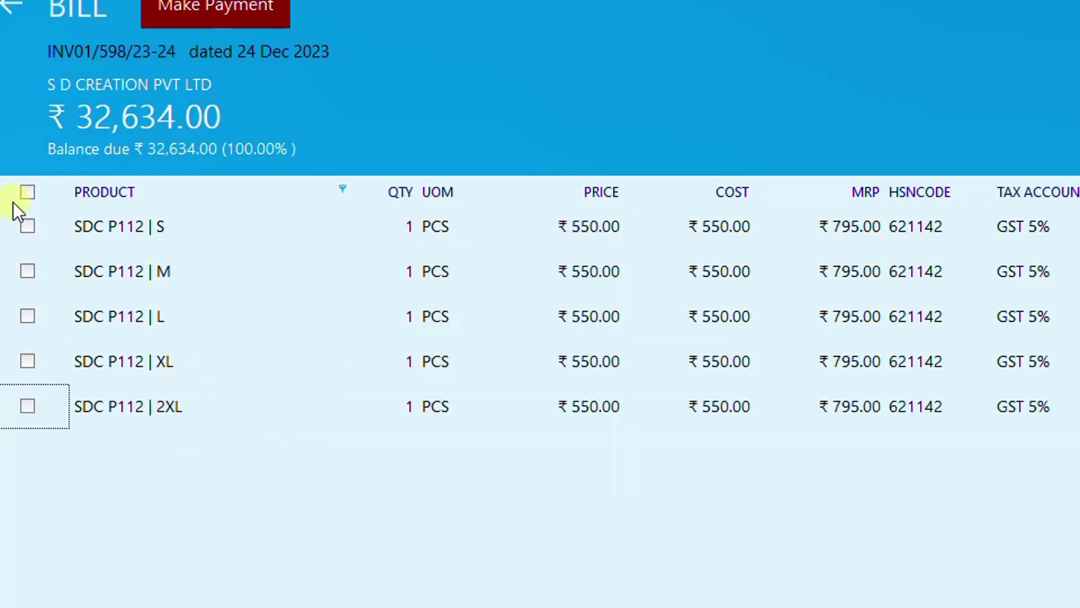
pyautogui.click(28, 193)
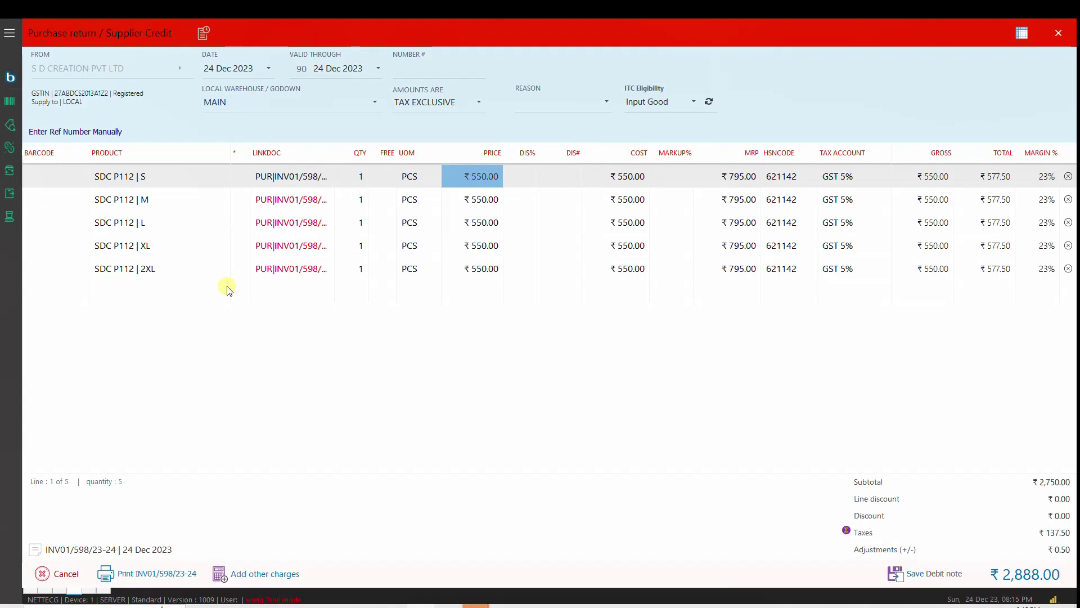
# Step: Set reason 01 - Sale Return, save debit note PR01-00031 for ₹2,888, and preview it
pyautogui.click(931, 579)
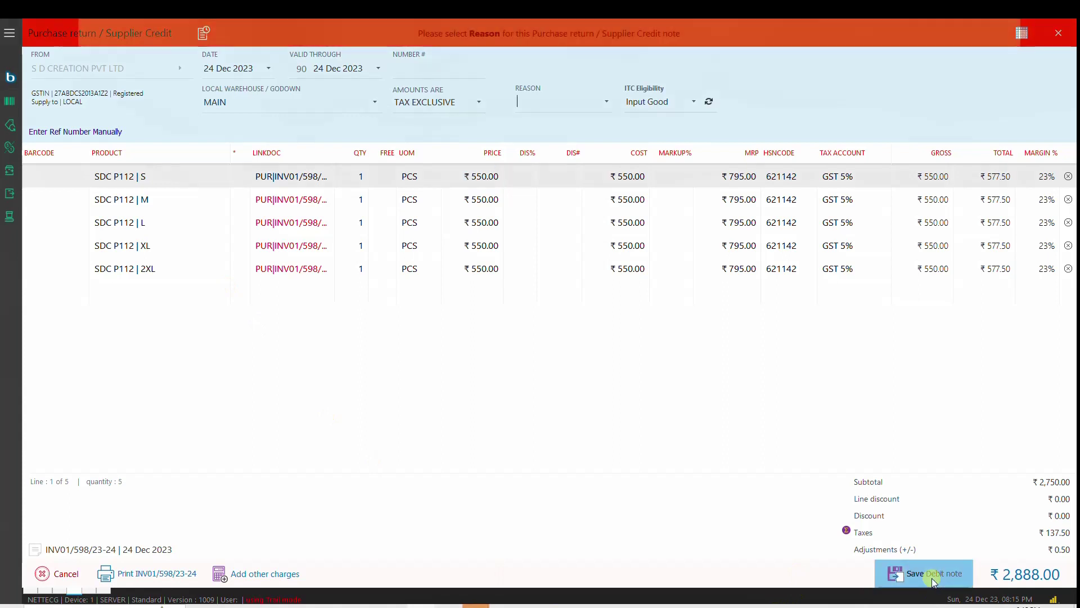
pyautogui.click(606, 102)
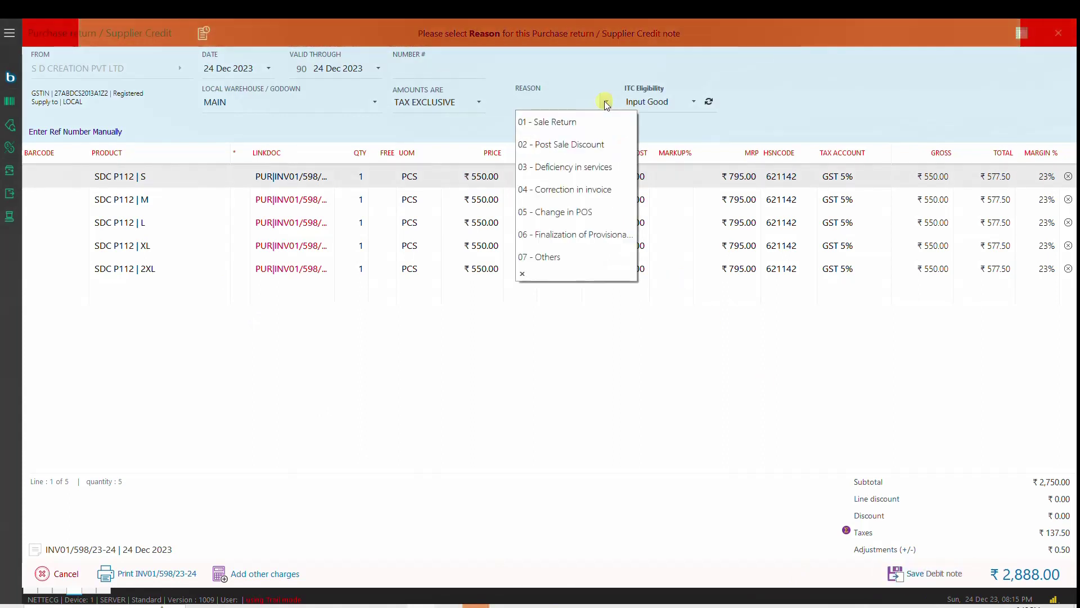
pyautogui.click(598, 119)
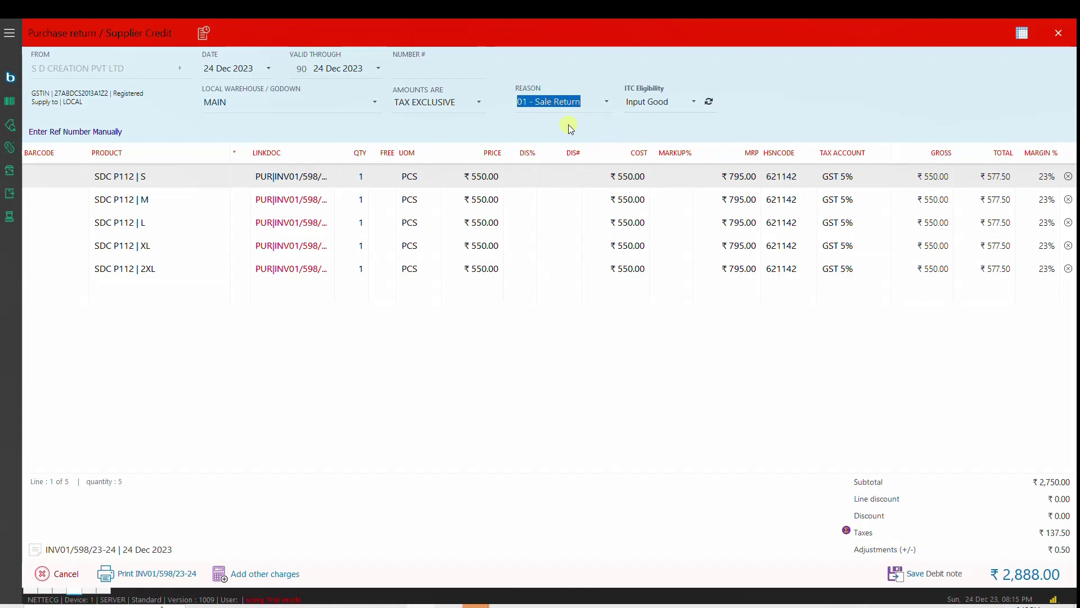
pyautogui.click(938, 578)
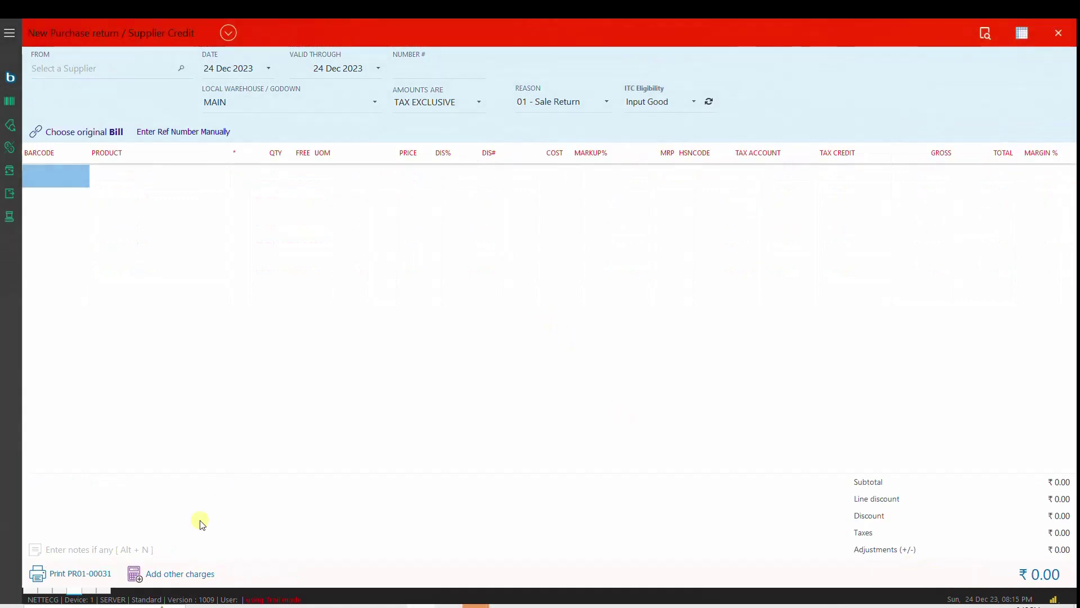
pyautogui.click(84, 573)
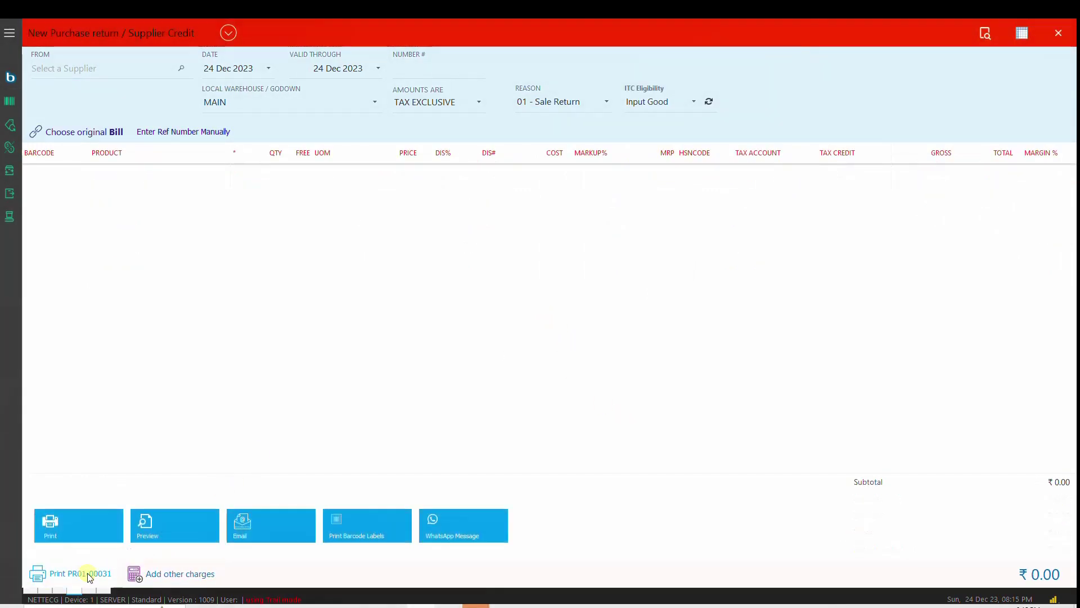
pyautogui.click(188, 532)
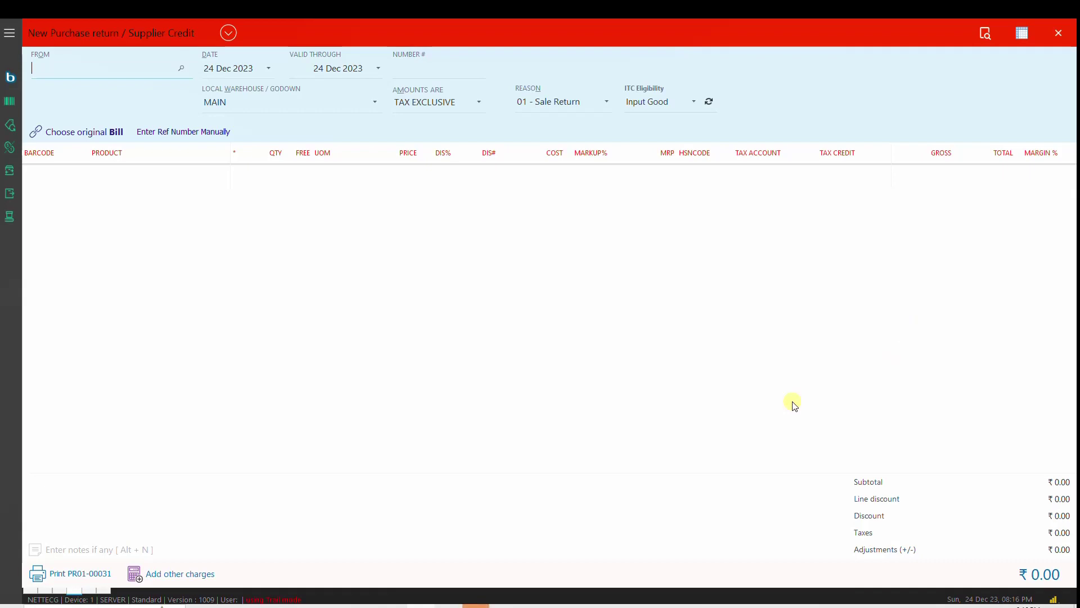
# Step: Close the Purchase return / Supplier Credit form to get back to the dashboard tiles
pyautogui.click(28, 594)
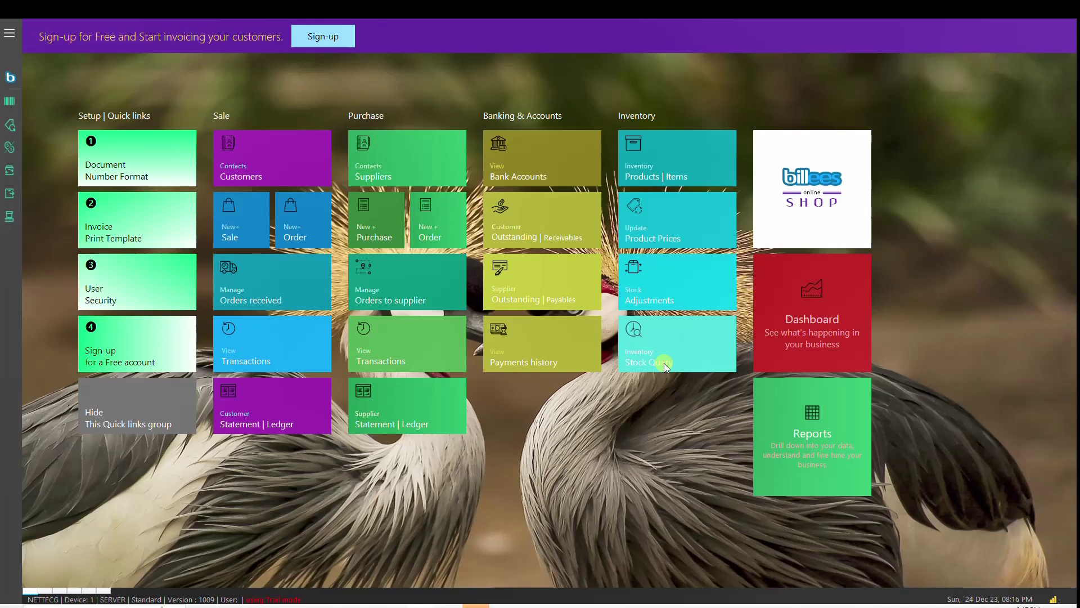
# Step: Query SDC 510 stock on hand and browse its size rows
pyautogui.click(665, 364)
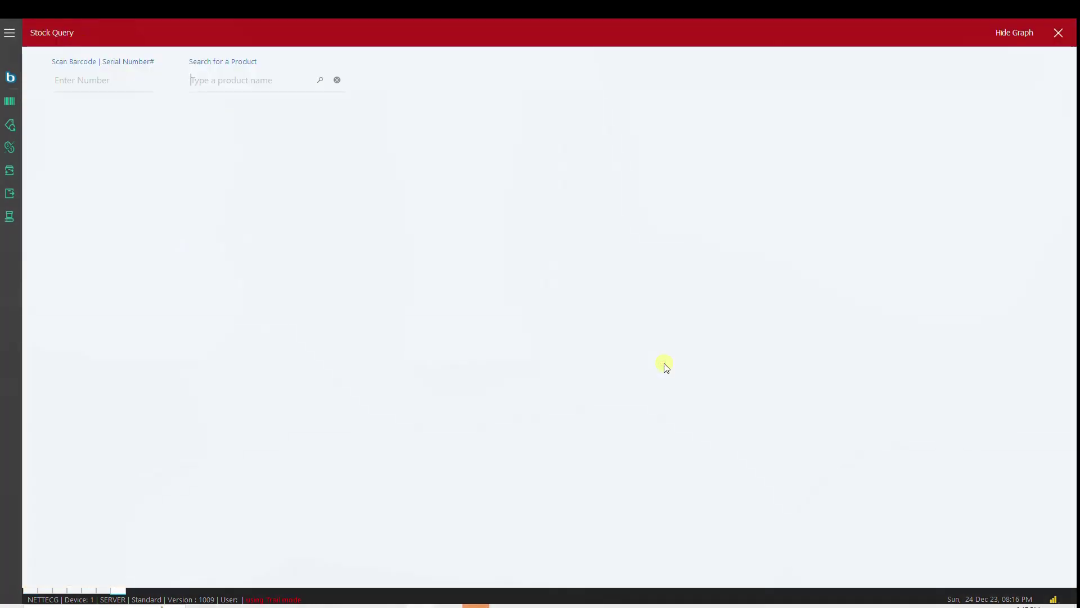
pyautogui.write('SDC')
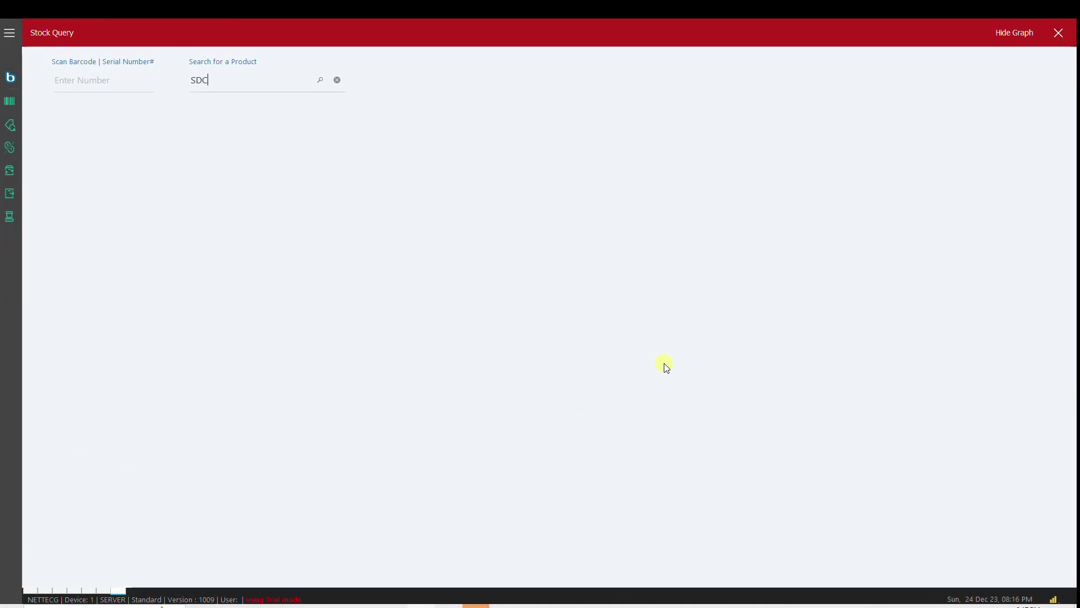
pyautogui.write(' 510')
pyautogui.press('Return')
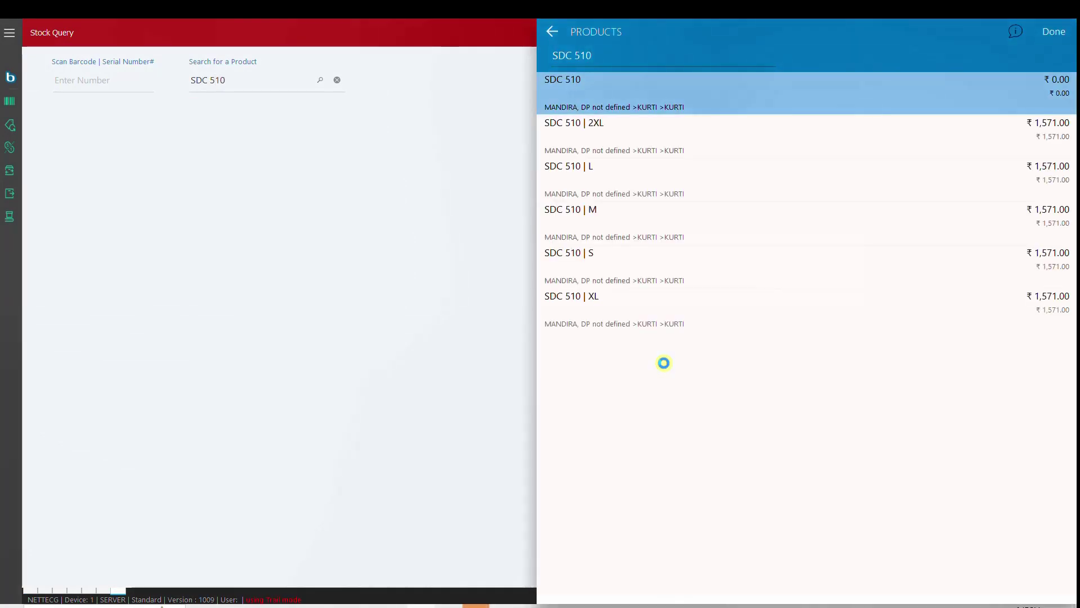
pyautogui.press('Down')
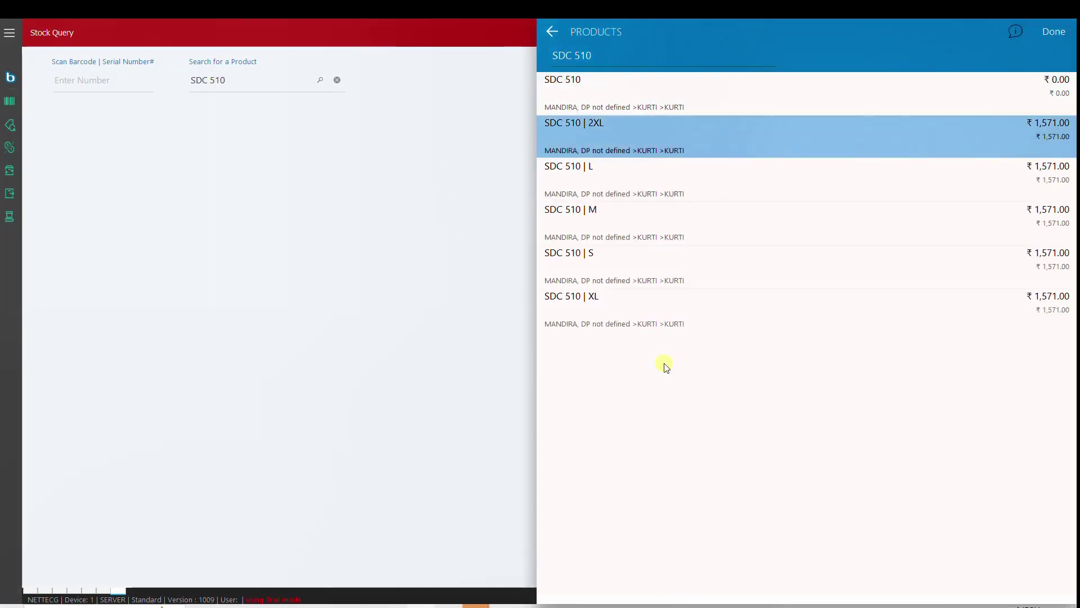
pyautogui.press('Up')
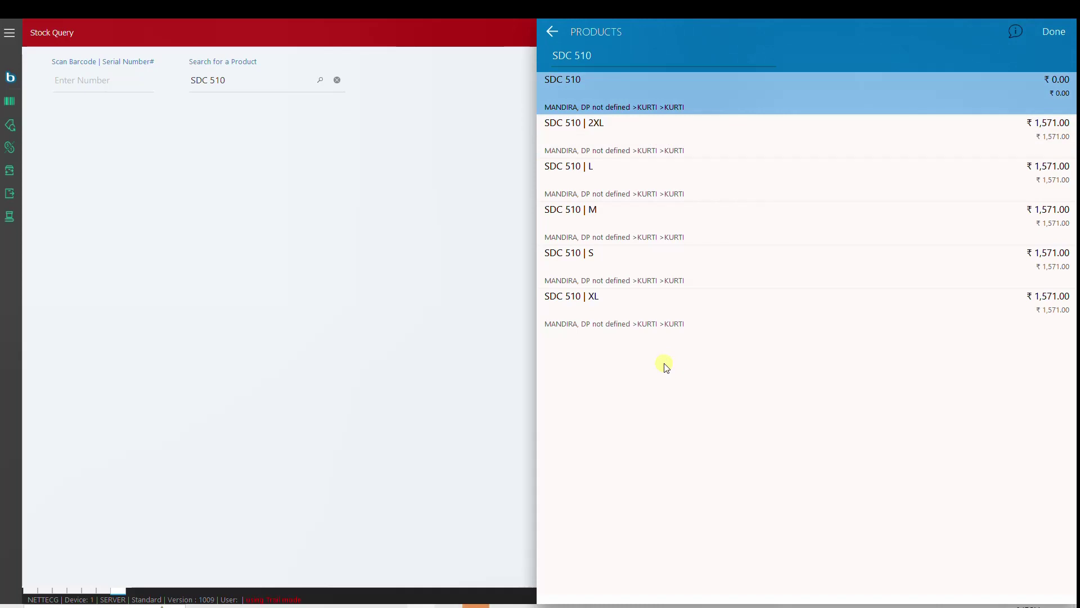
pyautogui.press('Return')
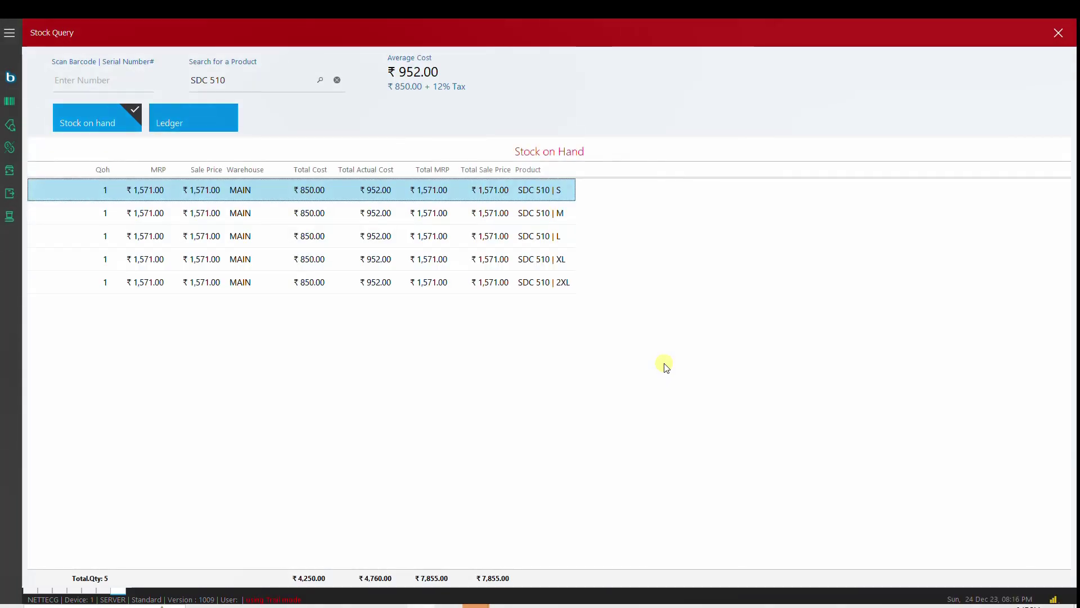
pyautogui.press('Down')
pyautogui.press('Down')
pyautogui.press('Down')
pyautogui.press('Down')
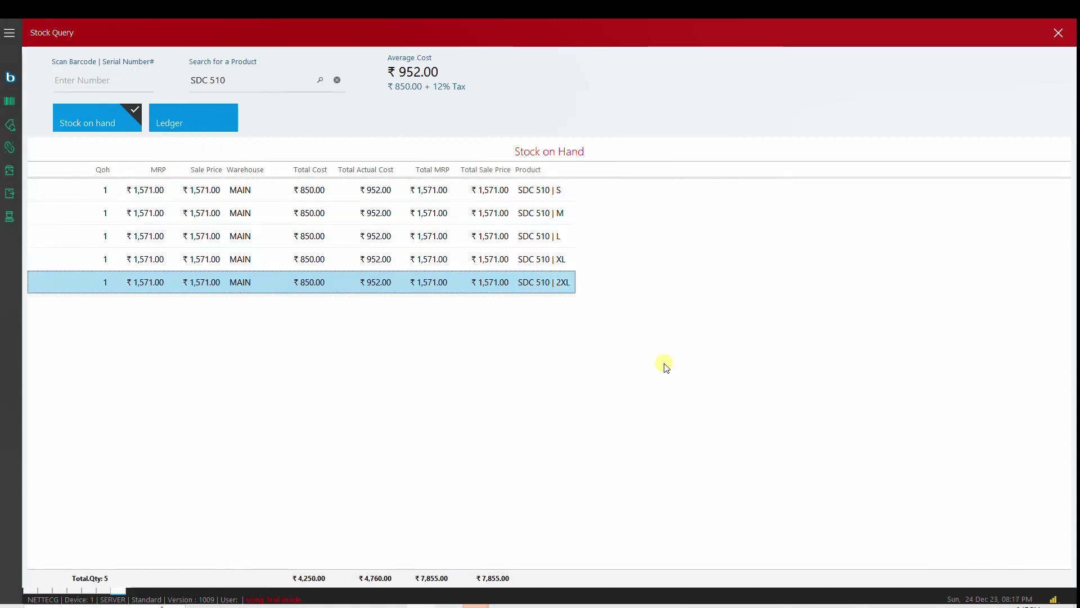
pyautogui.press('Up')
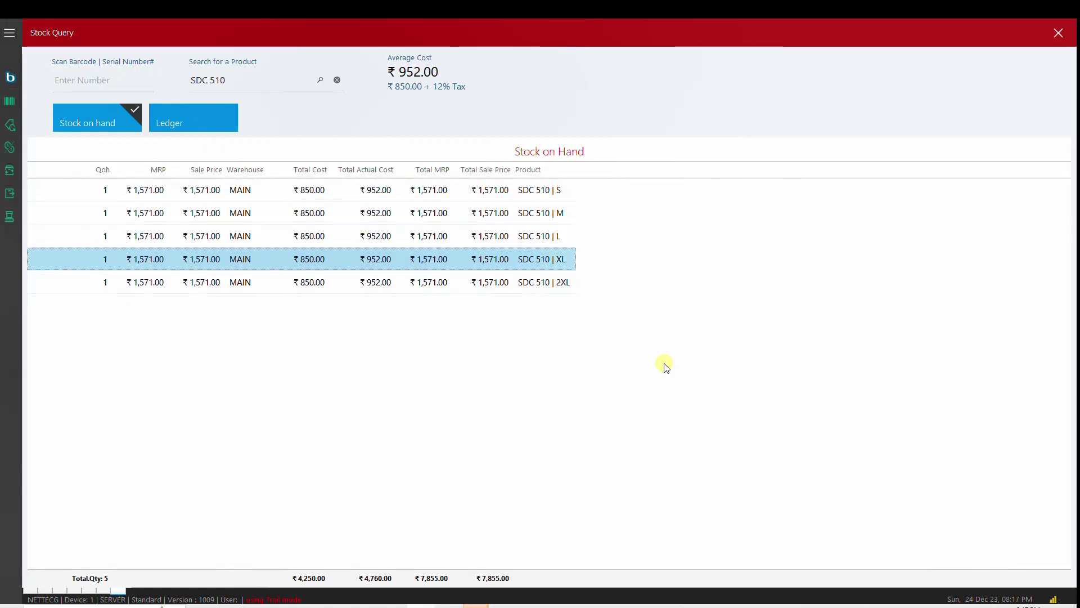
pyautogui.press('Up')
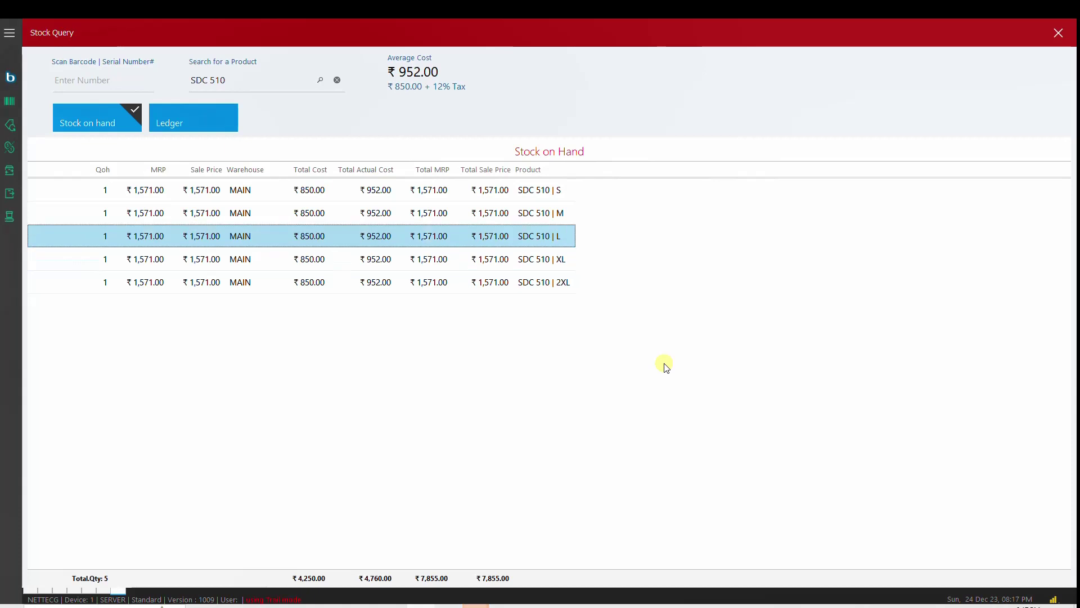
pyautogui.press('Down')
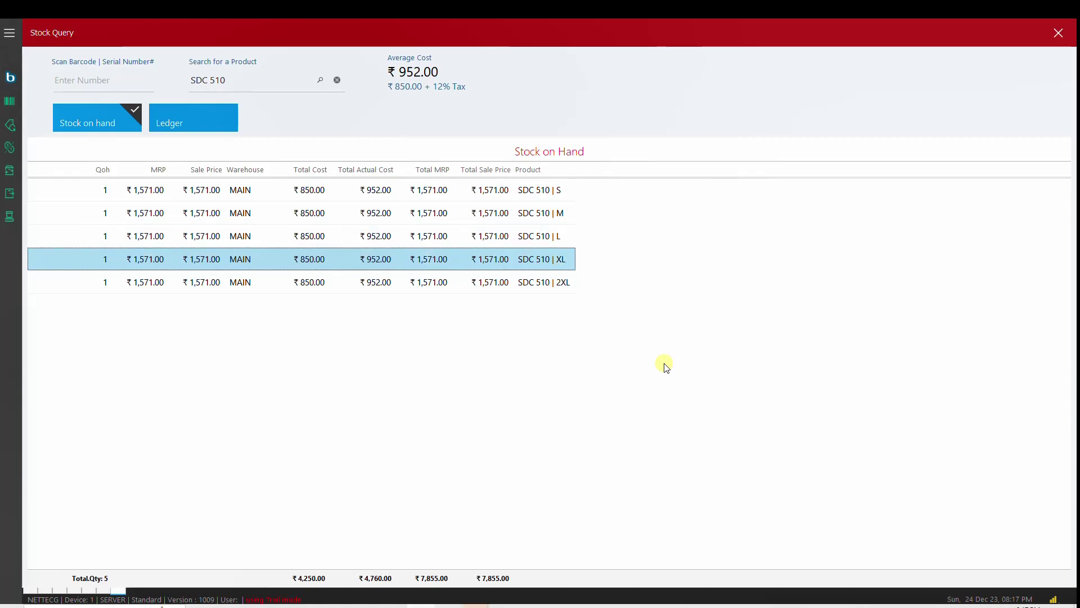
# Step: Pick SDC 510 | XL, check its single-purchase ledger, then clear the product search
pyautogui.click(330, 83)
pyautogui.write('SDC 51')
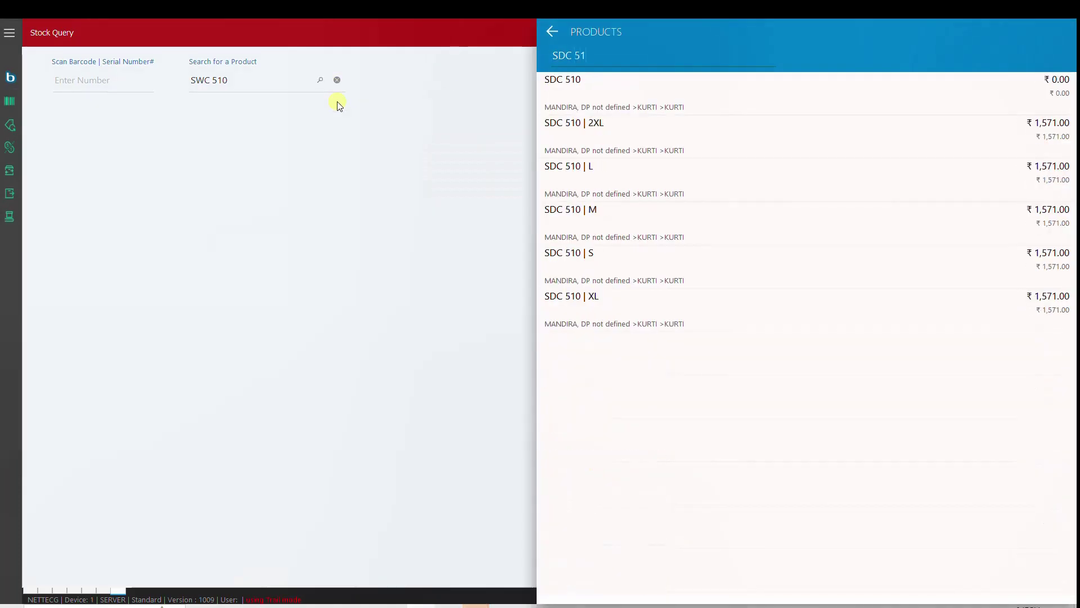
pyautogui.write('0')
pyautogui.press('Down')
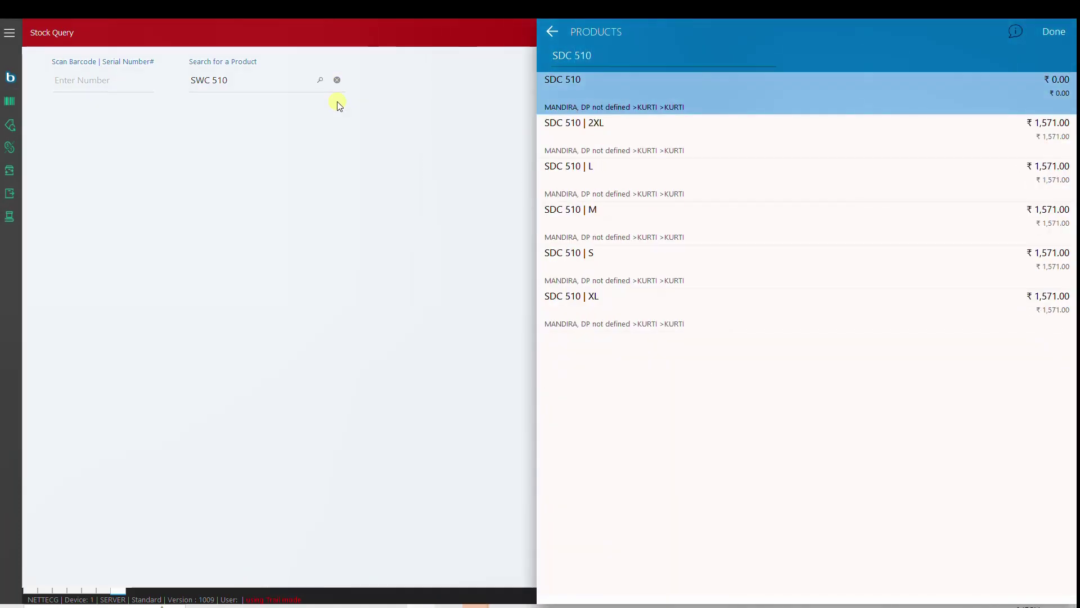
pyautogui.press('Return')
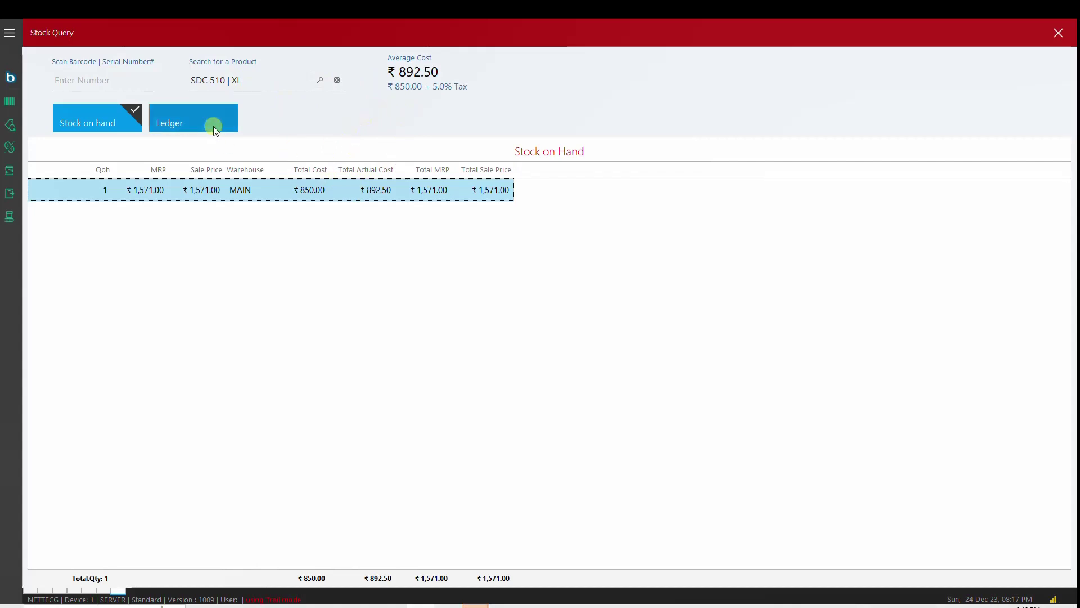
pyautogui.click(200, 120)
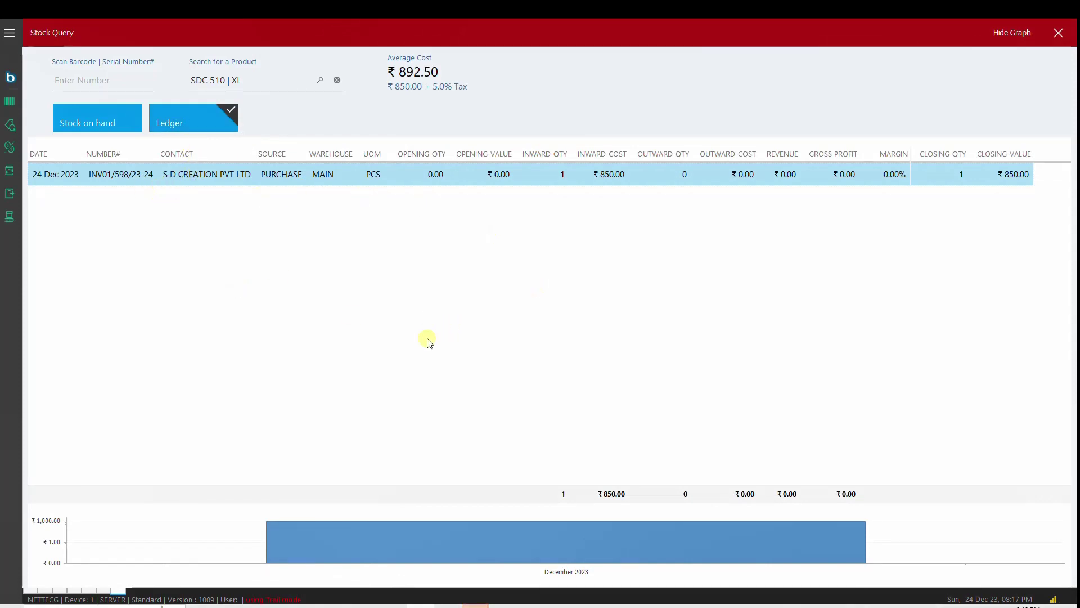
pyautogui.click(337, 80)
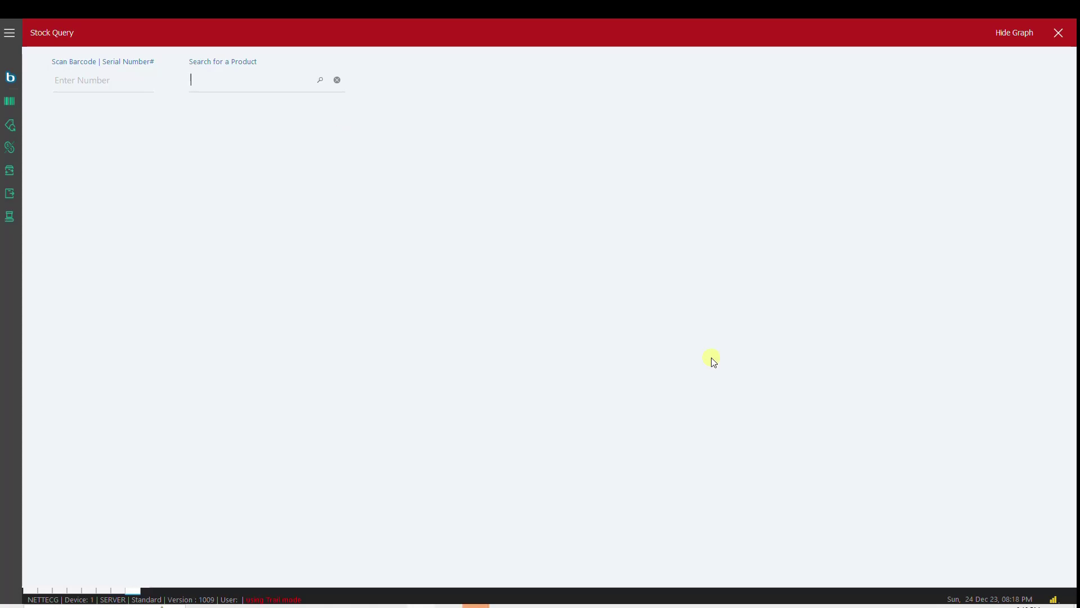
# Step: Search SDC 40K, browse its ledger's 22 Oct, 27 Oct and 18 Nov invoices, then show stock on hand
pyautogui.write('SDC 40')
pyautogui.press('Return')
pyautogui.press('Return')
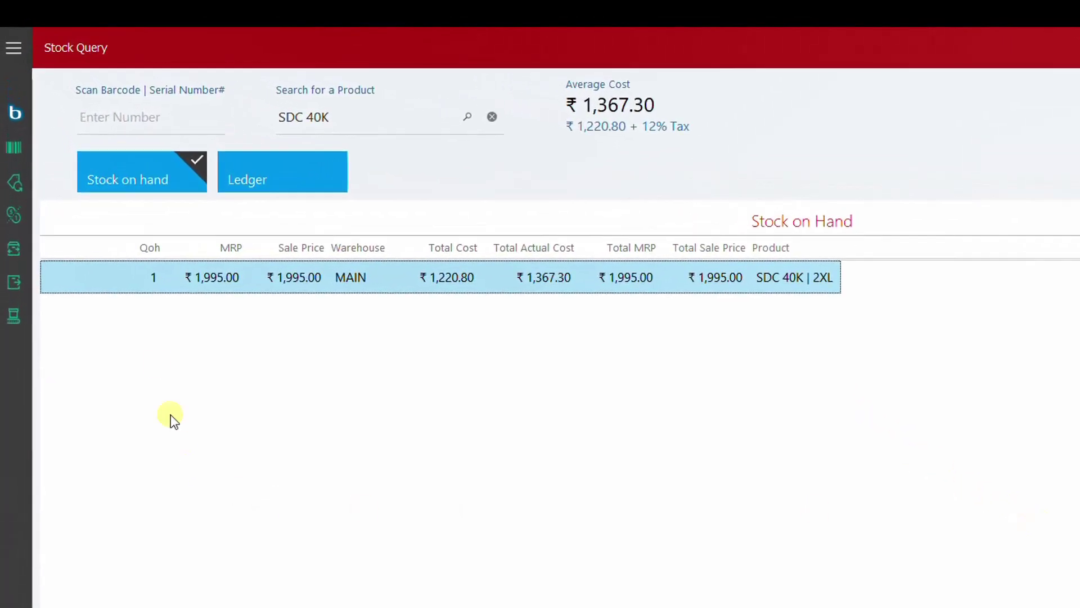
pyautogui.click(268, 180)
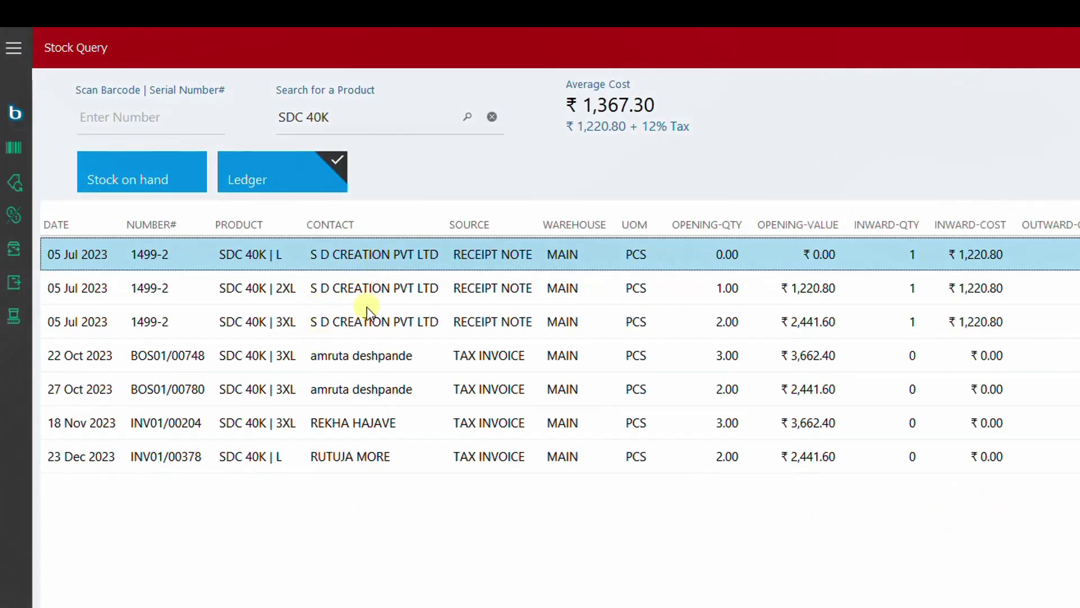
pyautogui.press('Down')
pyautogui.press('Down')
pyautogui.press('Down')
pyautogui.press('Down')
pyautogui.press('Down')
pyautogui.press('Down')
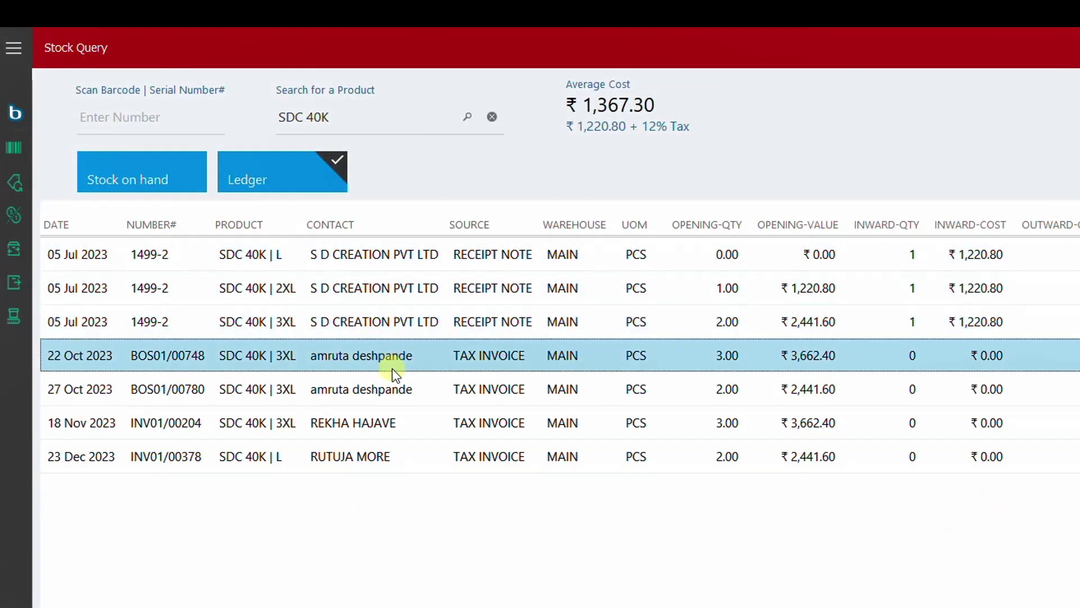
pyautogui.click(398, 423)
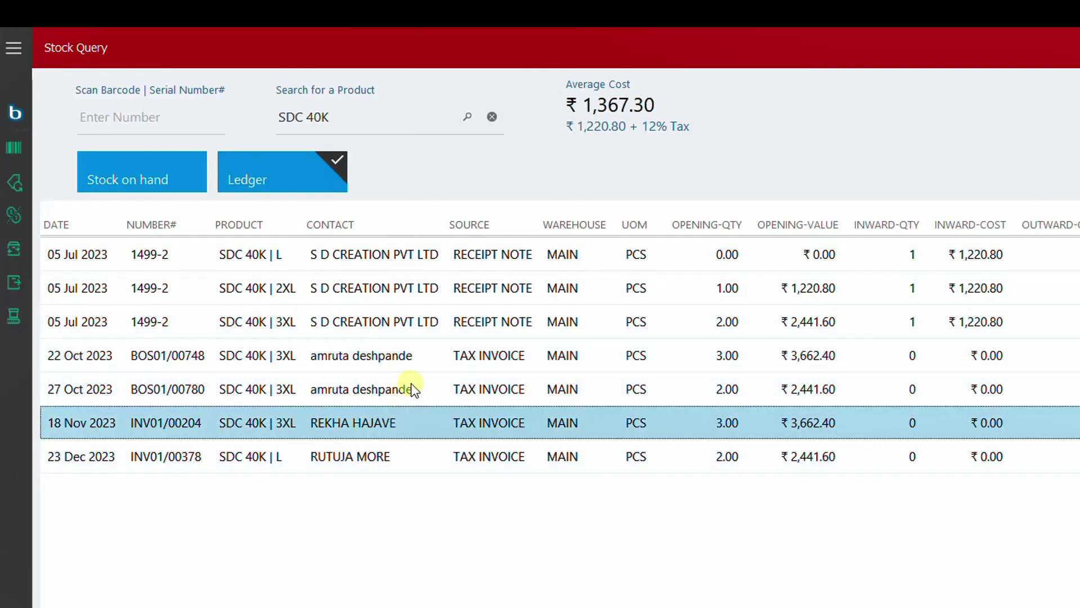
pyautogui.click(406, 387)
pyautogui.click(416, 356)
pyautogui.press('Right')
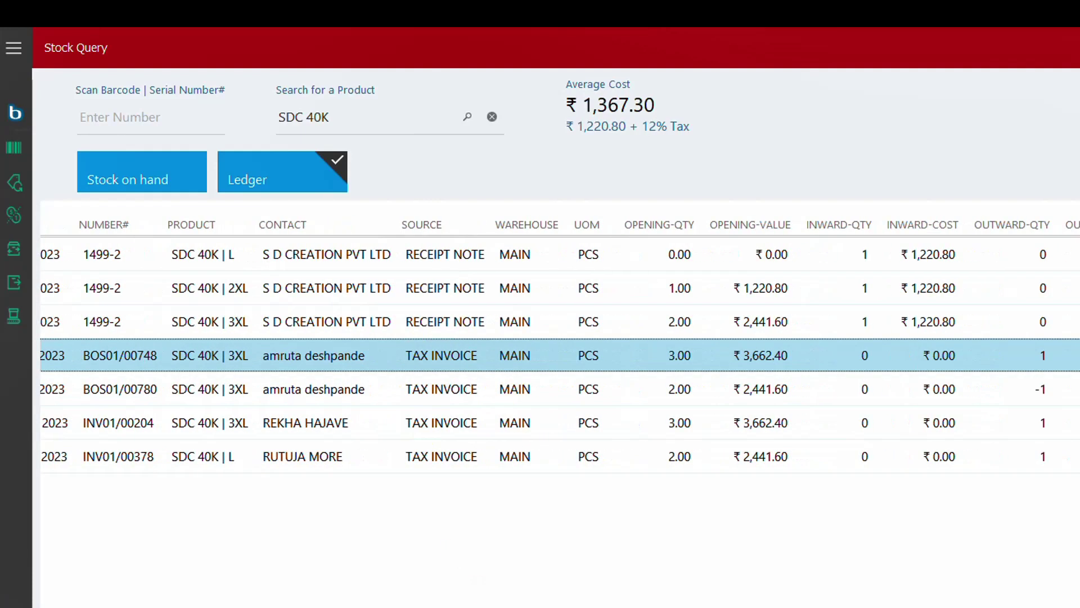
pyautogui.press('Left')
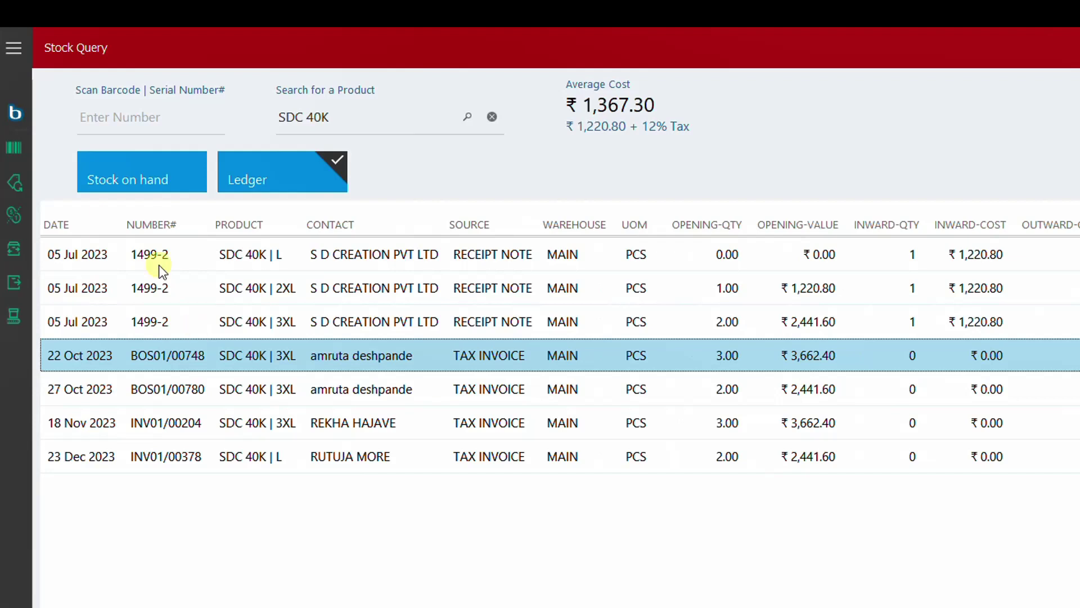
pyautogui.click(120, 167)
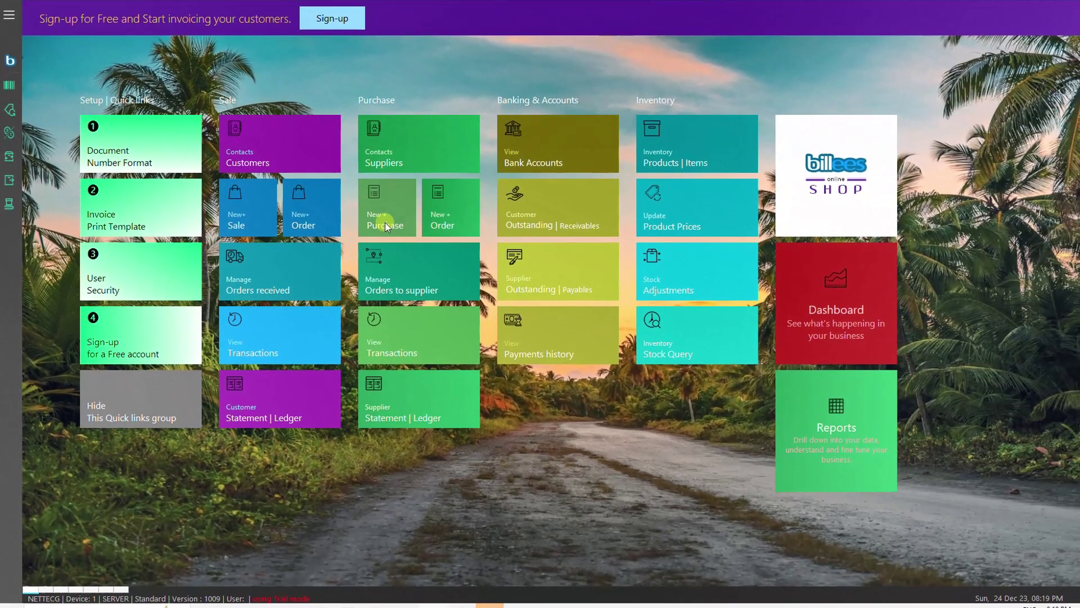
# Step: Start a new Purchase bill from the dashboard, then close it without entering anything
pyautogui.click(545, 337)
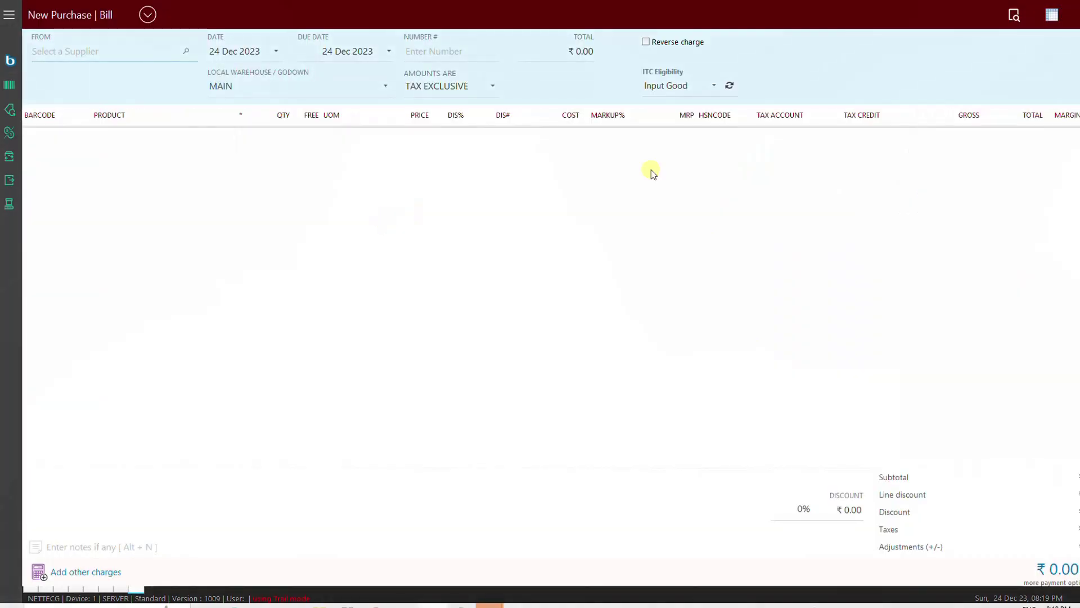
pyautogui.click(1014, 17)
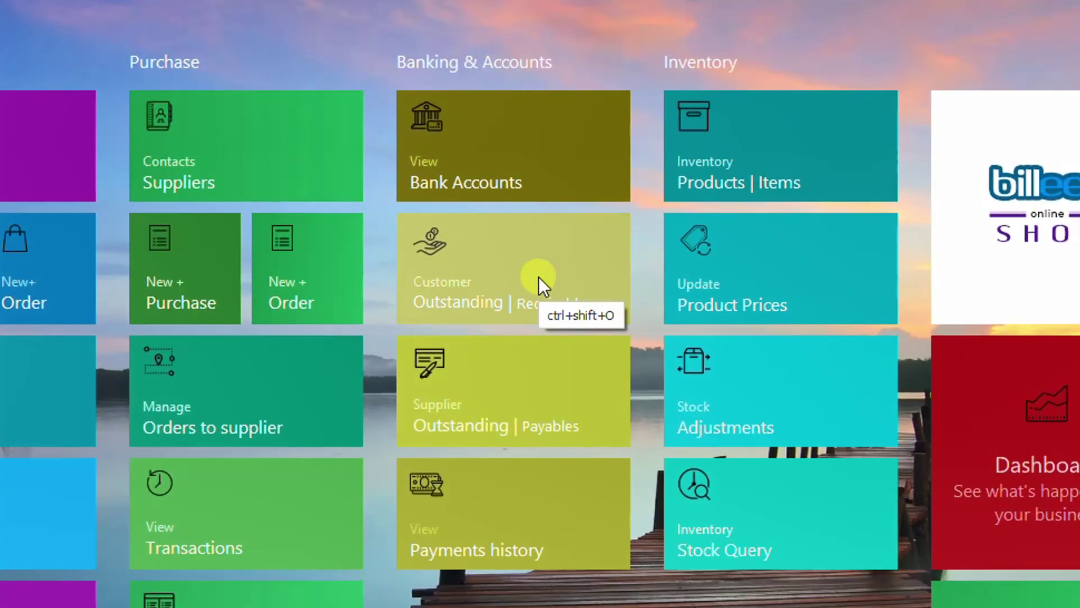
# Step: Open the Customer Outstanding receivables list and look through the invoices
pyautogui.click(539, 277)
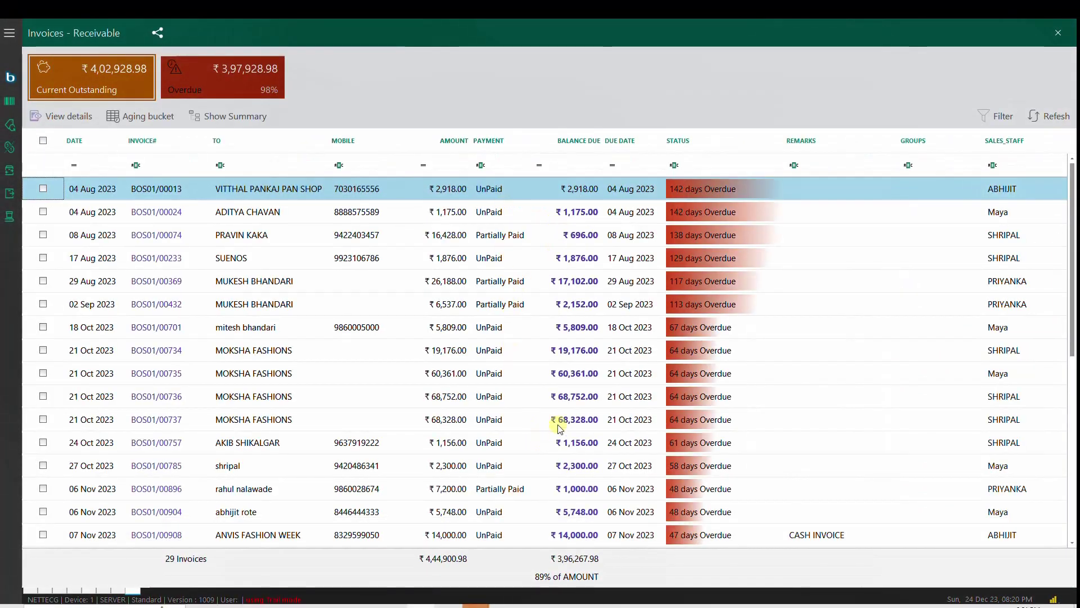
pyautogui.click(559, 420)
pyautogui.scroll(-2, 585, 433)
pyautogui.scroll(-3, 585, 434)
pyautogui.scroll(5, 585, 434)
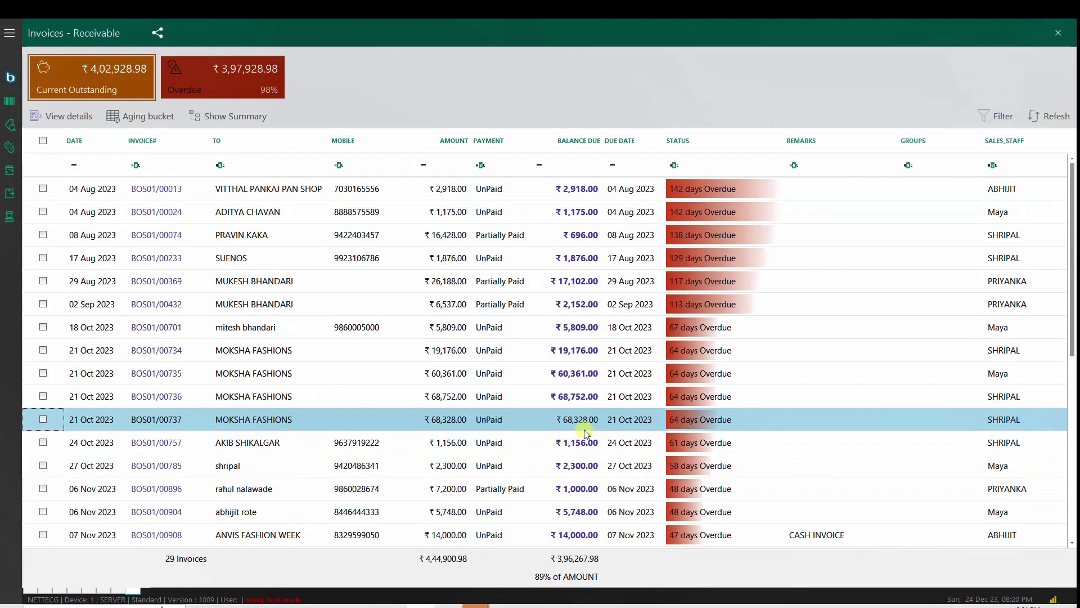
pyautogui.scroll(-6, 585, 434)
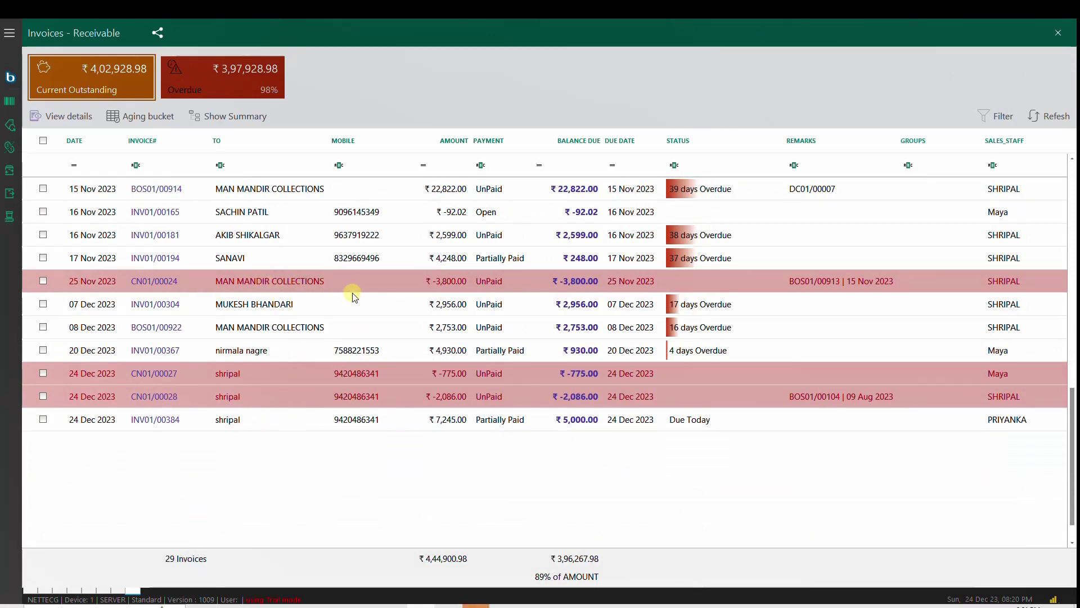
pyautogui.scroll(6, 354, 304)
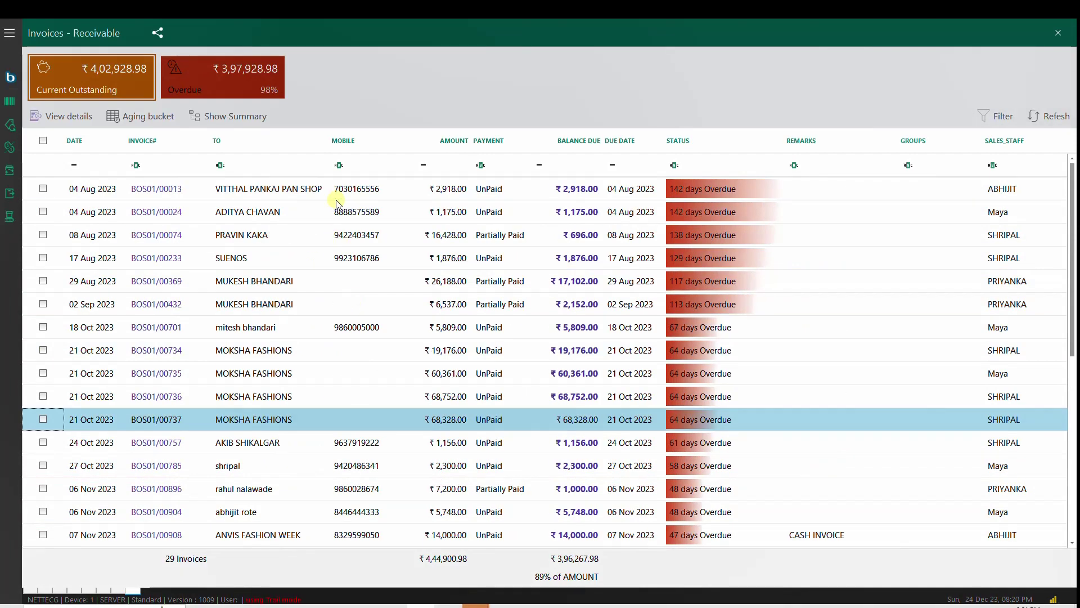
# Step: Group receivables by customer, filter to one customer by name, and tick their overdue ₹1,000 invoice
pyautogui.click(219, 123)
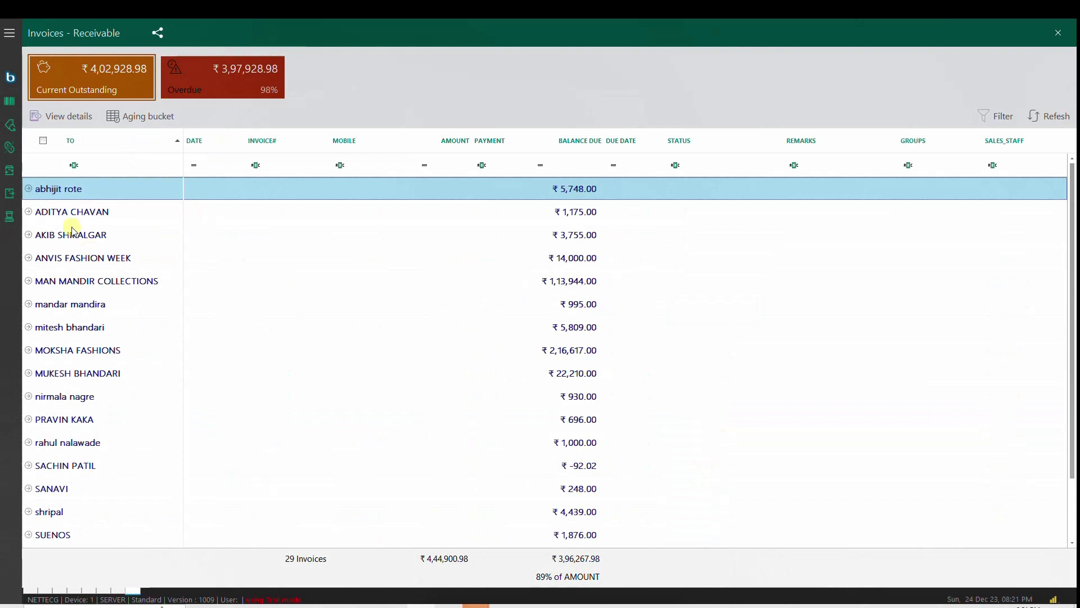
pyautogui.scroll(-1, 75, 437)
pyautogui.scroll(1, 85, 441)
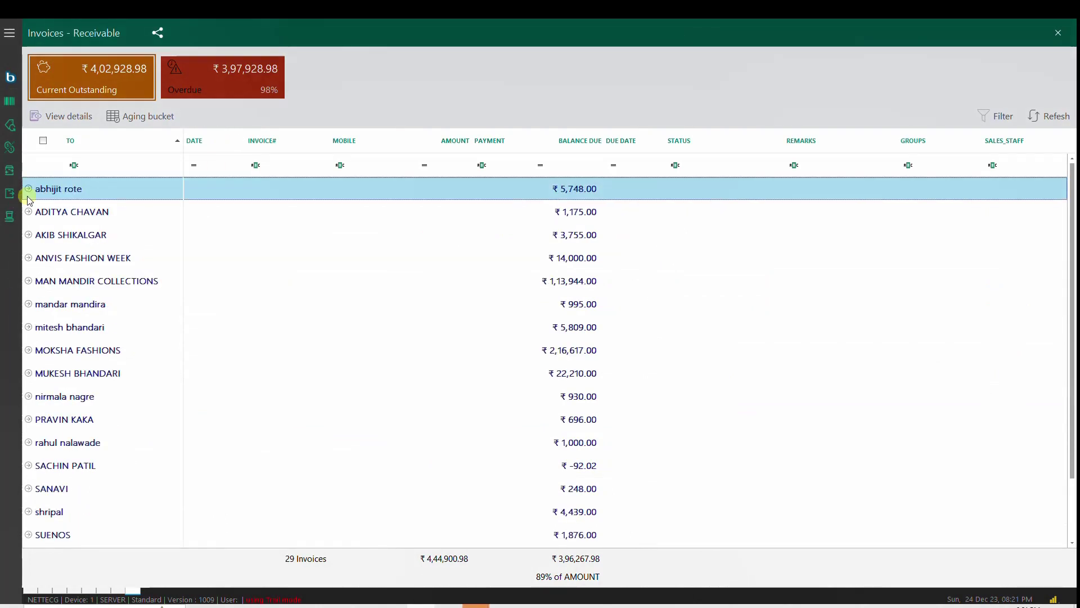
pyautogui.click(128, 167)
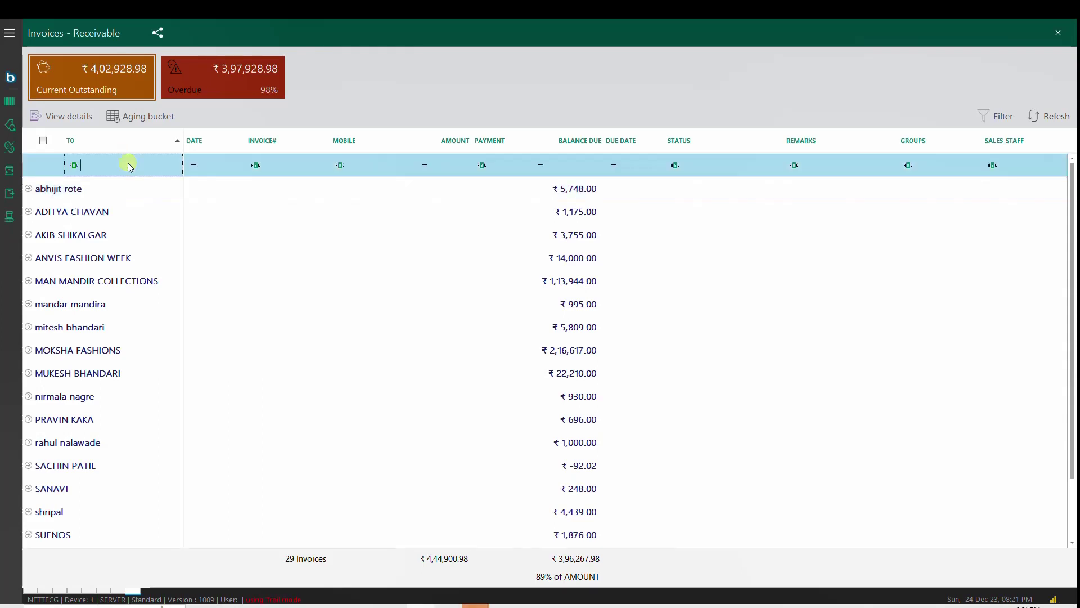
pyautogui.write('RAHU')
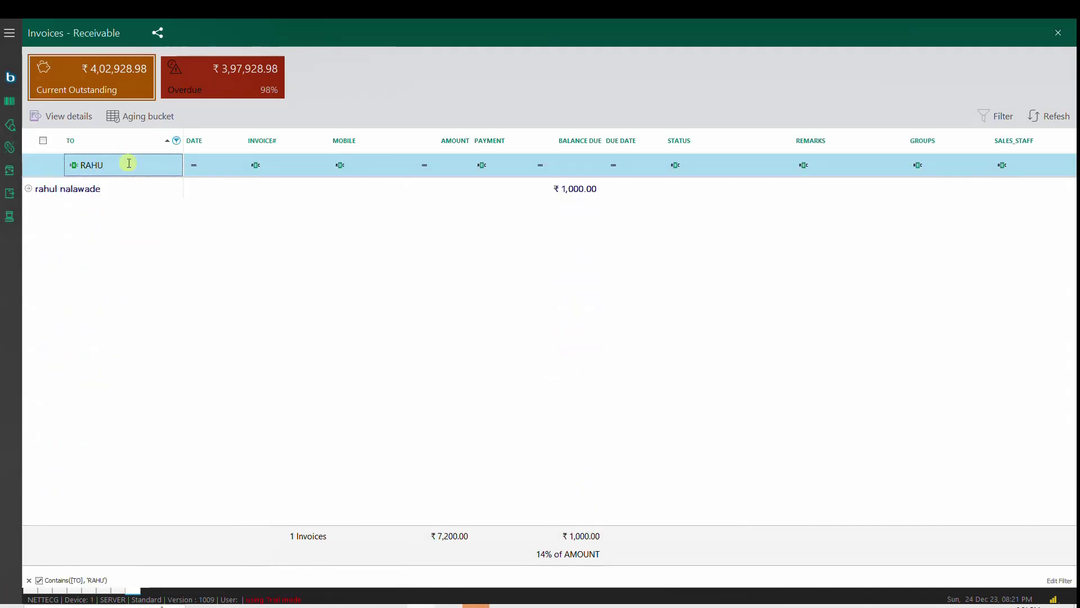
pyautogui.click(29, 188)
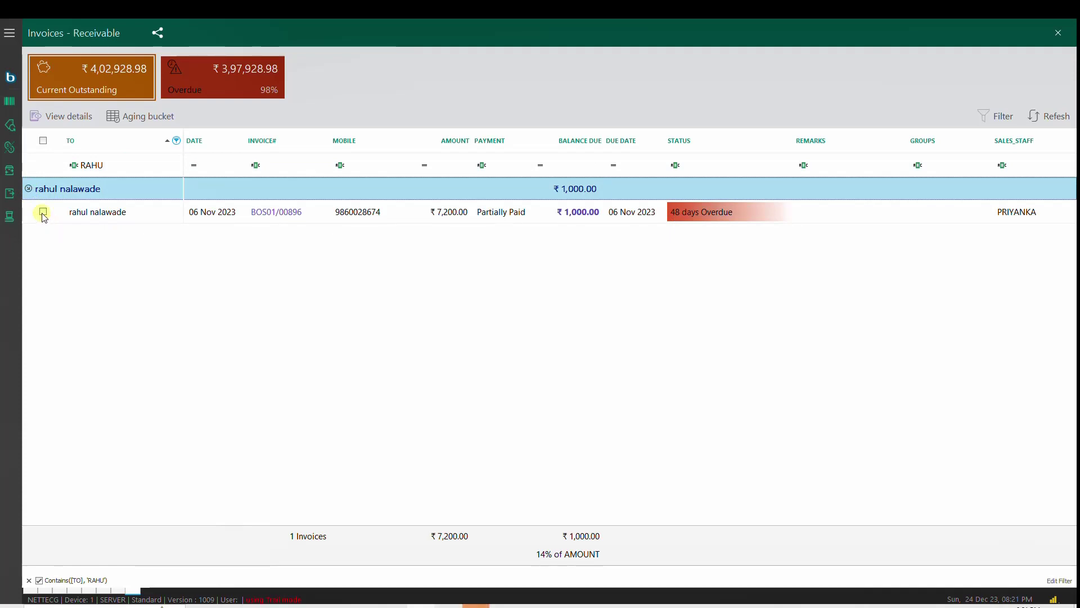
pyautogui.click(43, 212)
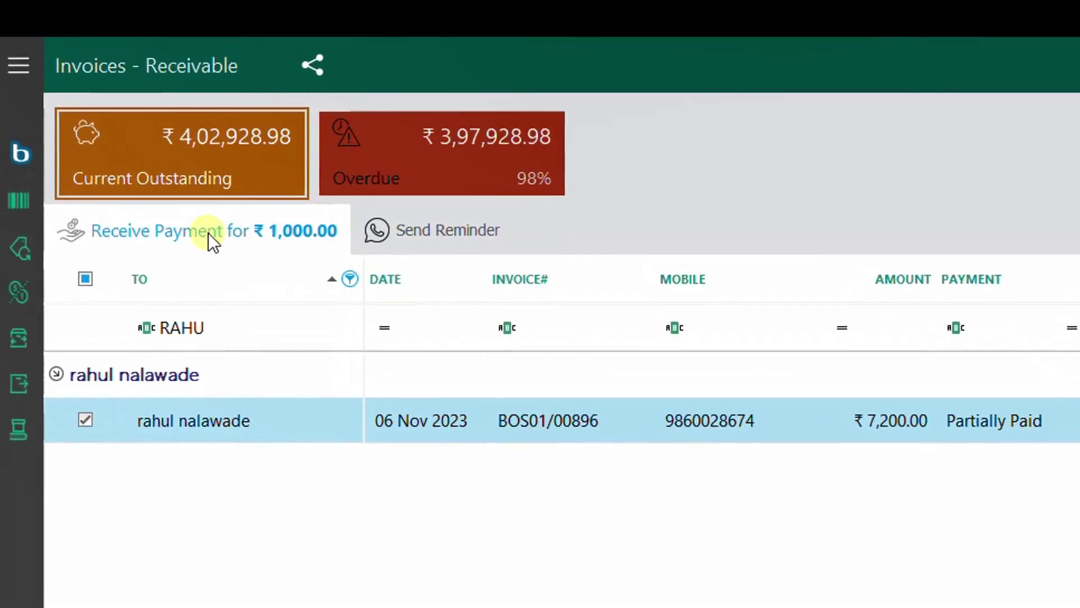
# Step: Receive ₹500 in cash against invoice BOS01/00896 and save the receipt
pyautogui.click(208, 232)
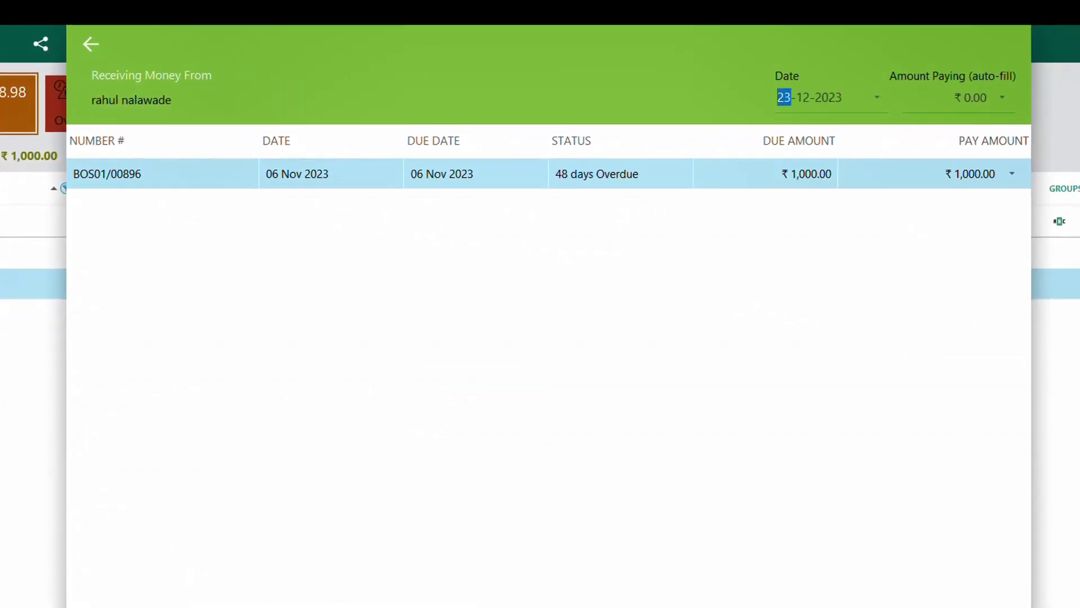
pyautogui.click(971, 97)
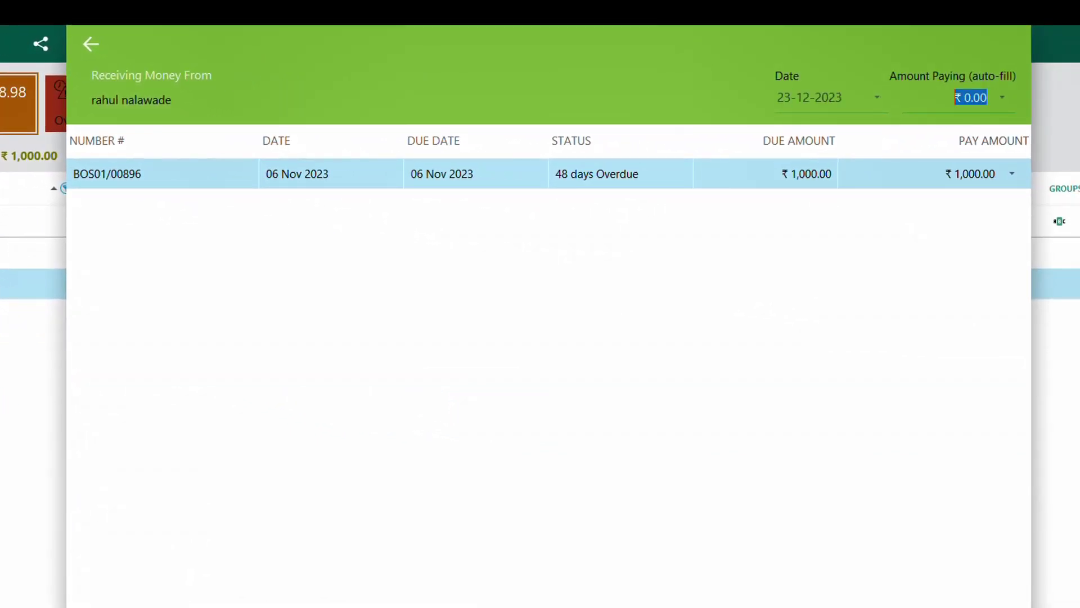
pyautogui.press('Return')
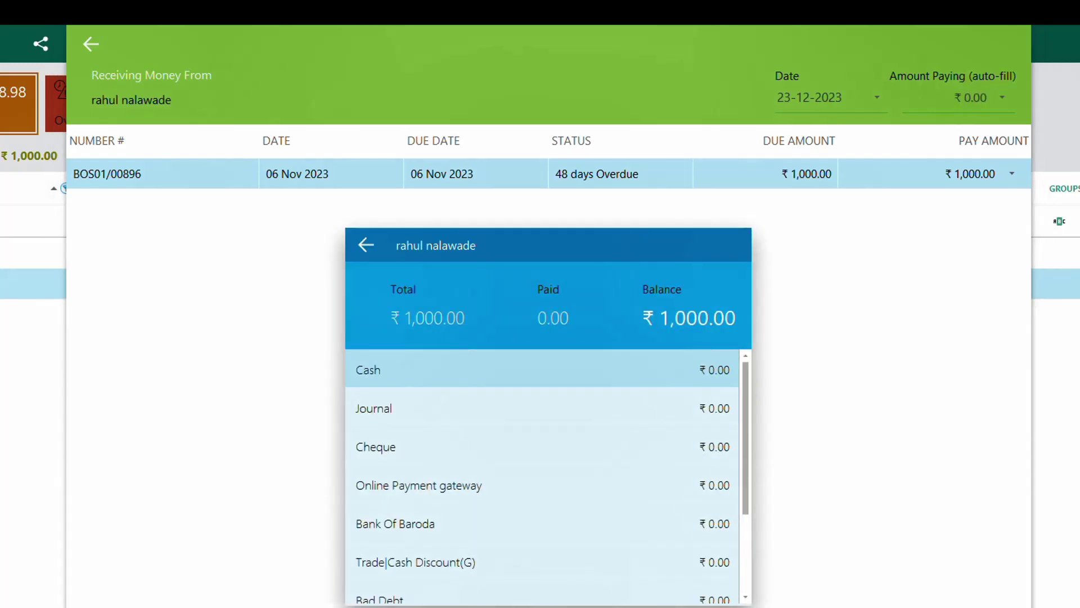
pyautogui.press('Escape')
pyautogui.press('Escape')
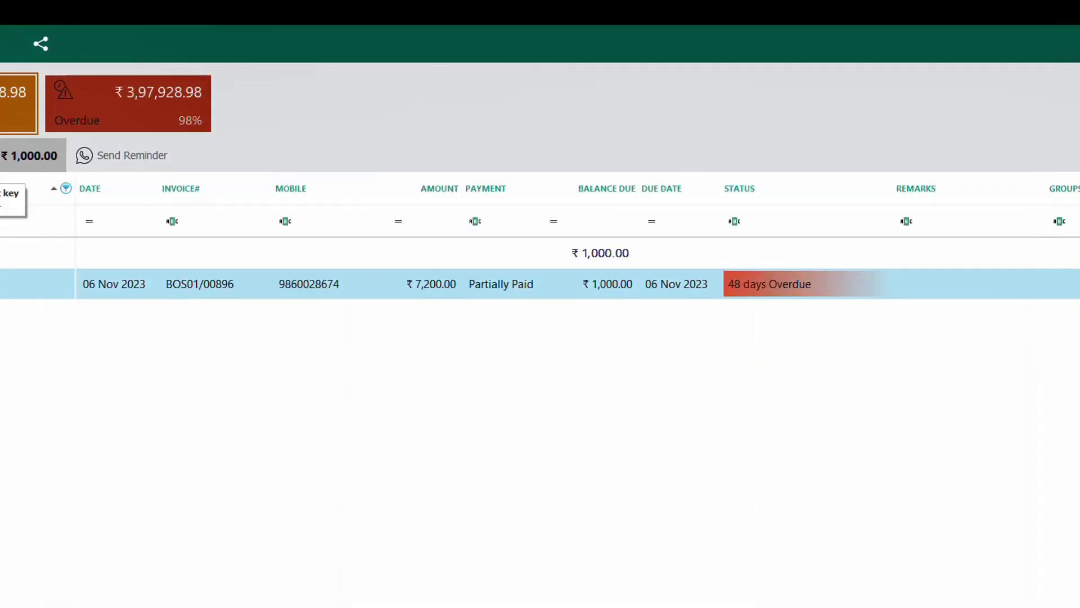
pyautogui.click(22, 155)
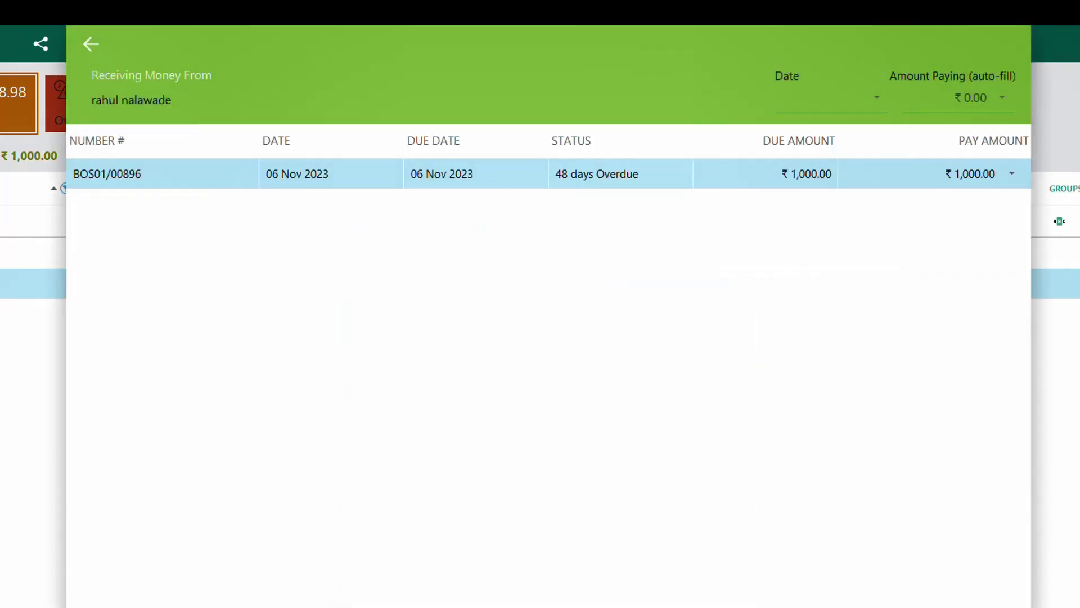
pyautogui.write('500')
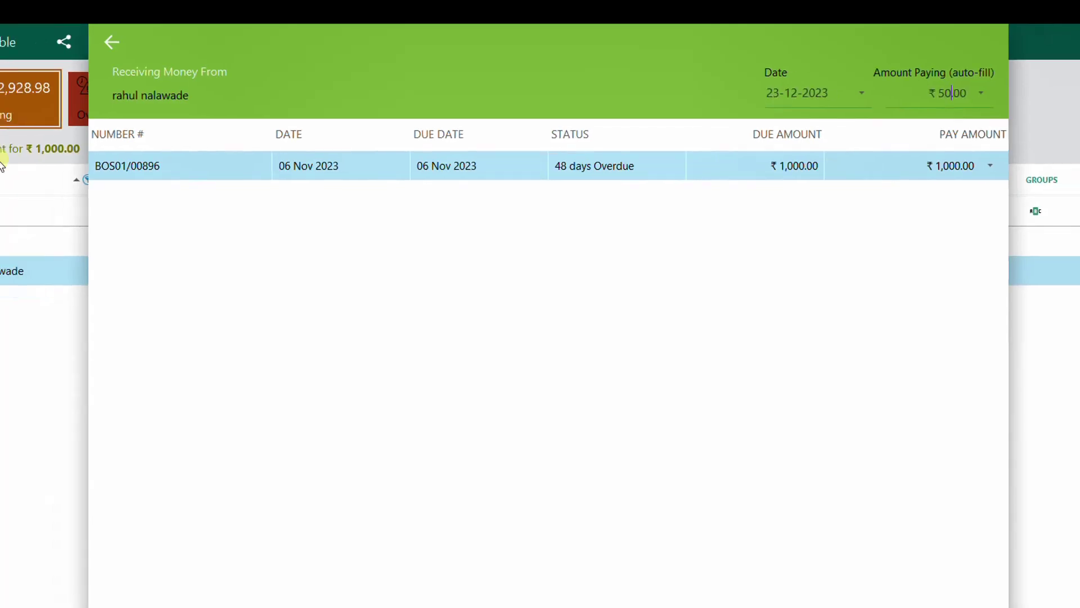
pyautogui.press('Return')
pyautogui.press('Return')
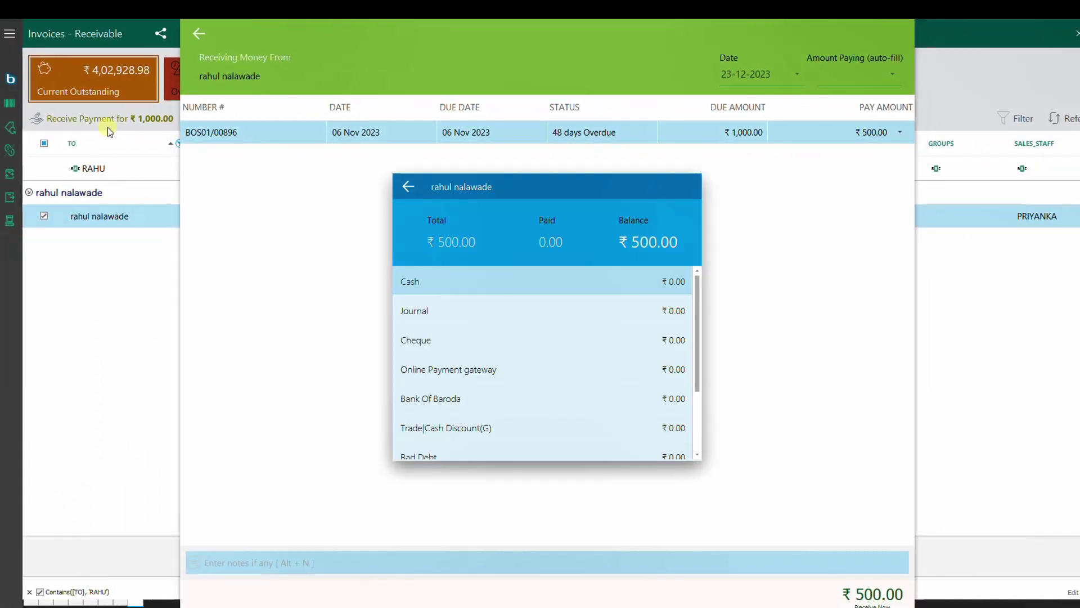
pyautogui.press('Return')
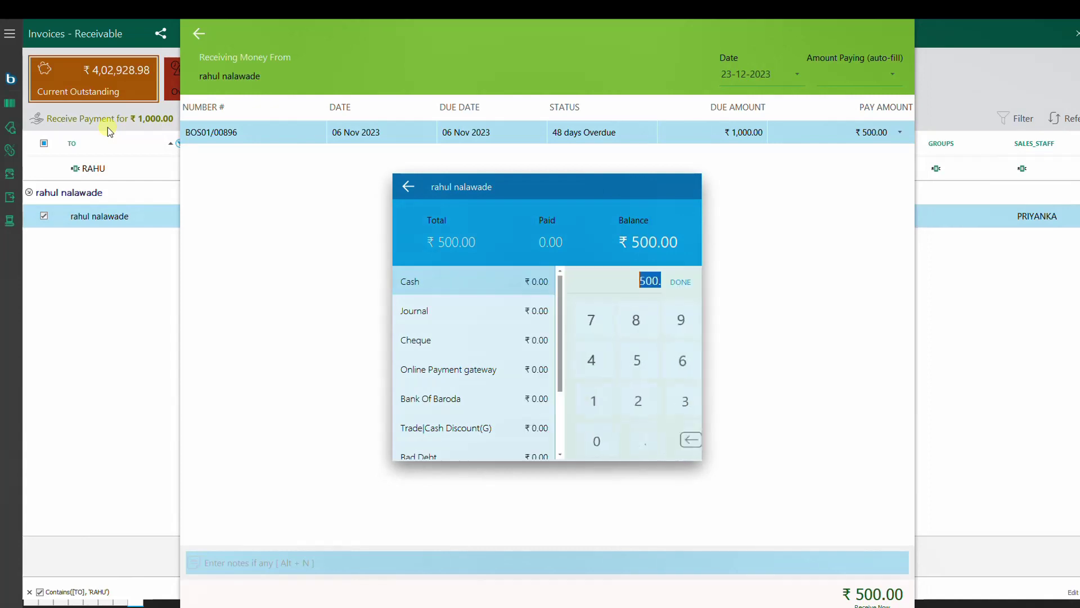
pyautogui.press('Return')
pyautogui.press('Return')
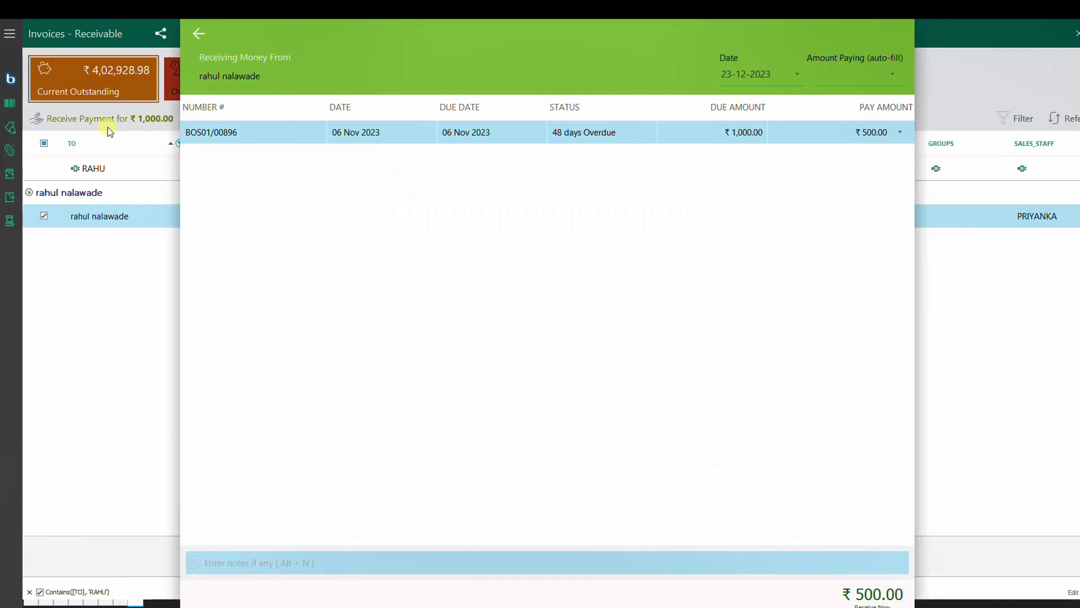
pyautogui.press('Return')
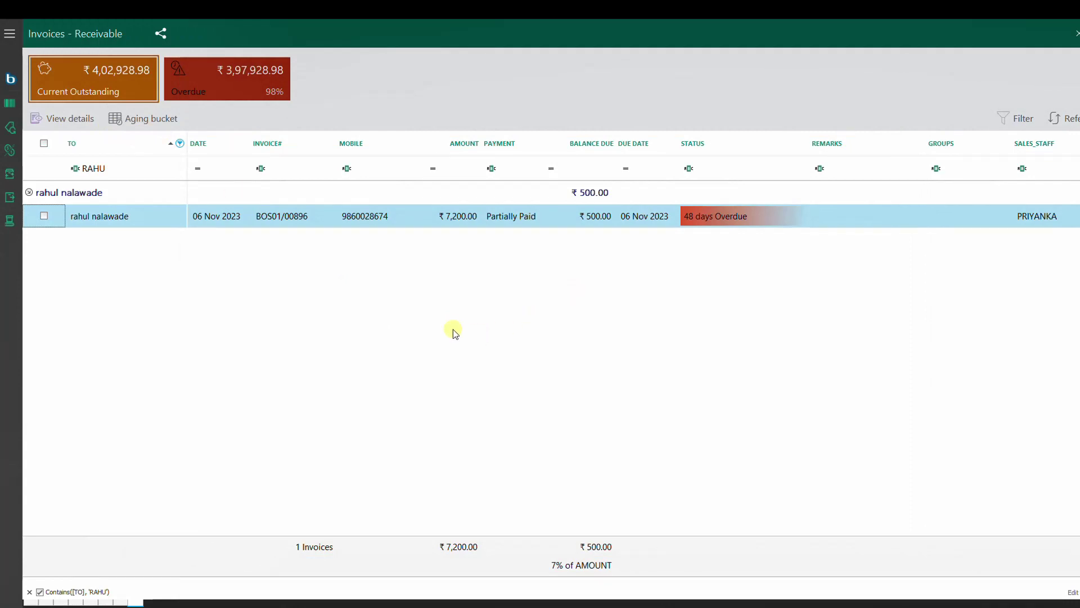
# Step: Clear the customer name filter to show all invoices and close the receivables list
pyautogui.click(133, 169)
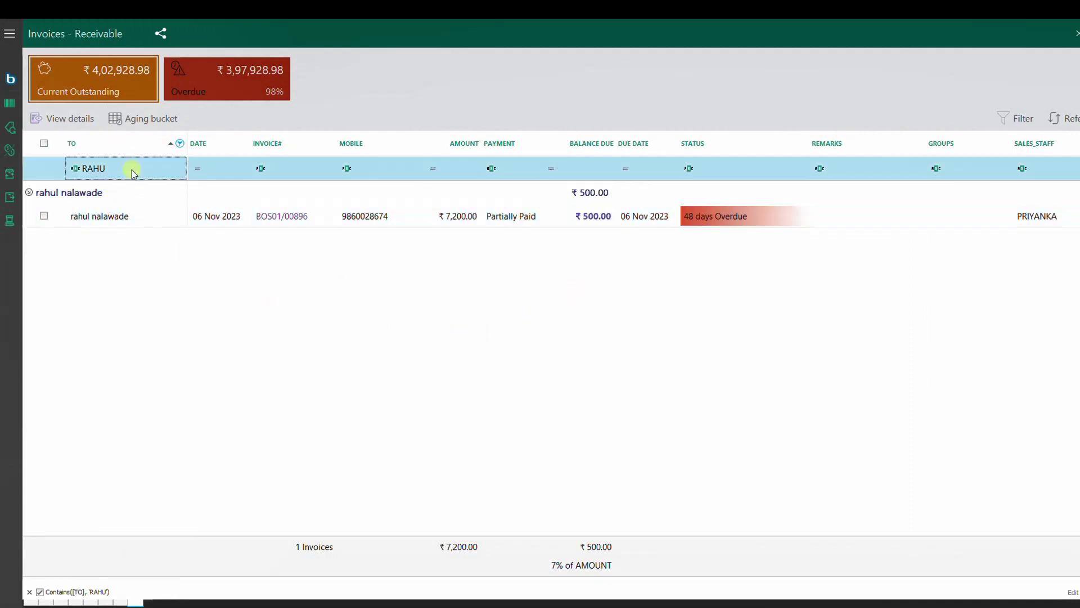
pyautogui.moveTo(133, 168); pyautogui.dragTo(70, 172)
pyautogui.press('BackSpace')
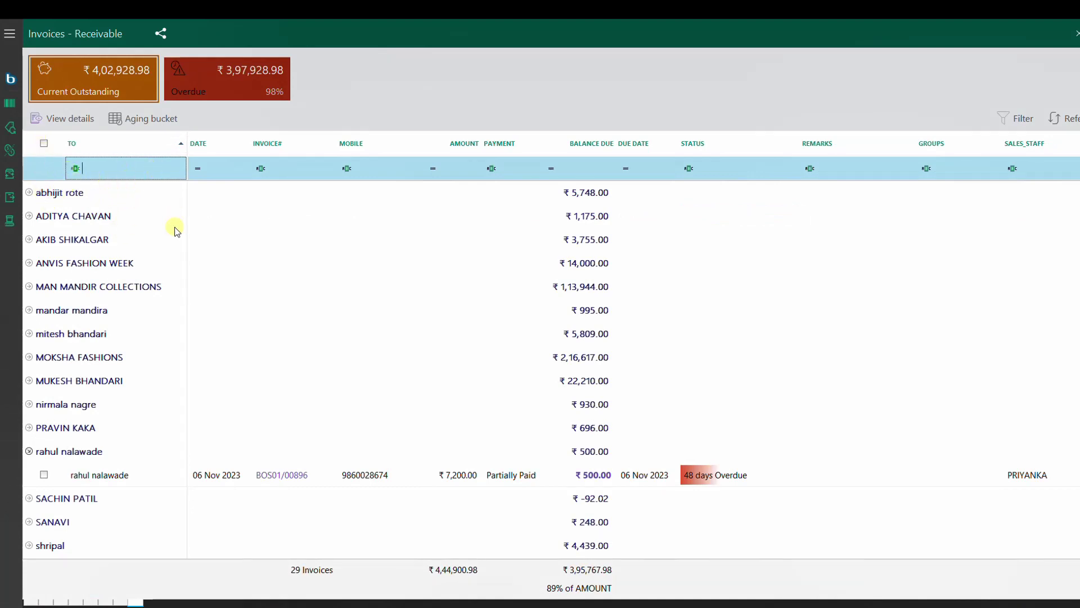
pyautogui.press('Escape')
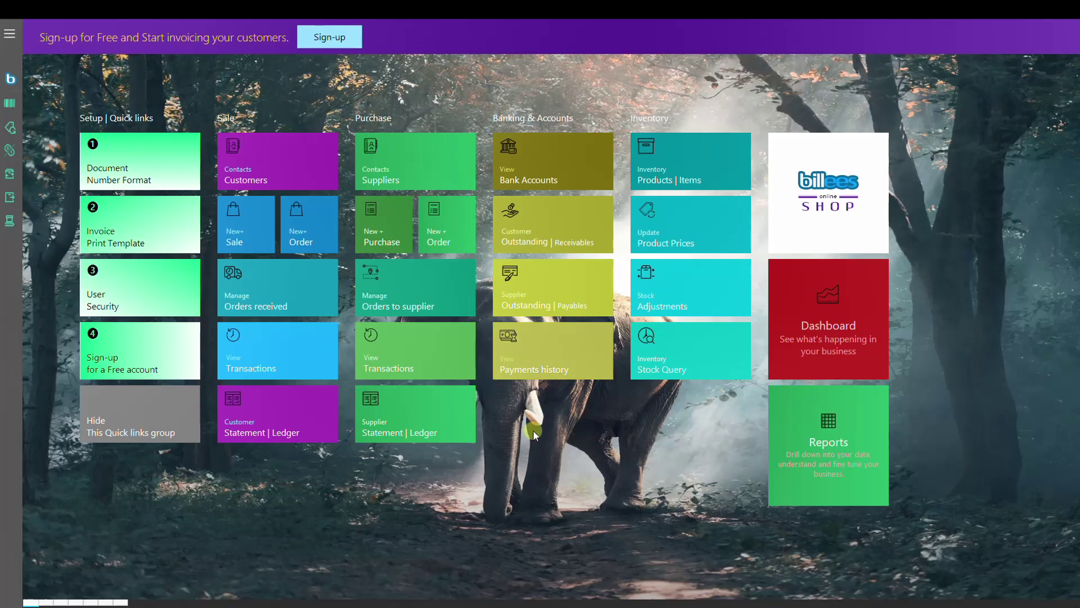
pyautogui.click(256, 430)
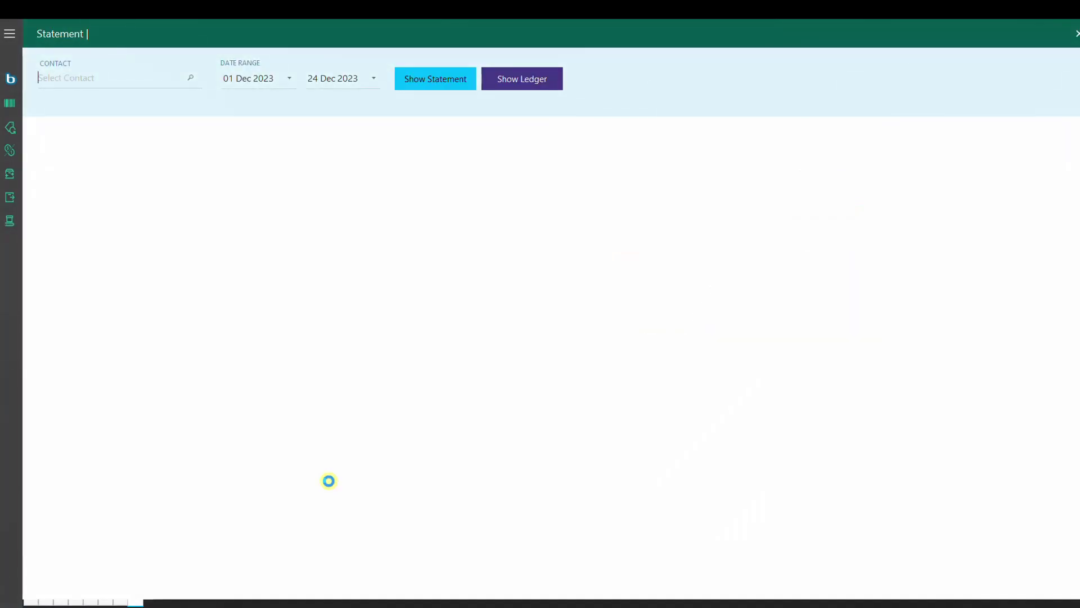
pyautogui.write('RAHUL')
pyautogui.press('Down')
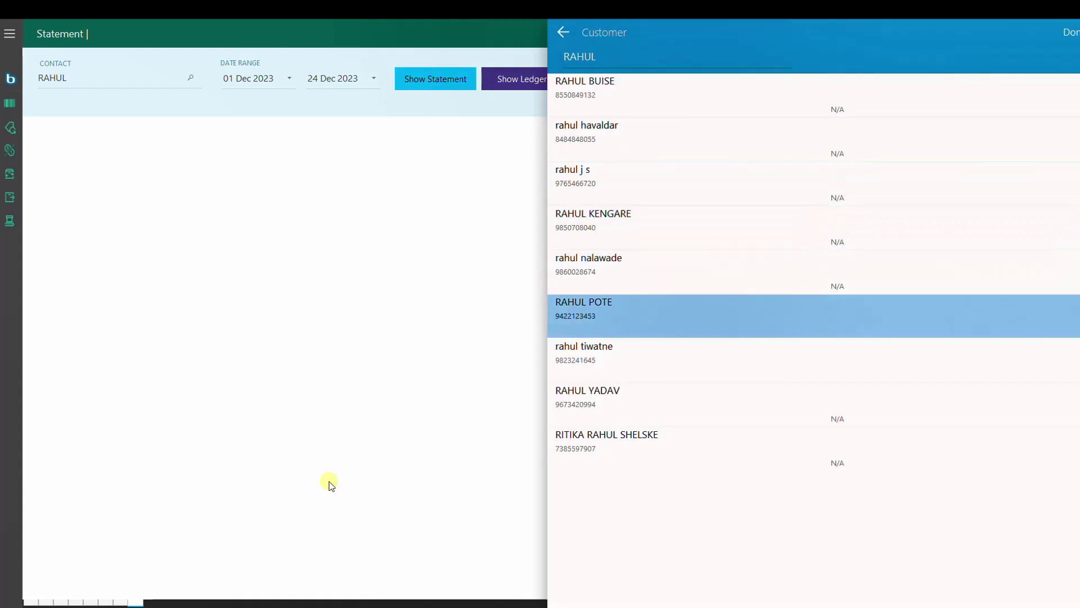
pyautogui.press('Up')
pyautogui.press('Return')
pyautogui.write('0104')
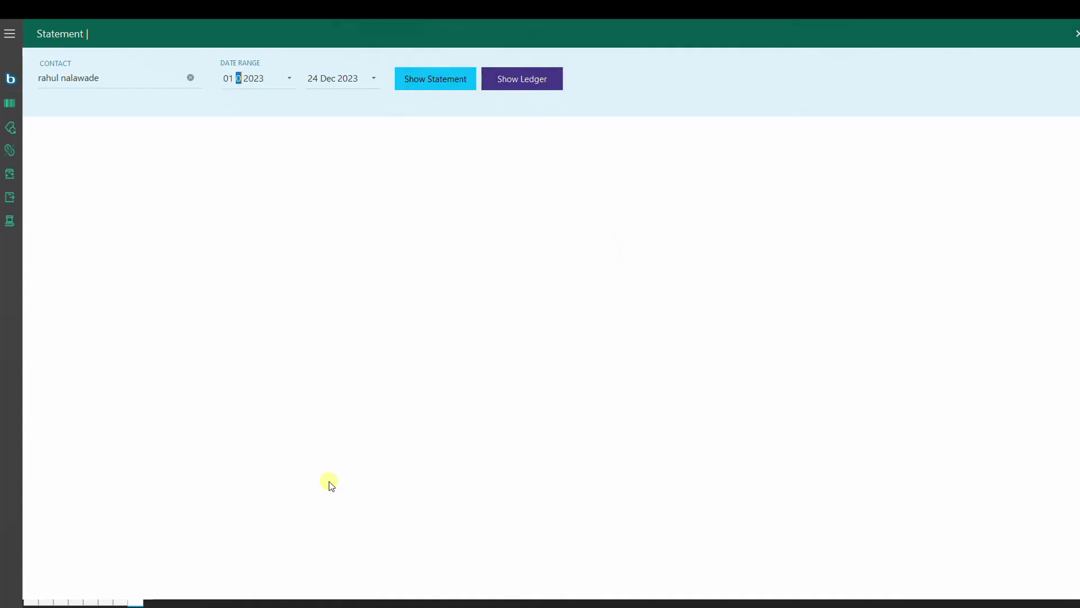
pyautogui.press('Return')
pyautogui.press('Return')
pyautogui.press('Return')
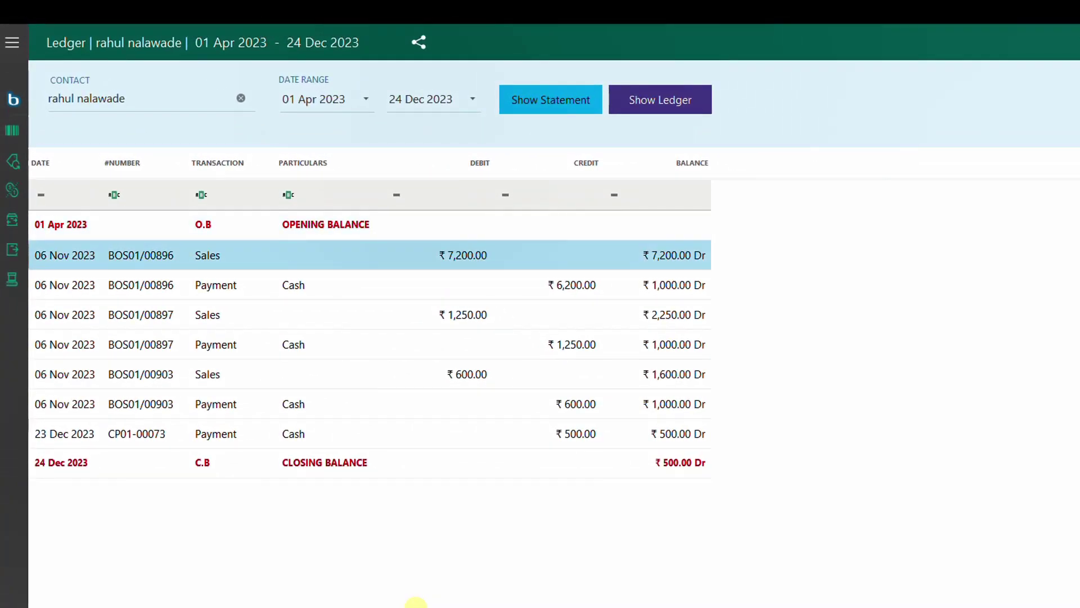
pyautogui.press('Down')
pyautogui.press('Down')
pyautogui.press('Down')
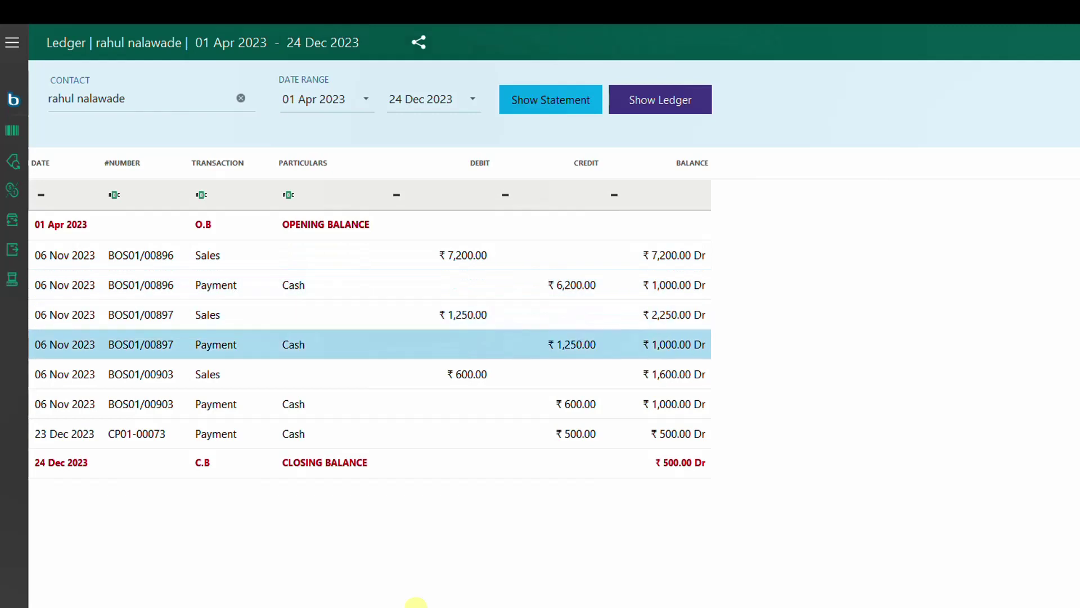
pyautogui.press('Down')
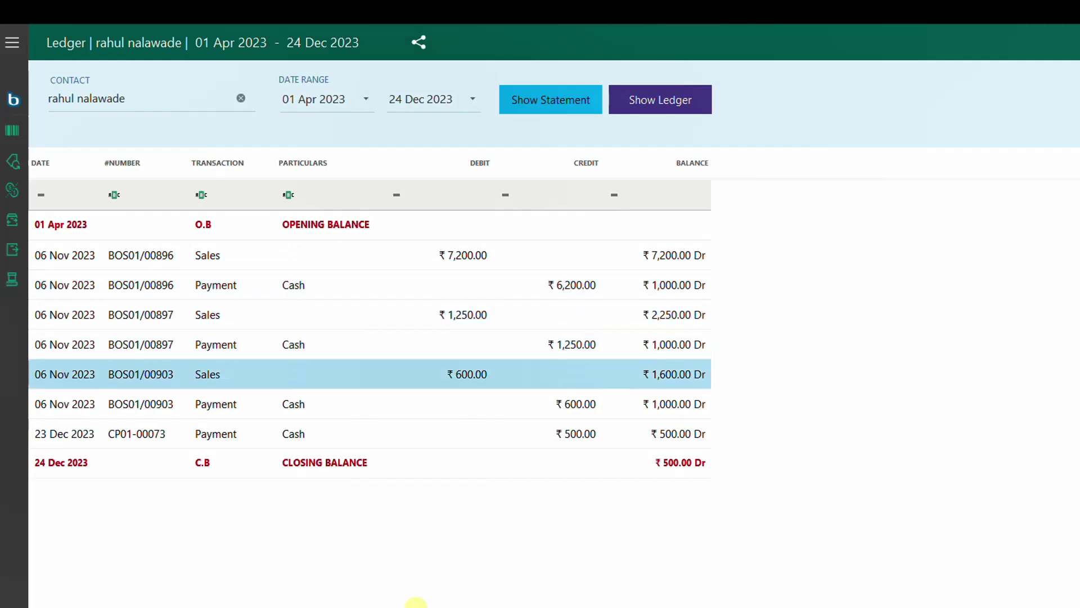
pyautogui.click(417, 607)
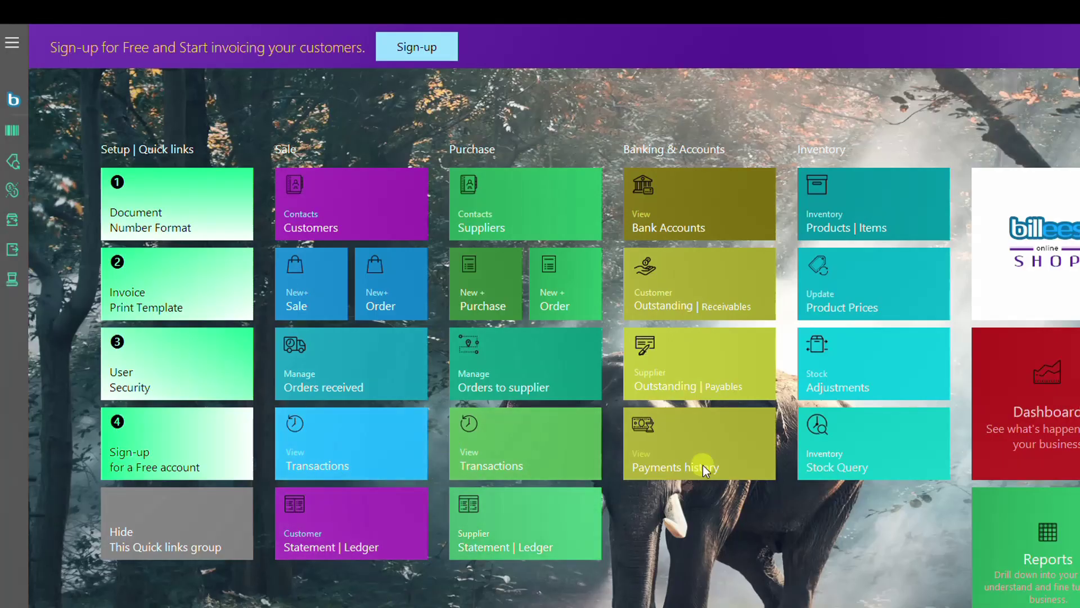
# Step: Group supplier outstanding bills by supplier, tick MAITRI TEX FAB's bill MT-9759, and begin Make Payment
pyautogui.click(692, 372)
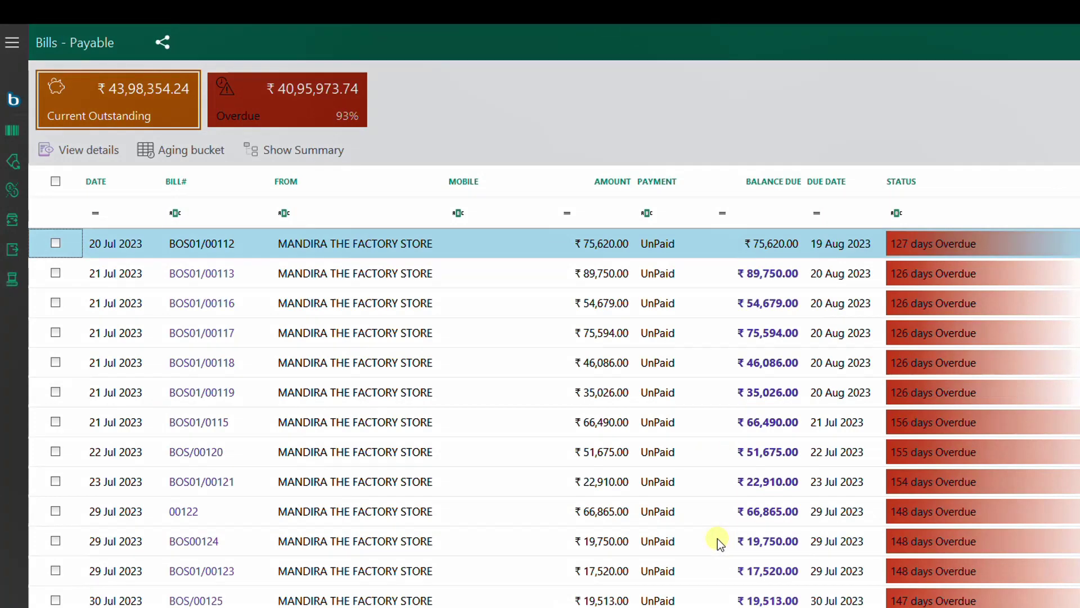
pyautogui.click(309, 153)
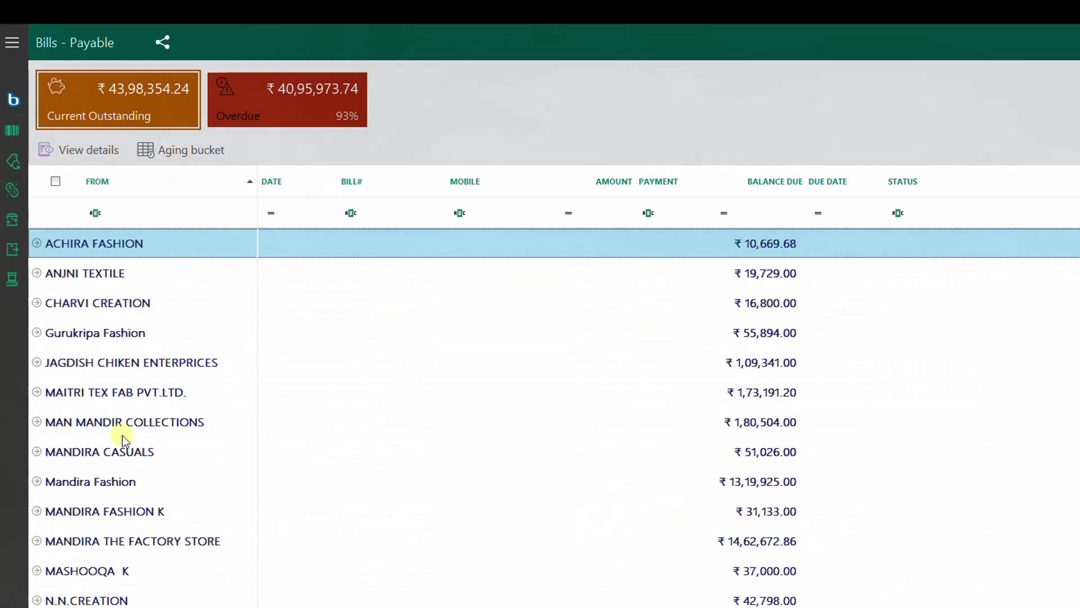
pyautogui.scroll(-1, 133, 470)
pyautogui.scroll(1, 134, 471)
pyautogui.click(37, 393)
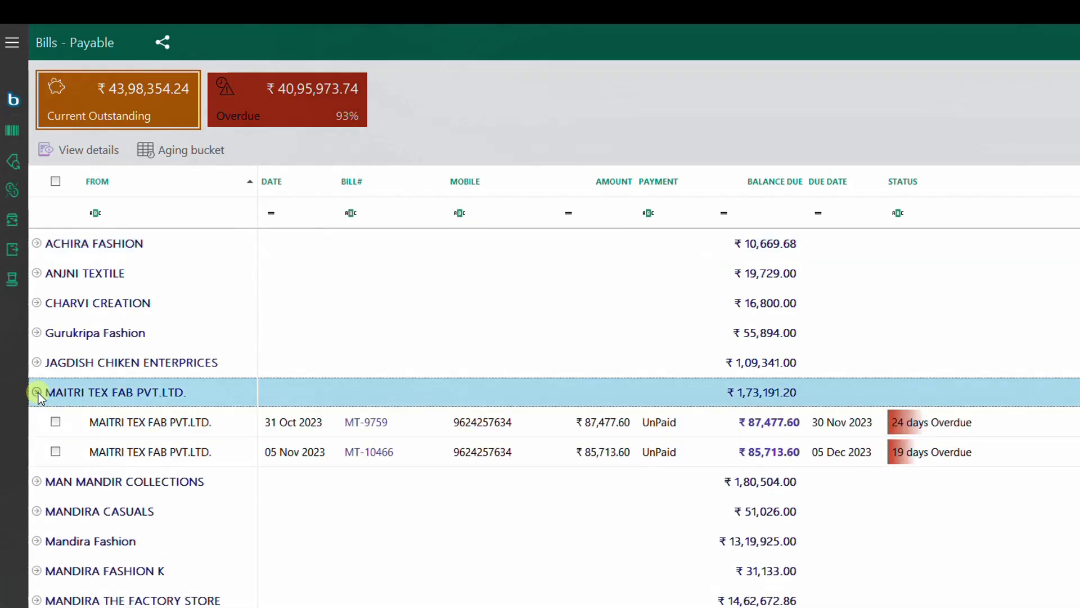
pyautogui.click(56, 422)
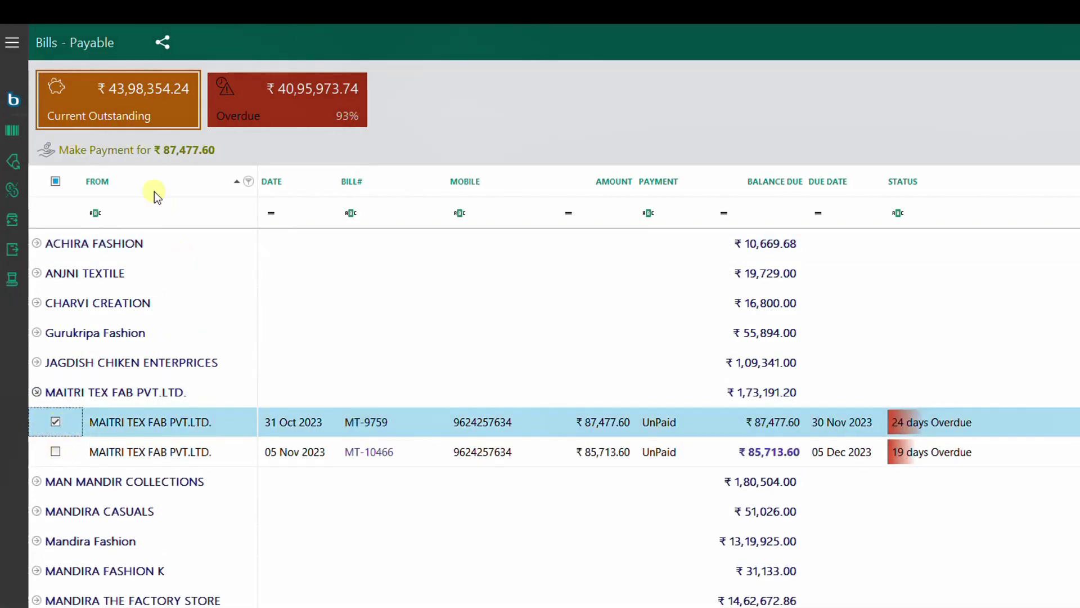
pyautogui.click(152, 148)
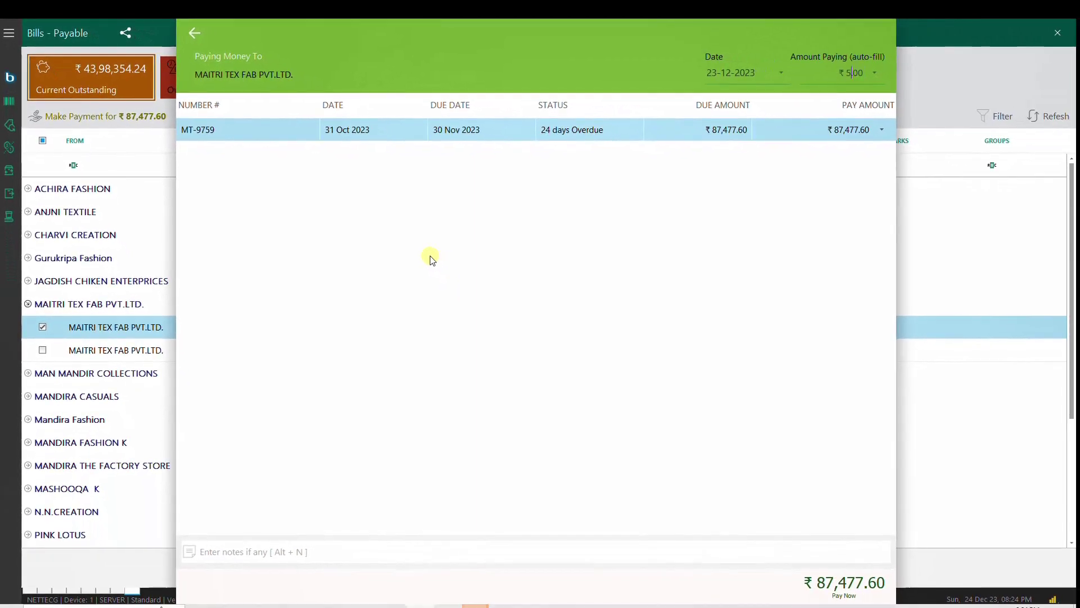
# Step: Enter a ₹50,000 payment amount with the note 'PAID B7'
pyautogui.press('Return')
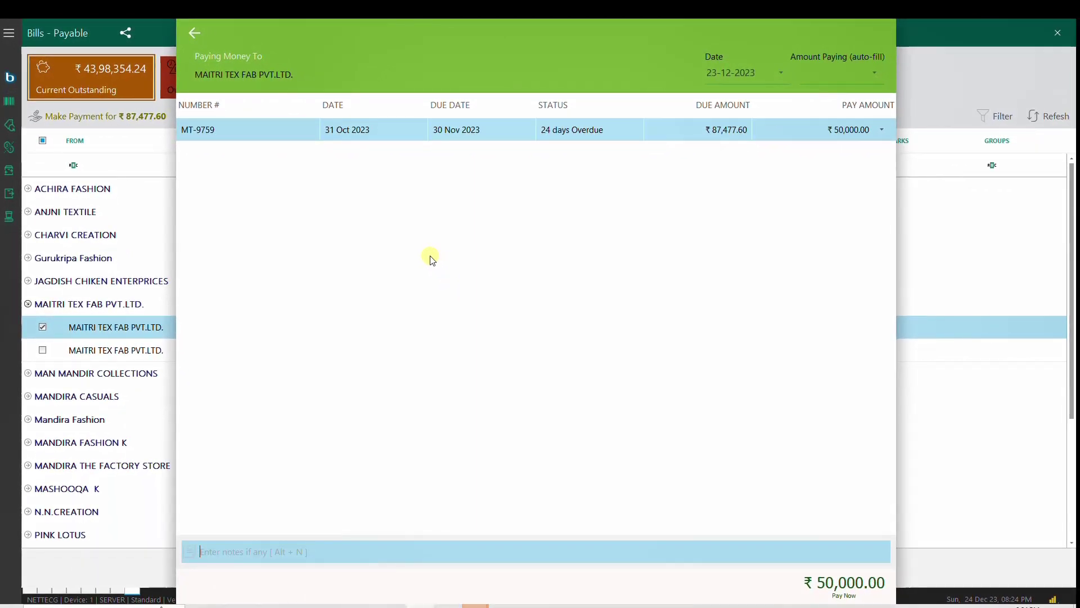
pyautogui.write('PAID B7')
pyautogui.press('Return')
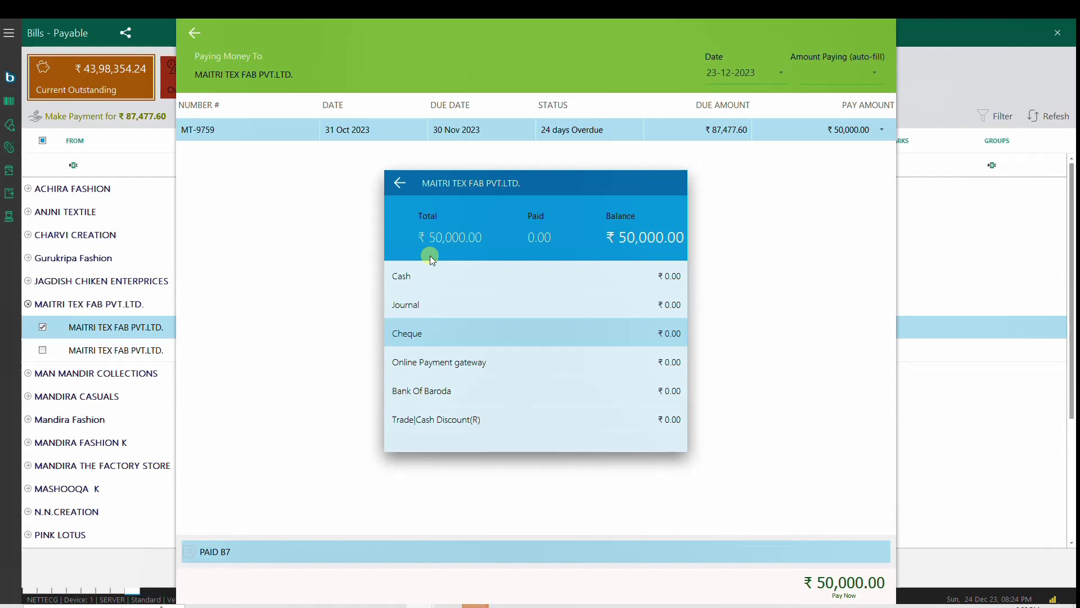
# Step: Pay by cheque number 39 dated 31 Dec 2023 with the paying bank, save, then go to Banking
pyautogui.press('Return')
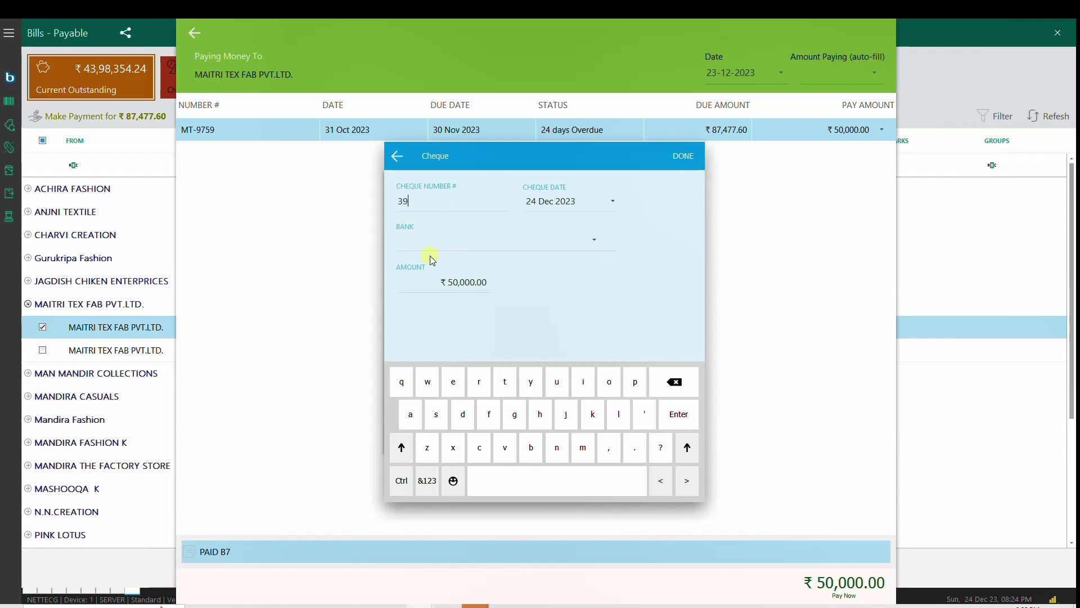
pyautogui.press('Tab')
pyautogui.write('31')
pyautogui.press('Tab')
pyautogui.press('Down')
pyautogui.press('Tab')
pyautogui.press('Return')
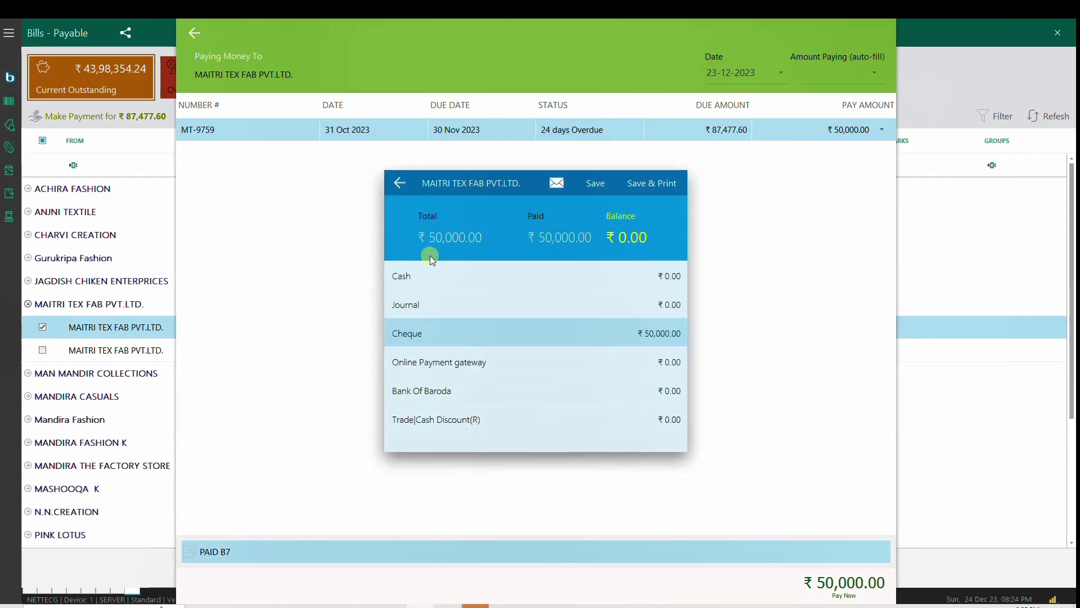
pyautogui.click(555, 183)
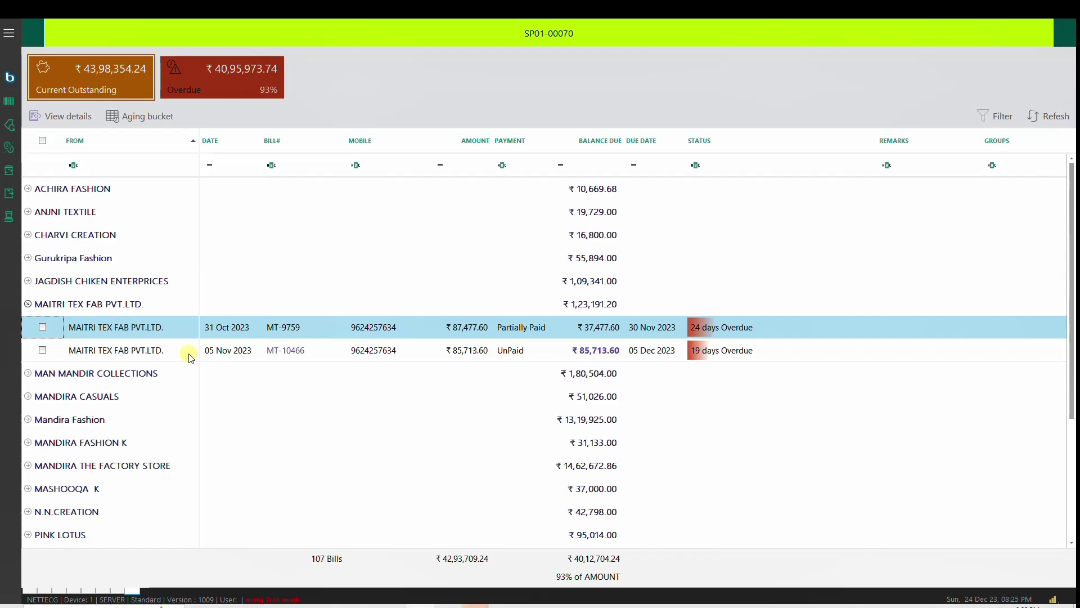
pyautogui.click(9, 32)
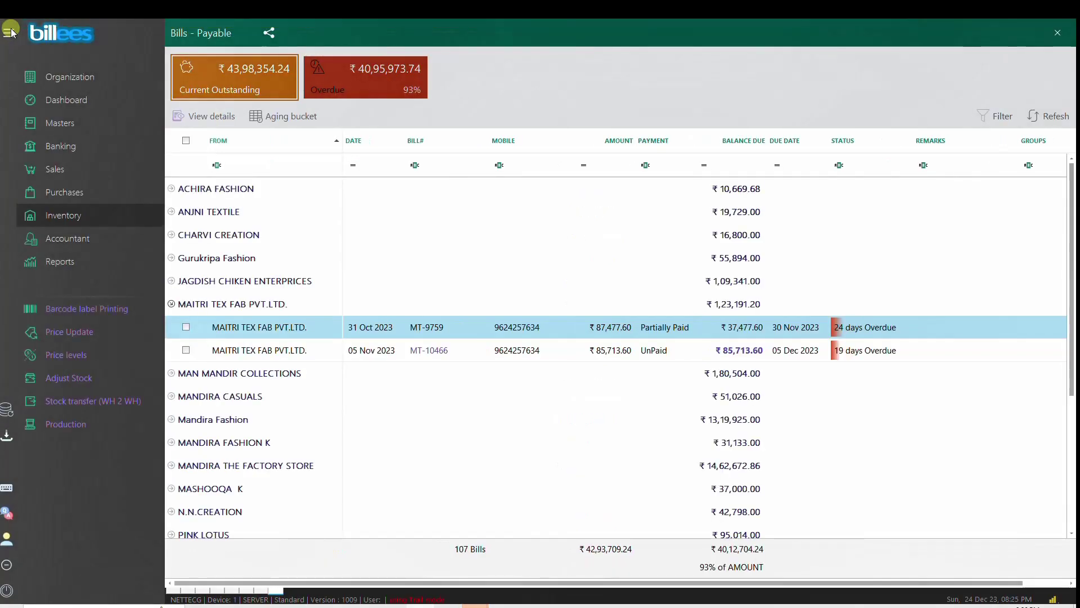
pyautogui.click(56, 145)
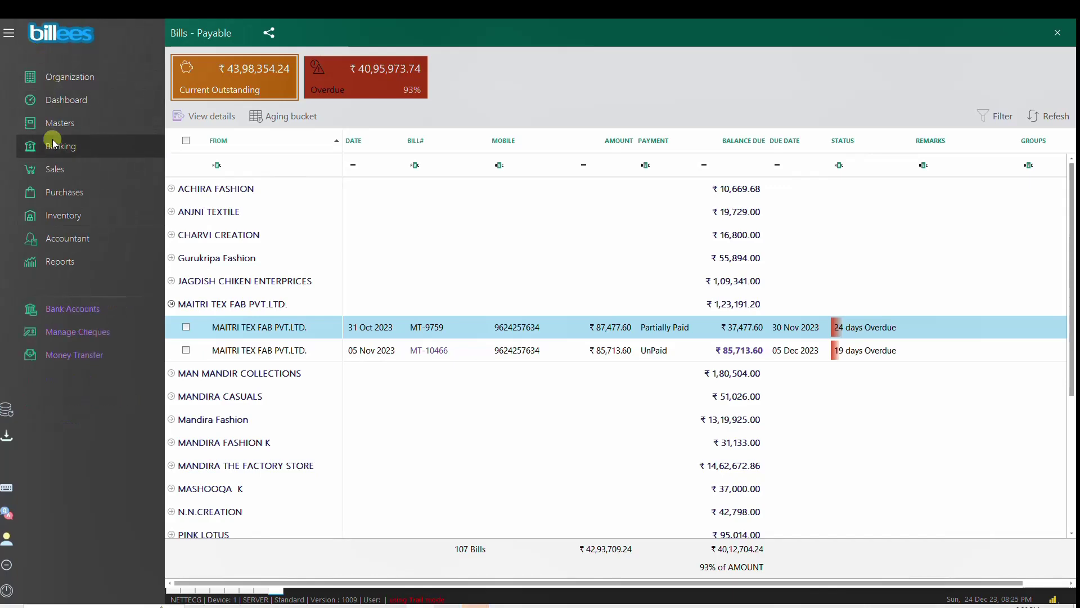
# Step: Among pending cheques, tick the ₹50,000 cheque of 23 Dec 2023 and choose the BOB 1940 bank for deposit
pyautogui.click(66, 333)
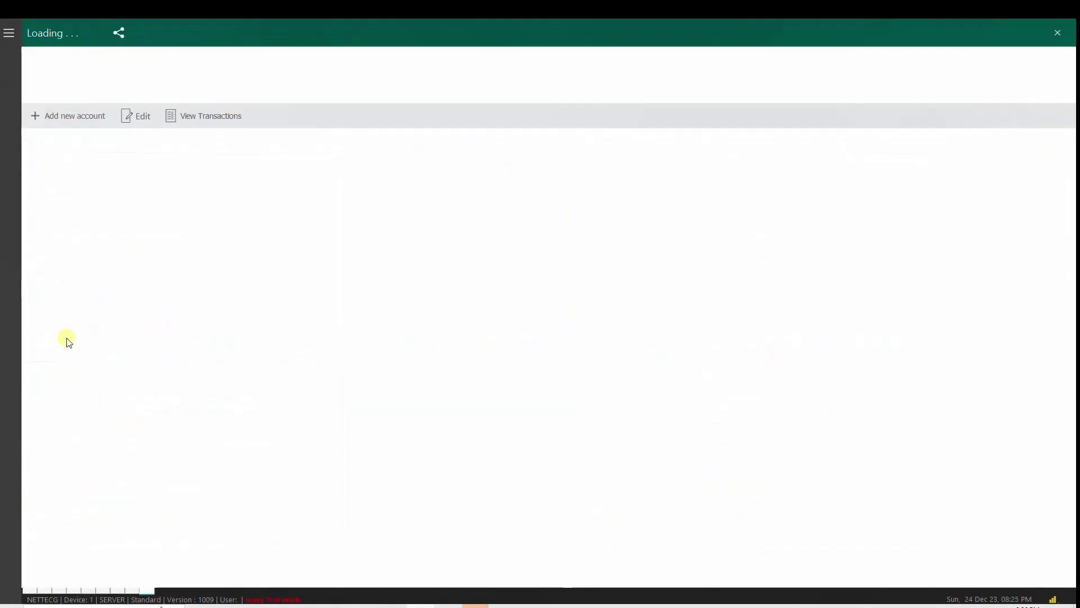
pyautogui.click(61, 240)
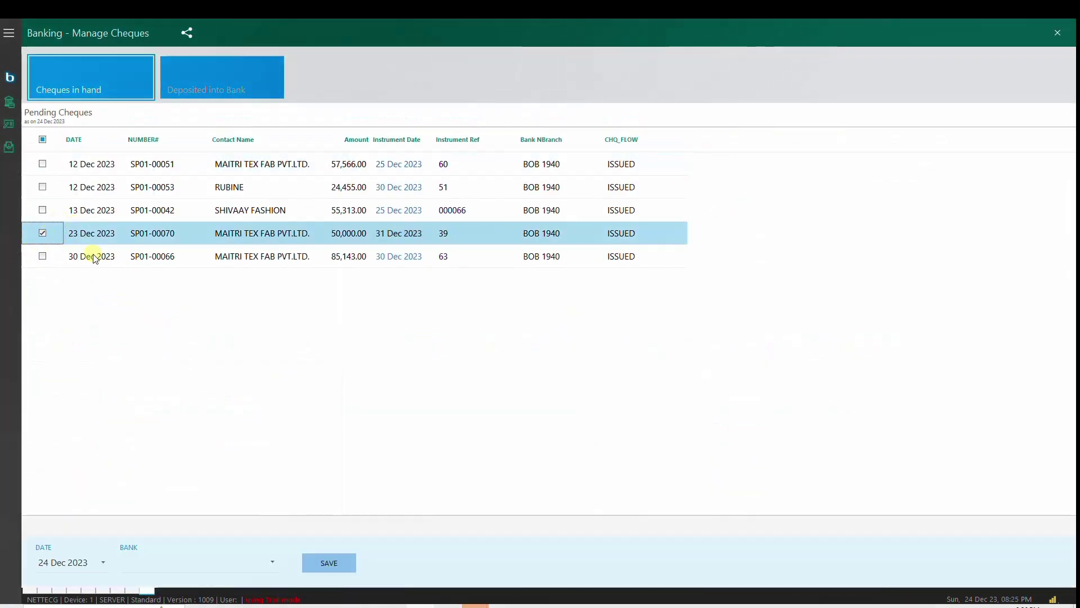
pyautogui.click(37, 235)
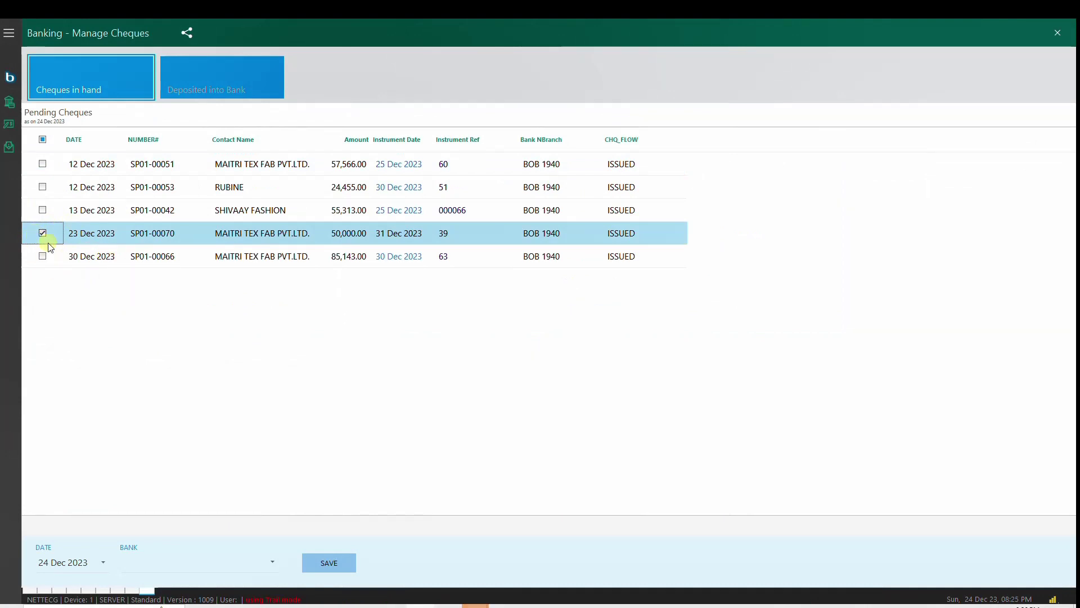
pyautogui.click(274, 561)
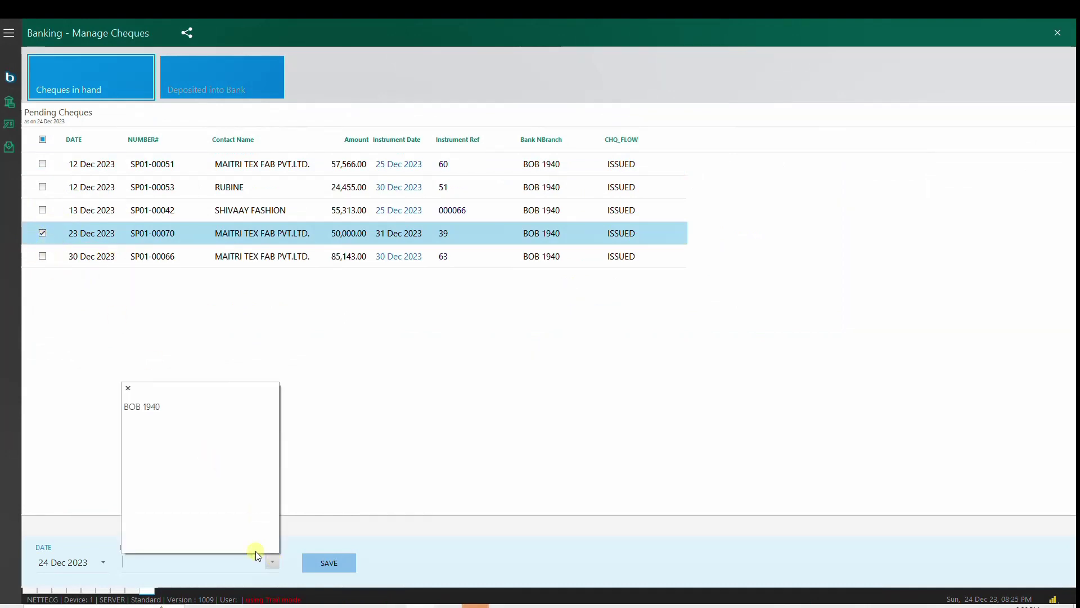
pyautogui.click(153, 406)
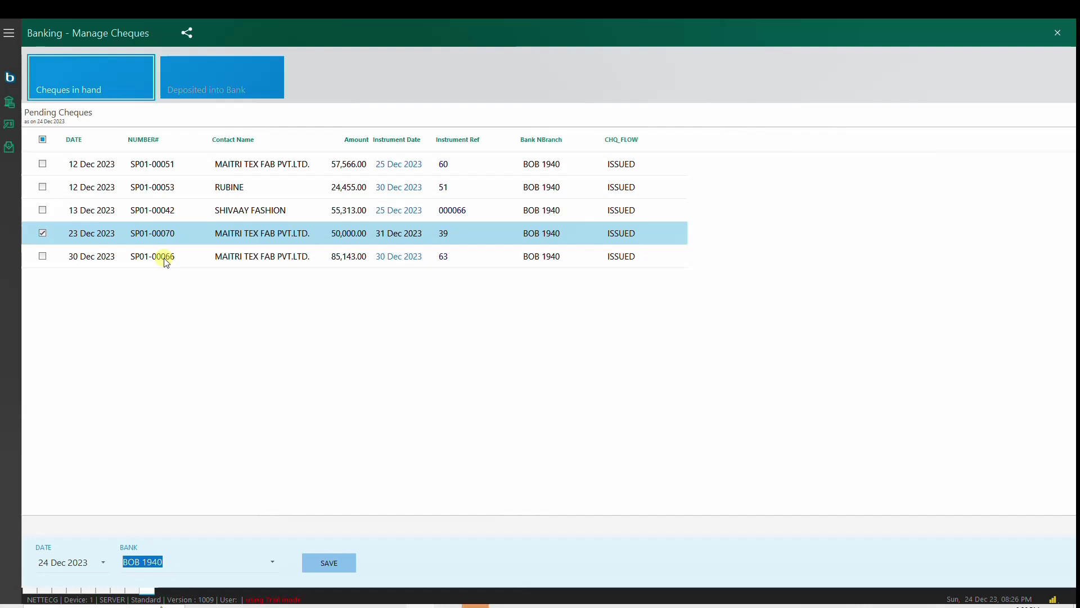
# Step: Show cheques deposited into the bank for this financial year, then close Manage Cheques
pyautogui.click(213, 84)
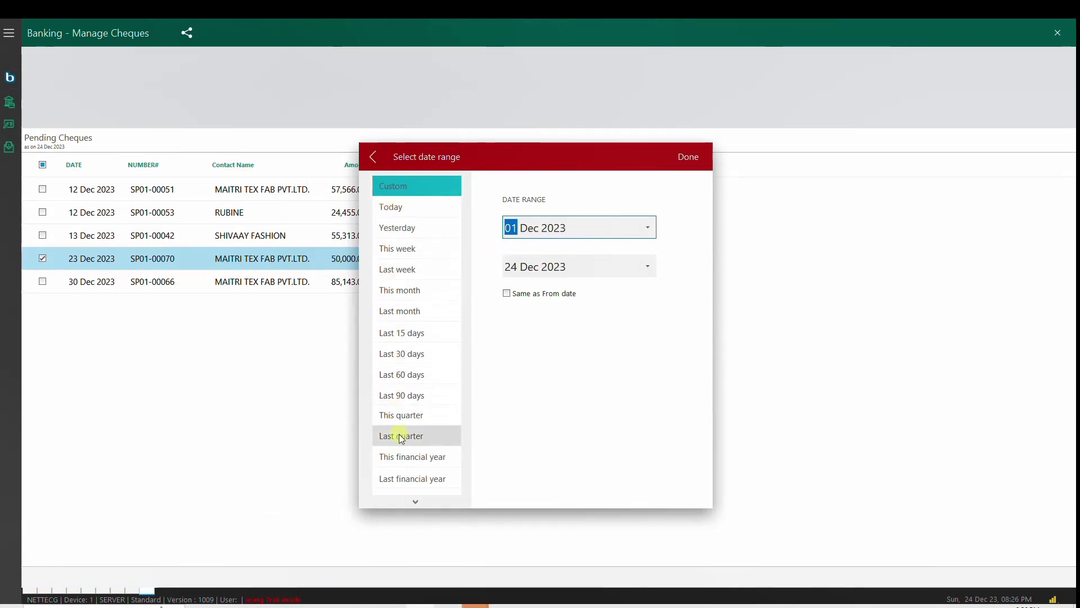
pyautogui.click(400, 456)
pyautogui.click(688, 157)
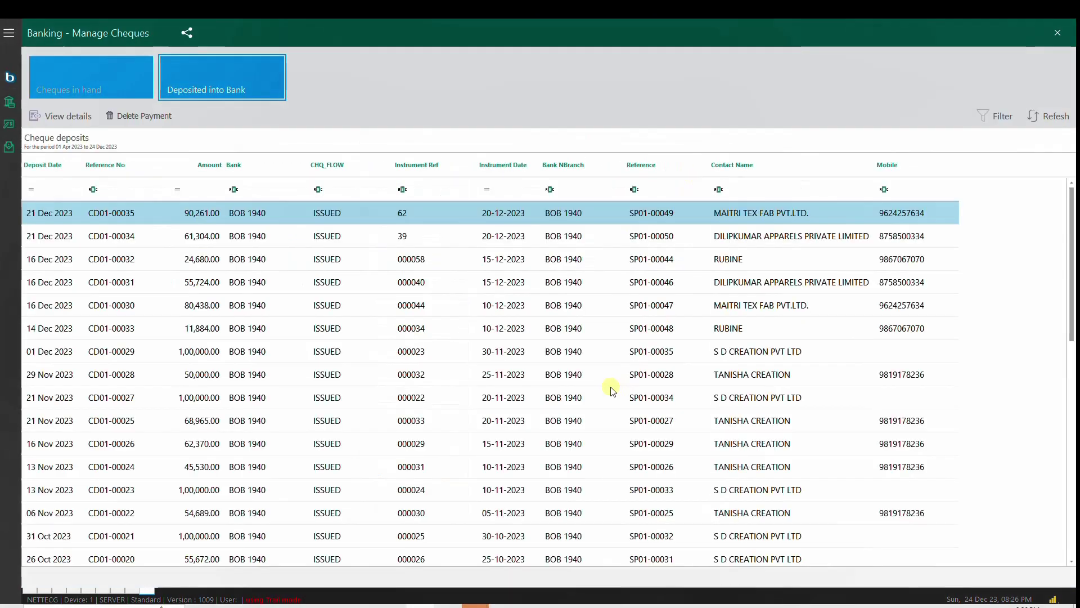
pyautogui.click(1062, 31)
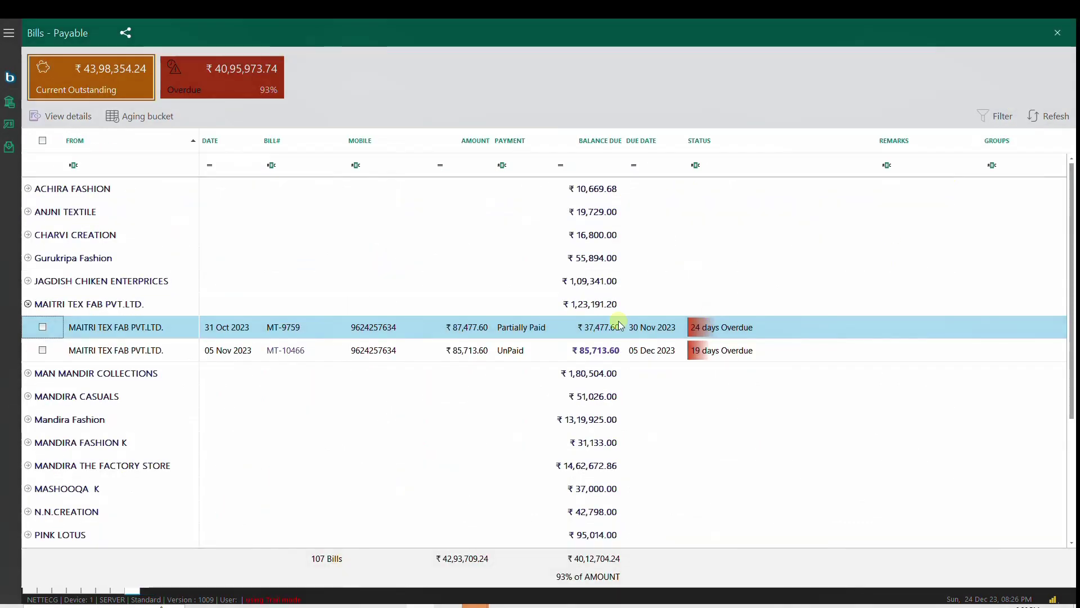
# Step: Tick bill MT-9759 and pay ₹35,000 of it through Bank Of Baroda
pyautogui.click(43, 327)
pyautogui.click(90, 116)
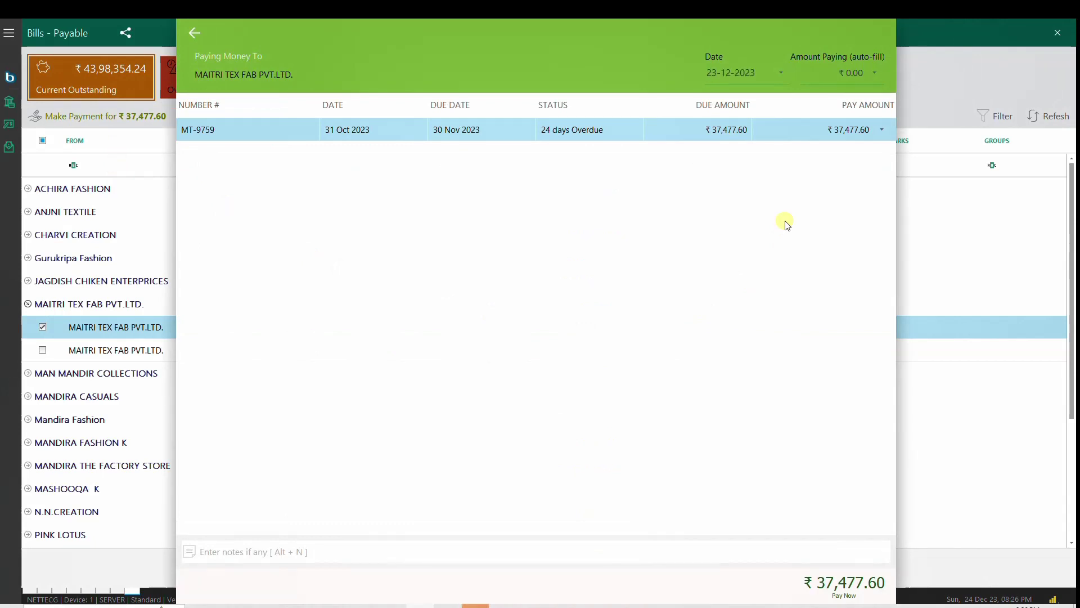
pyautogui.press('Return')
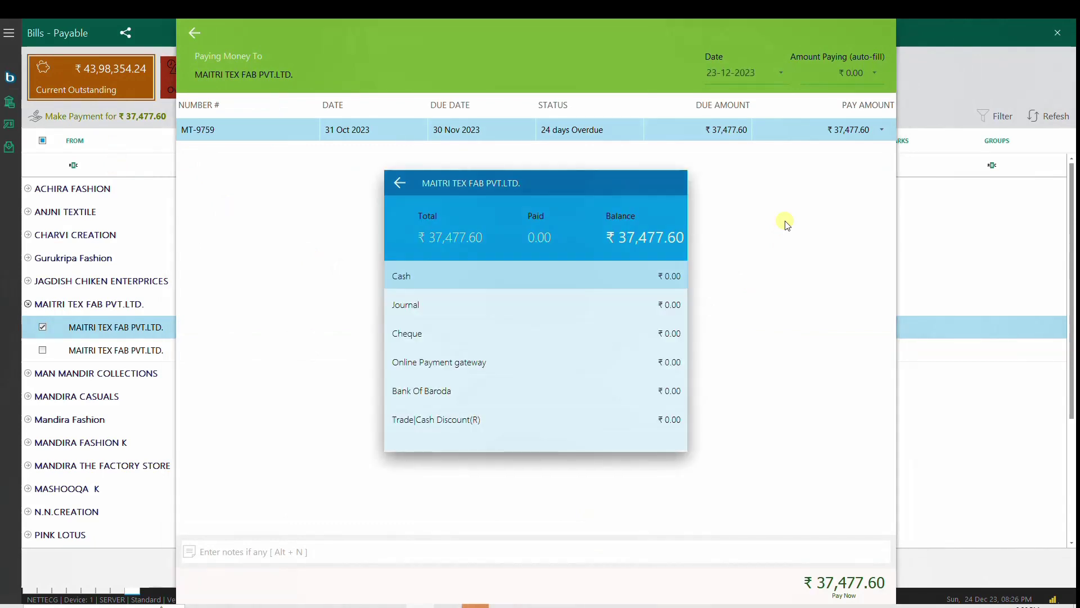
pyautogui.press('Down')
pyautogui.press('Down')
pyautogui.press('Down')
pyautogui.press('Down')
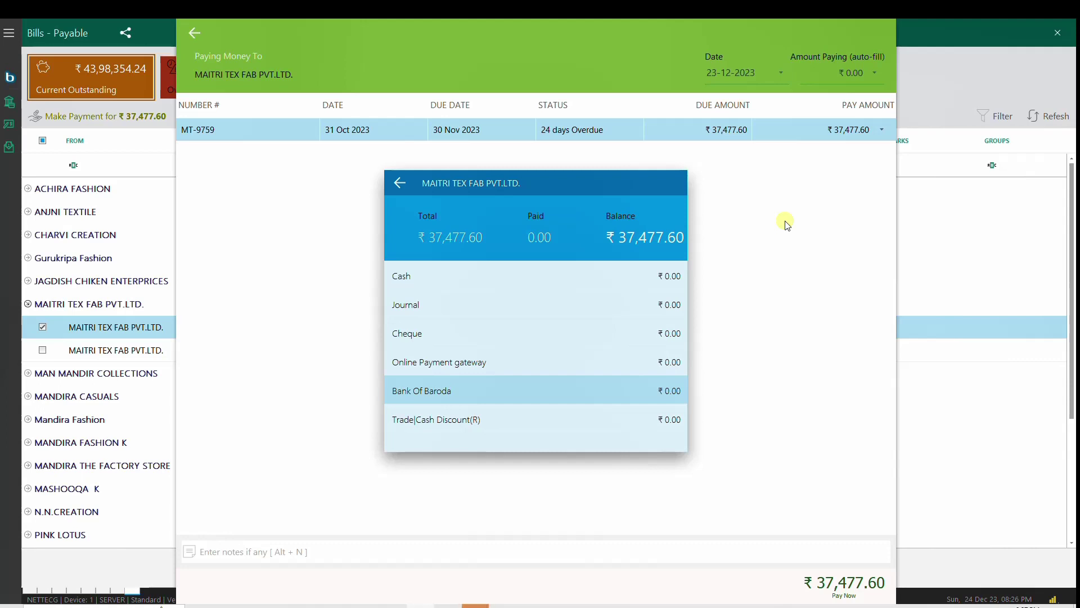
pyautogui.press('Return')
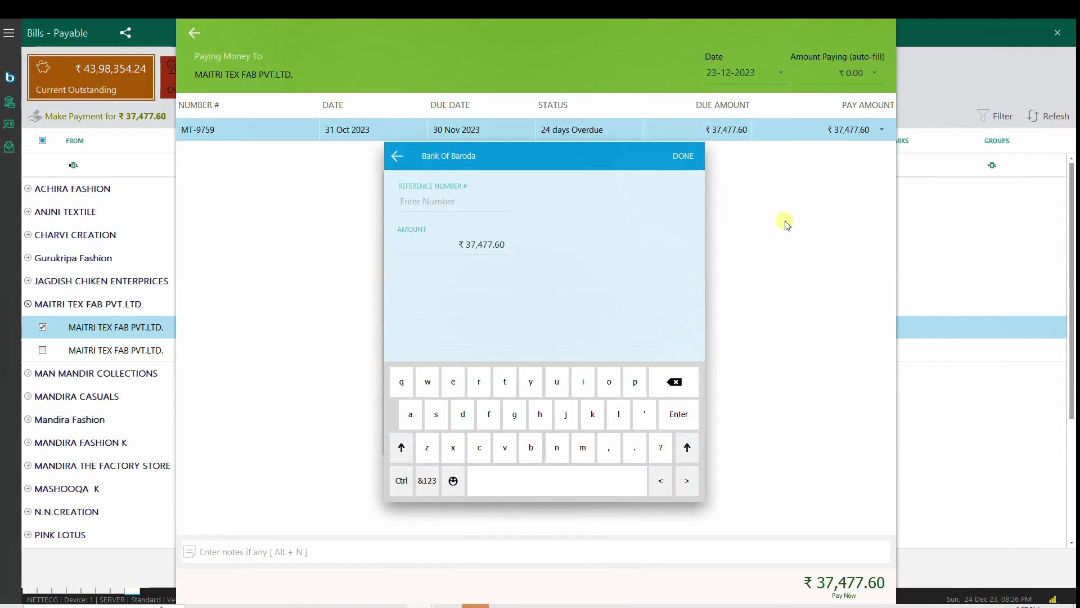
pyautogui.write('350000')
pyautogui.press('Return')
# Step: Book the remaining ₹2,477.60 as Trade|Cash Discount, save, and refresh the payables list
pyautogui.press('Down')
pyautogui.press('Return')
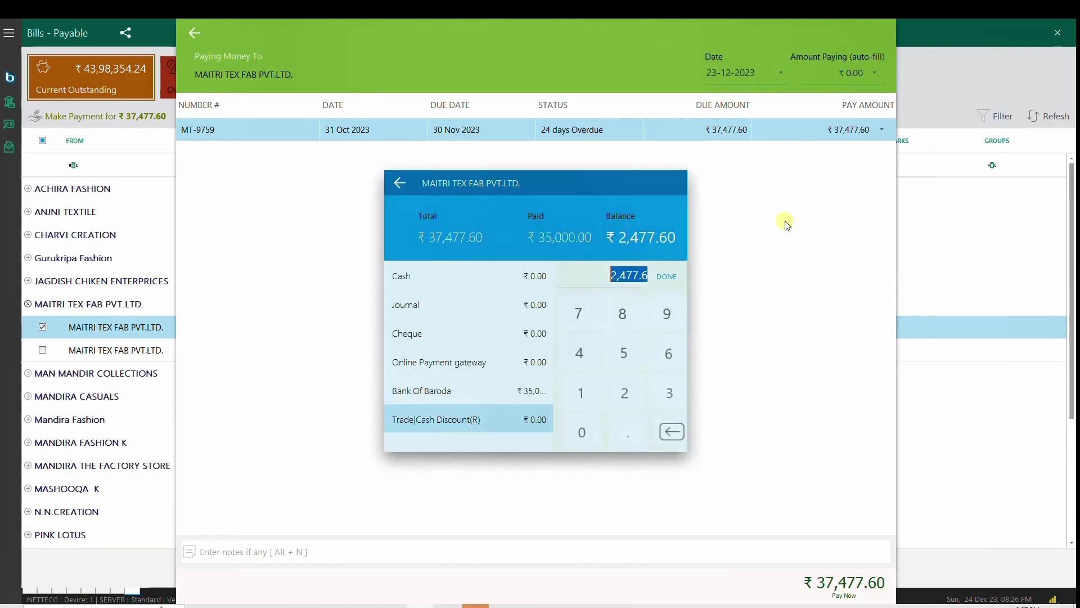
pyautogui.press('Return')
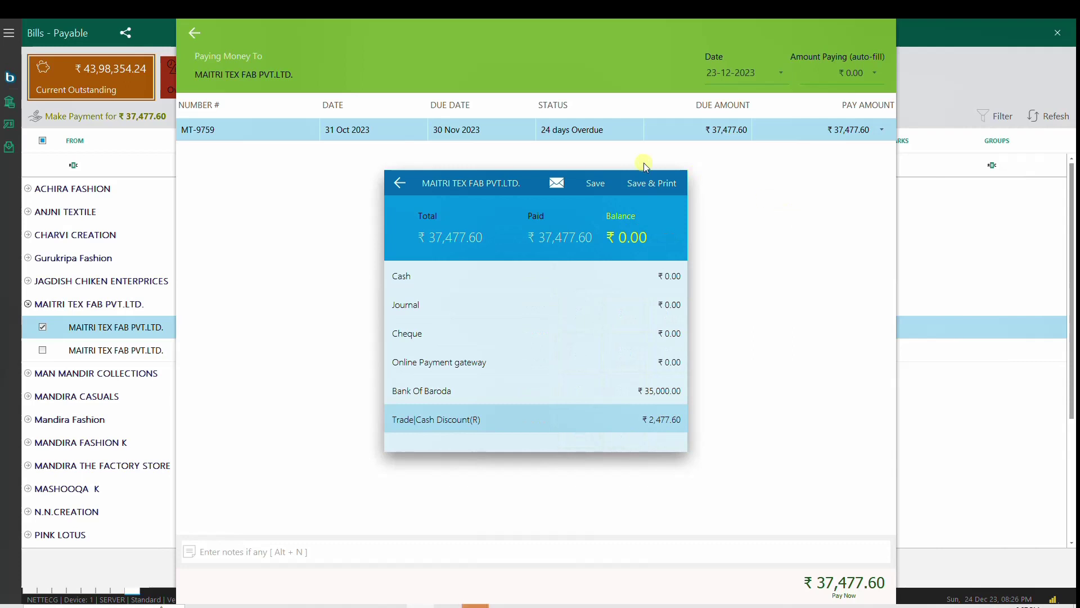
pyautogui.click(594, 182)
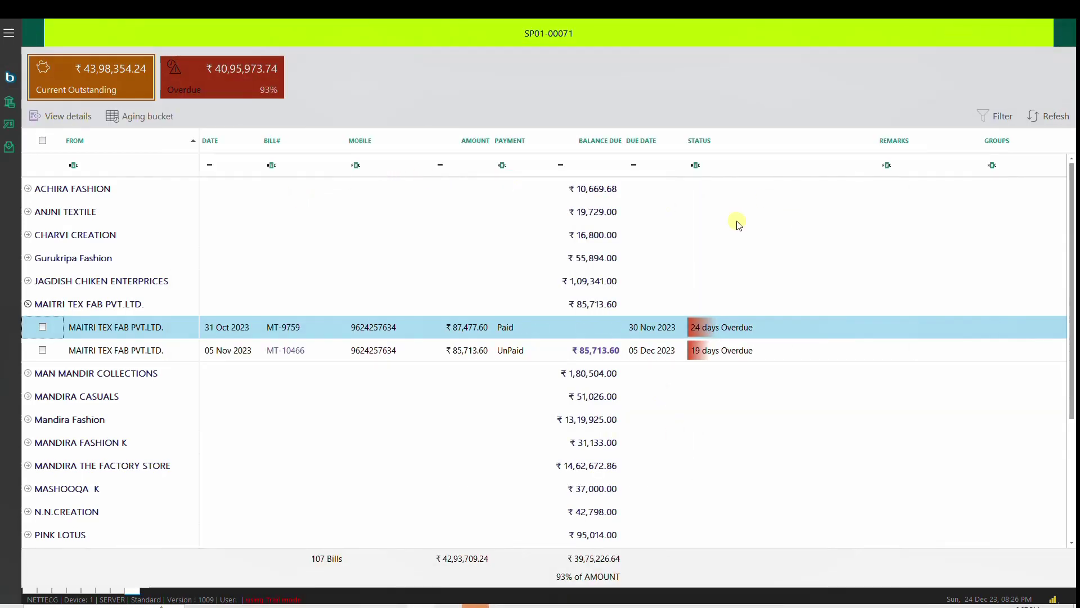
pyautogui.click(1034, 118)
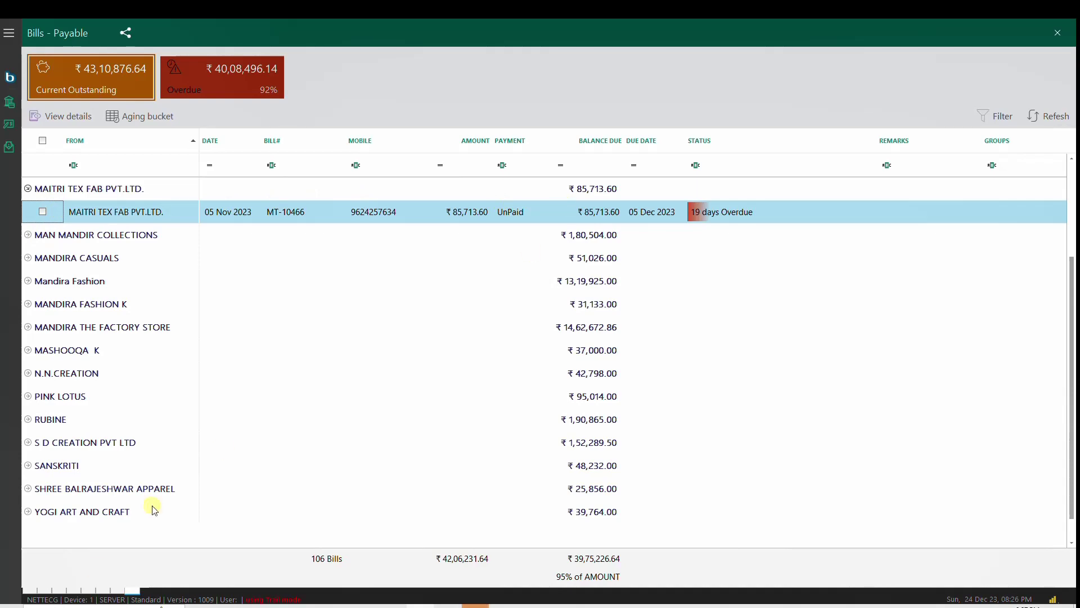
# Step: Open the Supplier Statement | Ledger for MAITRI TEX FAB PVT.LTD. starting 01 Apr 2023
pyautogui.click(27, 591)
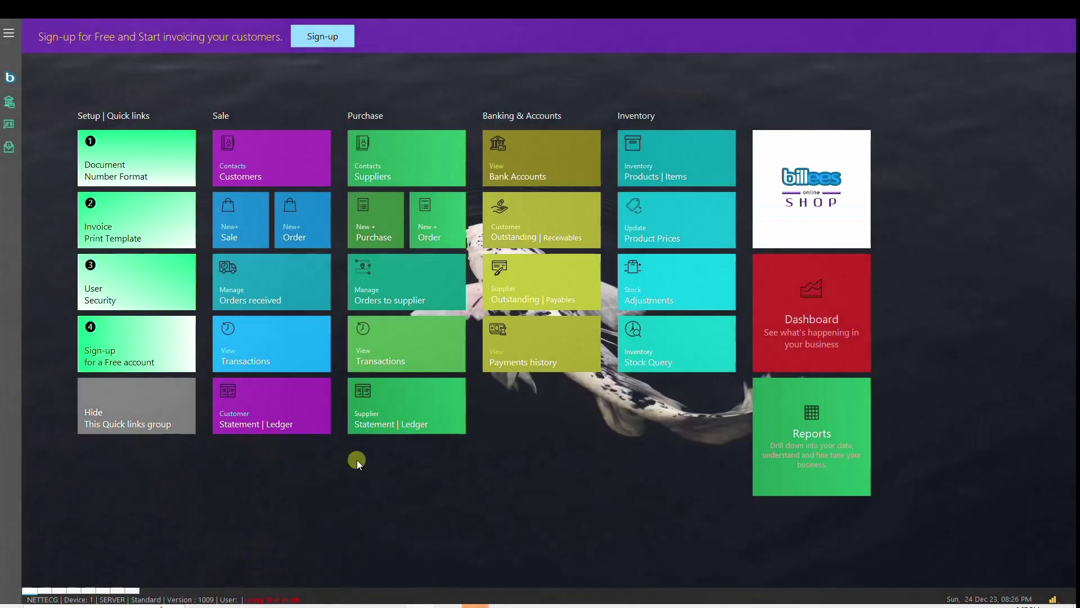
pyautogui.click(385, 415)
pyautogui.write('MAI')
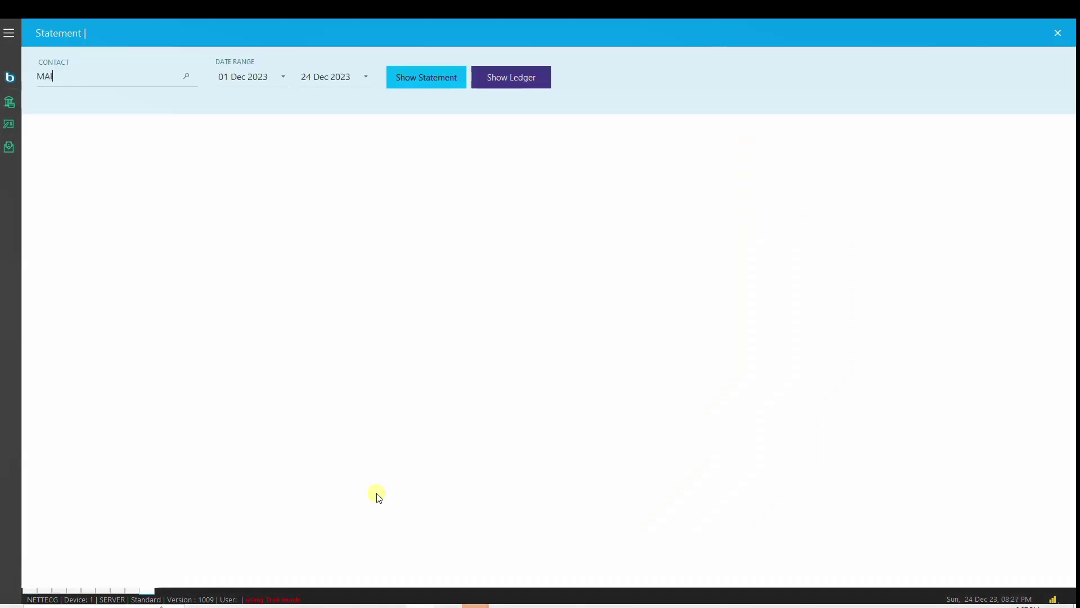
pyautogui.write('TRI')
pyautogui.press('Return')
pyautogui.press('Return')
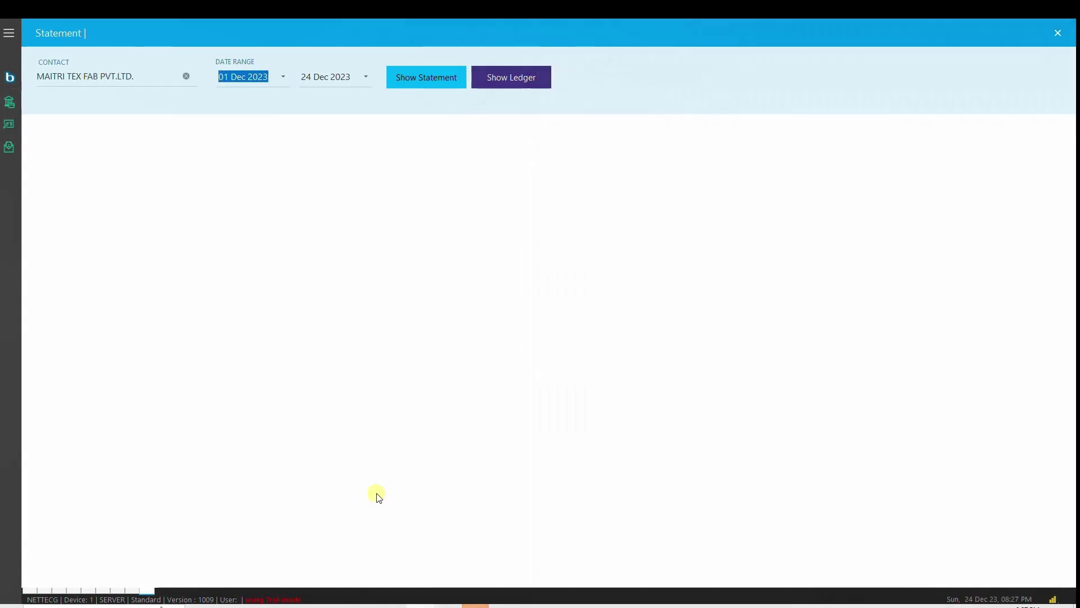
pyautogui.write('0104')
pyautogui.press('Return')
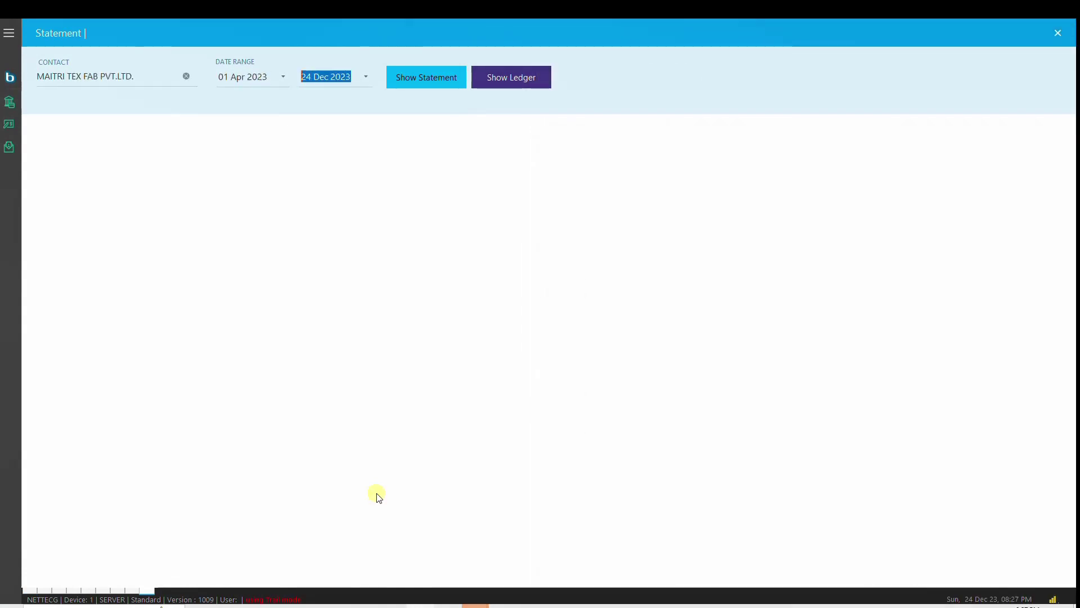
pyautogui.press('Return')
pyautogui.press('Return')
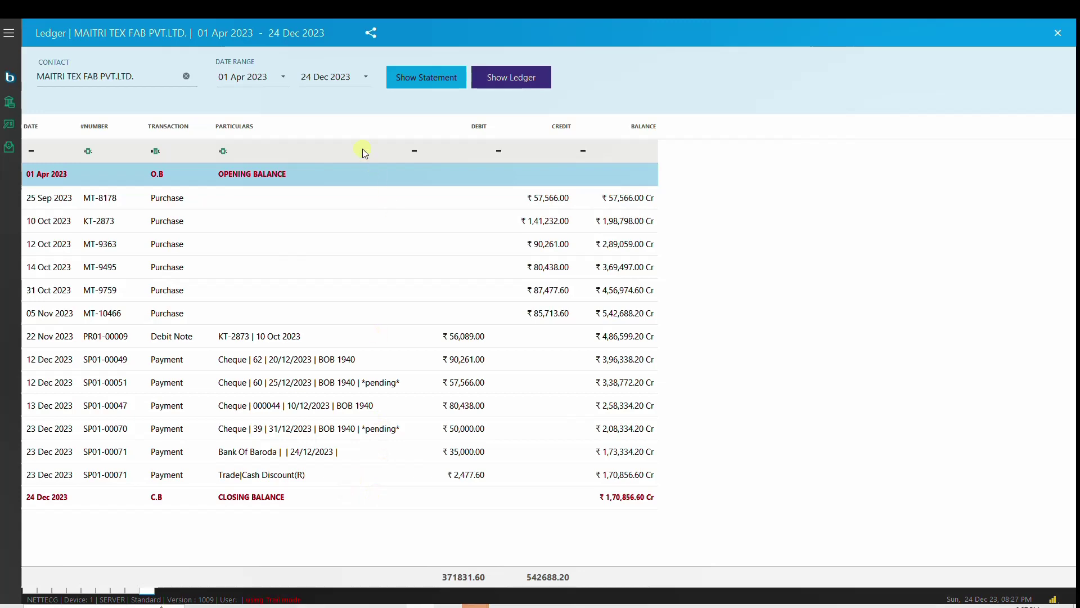
# Step: Show the statement to 24 Dec 2023, switch to the ledger view, and select purchase MT-9363
pyautogui.click(426, 83)
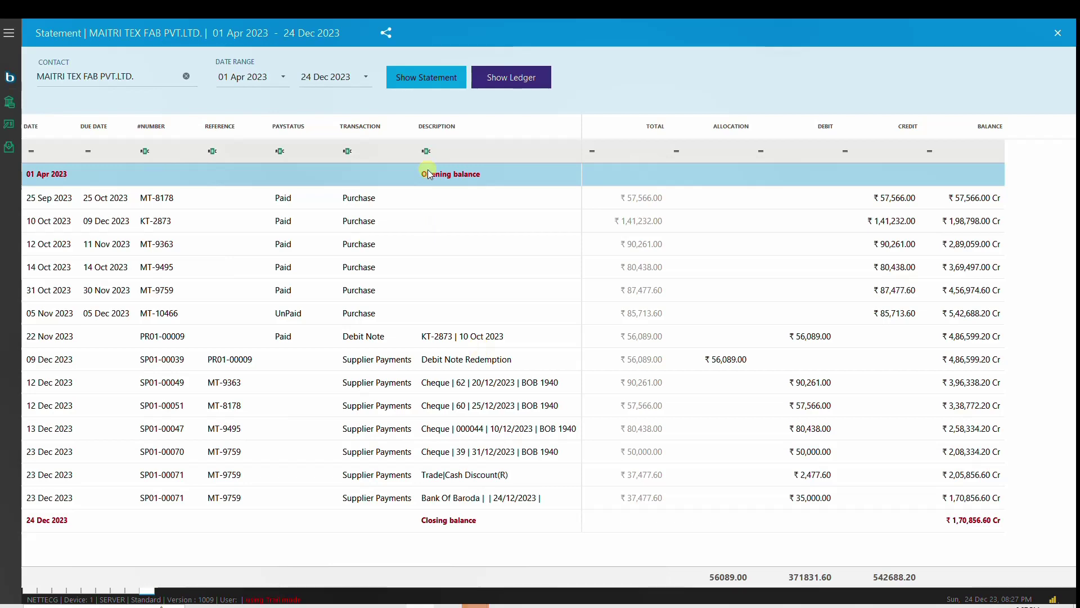
pyautogui.click(524, 79)
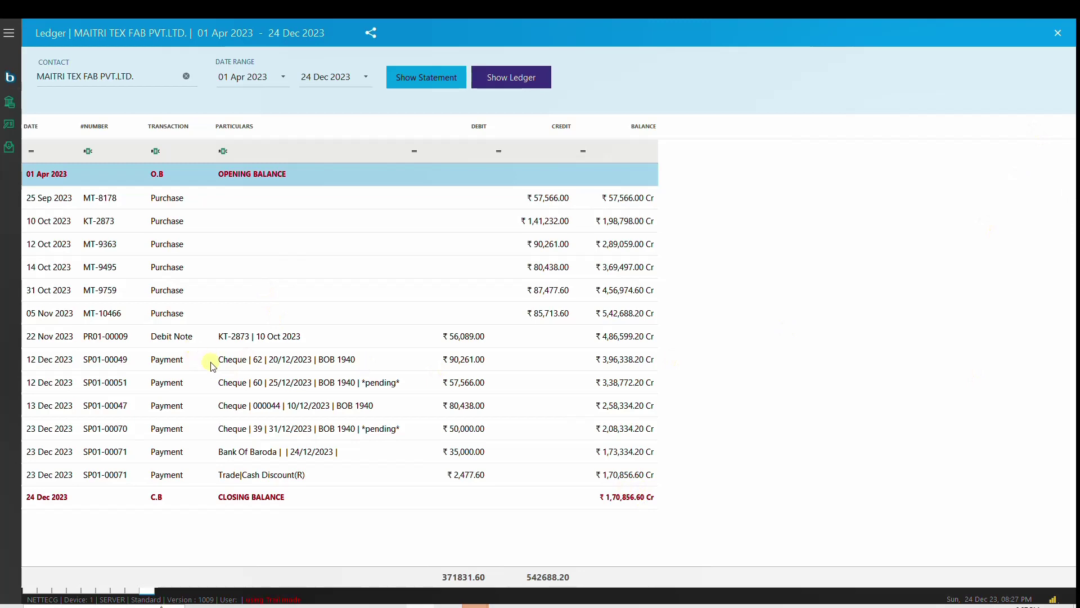
pyautogui.click(248, 248)
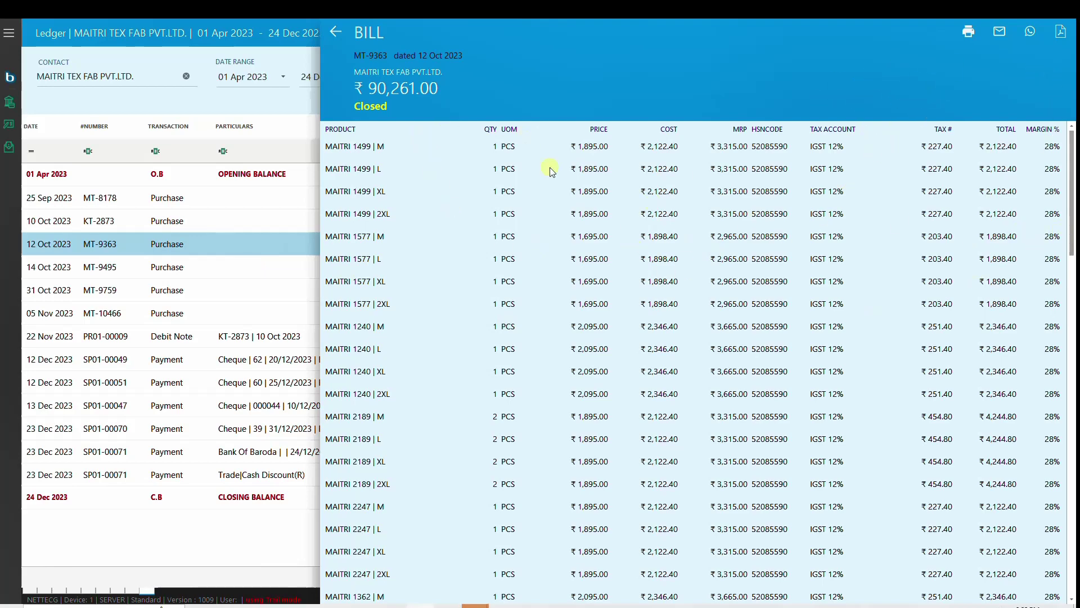
# Step: Scroll through bill MT-9363's items and activity history, then close the bill details
pyautogui.moveTo(1071, 248); pyautogui.dragTo(1072, 490)
pyautogui.moveTo(1072, 488); pyautogui.dragTo(1070, 532)
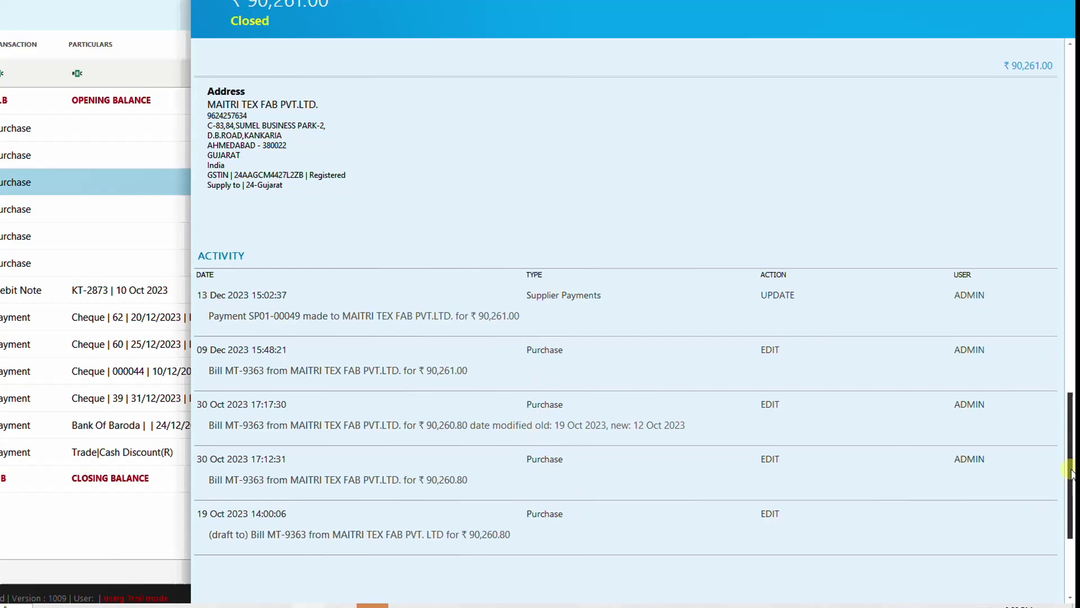
pyautogui.moveTo(1071, 473)
pyautogui.mouseDown()
pyautogui.moveTo(1070, 171)
pyautogui.moveTo(1071, 465)
pyautogui.mouseUp()
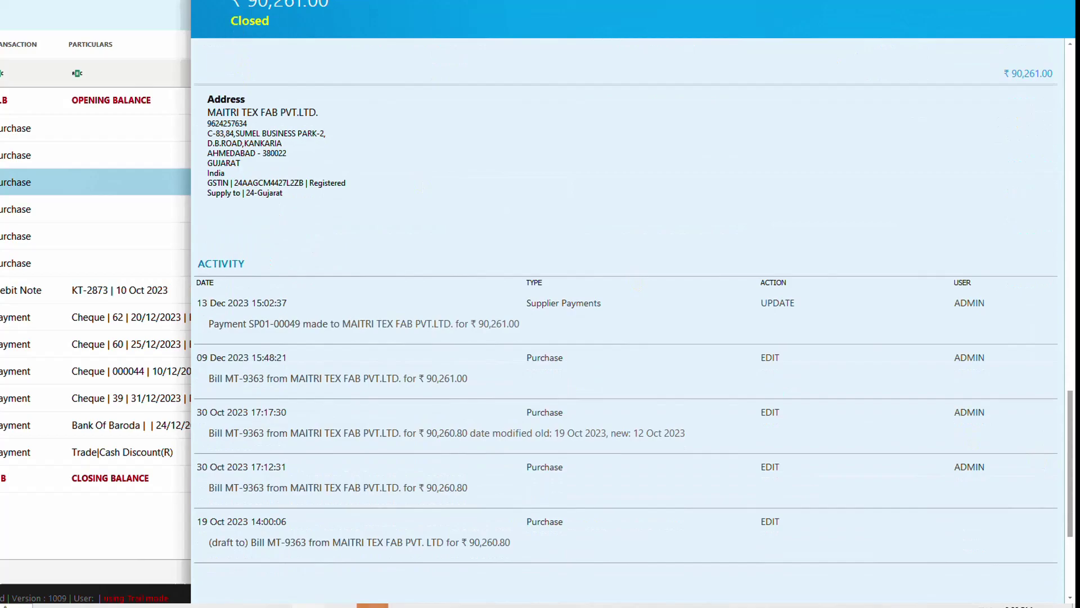
pyautogui.press('Escape')
pyautogui.press('Escape')
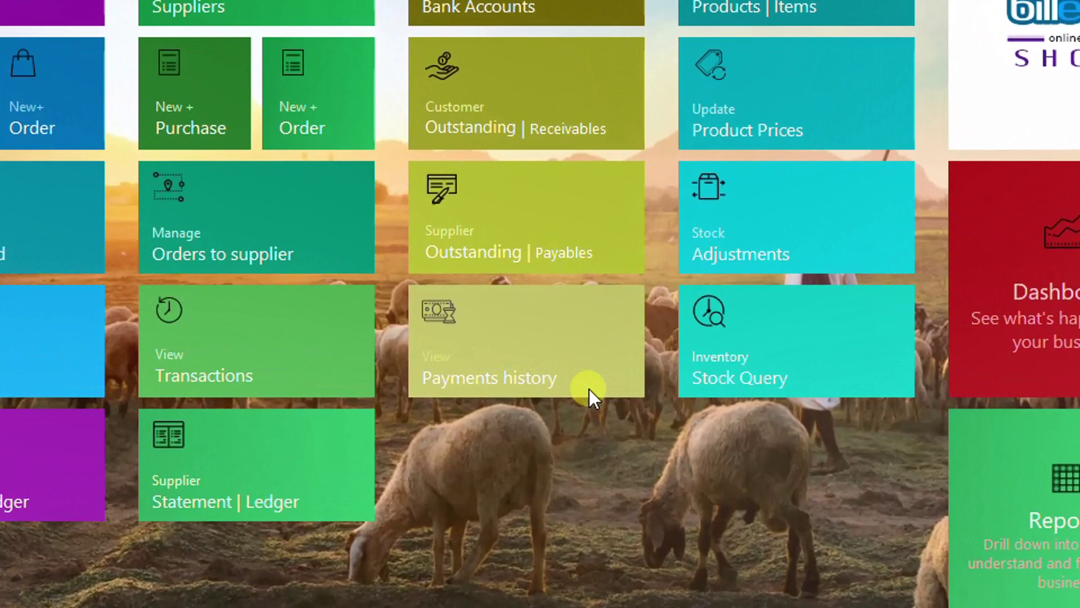
# Step: In Payments history, browse recent receipts and view invoice INV01/00382's details
pyautogui.click(588, 388)
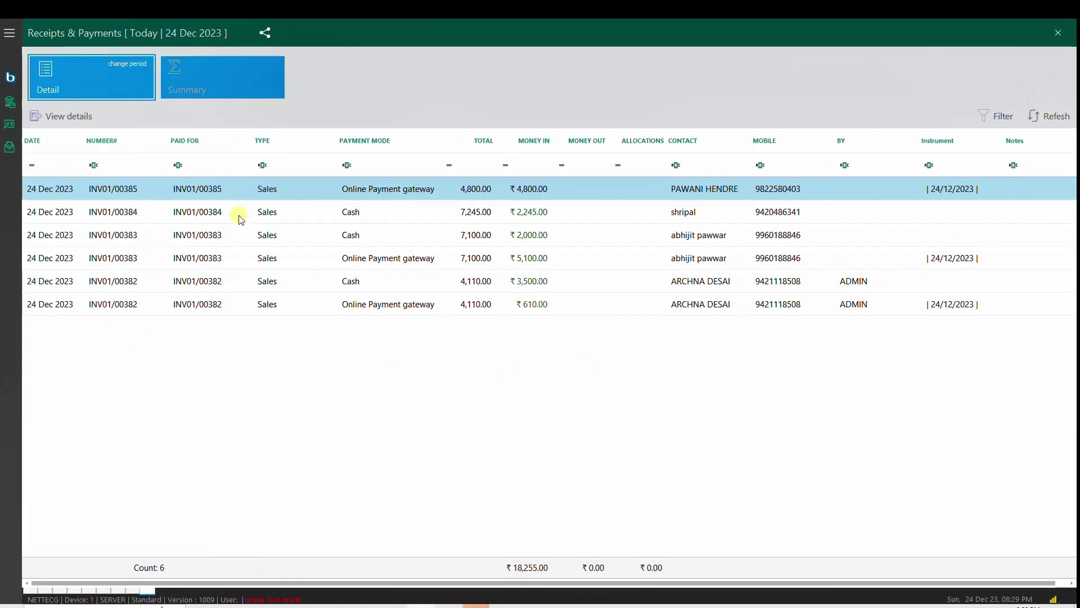
pyautogui.click(189, 212)
pyautogui.click(192, 240)
pyautogui.click(193, 259)
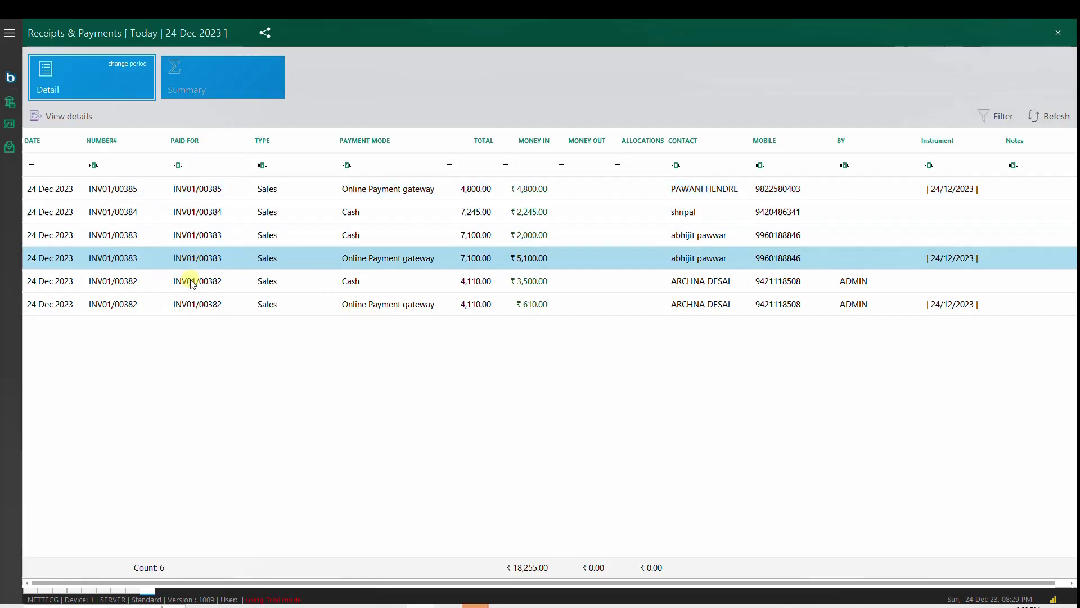
pyautogui.click(189, 281)
pyautogui.click(189, 304)
pyautogui.doubleClick(189, 309)
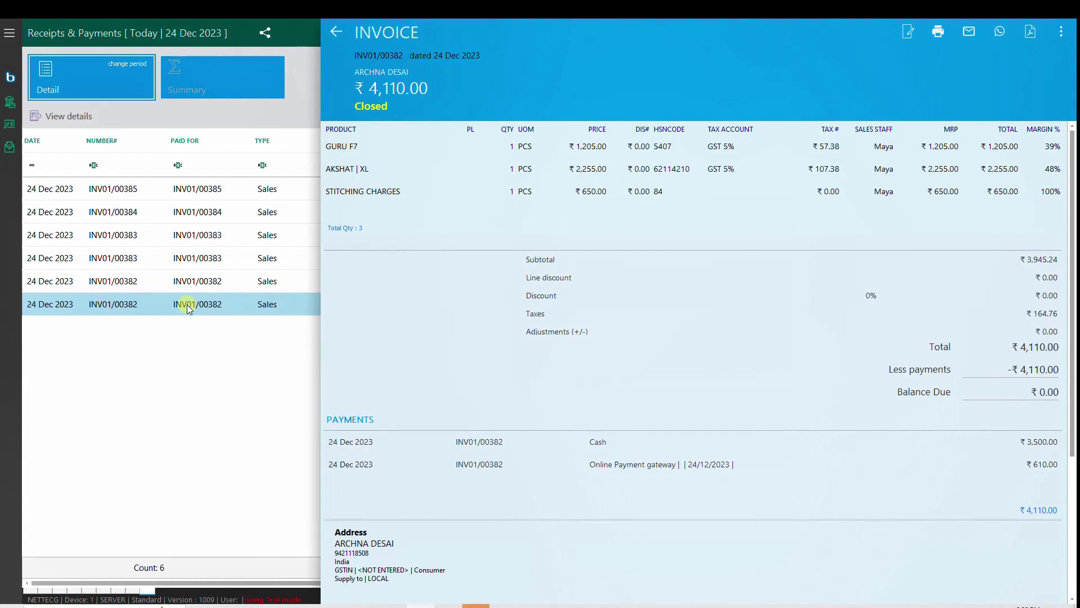
pyautogui.press('Escape')
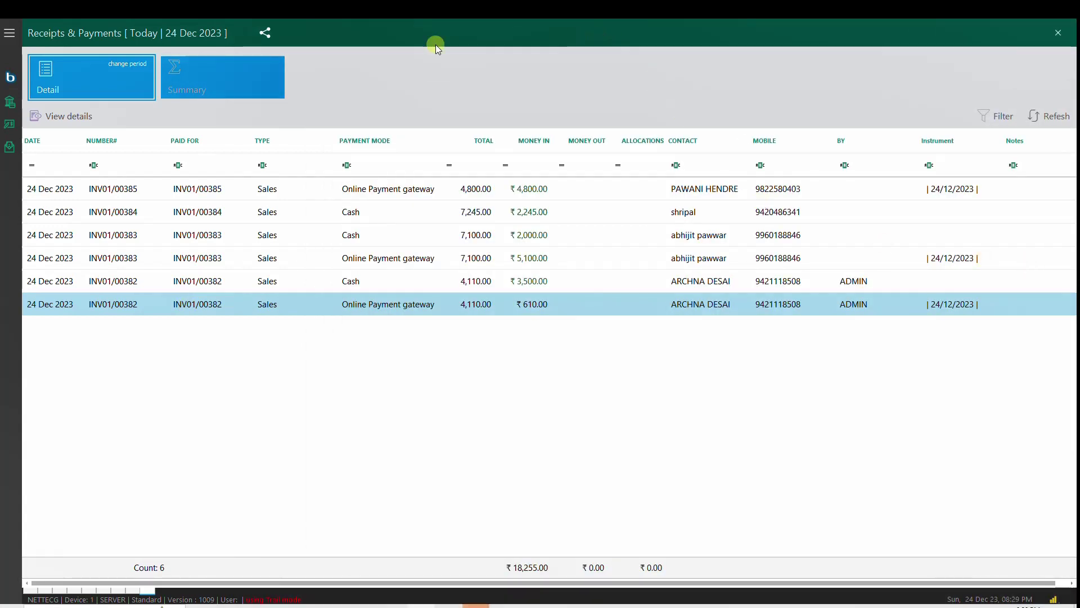
# Step: Switch to the Summary view for 23 Nov 2023 and select the Online Payment gateway row
pyautogui.click(211, 79)
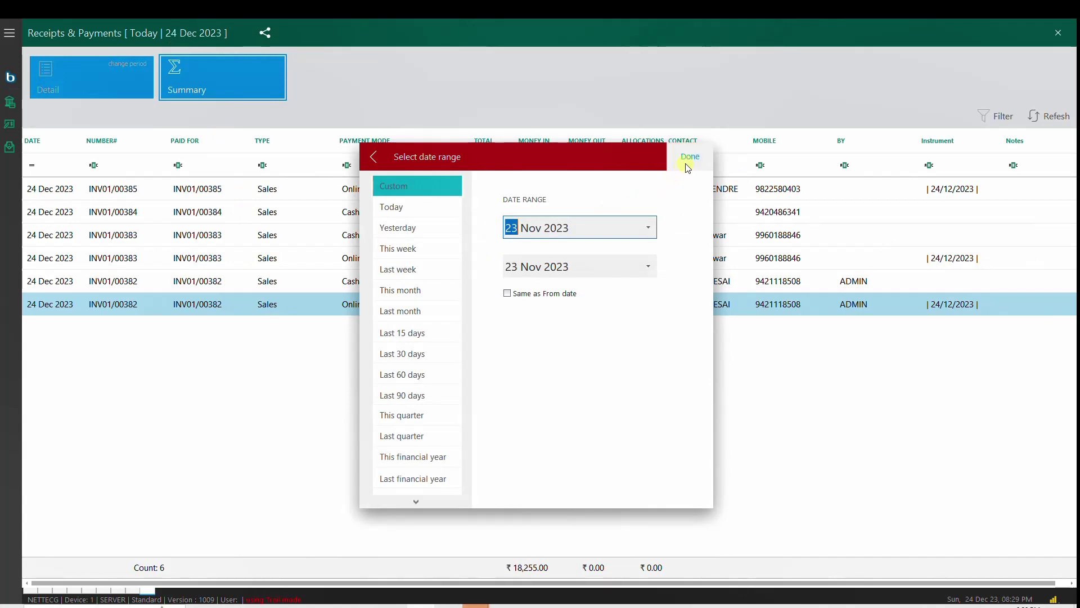
pyautogui.click(689, 157)
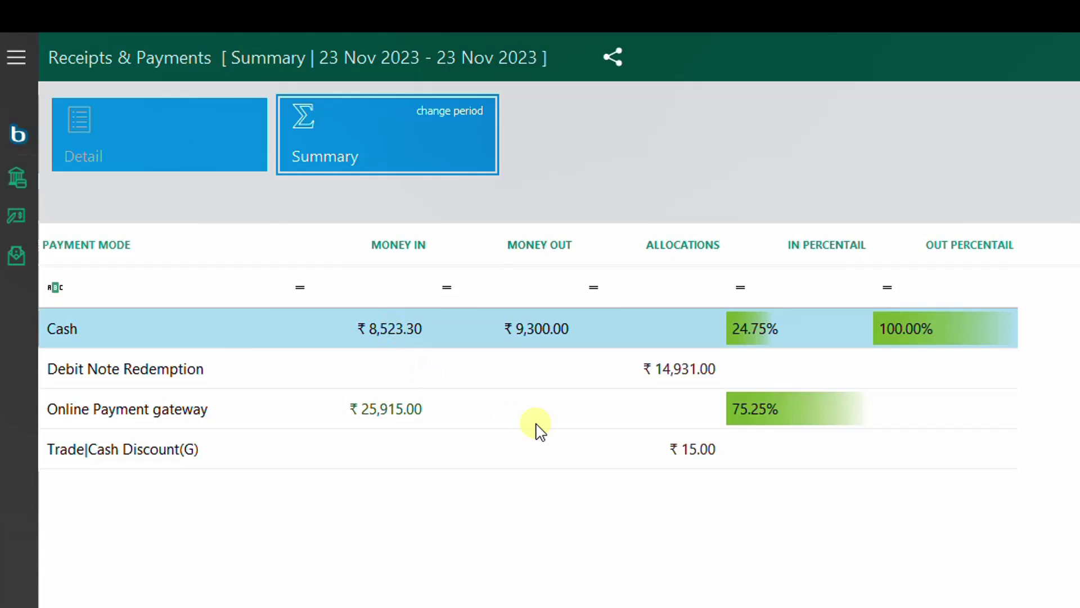
pyautogui.click(429, 415)
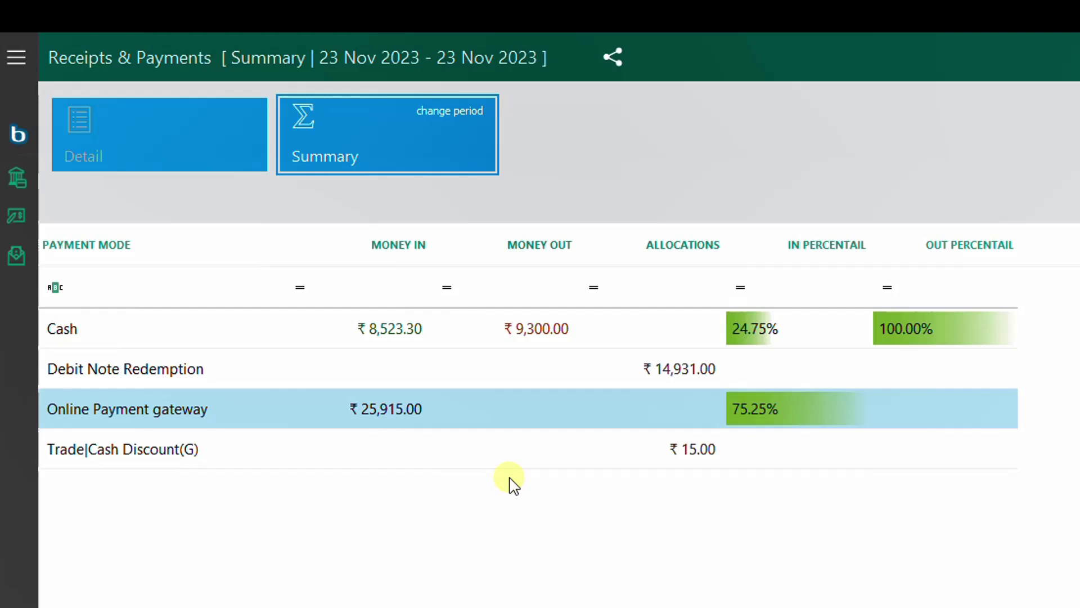
# Step: Show 23 Nov 2023's Receipts & Payments as a detailed transaction list, confirming the date range
pyautogui.press('Up')
pyautogui.press('Up')
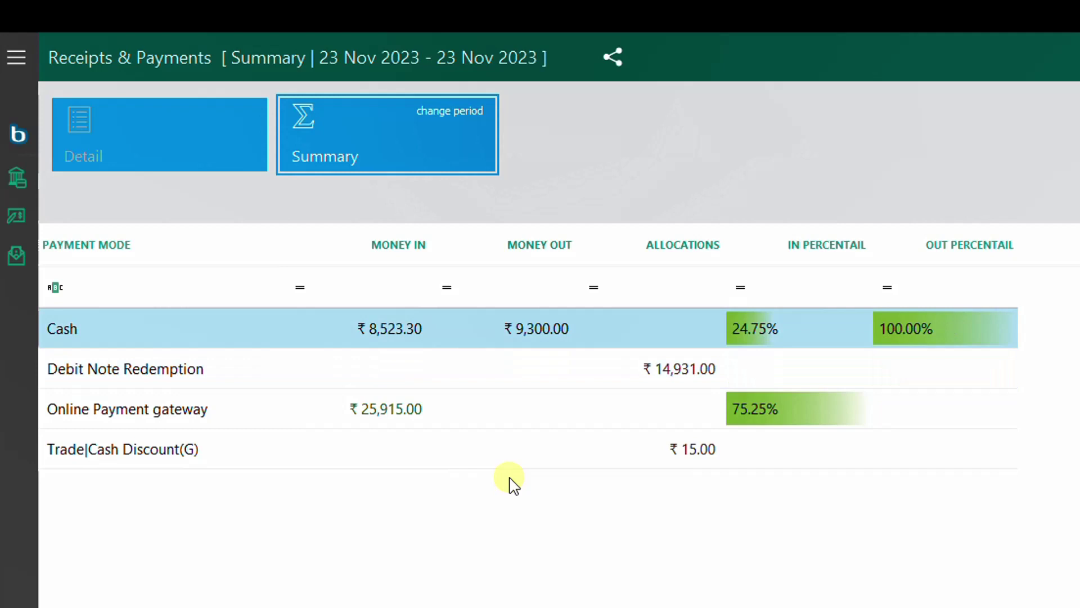
pyautogui.press('Down')
pyautogui.press('Down')
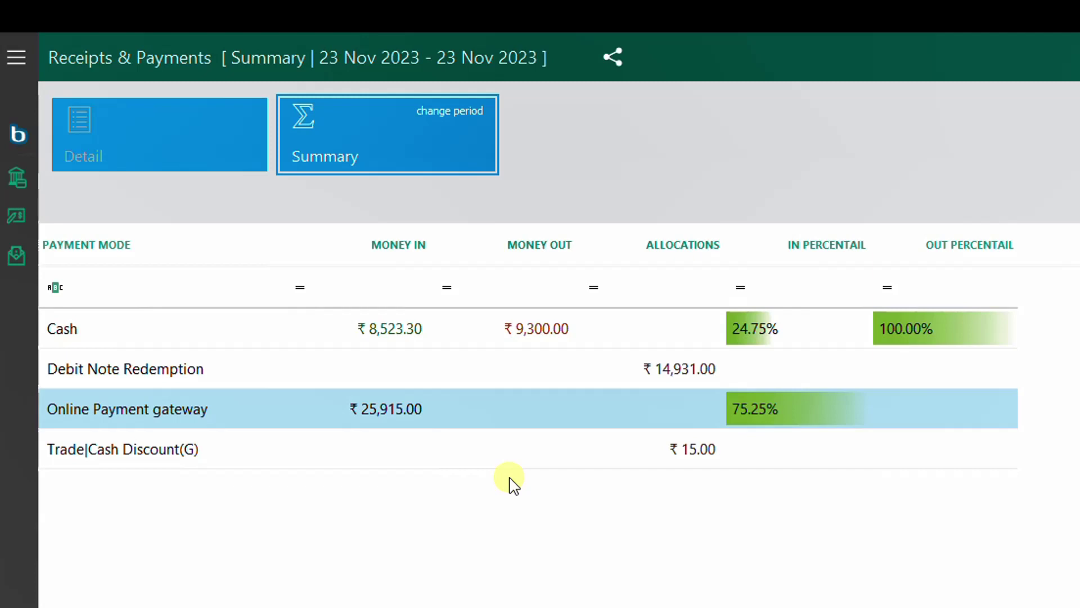
pyautogui.click(153, 126)
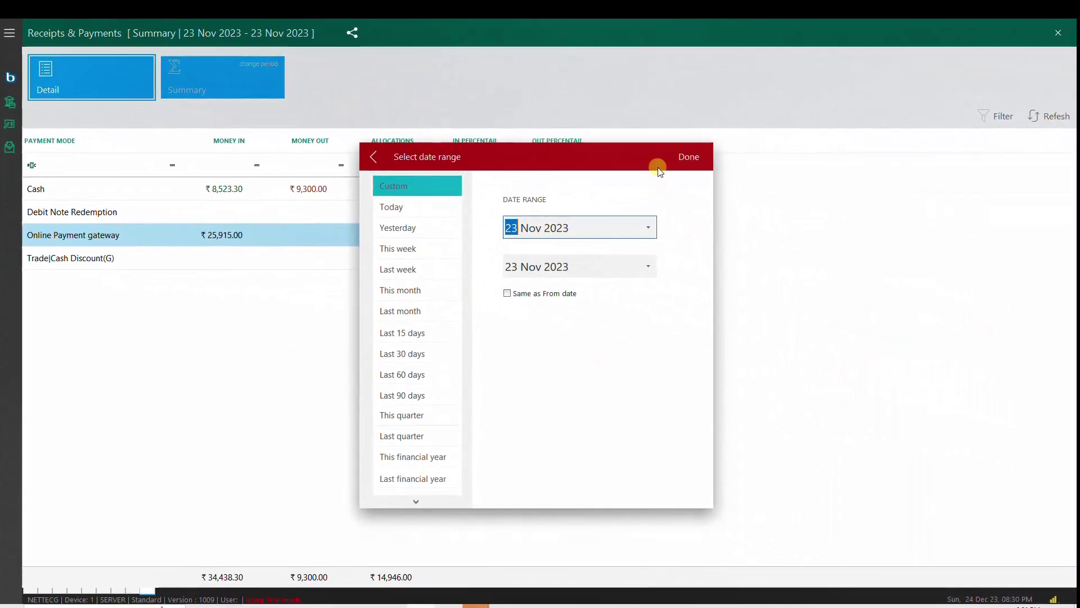
pyautogui.click(658, 166)
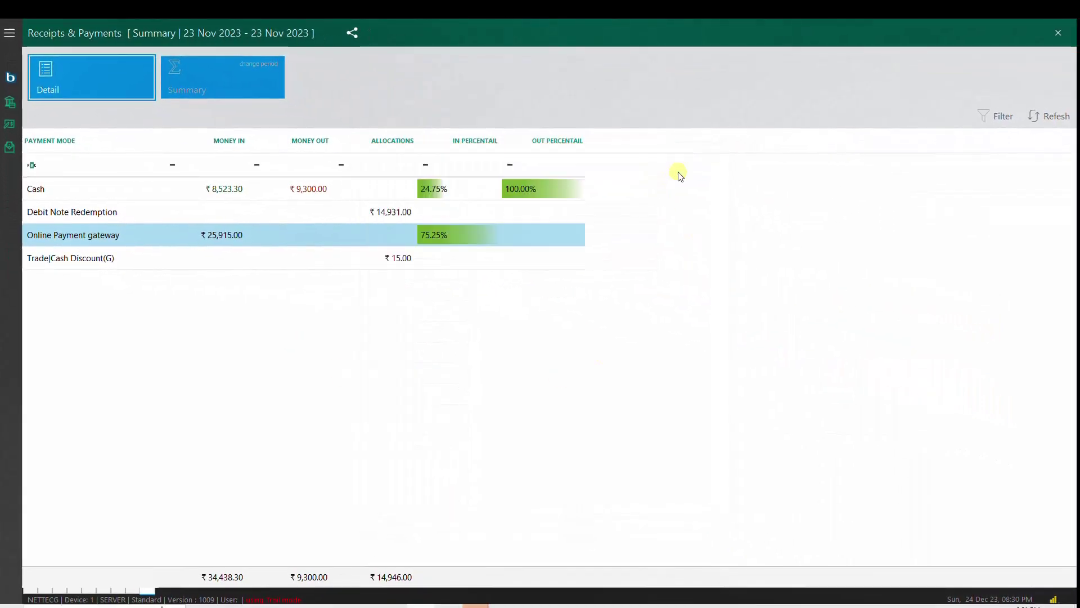
# Step: Open invoice INV01/00242 for editing from its payment row
pyautogui.press('Down')
pyautogui.press('Down')
pyautogui.press('Down')
pyautogui.press('Down')
pyautogui.press('Down')
pyautogui.press('Down')
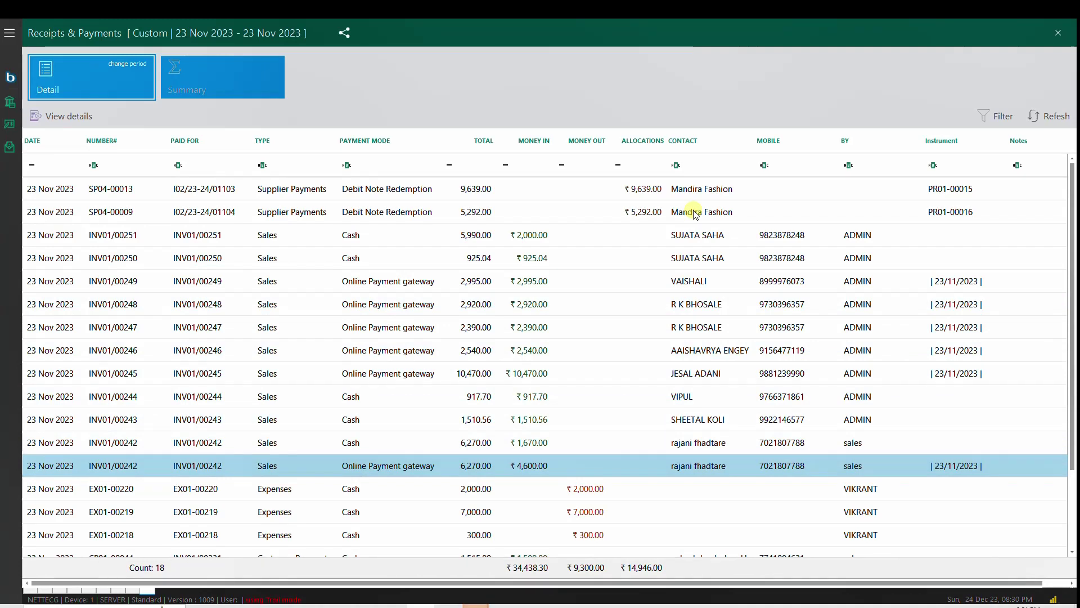
pyautogui.press('Return')
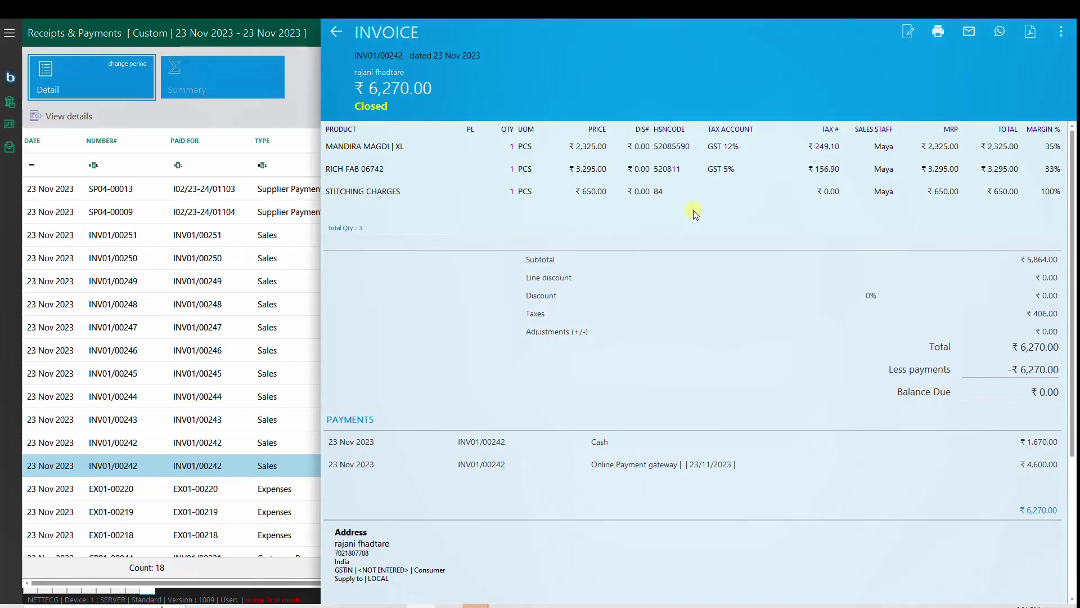
pyautogui.click(917, 33)
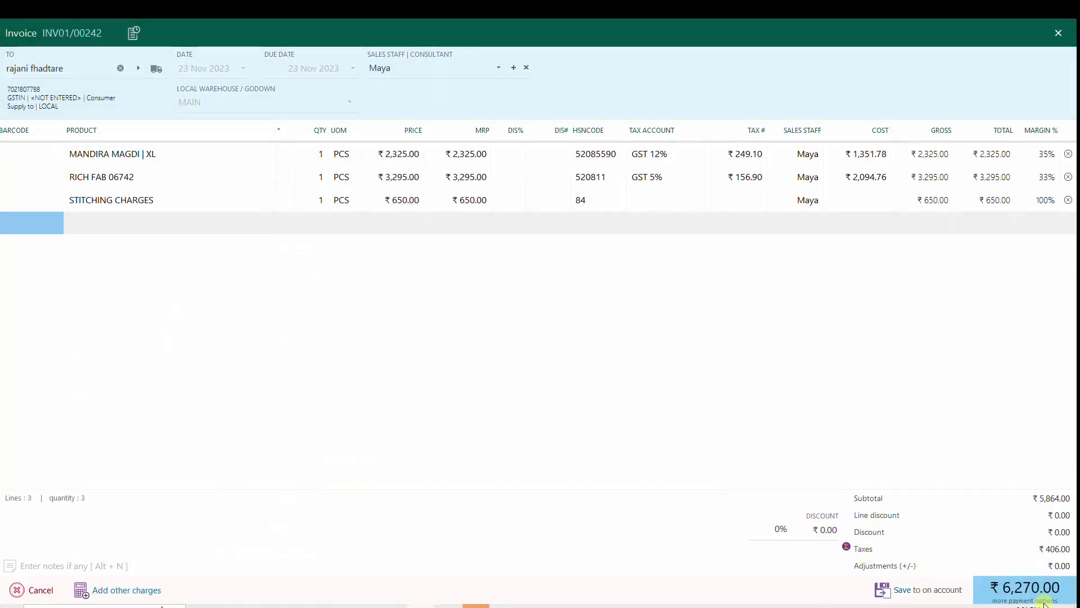
# Step: Put the full invoice amount against cash in the payment options
pyautogui.click(1044, 600)
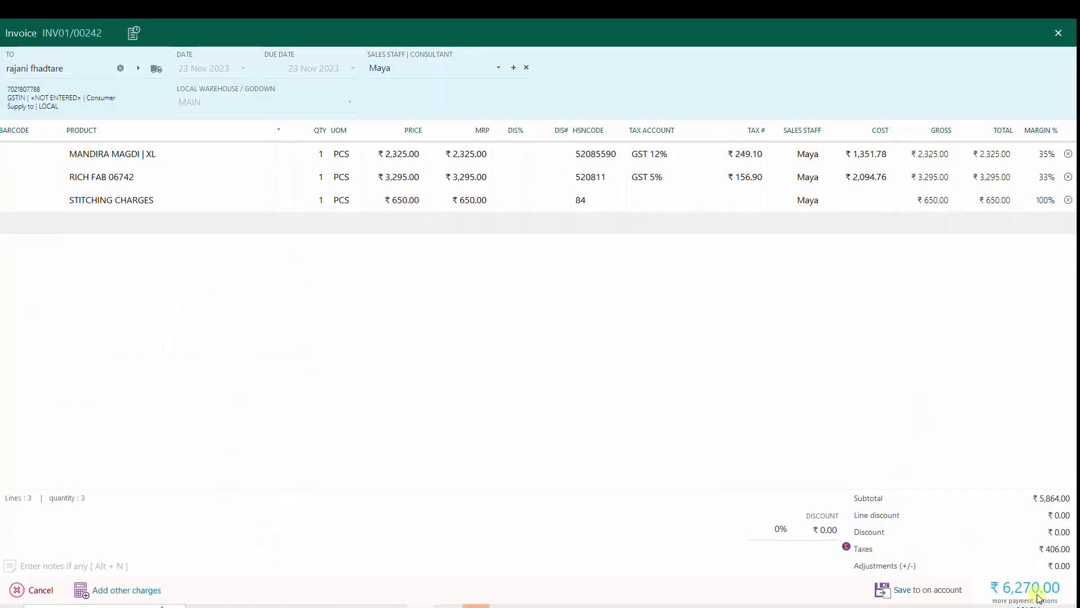
pyautogui.press('Return')
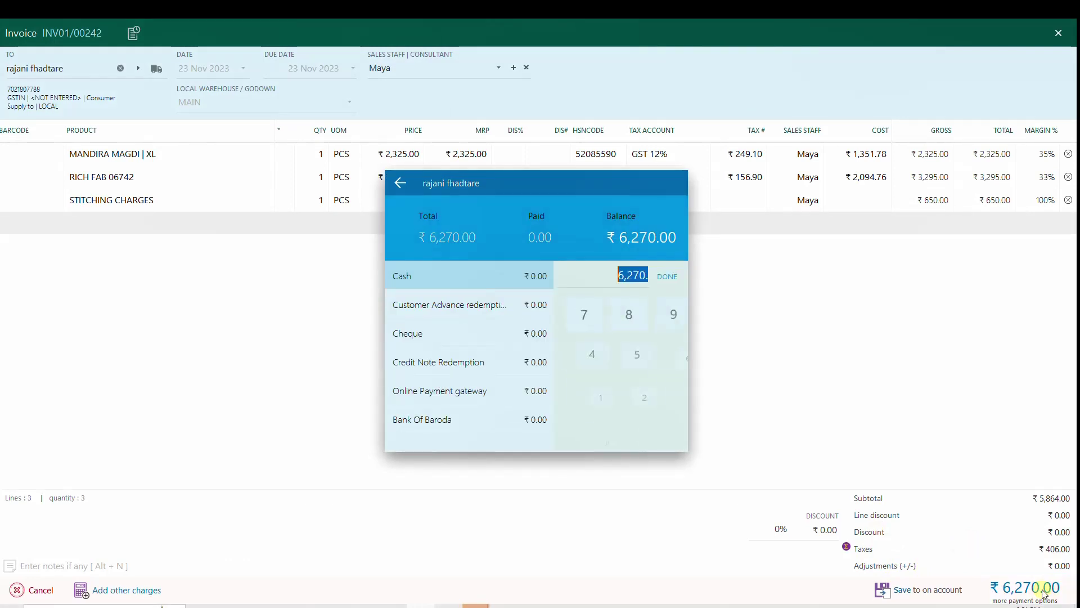
pyautogui.press('Return')
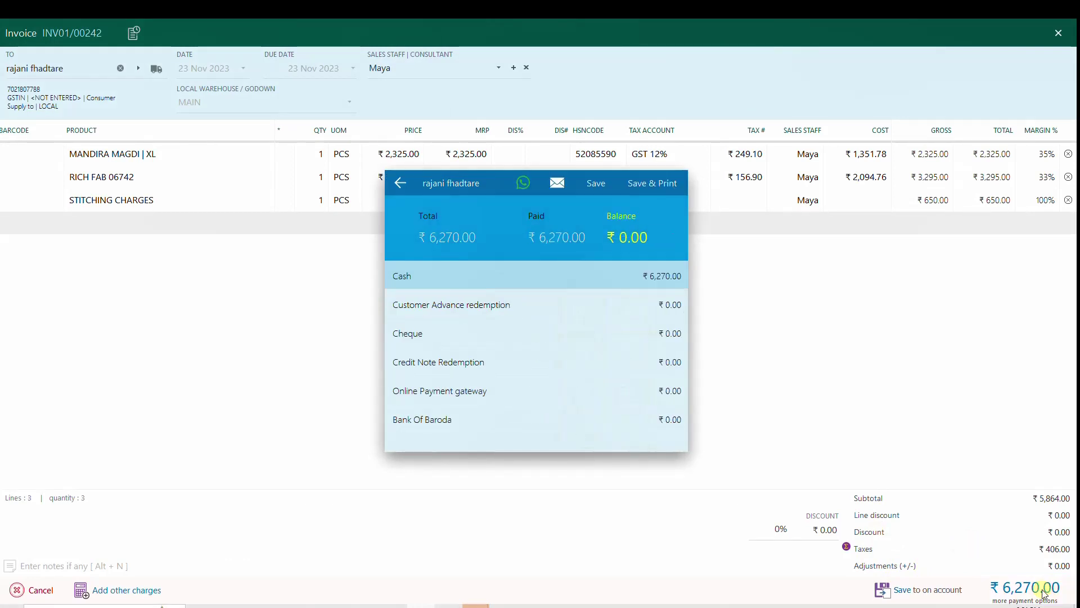
pyautogui.click(1044, 594)
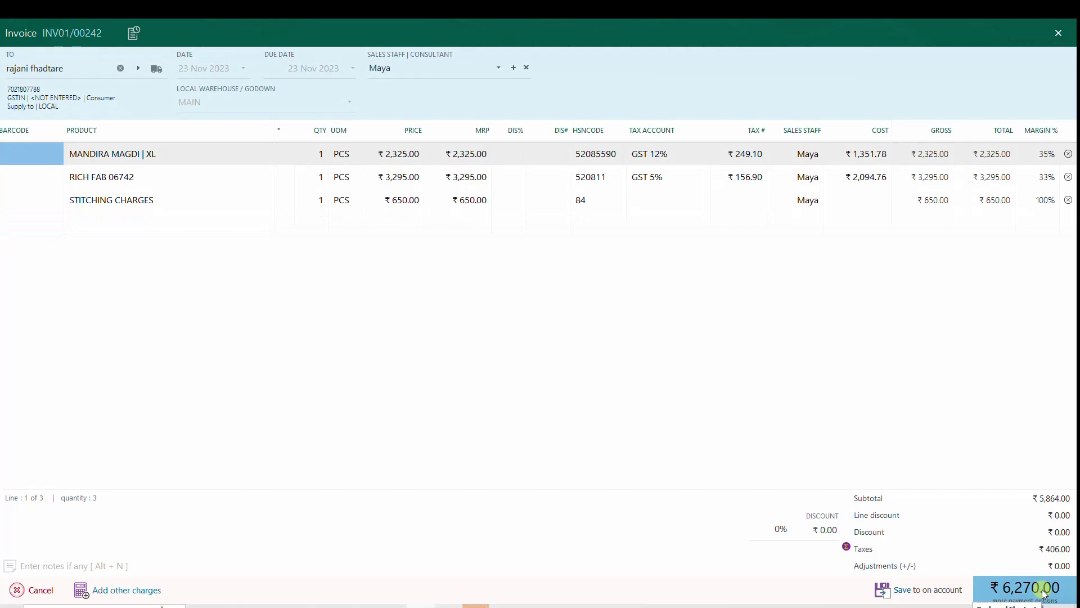
# Step: Leave the invoice editor without saving and close the Receipts & Payments report
pyautogui.click(1058, 32)
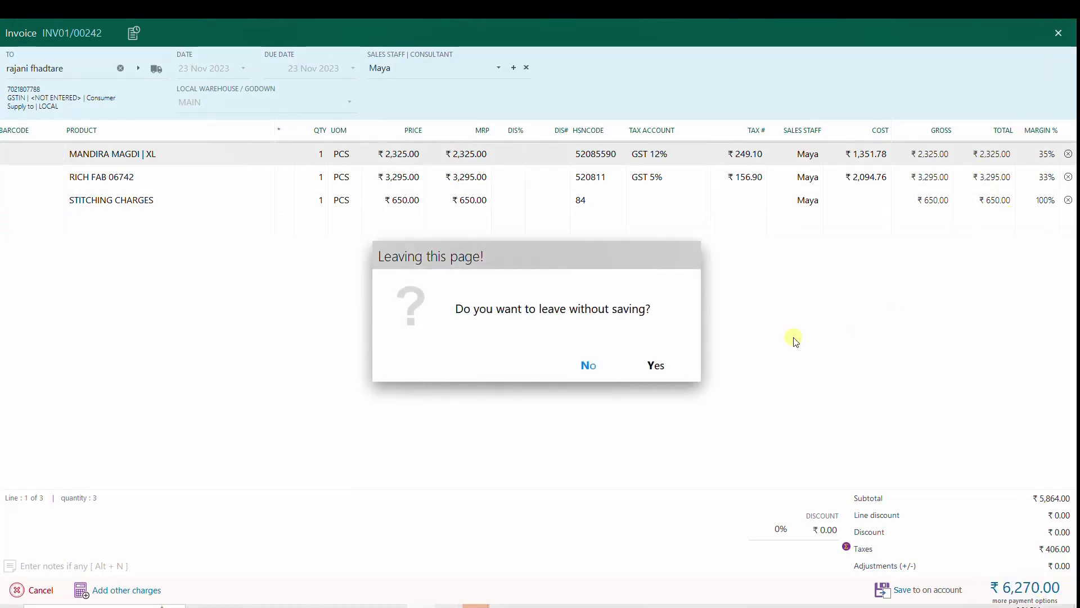
pyautogui.click(656, 367)
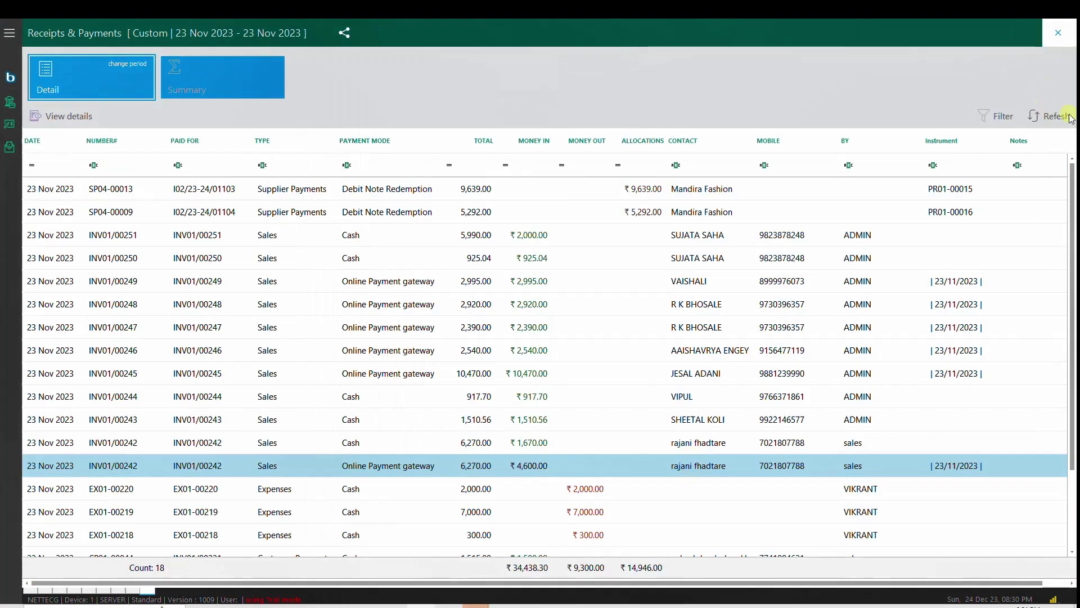
pyautogui.press('Escape')
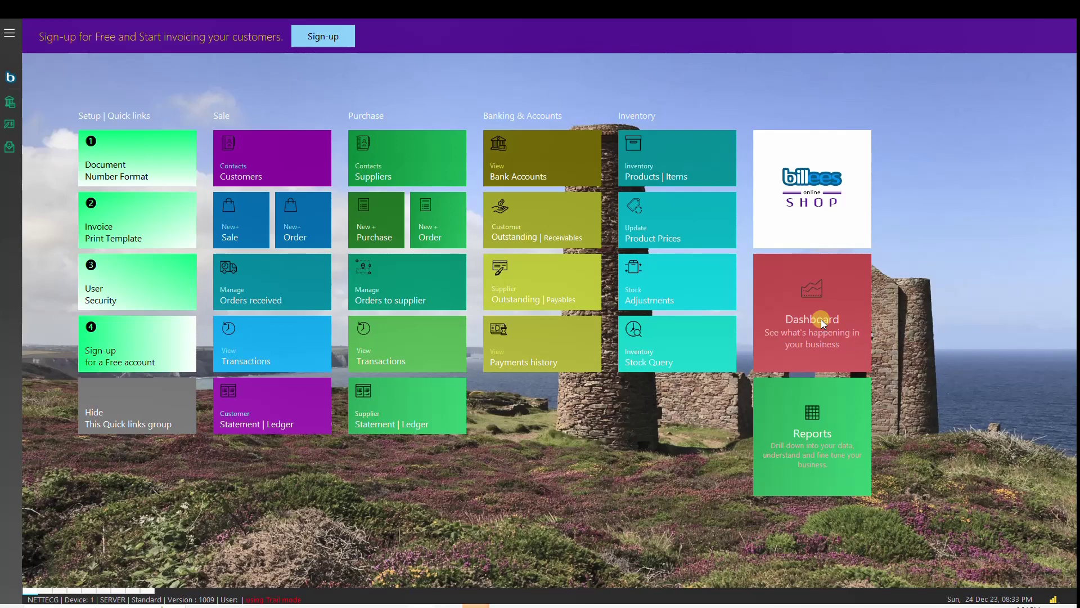
# Step: On the sales dashboard, reveal gross, discount and tax figures, chart Sales count by Months, then close it
pyautogui.click(822, 319)
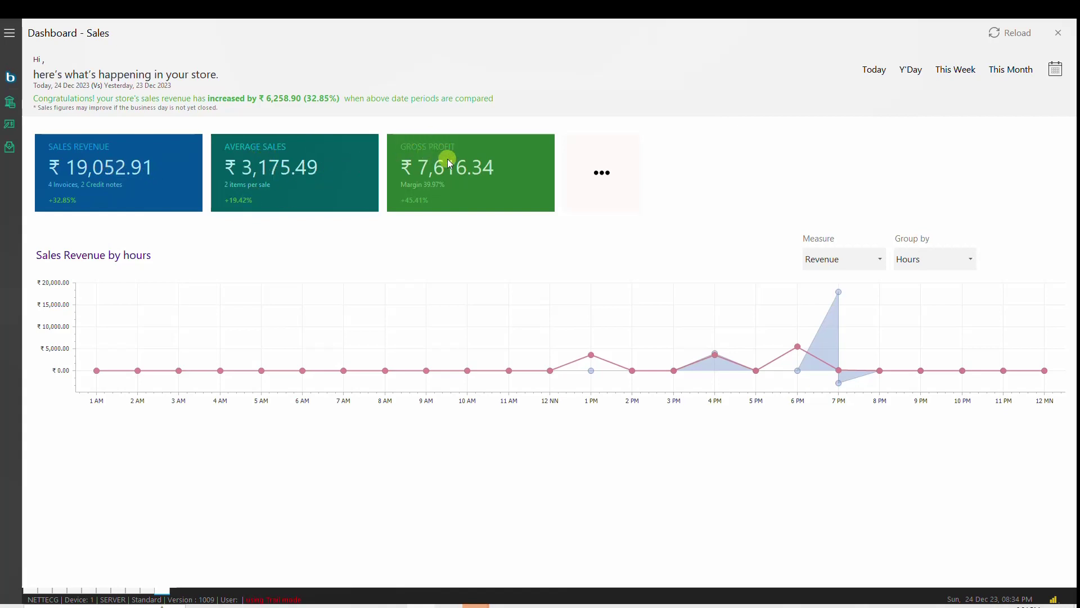
pyautogui.click(603, 172)
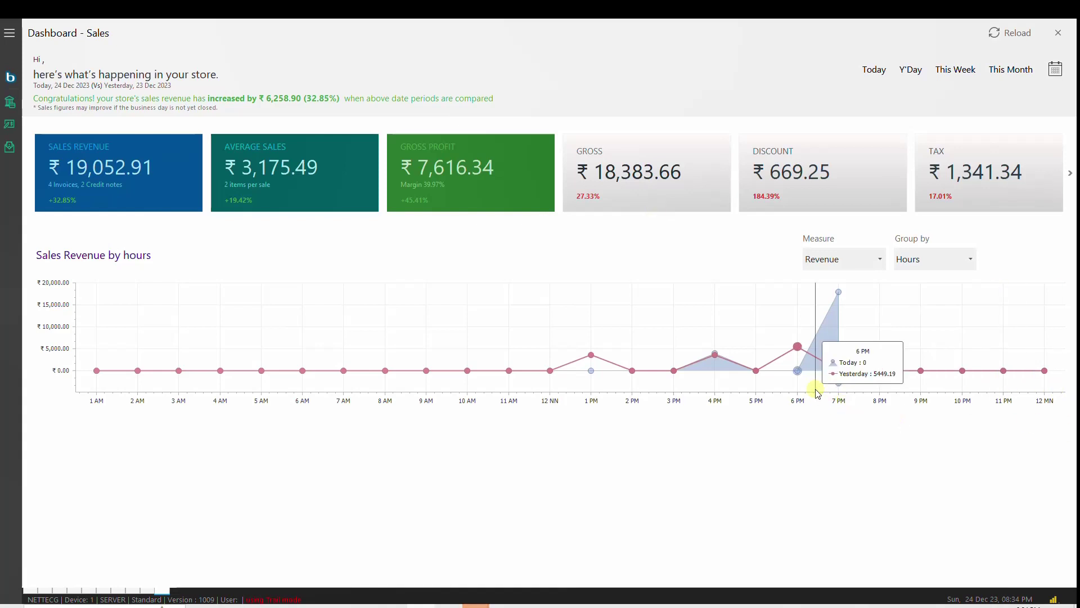
pyautogui.moveTo(821, 379)
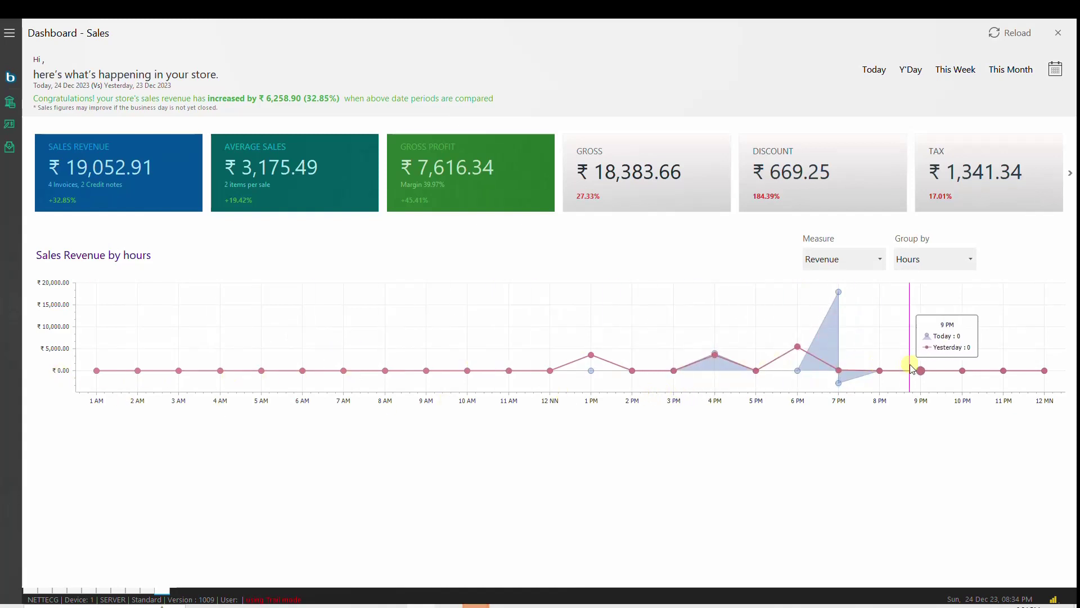
pyautogui.click(969, 259)
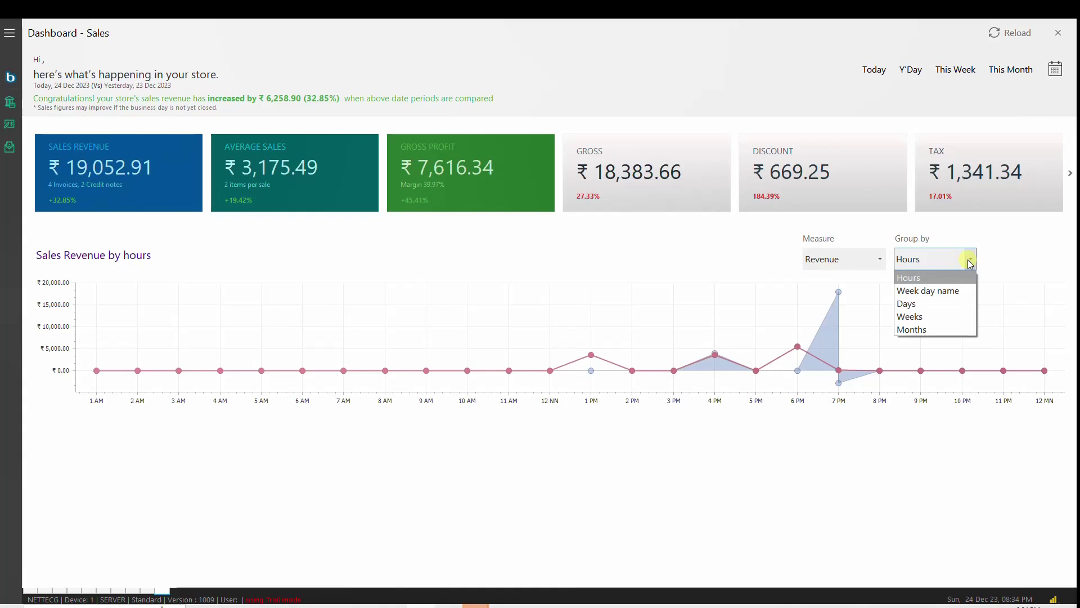
pyautogui.click(939, 330)
pyautogui.click(861, 260)
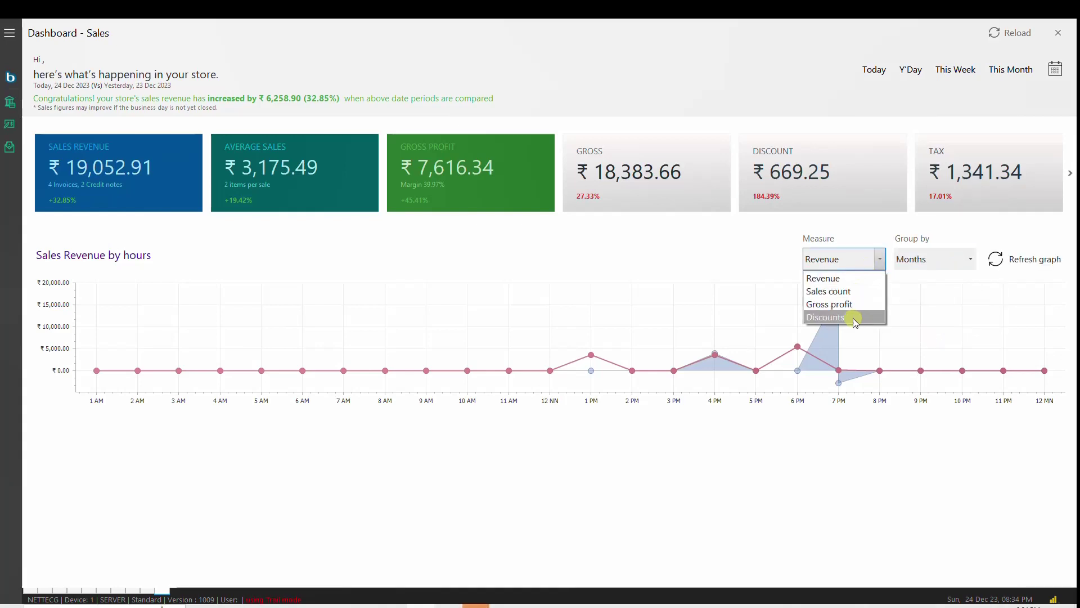
pyautogui.click(849, 291)
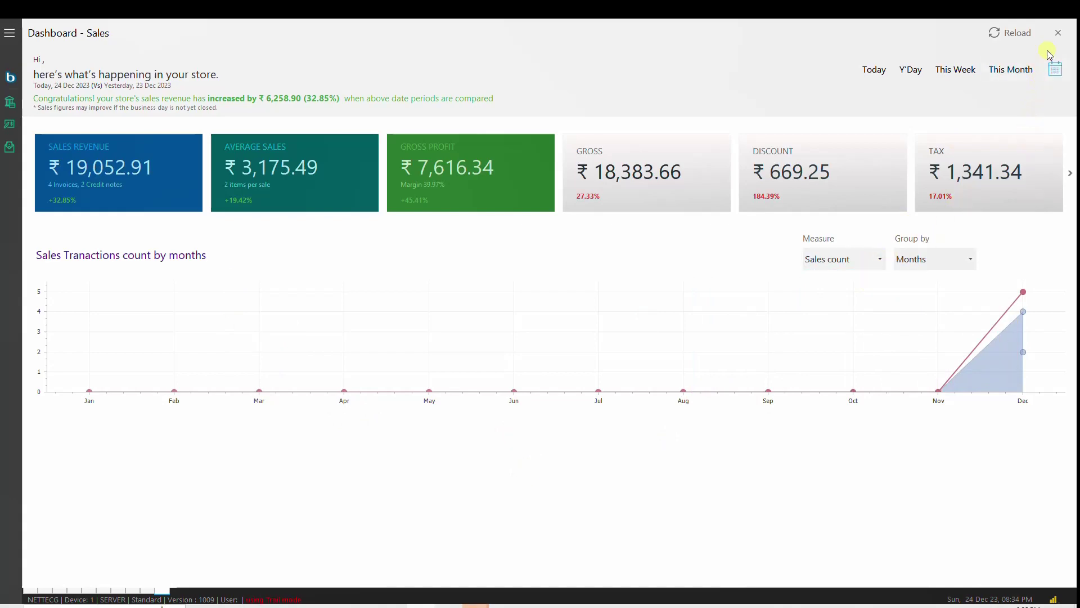
pyautogui.click(1059, 32)
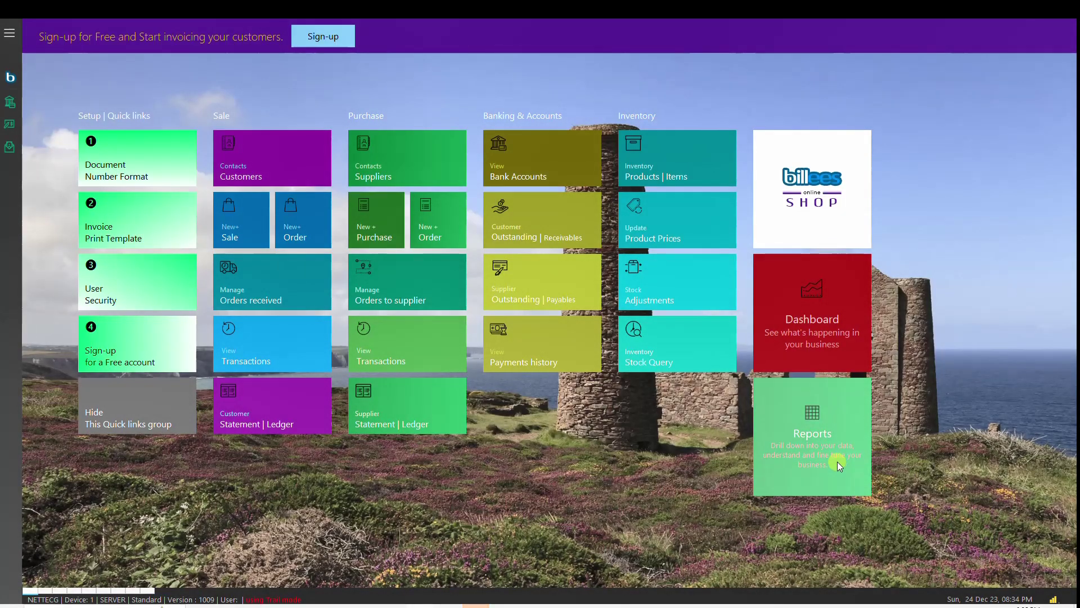
# Step: Open Stock on hand from the Reports list, run it once, then return to its criteria
pyautogui.click(837, 461)
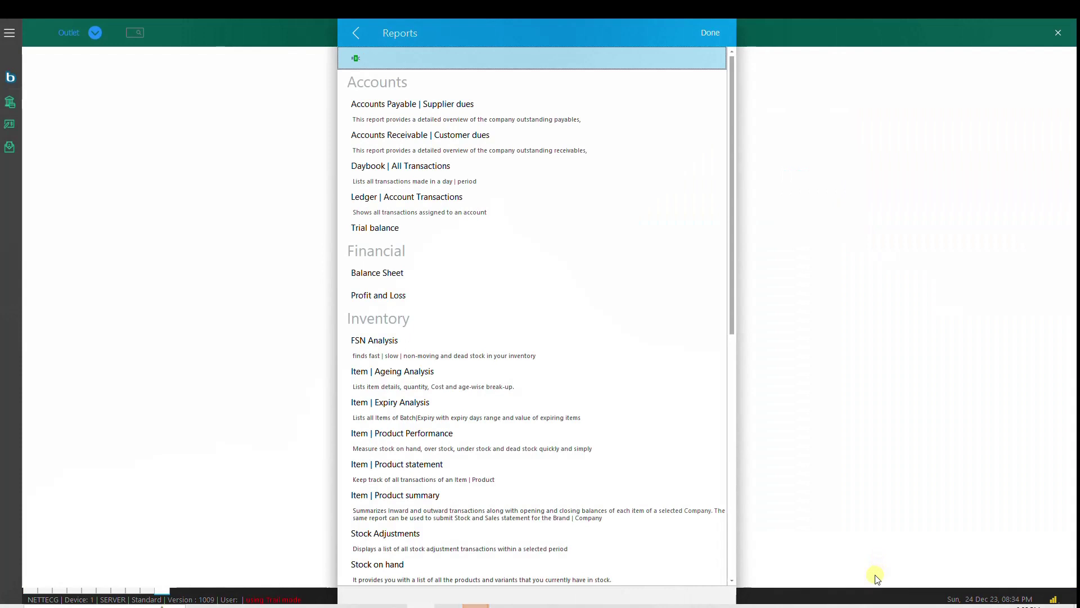
pyautogui.press('Down')
pyautogui.press('Down')
pyautogui.press('Down')
pyautogui.press('Down')
pyautogui.press('Down')
pyautogui.press('Down')
pyautogui.press('Down')
pyautogui.press('Down')
pyautogui.press('Down')
pyautogui.press('Down')
pyautogui.press('Down')
pyautogui.press('Down')
pyautogui.press('Down')
pyautogui.press('Down')
pyautogui.press('Down')
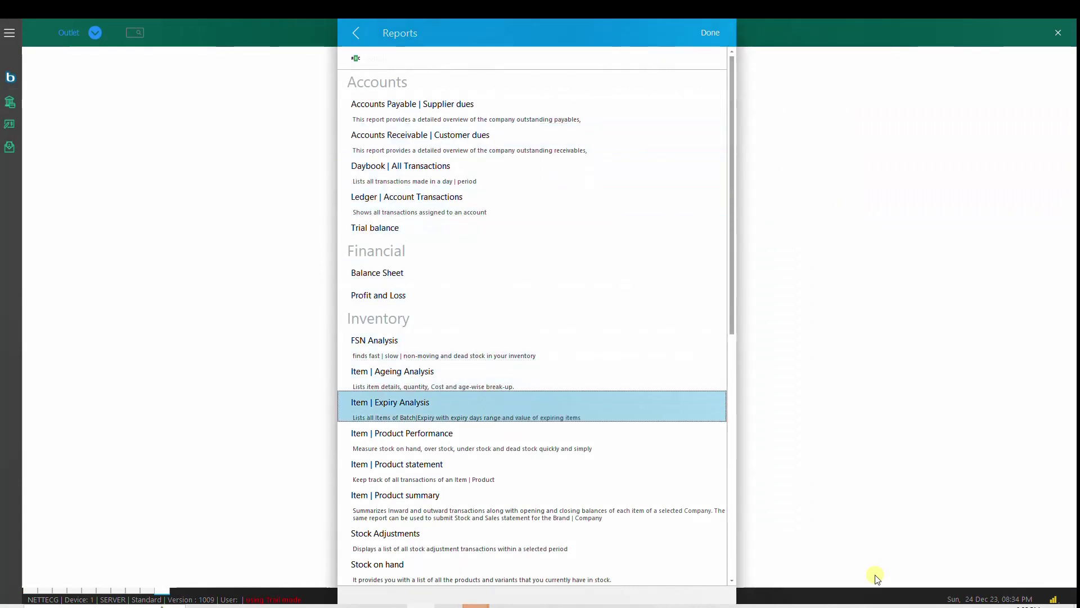
pyautogui.press('Return')
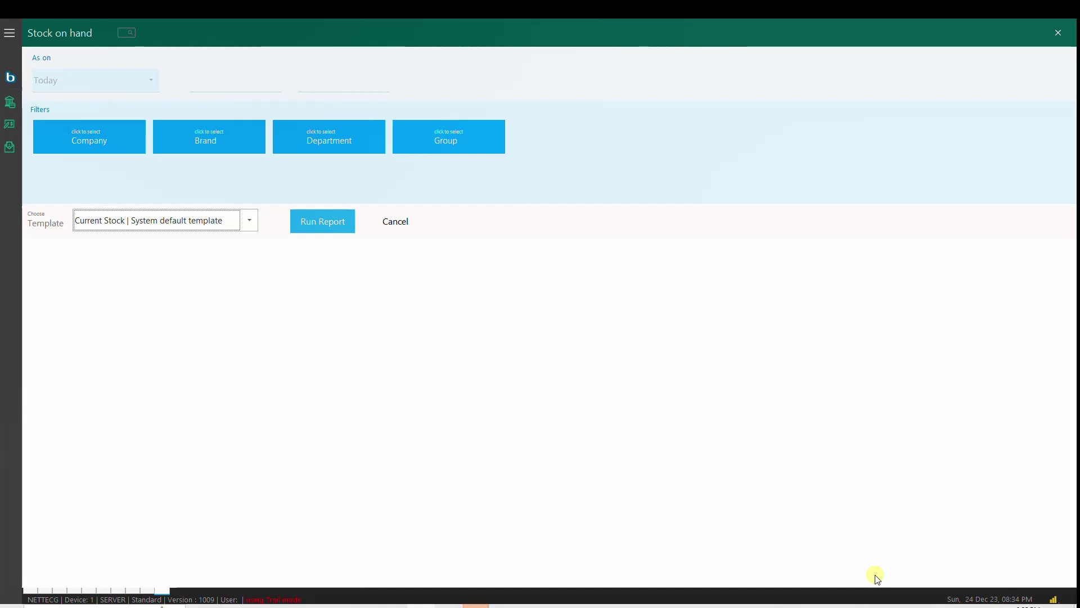
pyautogui.click(329, 226)
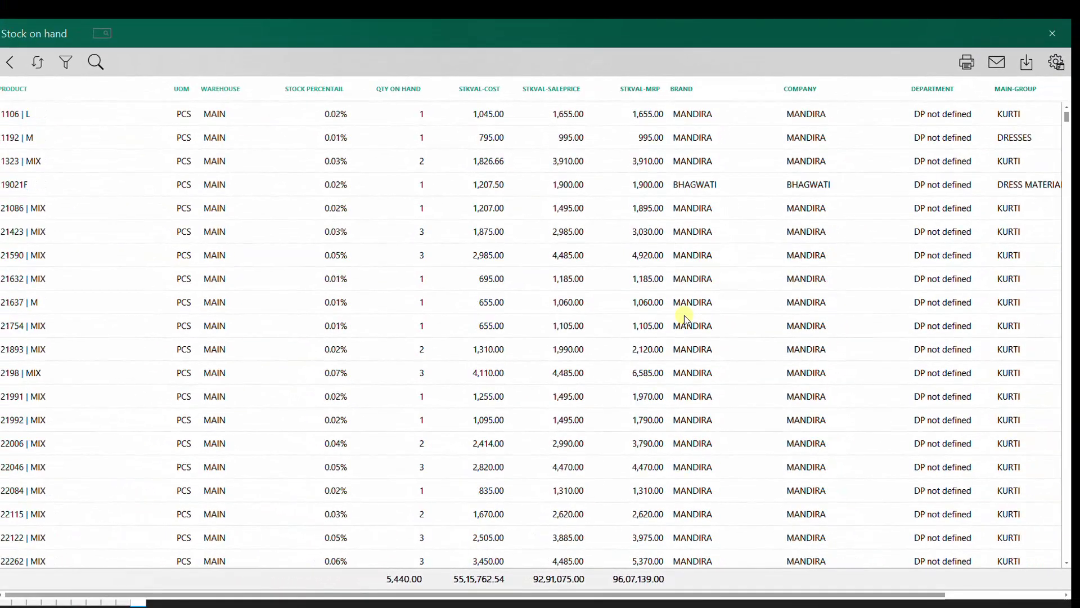
pyautogui.scroll(2, 684, 315)
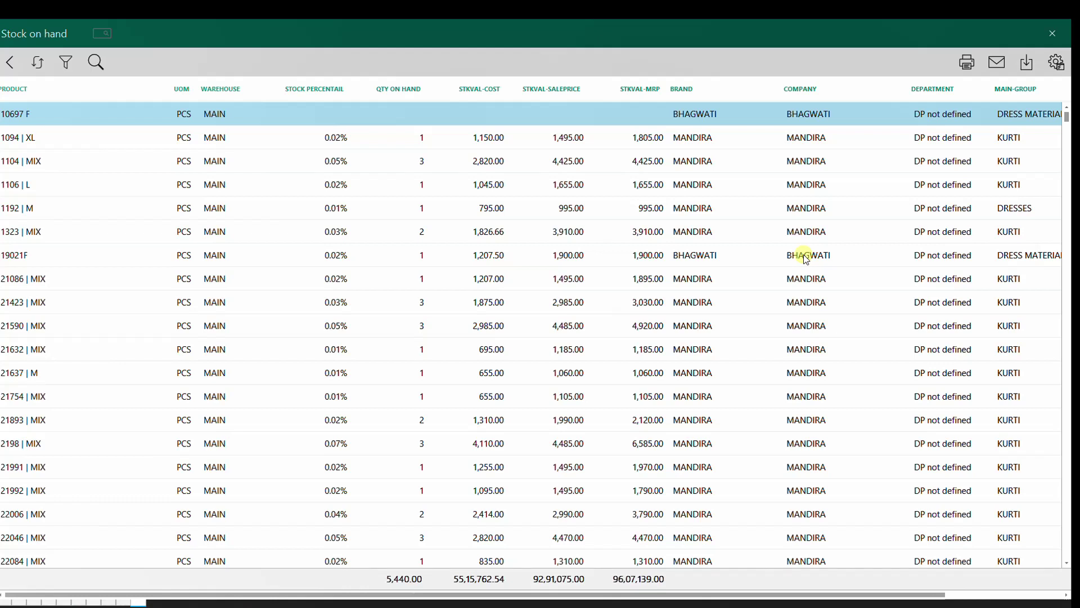
pyautogui.click(10, 65)
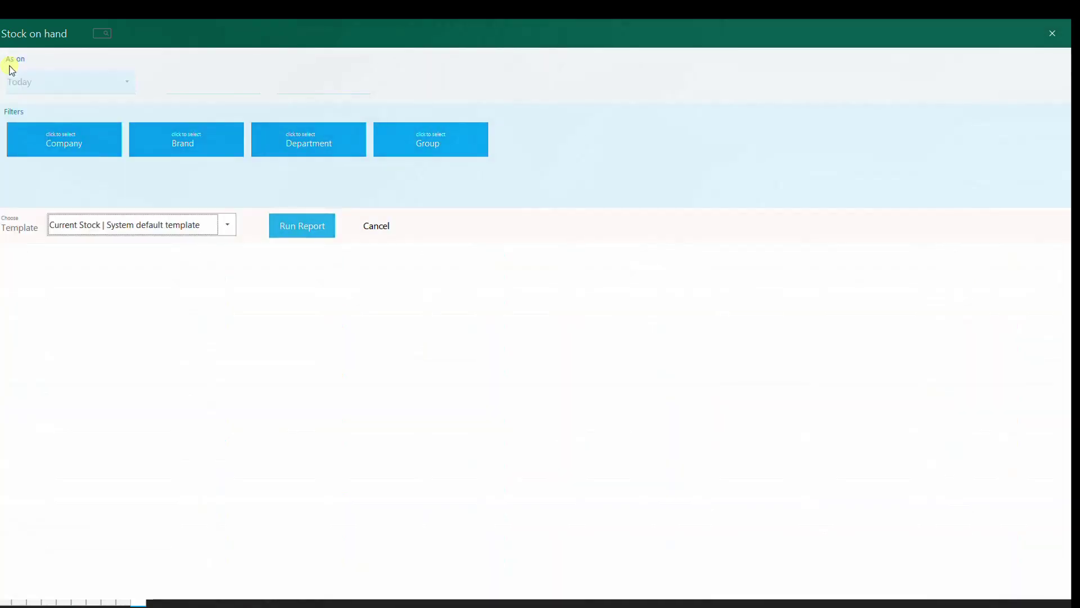
# Step: Run Stock on hand with the BRAND WISE 2 template and expand all brand groups
pyautogui.click(227, 226)
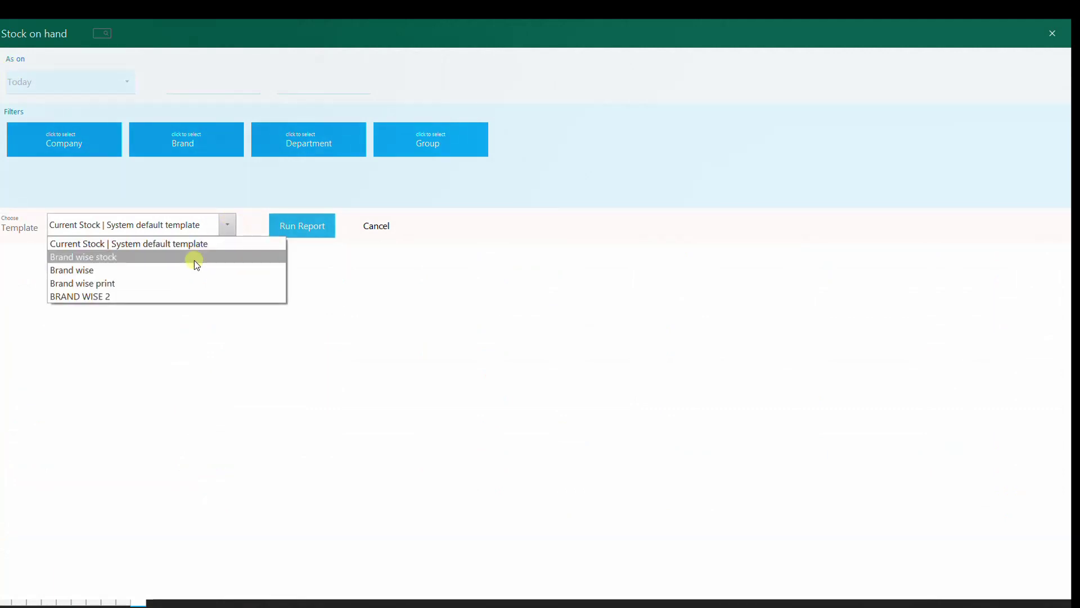
pyautogui.click(84, 296)
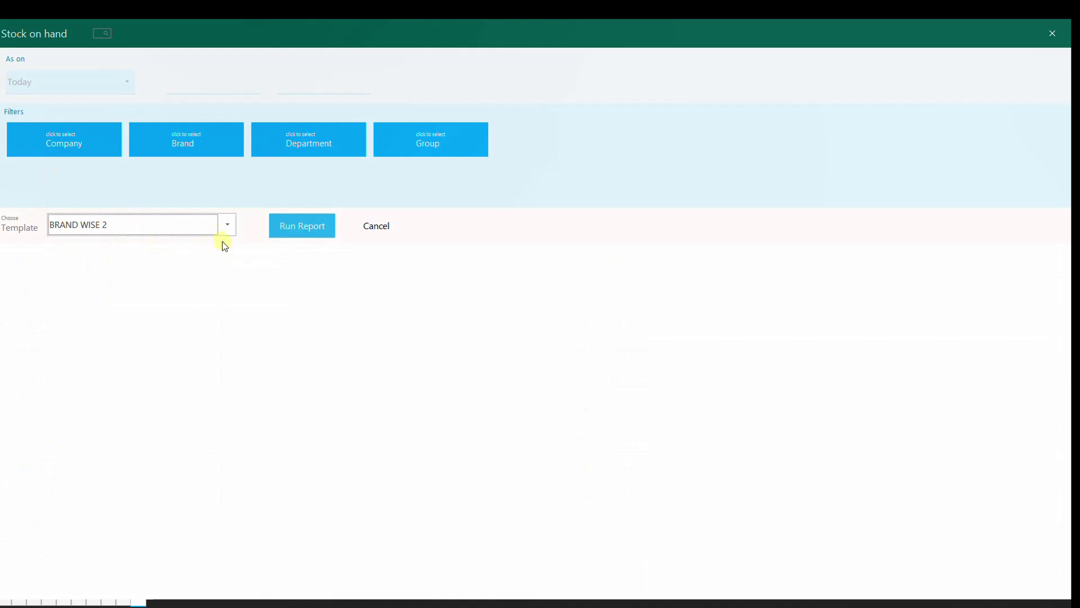
pyautogui.click(294, 225)
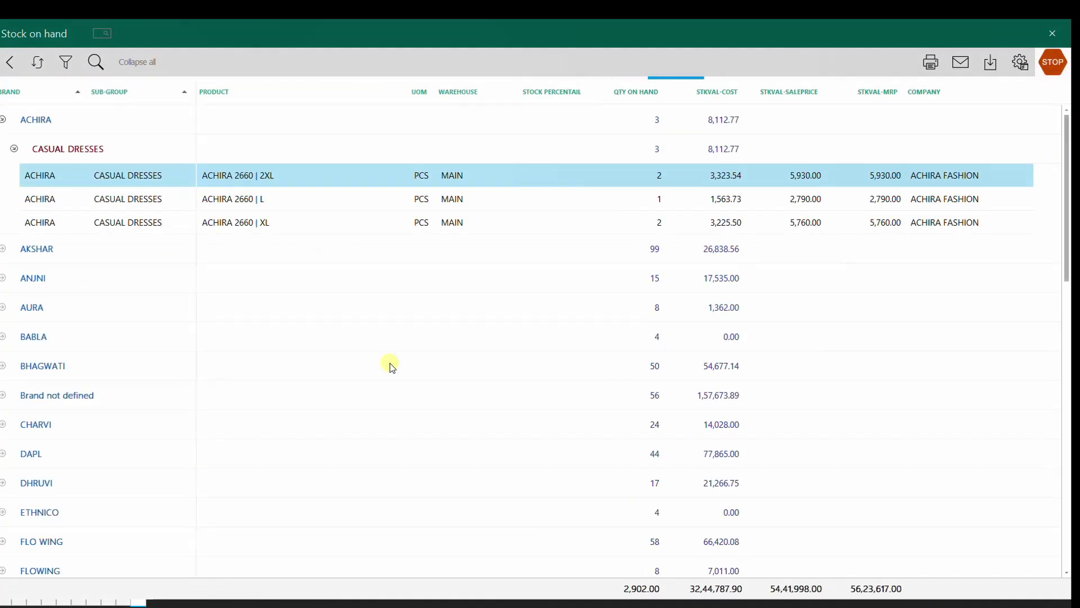
pyautogui.click(128, 66)
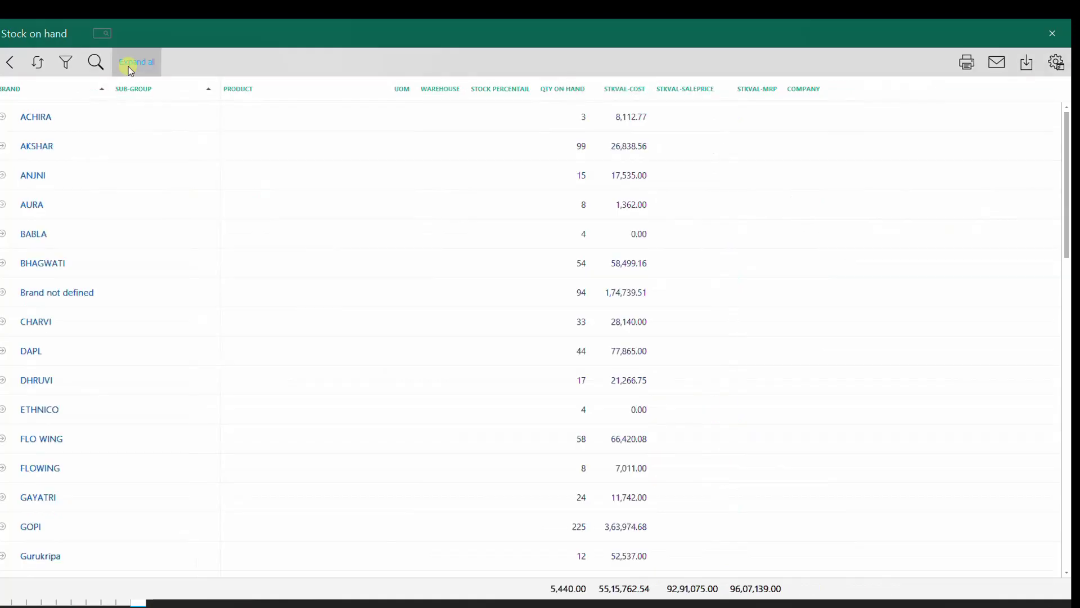
pyautogui.click(128, 67)
pyautogui.click(156, 62)
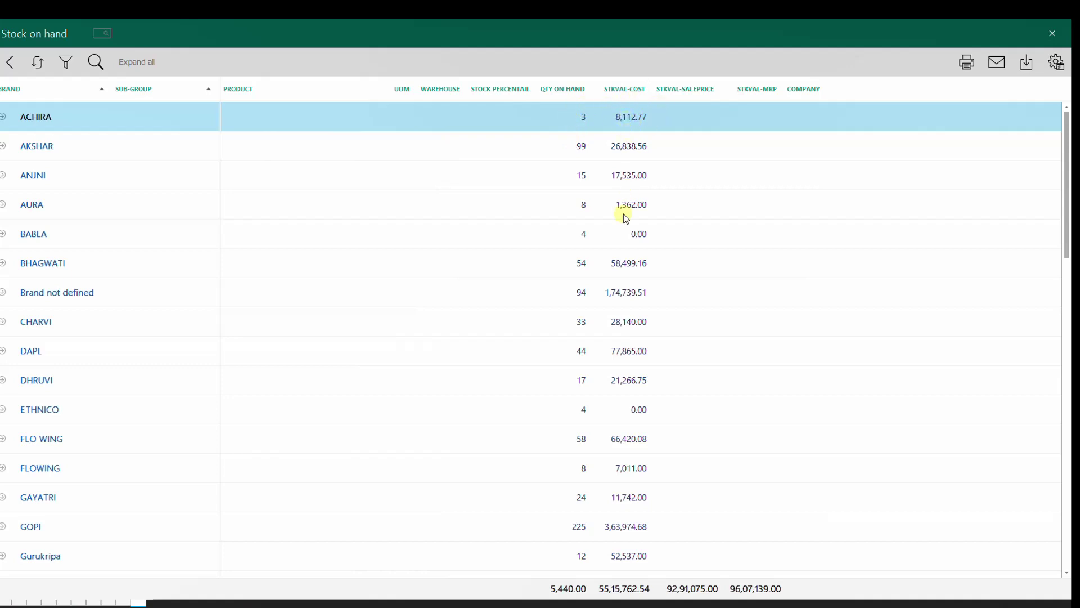
pyautogui.click(142, 72)
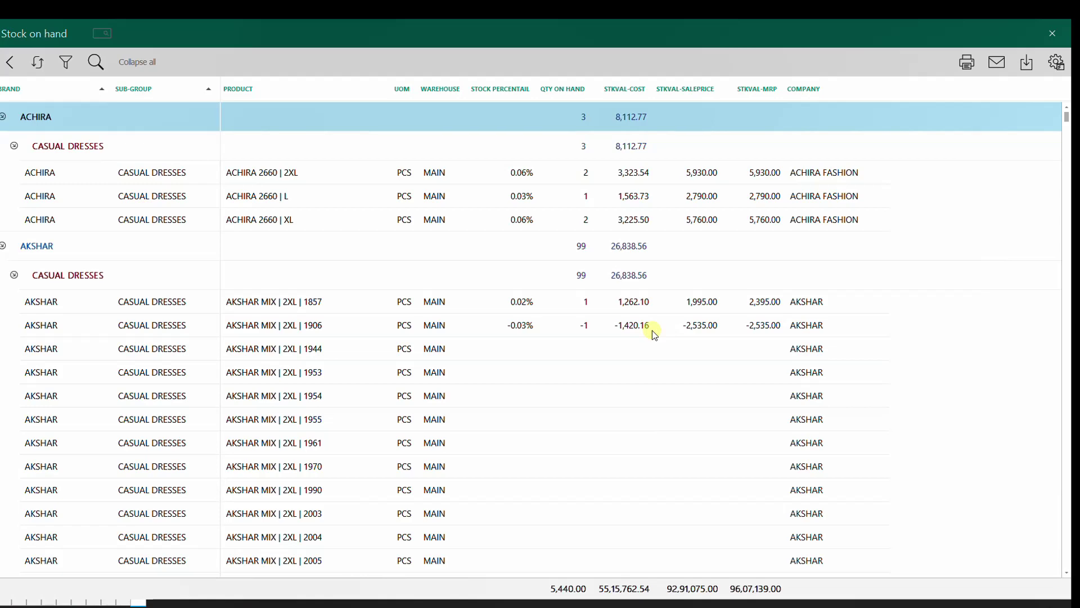
# Step: Search the report for ROJA, select the ROJA M and XL rows, then return to the reports list
pyautogui.press('Down')
pyautogui.press('Down')
pyautogui.hotkey('ctrl', 'f')
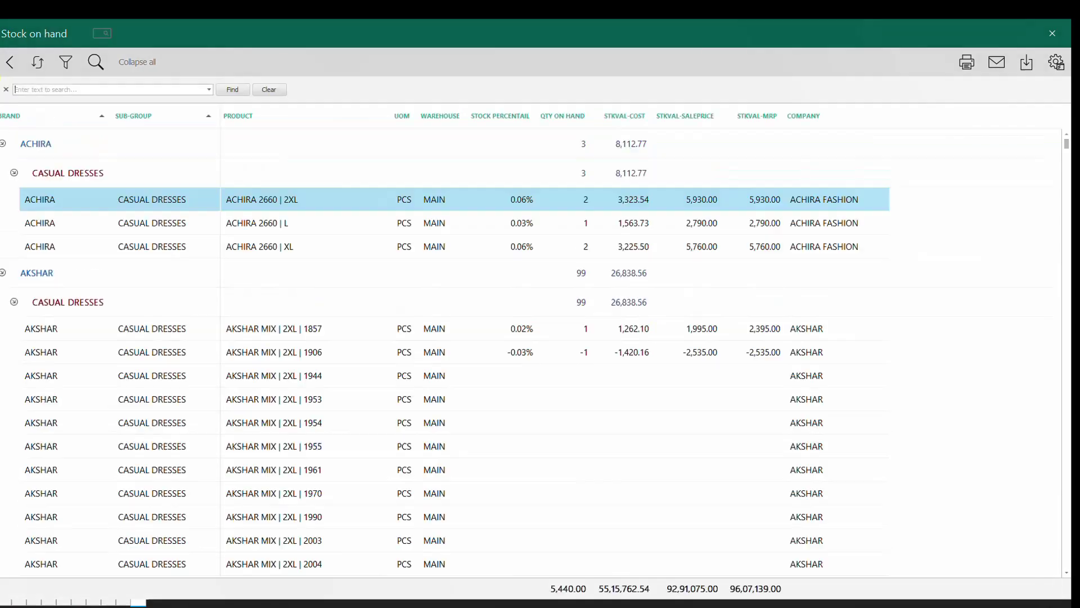
pyautogui.write('ROJA')
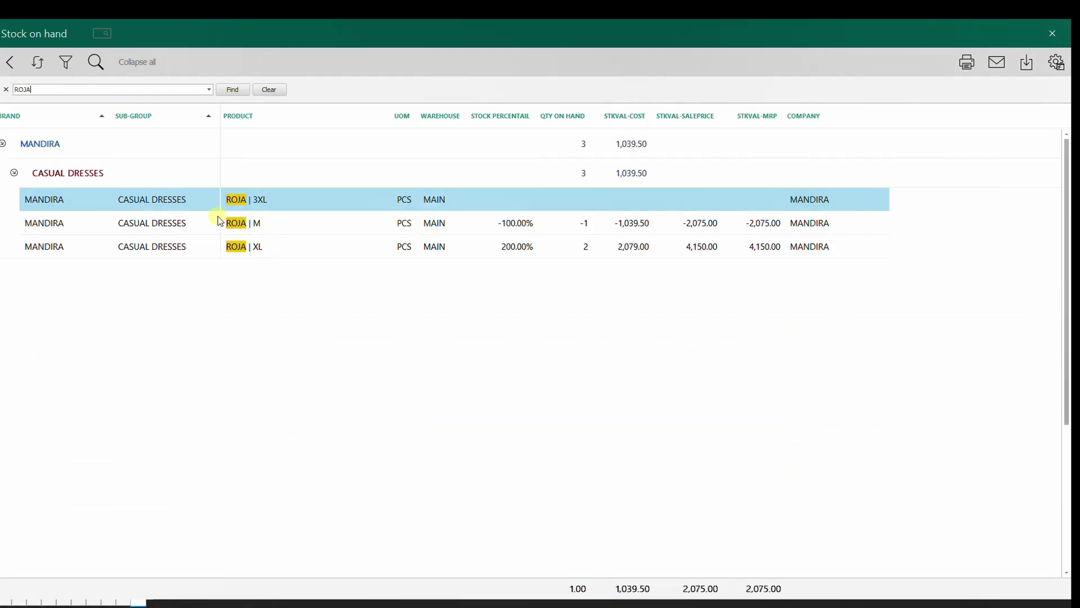
pyautogui.click(539, 232)
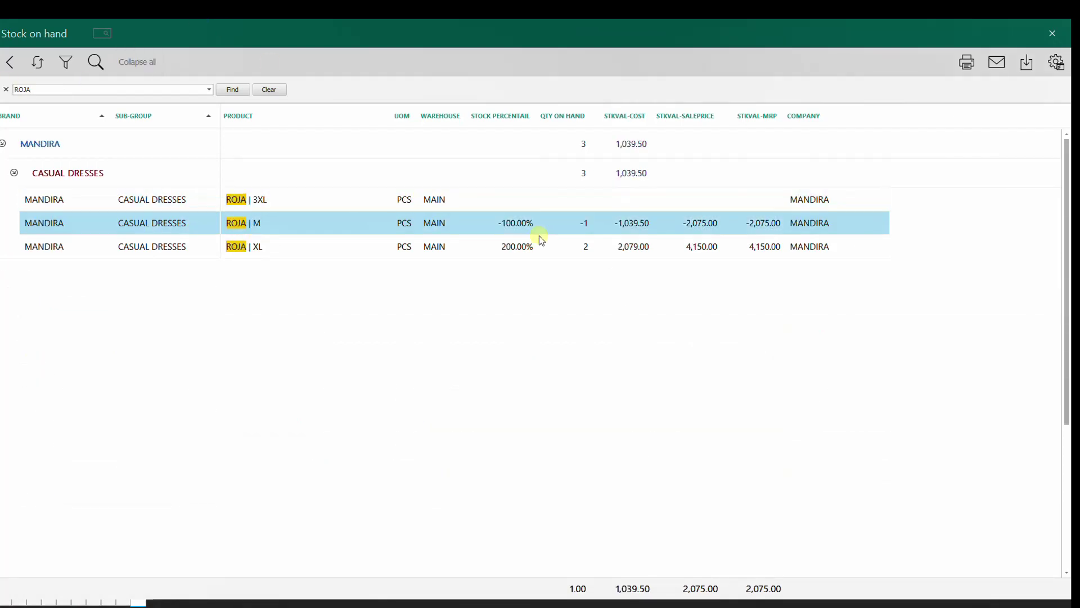
pyautogui.click(126, 253)
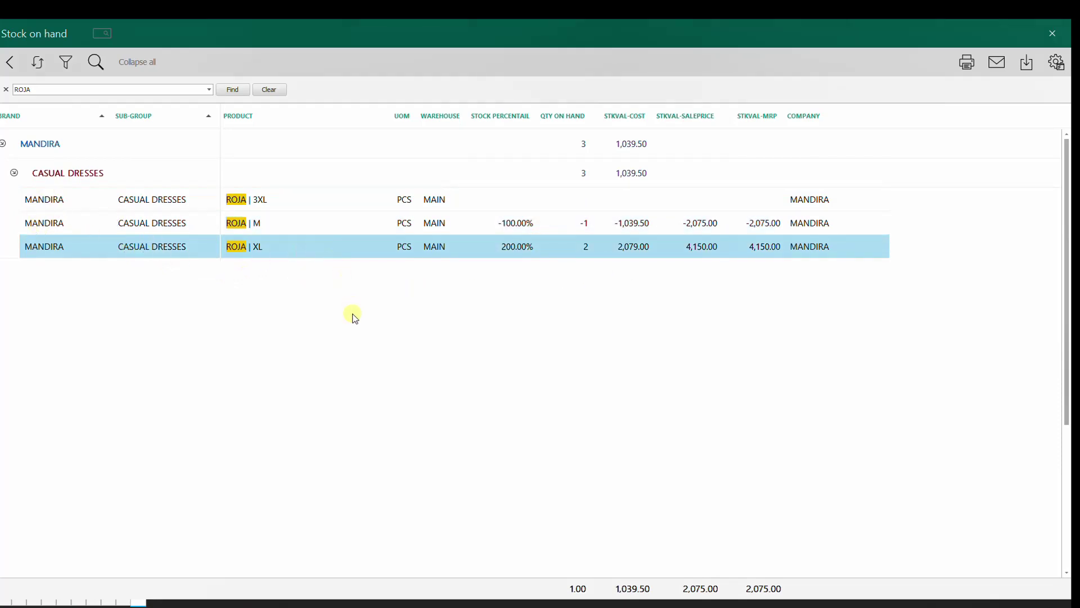
pyautogui.click(9, 62)
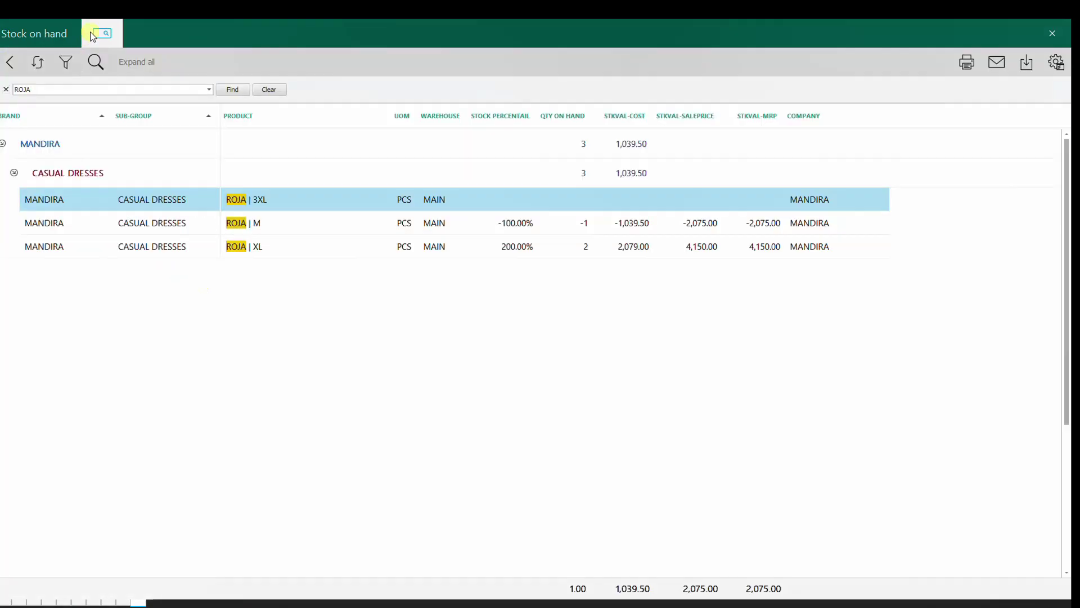
pyautogui.click(98, 34)
# Step: Open the Item | Product summary report's settings from the Reports list
pyautogui.click(389, 477)
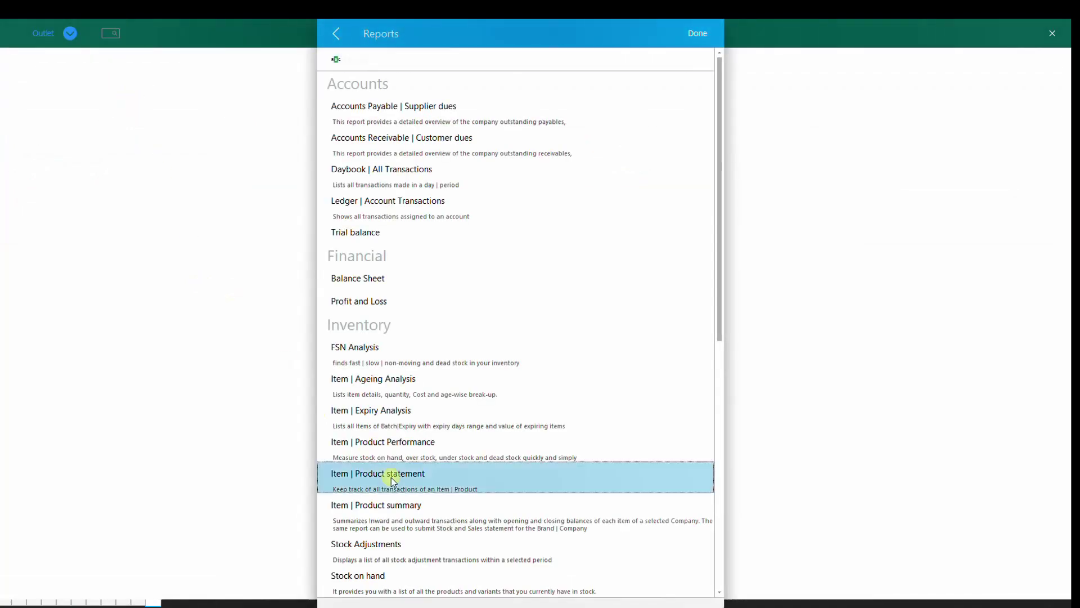
pyautogui.scroll(-3, 436, 506)
pyautogui.click(404, 333)
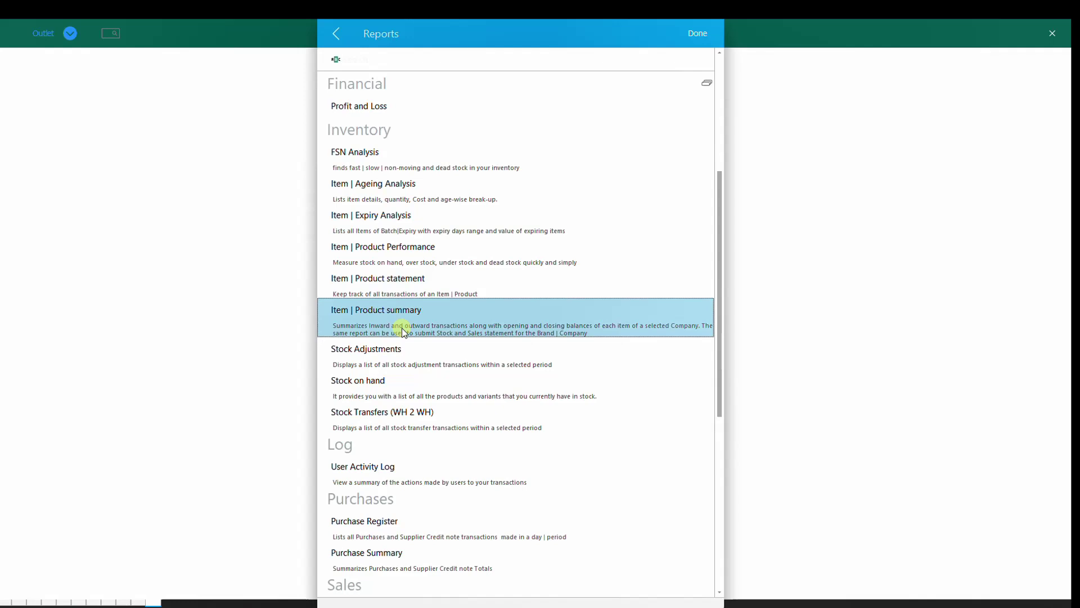
pyautogui.doubleClick(402, 327)
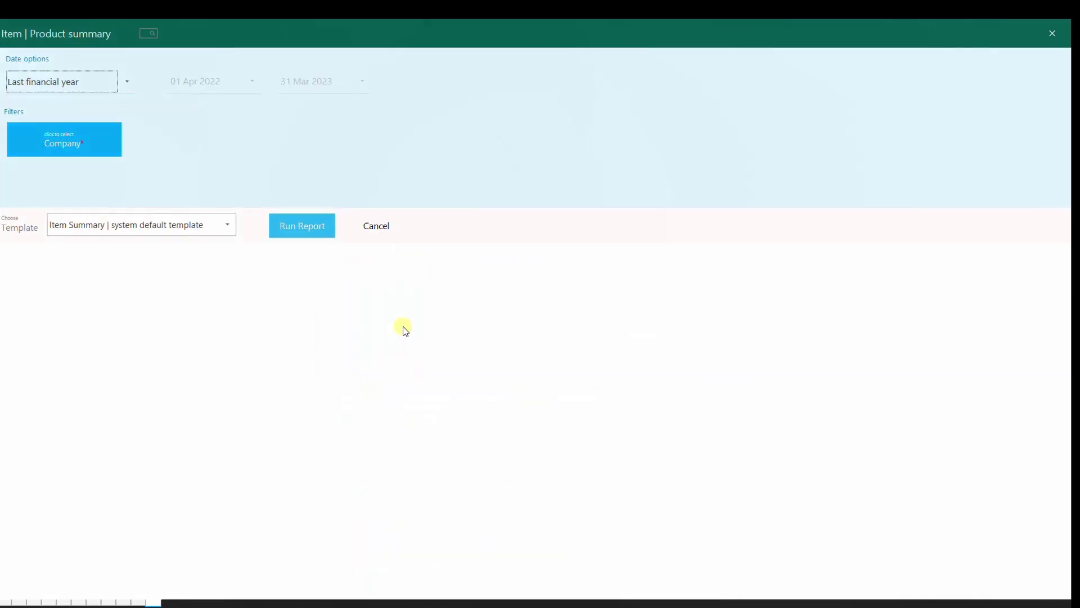
# Step: Set the period to This financial year, filter Company to ASHOK APPARELS, and run the report
pyautogui.click(128, 81)
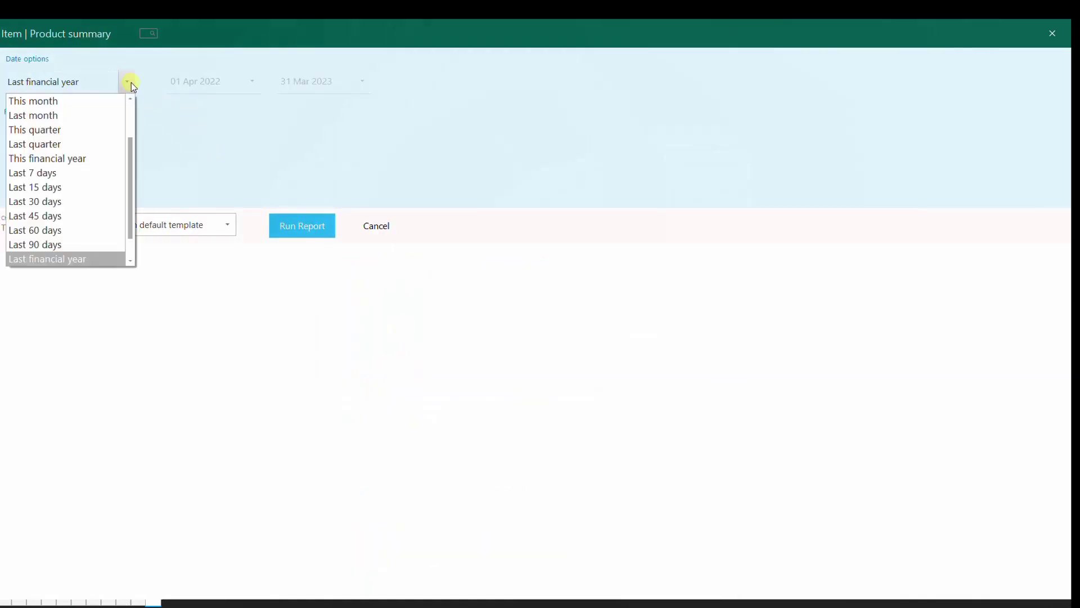
pyautogui.click(73, 156)
pyautogui.click(59, 143)
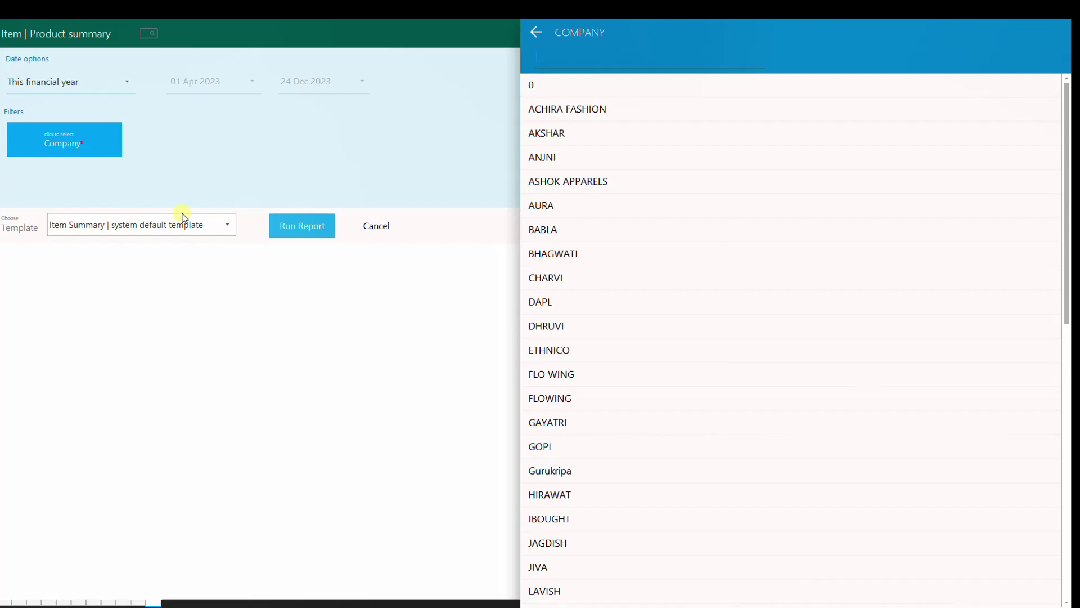
pyautogui.press('Down')
pyautogui.press('Down')
pyautogui.press('Down')
pyautogui.press('Down')
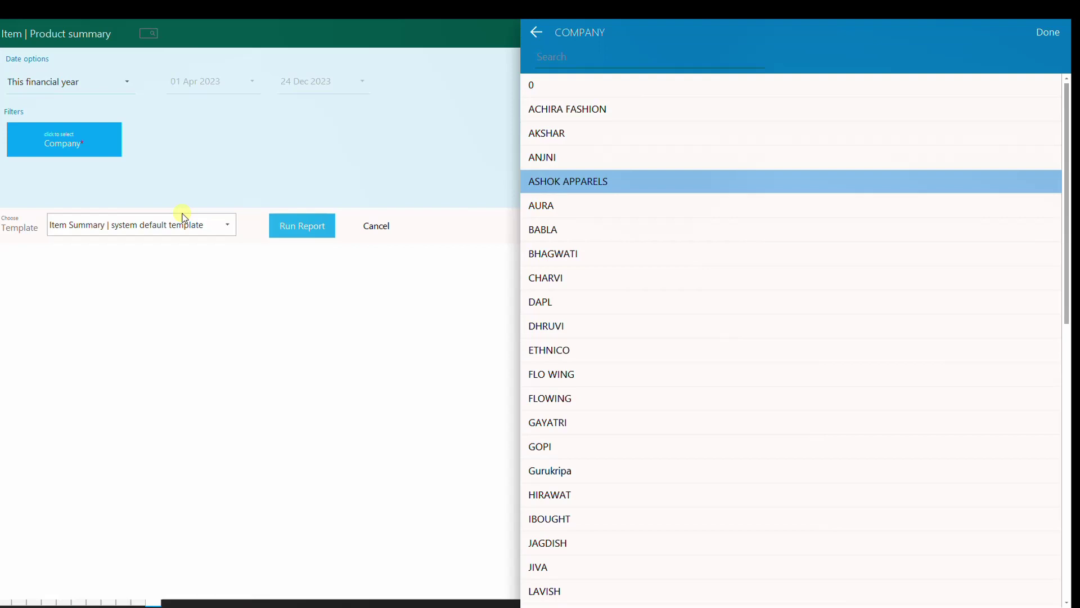
pyautogui.click(181, 214)
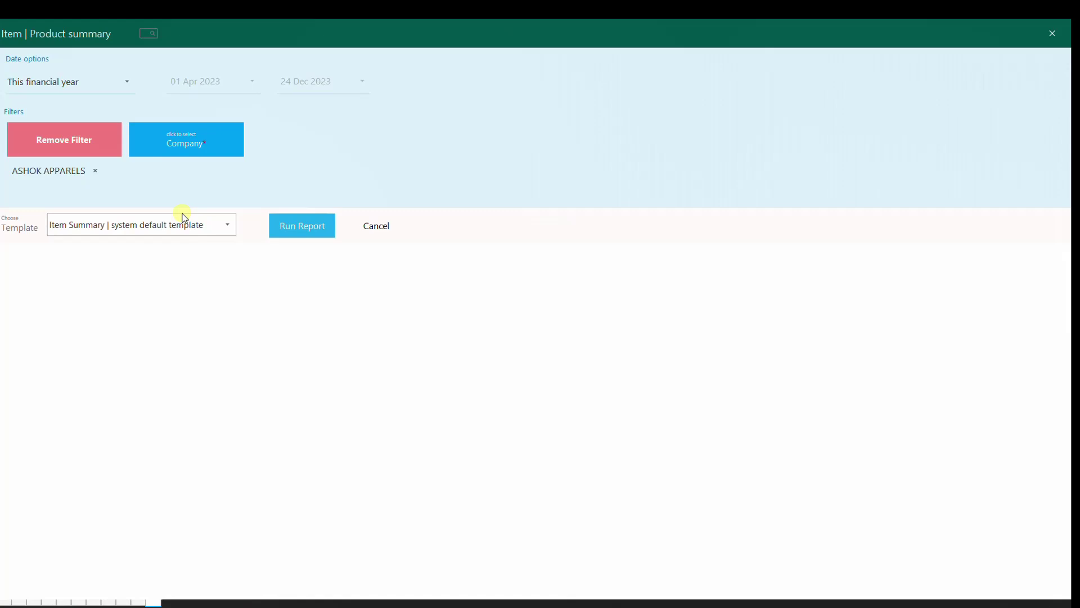
pyautogui.click(299, 225)
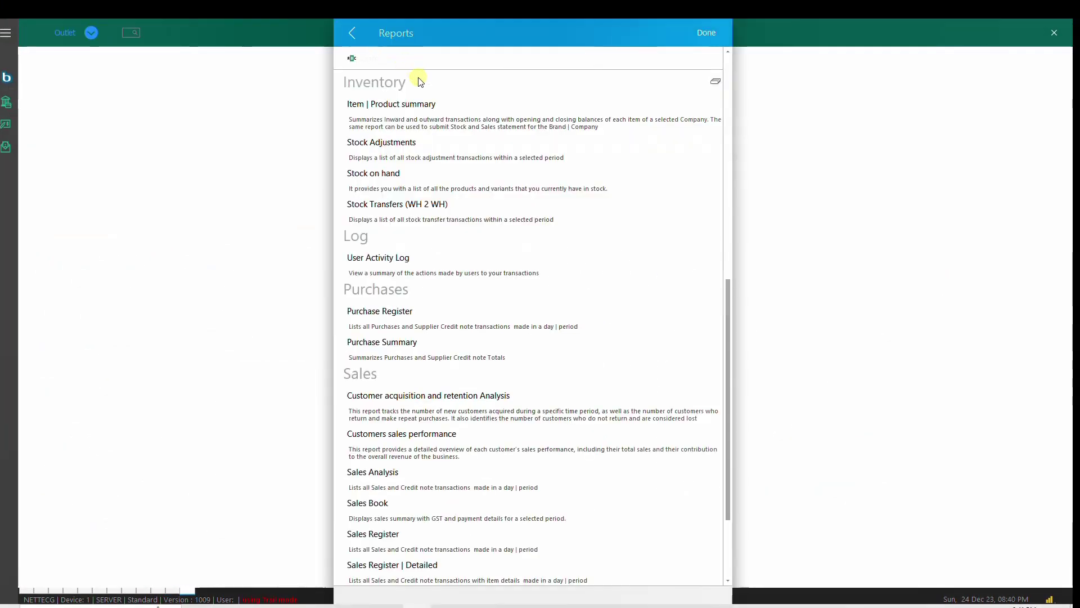
# Step: Run the Profit and Loss report for this financial year
pyautogui.scroll(6, 473, 403)
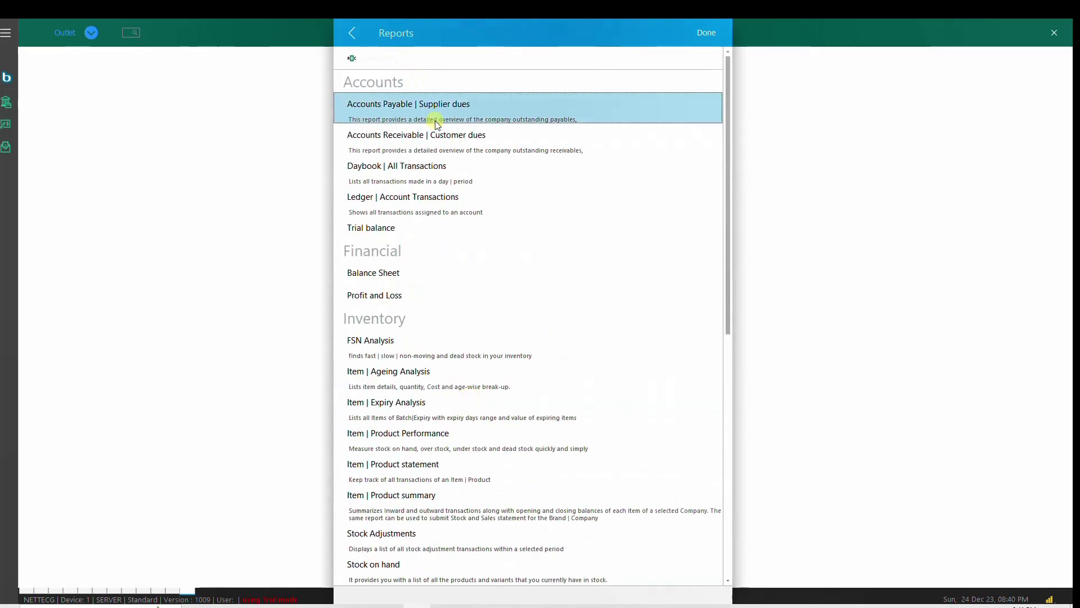
pyautogui.click(432, 209)
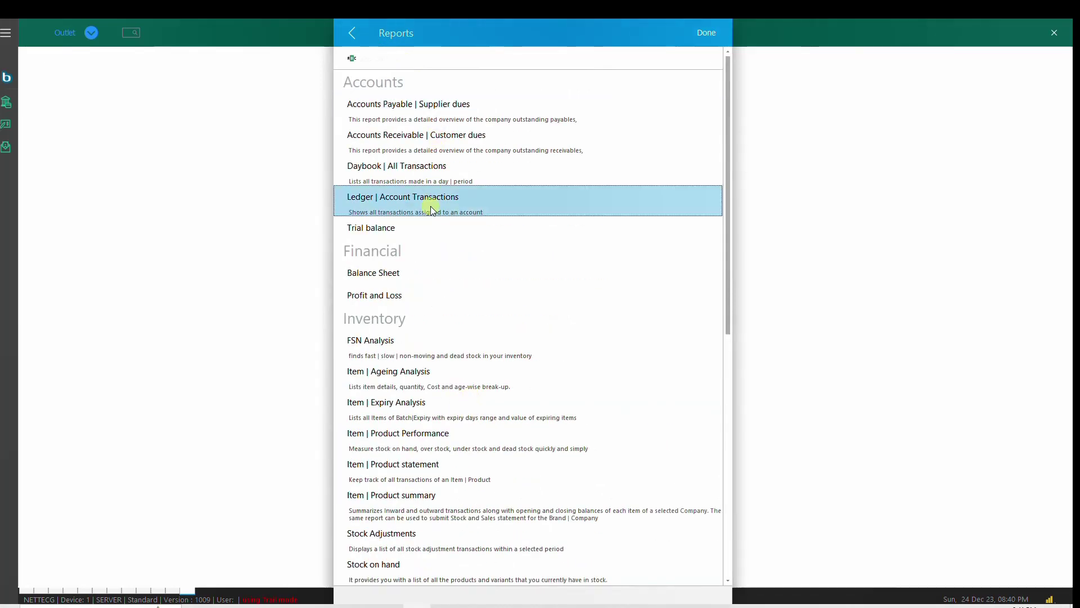
pyautogui.click(402, 297)
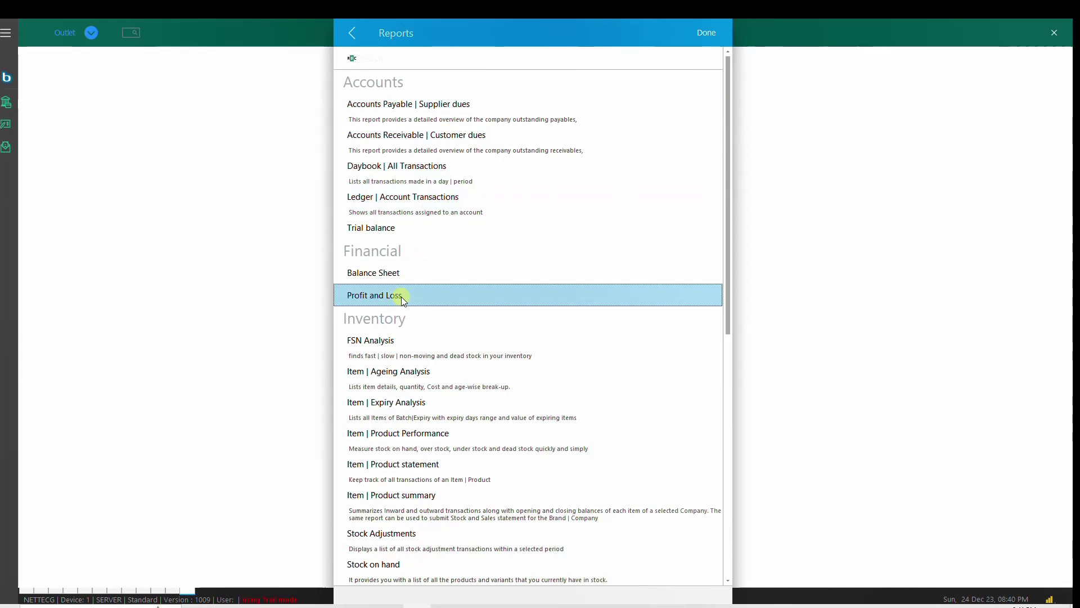
pyautogui.click(402, 297)
pyautogui.click(146, 79)
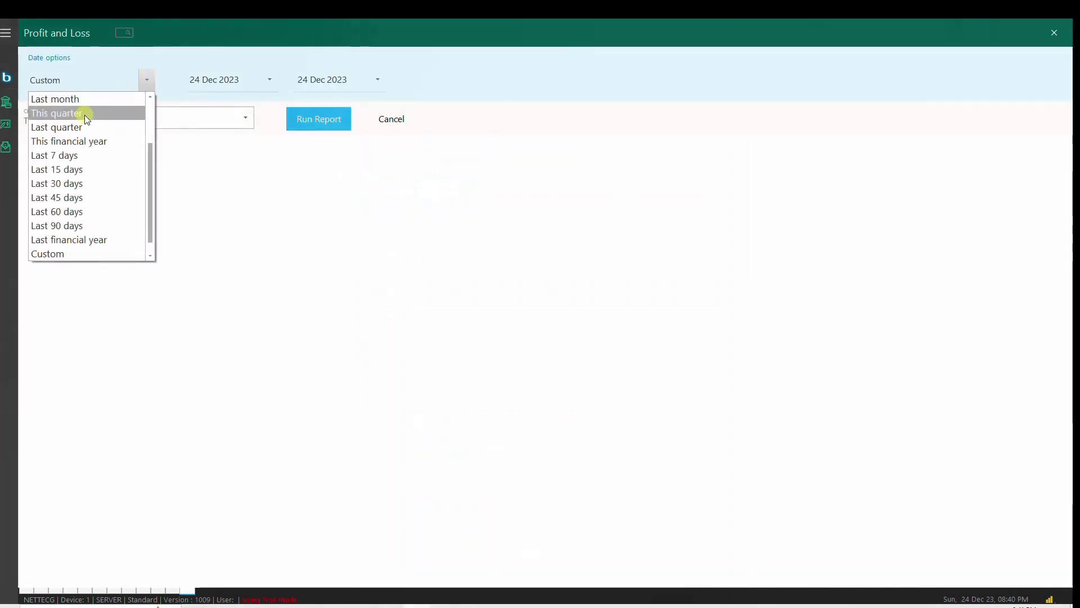
pyautogui.click(69, 141)
pyautogui.click(298, 117)
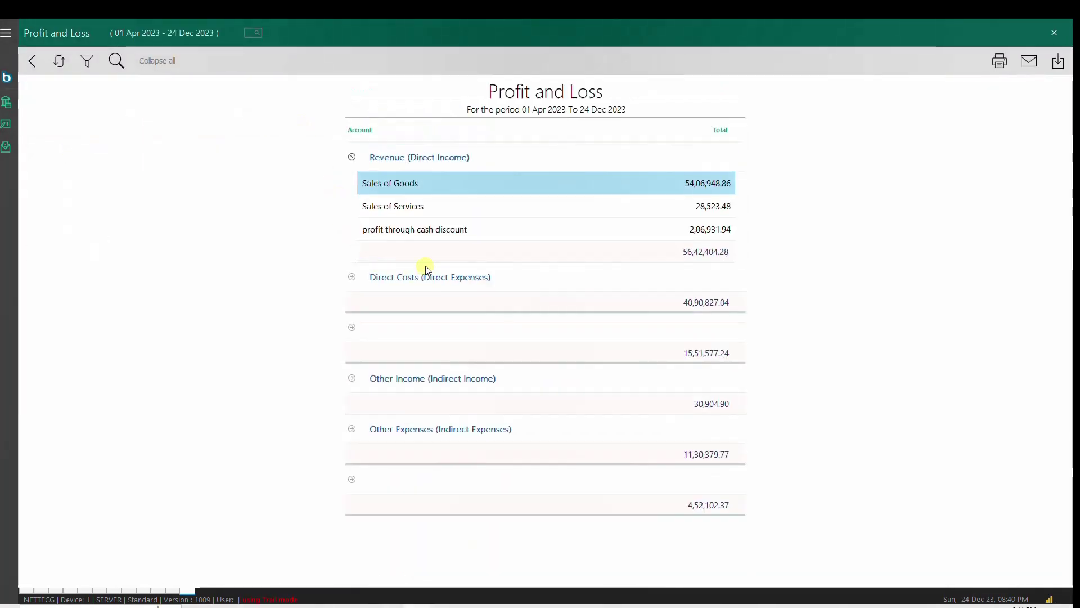
# Step: Inspect the Net Profit, Other Expenses, Other Income and Direct Costs lines, then go back to the reports list
pyautogui.click(352, 483)
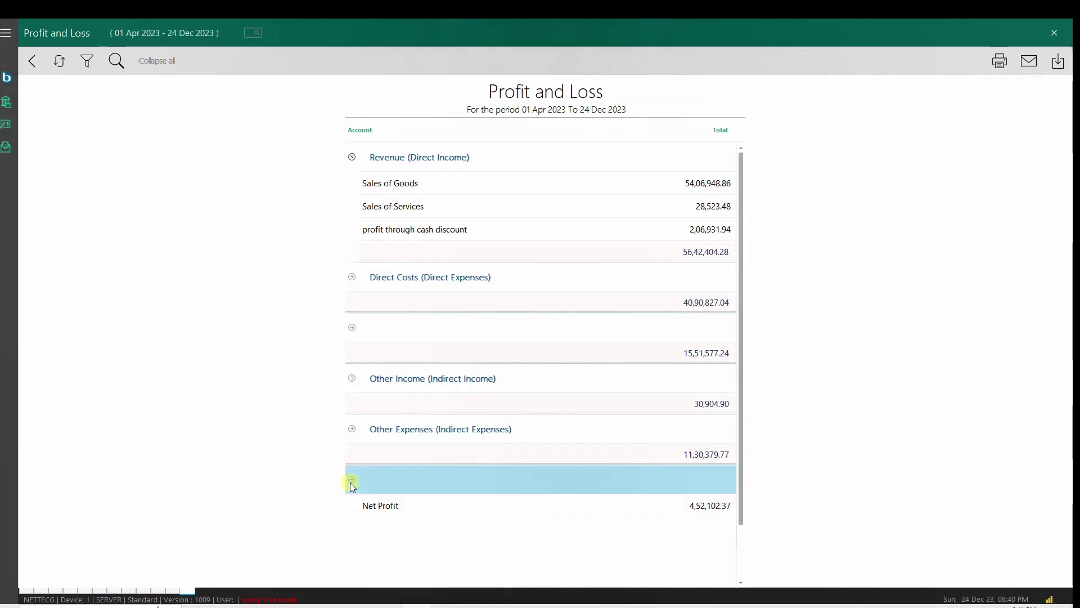
pyautogui.click(352, 430)
pyautogui.click(352, 379)
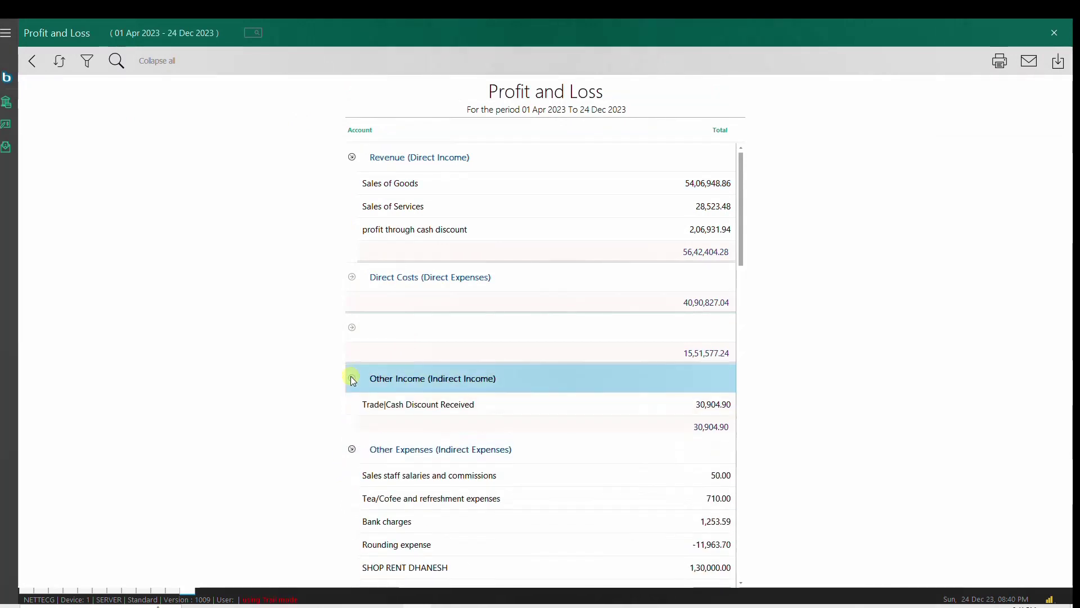
pyautogui.click(352, 329)
pyautogui.click(352, 277)
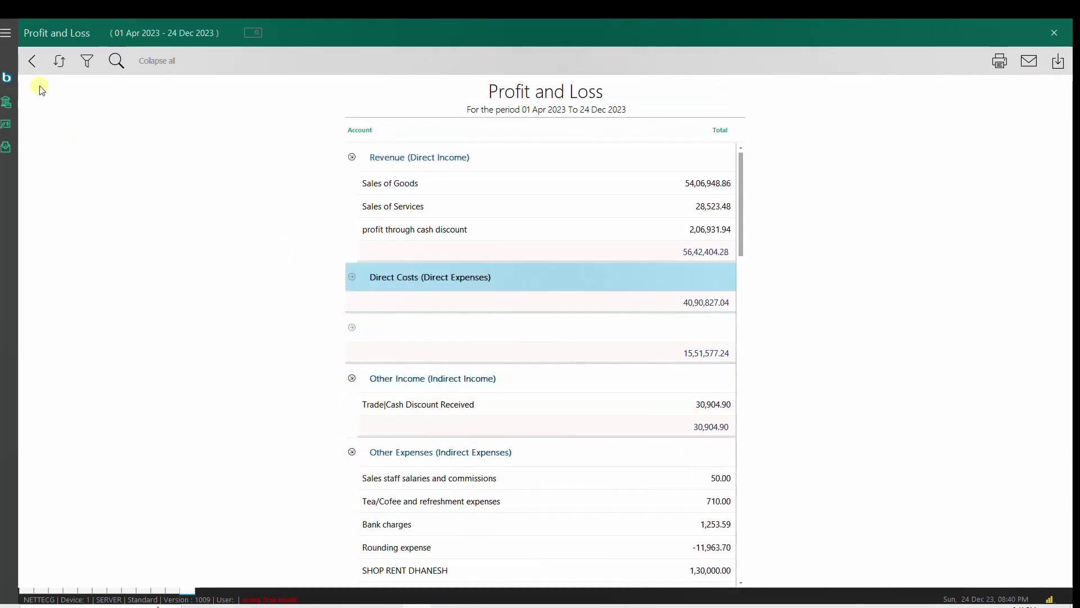
pyautogui.click(32, 61)
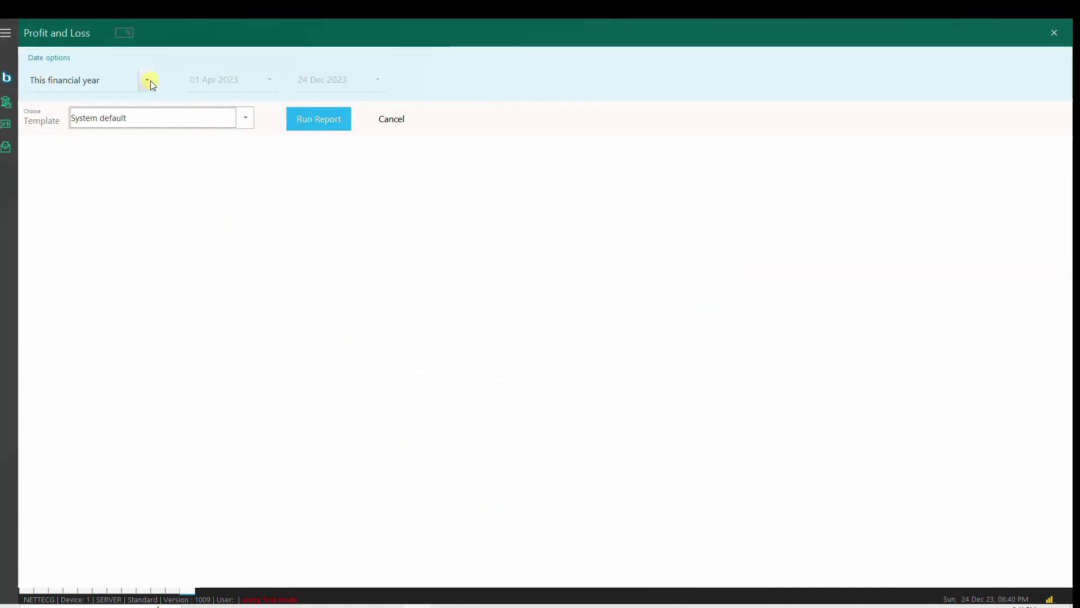
pyautogui.click(130, 32)
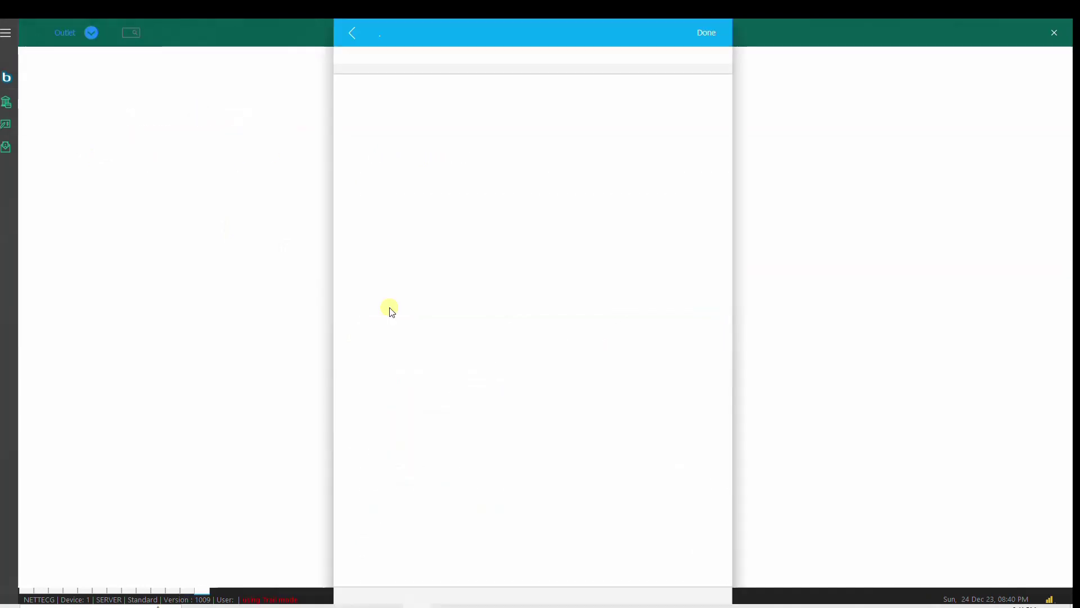
# Step: Run FSN Analysis for this financial year and collapse FAST MOVING to its summary
pyautogui.scroll(-6, 491, 444)
pyautogui.scroll(6, 490, 368)
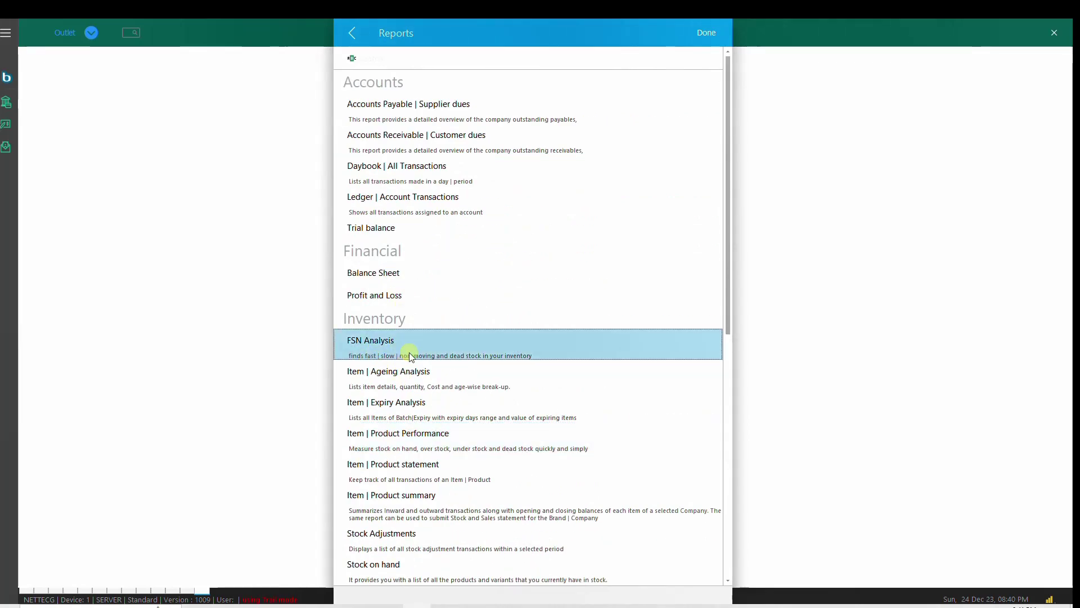
pyautogui.click(410, 356)
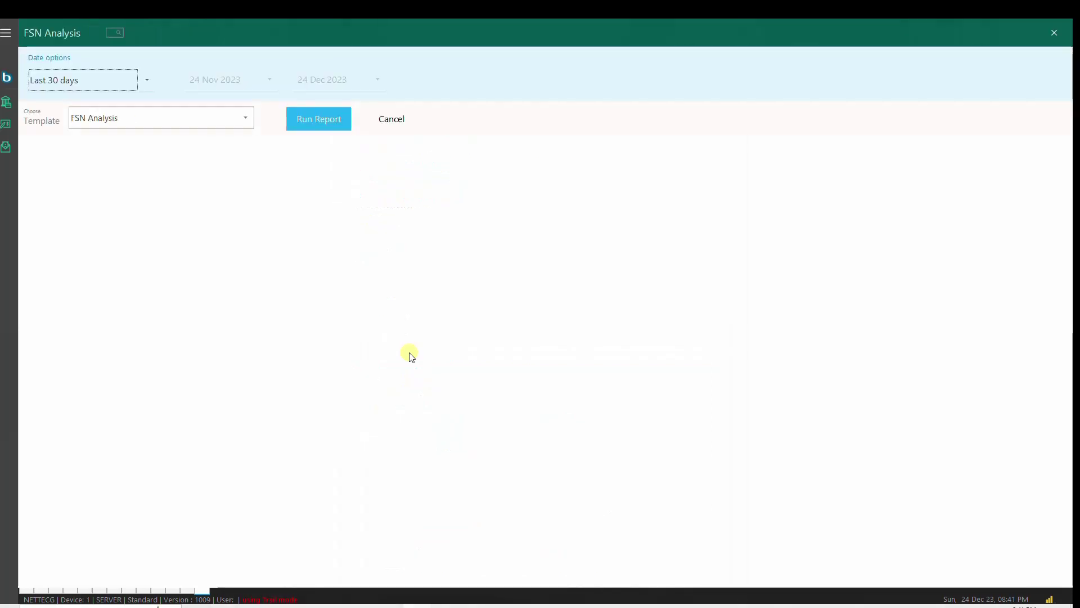
pyautogui.click(146, 80)
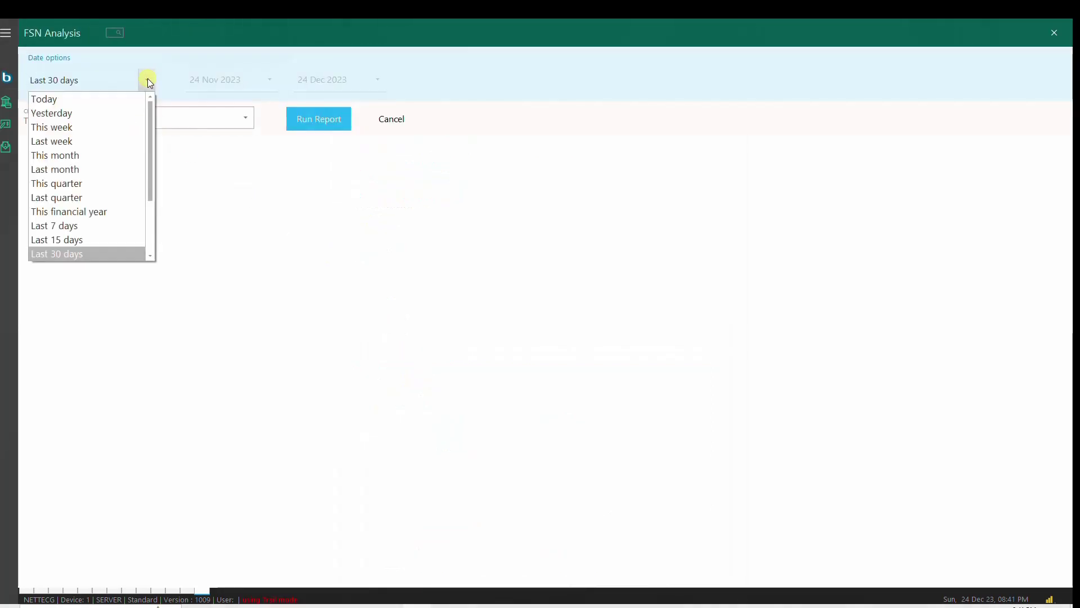
pyautogui.click(98, 217)
pyautogui.click(304, 128)
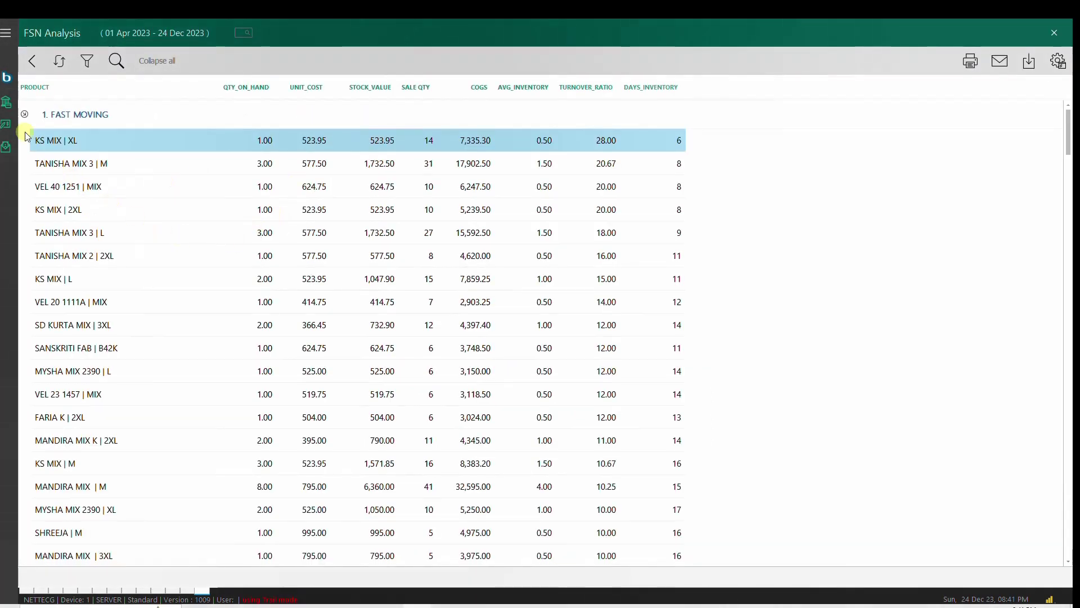
pyautogui.click(25, 115)
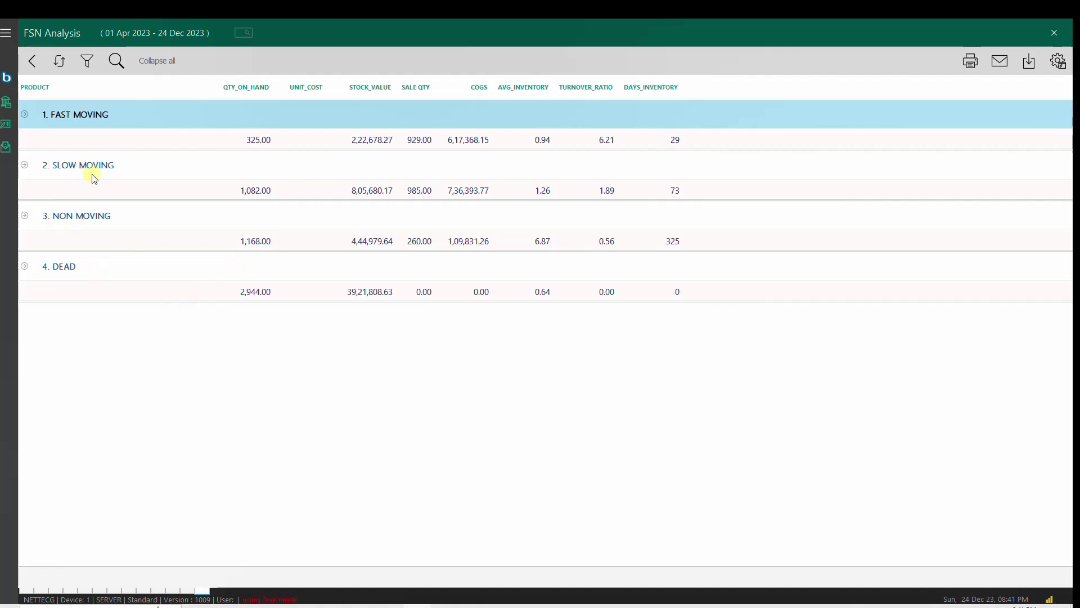
pyautogui.click(244, 33)
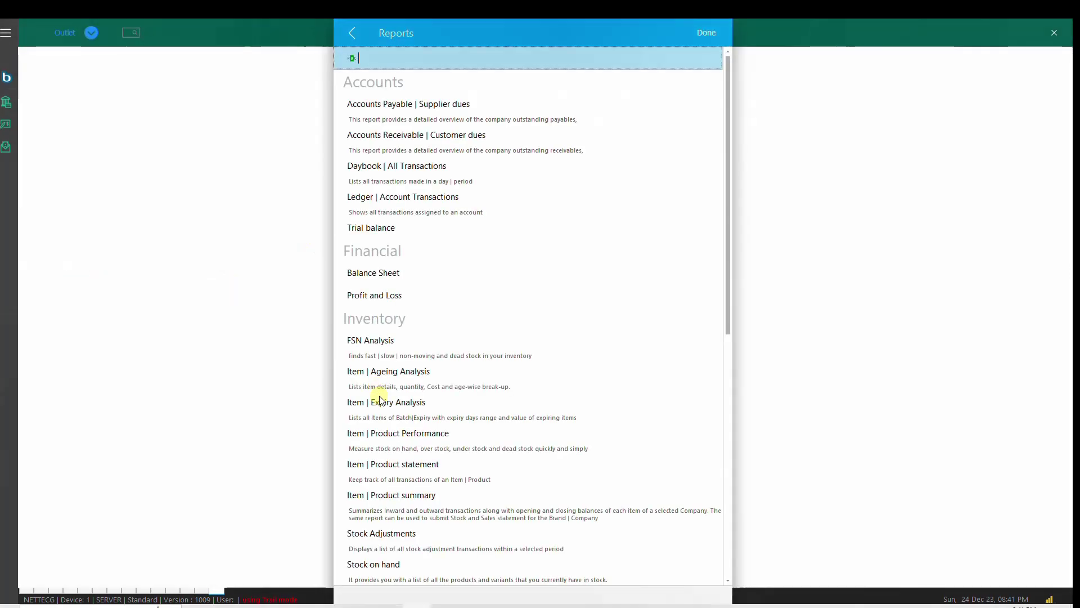
# Step: Open the Customer acquisition and retention Analysis and run it for This month
pyautogui.scroll(-10, 430, 450)
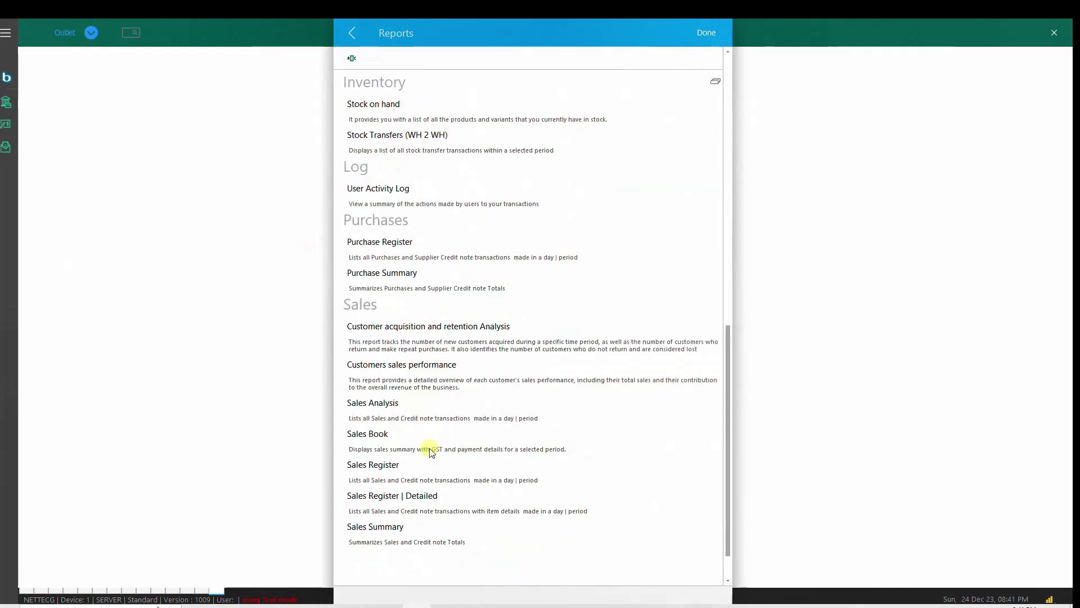
pyautogui.click(392, 340)
pyautogui.doubleClick(392, 340)
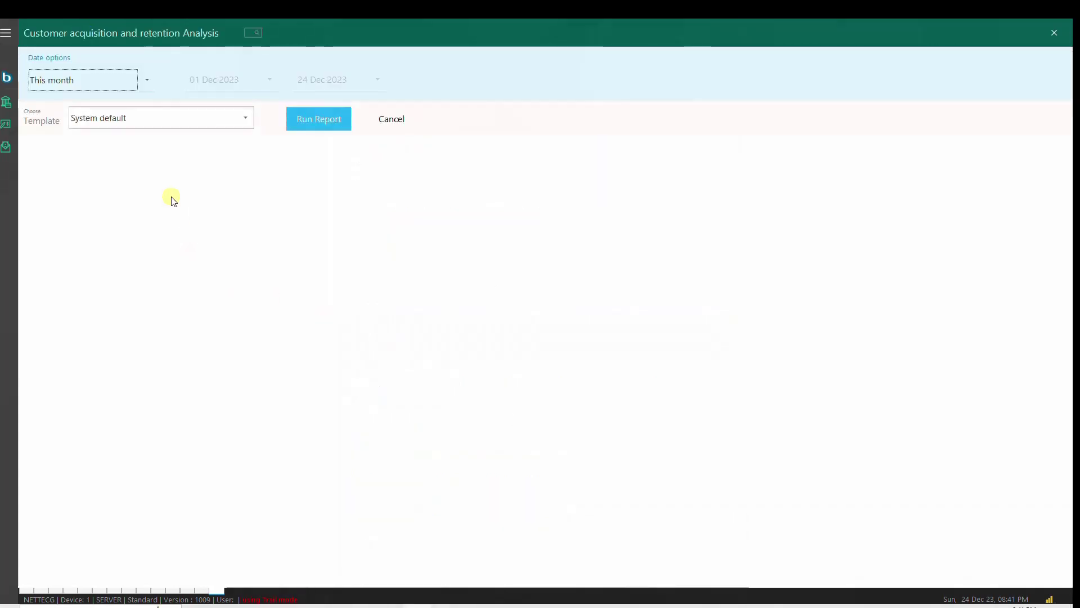
pyautogui.click(147, 82)
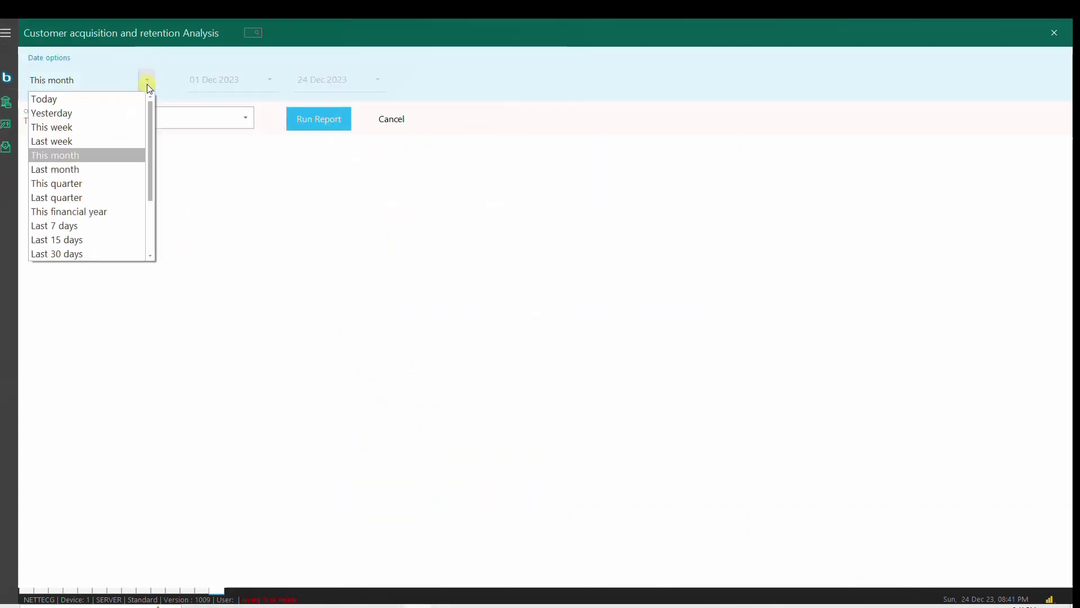
pyautogui.click(92, 183)
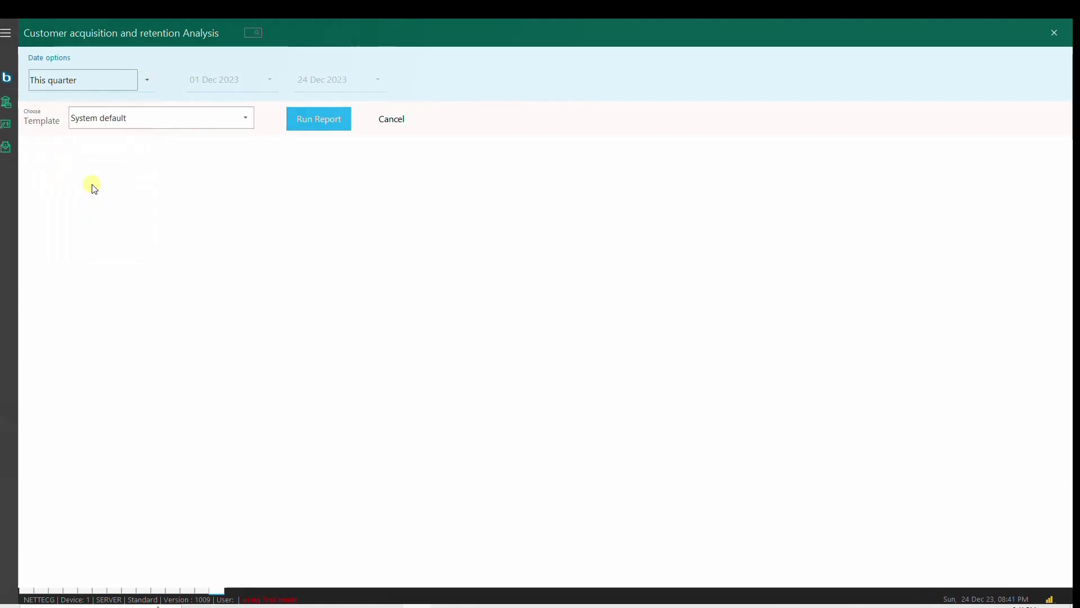
pyautogui.click(147, 79)
pyautogui.click(93, 161)
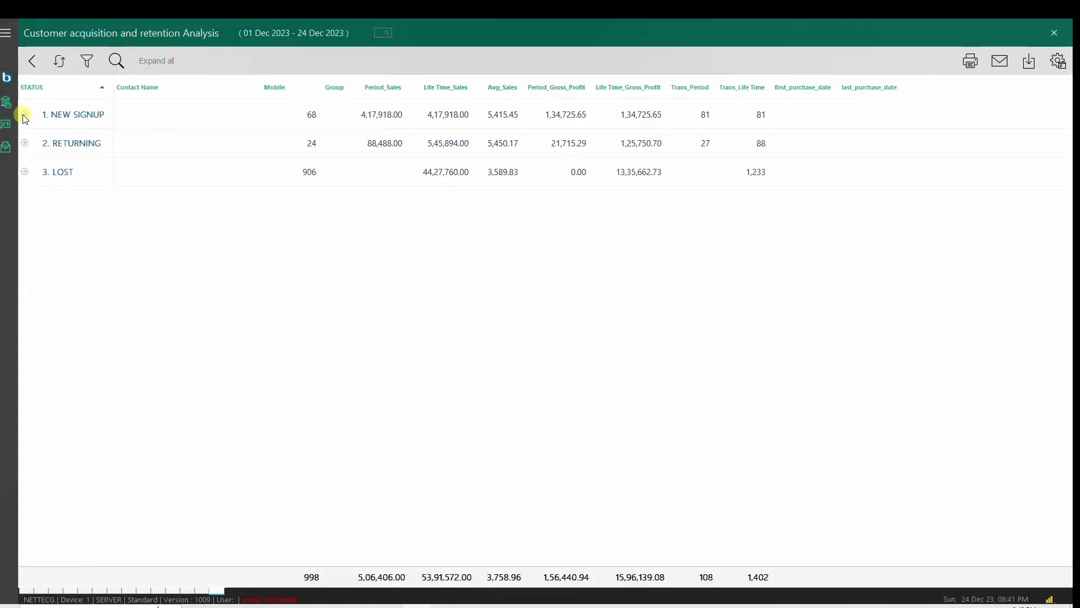
# Step: Expand and collapse the NEW SIGNUP and RETURNING customer groups
pyautogui.click(24, 115)
pyautogui.click(24, 116)
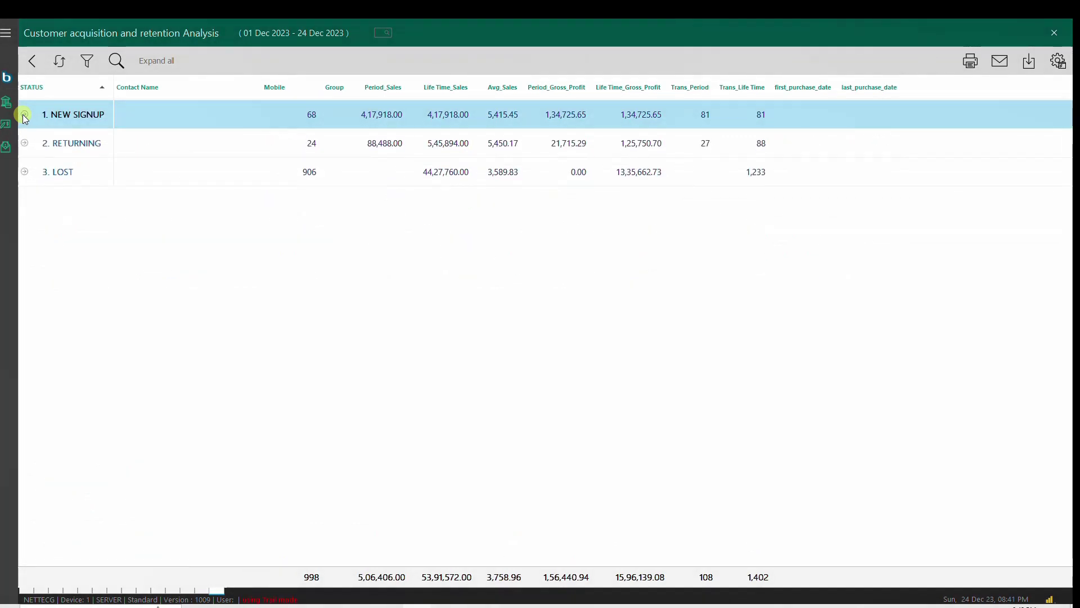
pyautogui.click(24, 144)
pyautogui.click(24, 144)
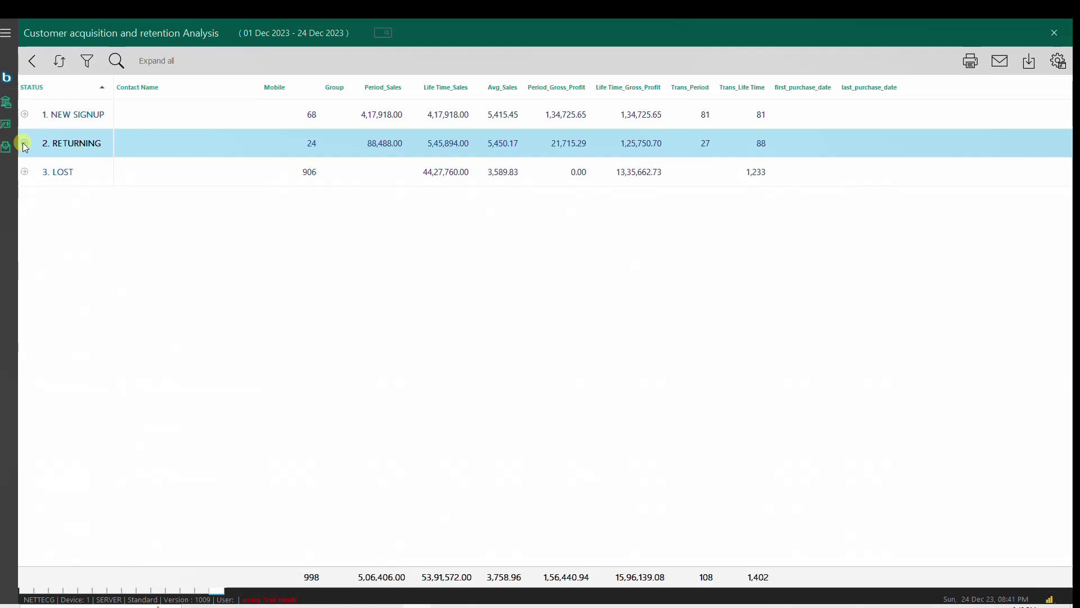
# Step: Browse the LOST customers list, then collapse it and go back to the report options
pyautogui.click(24, 172)
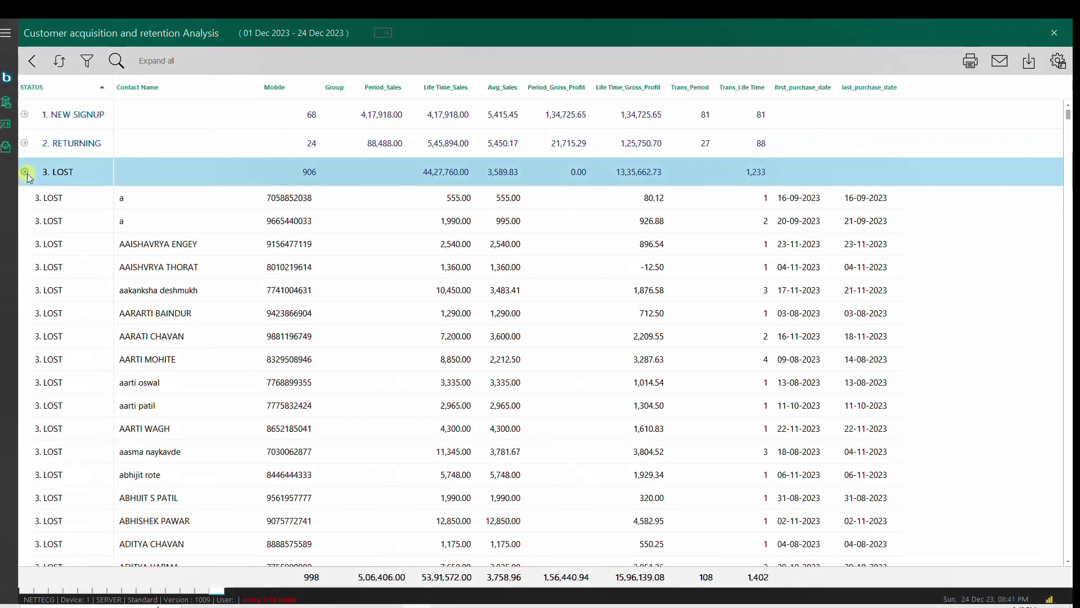
pyautogui.click(26, 173)
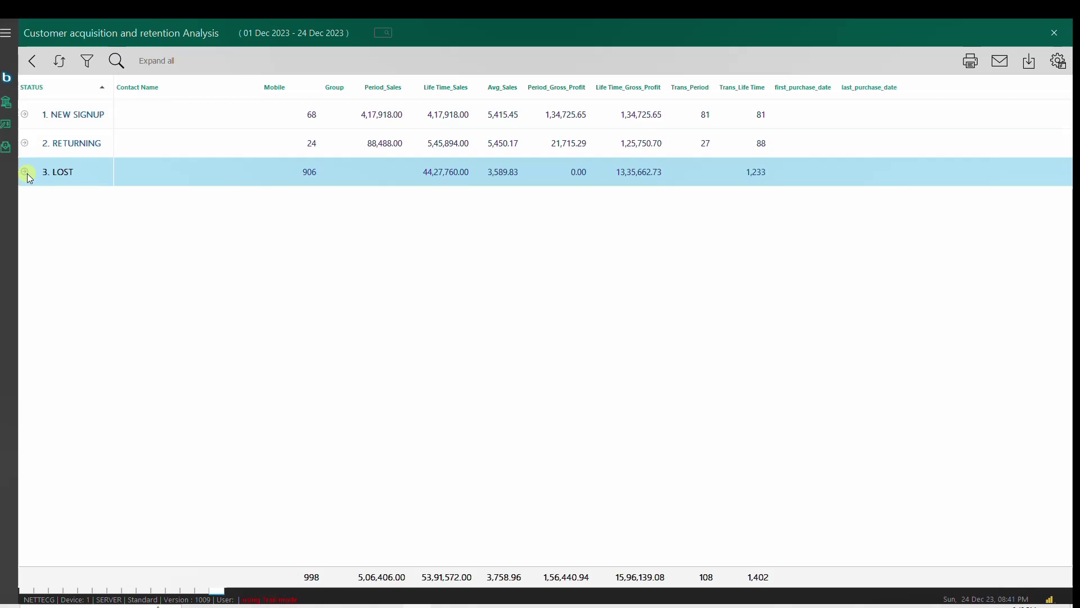
pyautogui.click(27, 174)
pyautogui.click(88, 274)
pyautogui.scroll(-1, 145, 340)
pyautogui.scroll(-4, 141, 340)
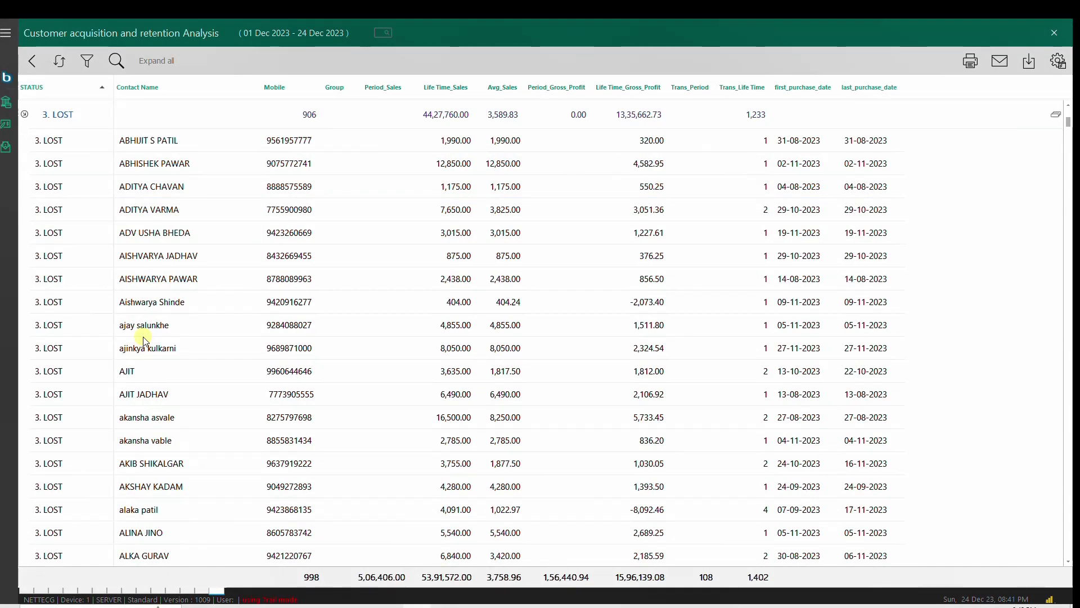
pyautogui.scroll(4, 138, 329)
pyautogui.scroll(2, 254, 294)
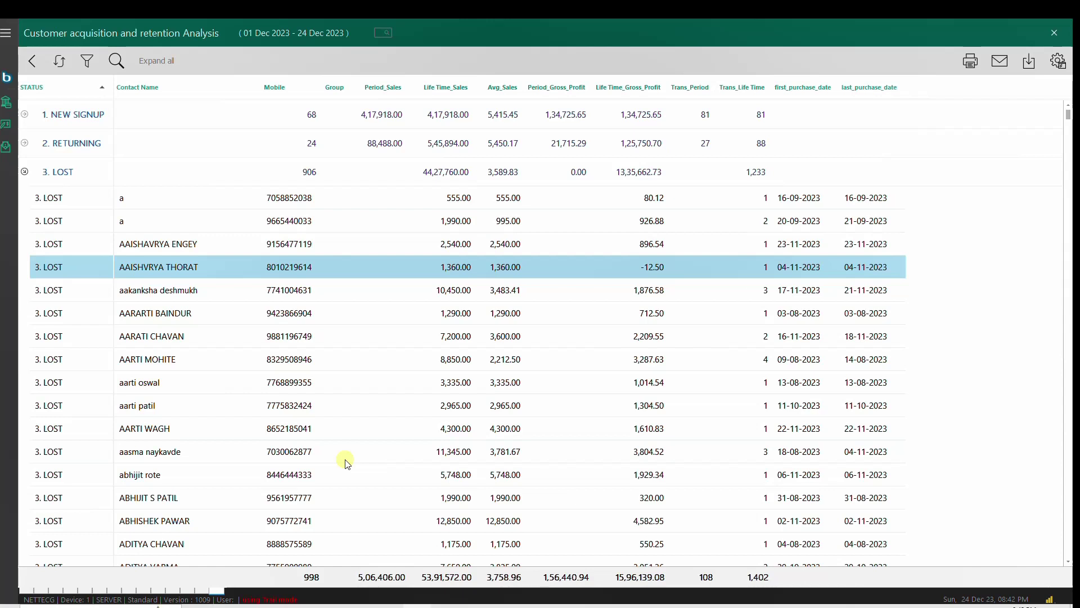
pyautogui.click(26, 172)
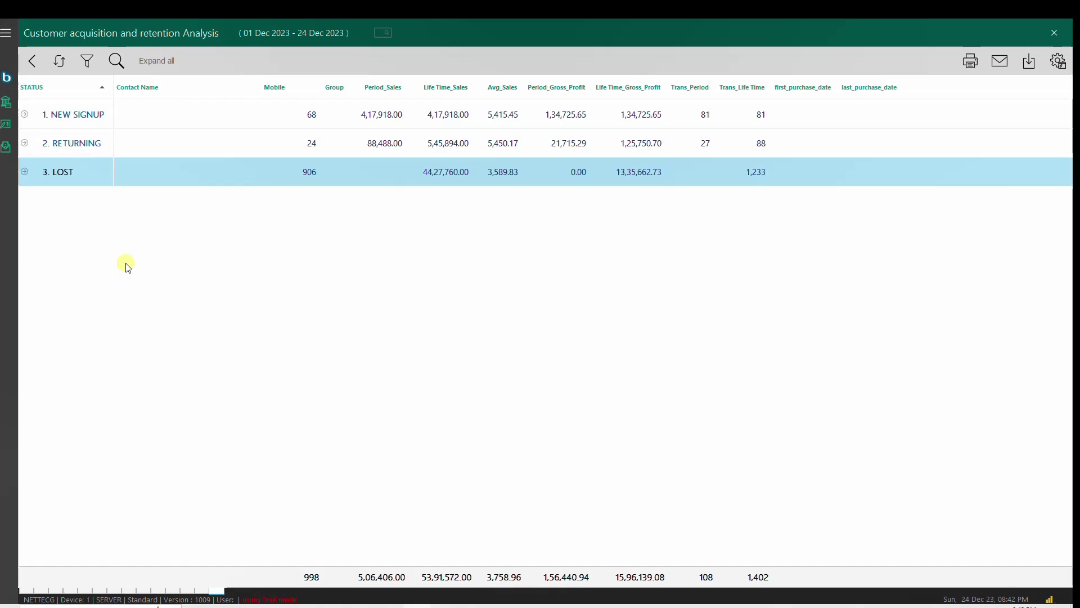
pyautogui.press('Escape')
# Step: Run the Customers sales performance report for this financial year
pyautogui.click(253, 33)
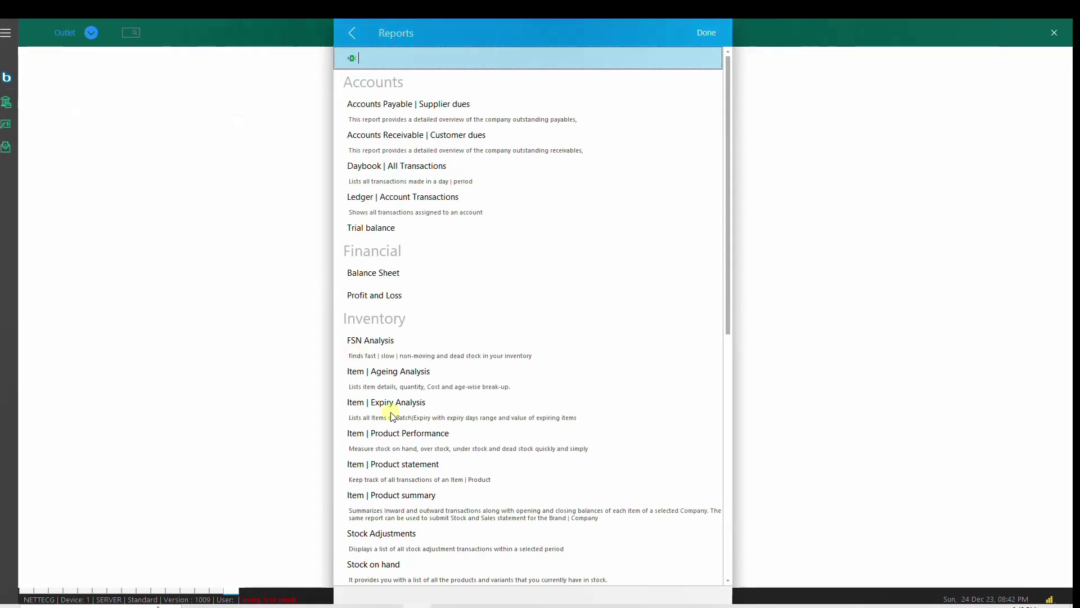
pyautogui.scroll(-8, 447, 472)
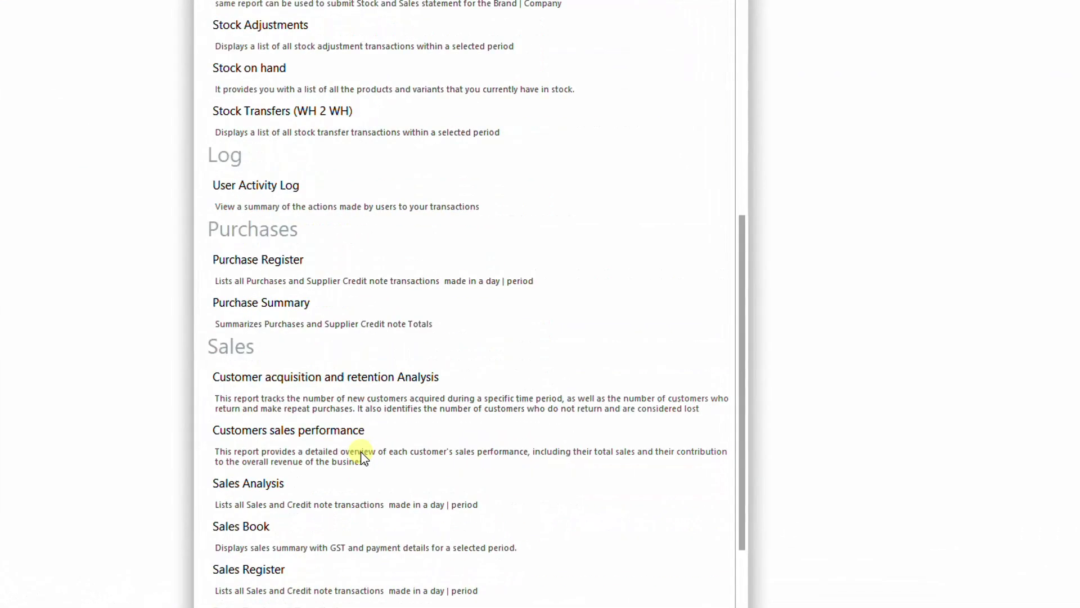
pyautogui.click(378, 461)
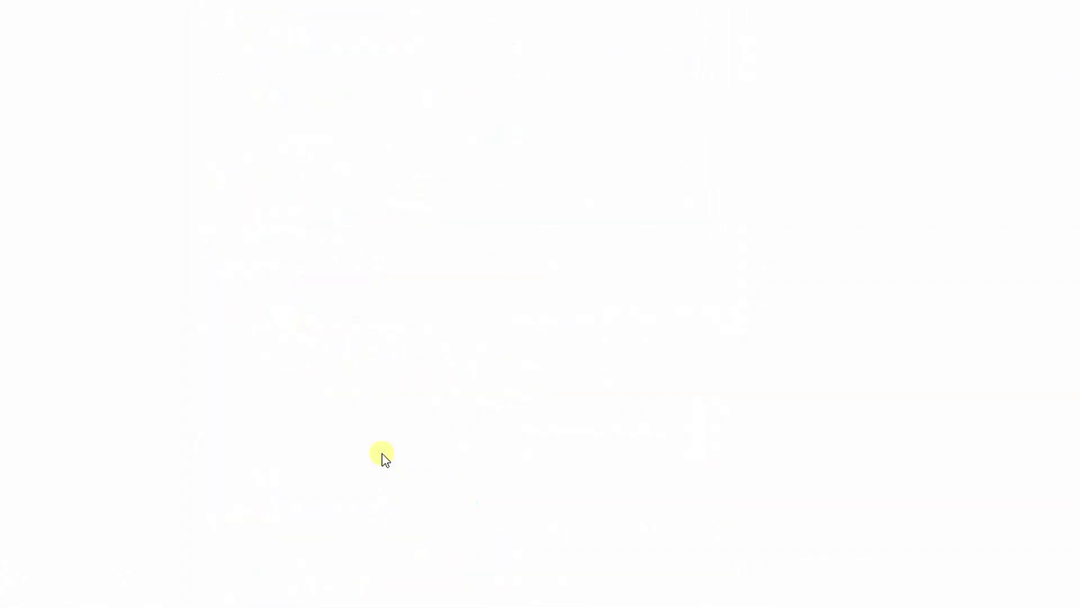
pyautogui.click(188, 99)
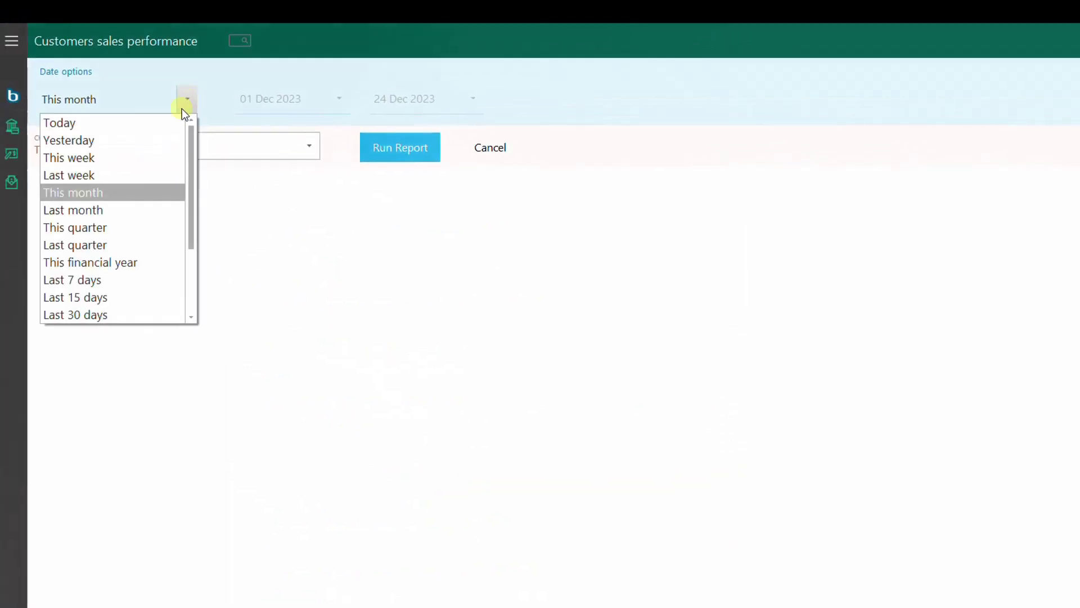
pyautogui.click(111, 262)
pyautogui.click(398, 145)
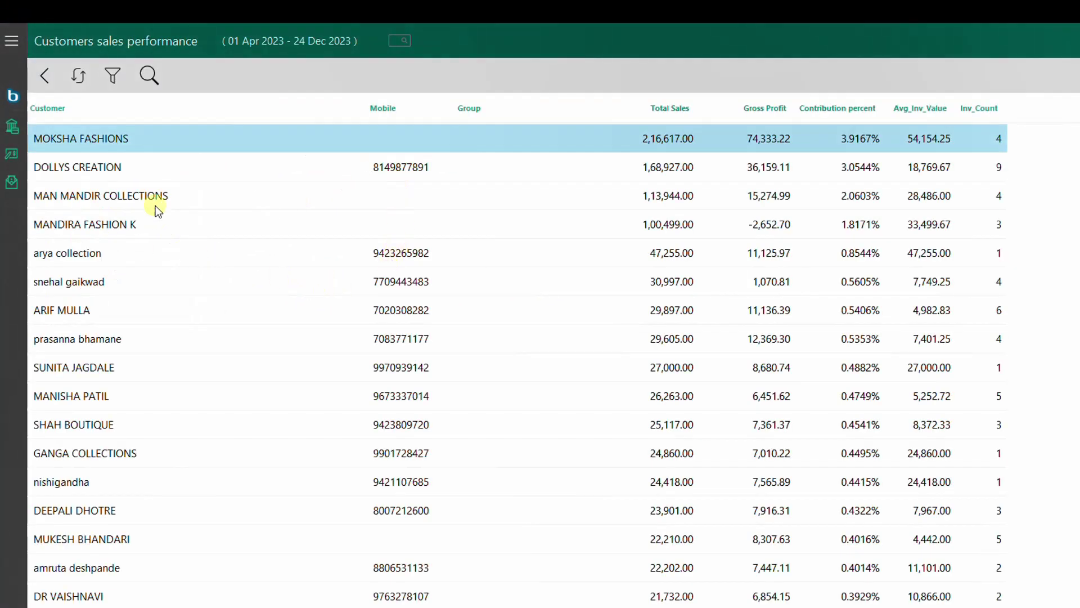
# Step: Step through the customer rows, from MOKSHA FASHIONS and MAN MANDIR COLLECTIONS downward
pyautogui.click(156, 205)
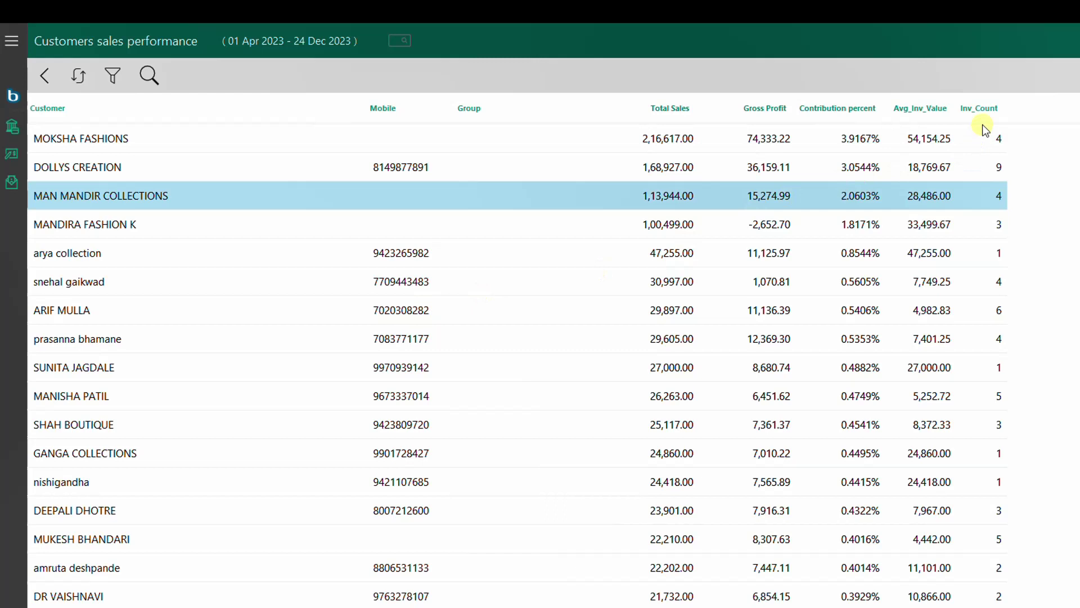
pyautogui.click(51, 142)
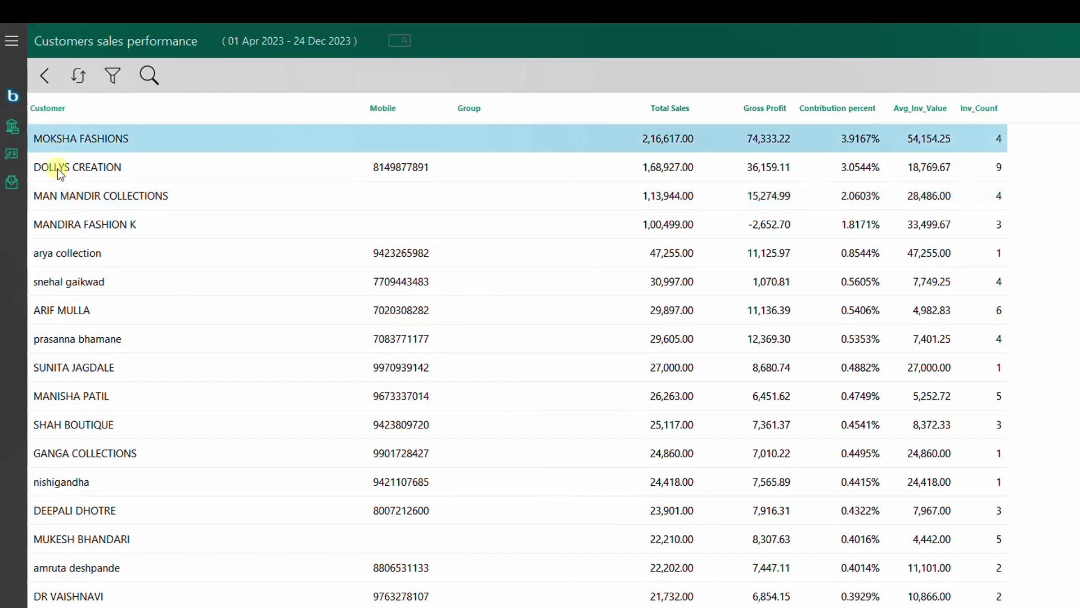
pyautogui.click(65, 197)
pyautogui.click(63, 252)
pyautogui.click(65, 282)
pyautogui.click(72, 308)
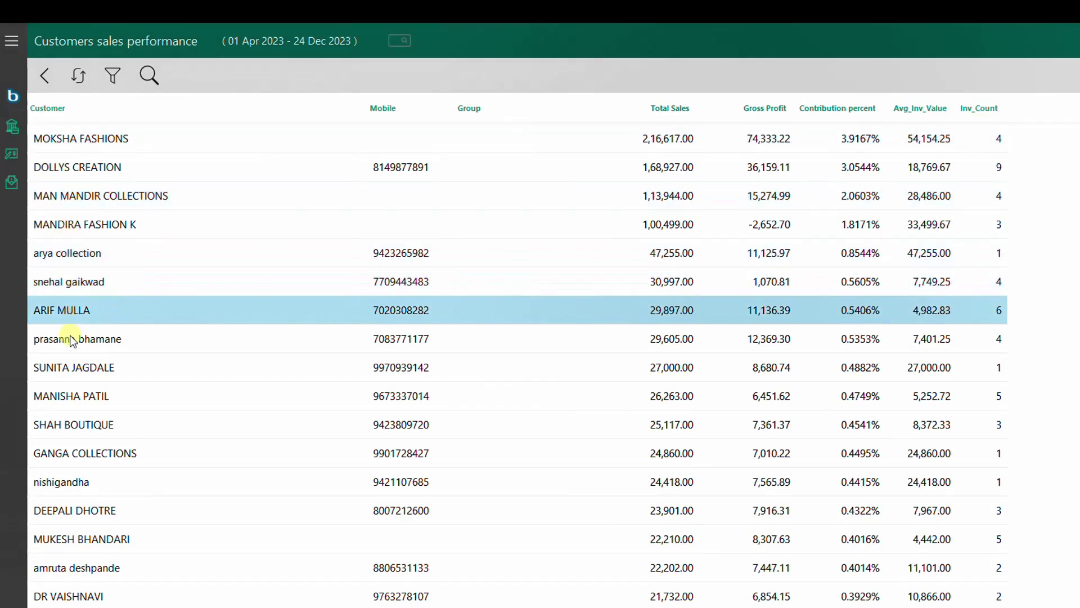
pyautogui.click(72, 340)
pyautogui.click(70, 366)
pyautogui.click(74, 394)
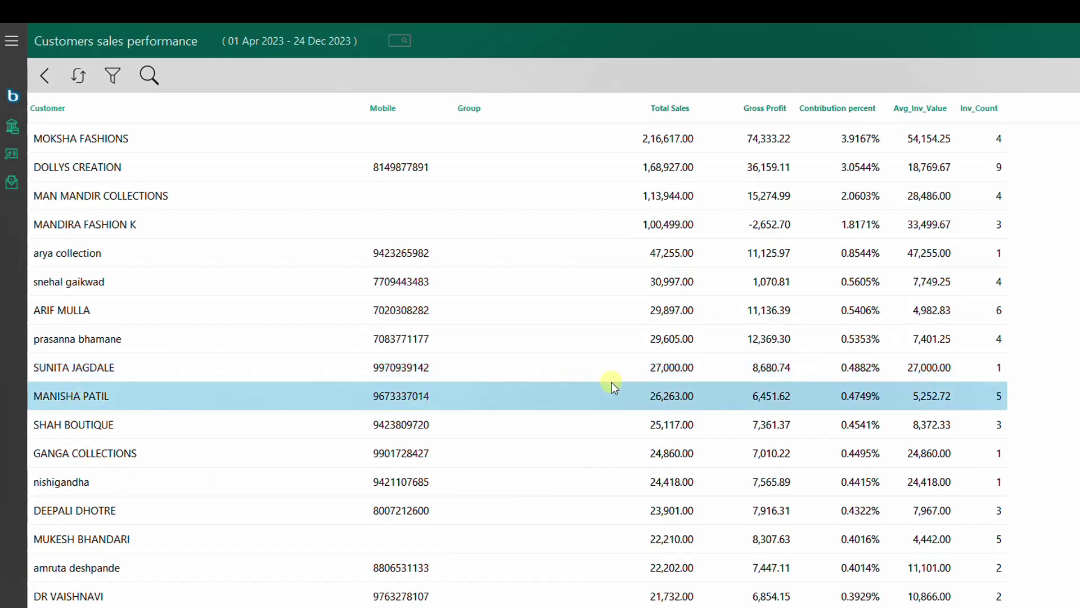
pyautogui.scroll(-3, 618, 386)
pyautogui.scroll(3, 619, 386)
# Step: Sort by invoice count, highest first, then by Total Sales, smallest first
pyautogui.click(986, 103)
pyautogui.click(988, 105)
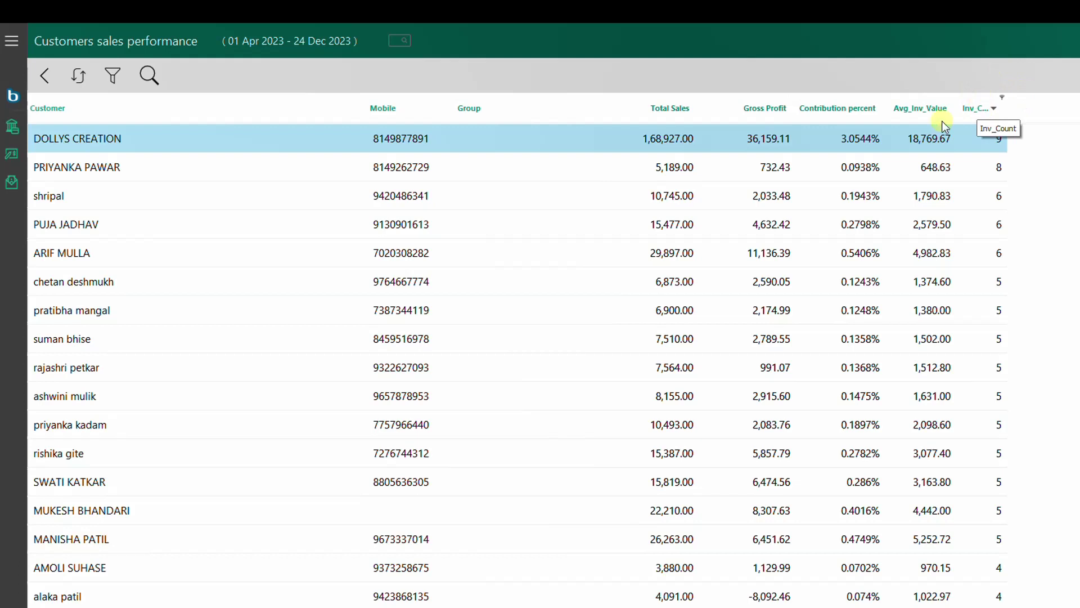
pyautogui.click(660, 101)
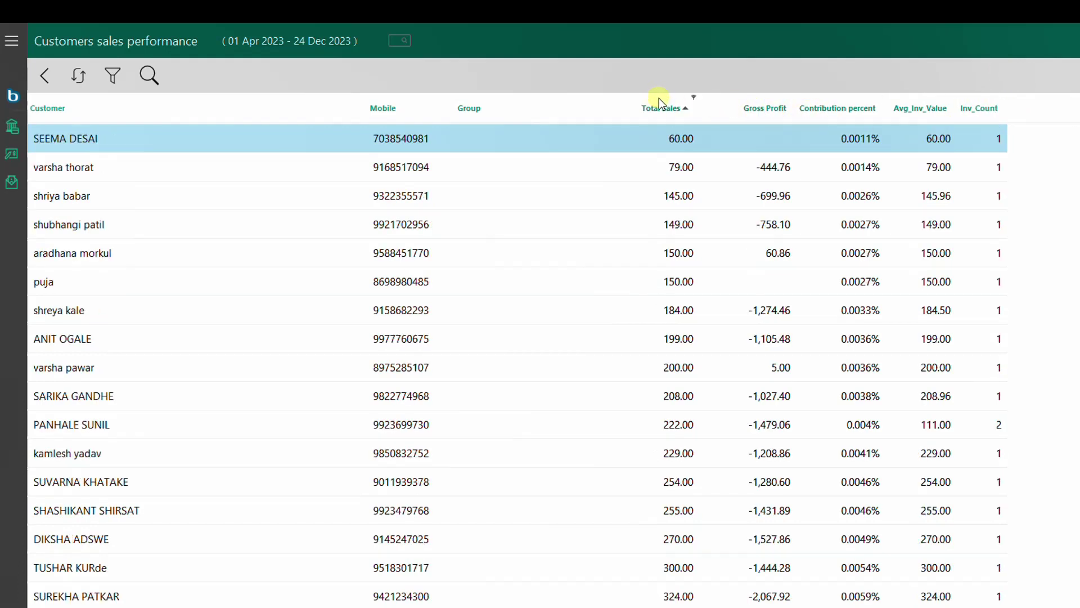
pyautogui.scroll(-3, 697, 170)
pyautogui.scroll(3, 697, 170)
# Step: Scroll through the list of available reports, then go back to the home dashboard
pyautogui.click(402, 57)
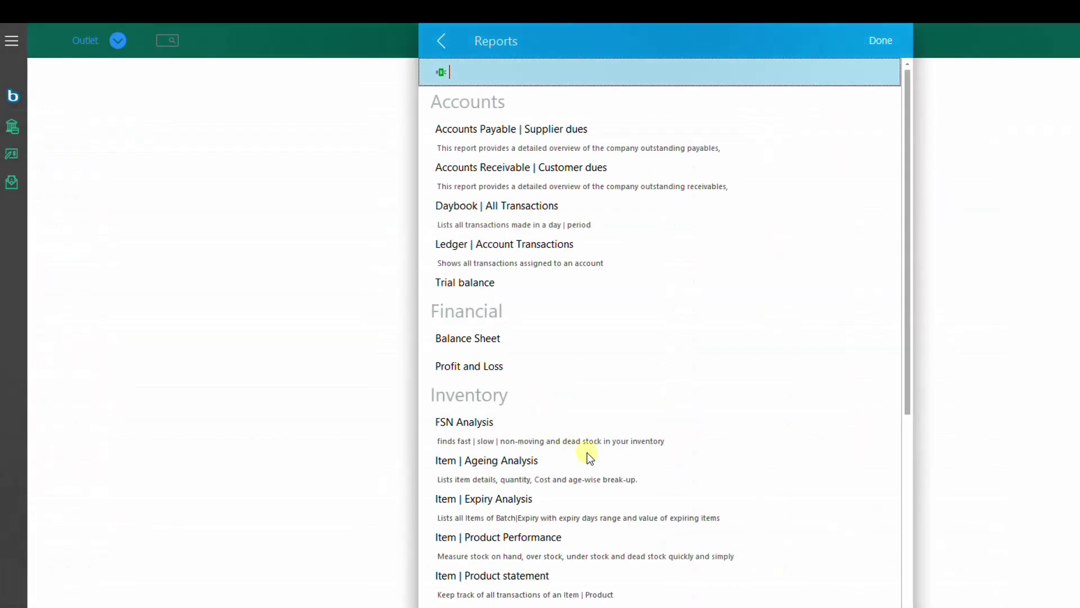
pyautogui.scroll(-10, 583, 434)
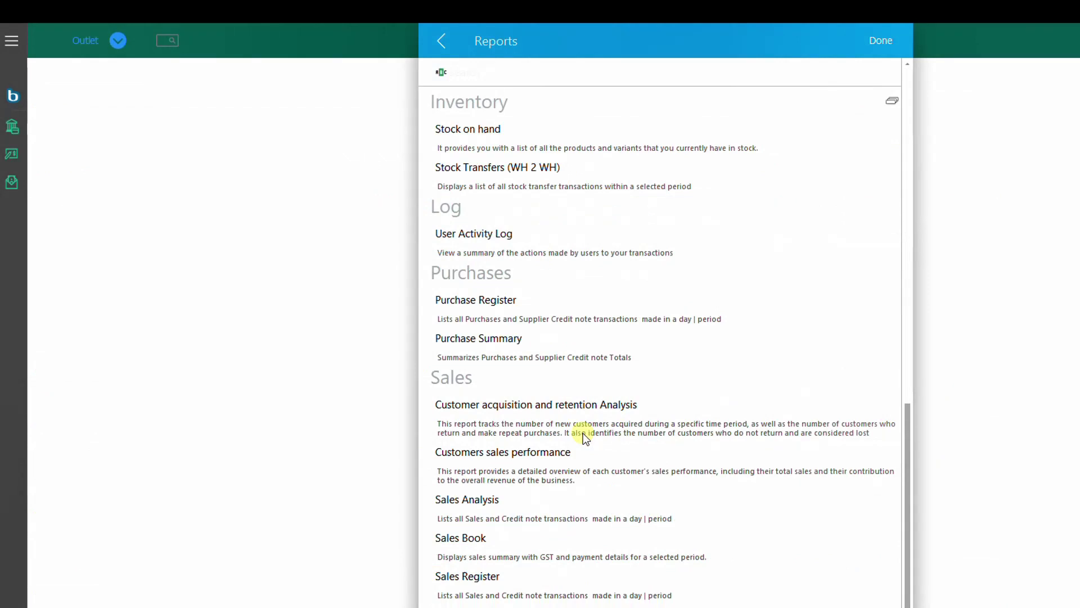
pyautogui.click(441, 40)
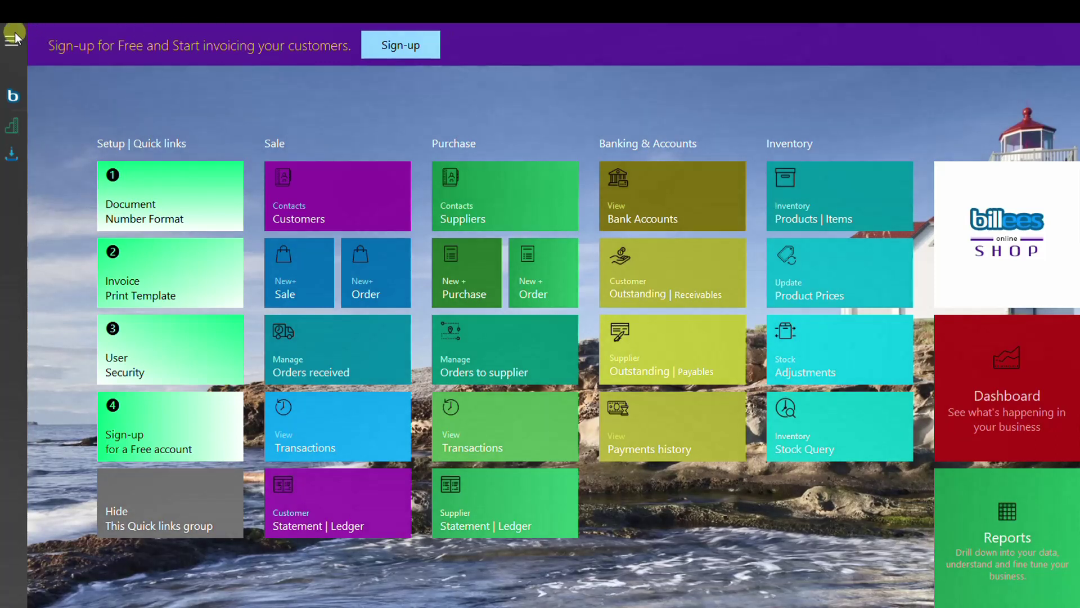
# Step: In Tally Bridge, set the From date to 01 Dec 2023 and show the voucher summary
pyautogui.click(15, 34)
pyautogui.click(89, 298)
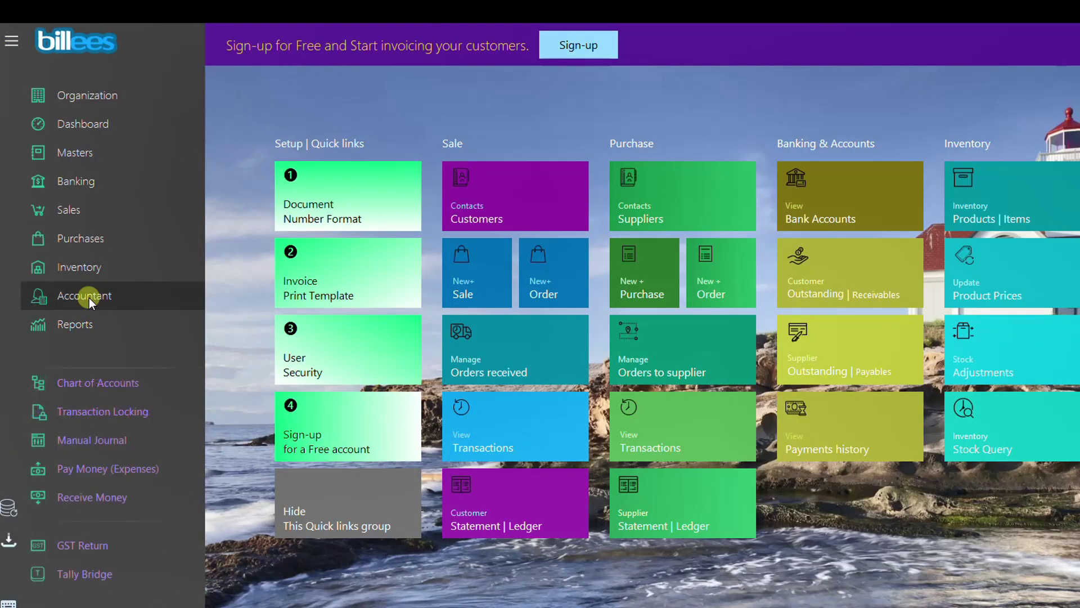
pyautogui.click(92, 575)
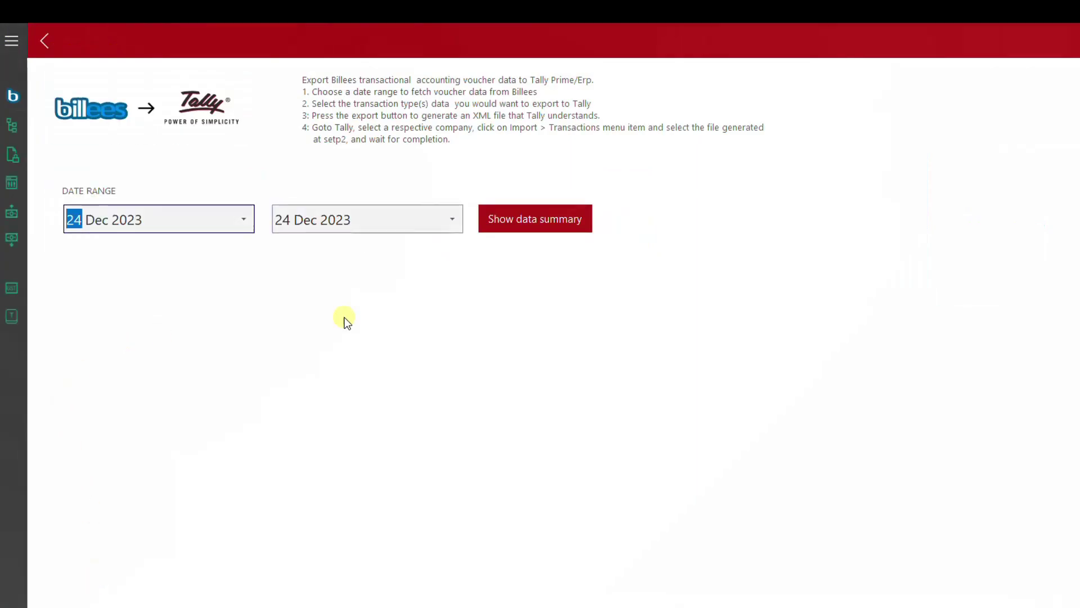
pyautogui.write('01')
pyautogui.press('Tab')
pyautogui.press('Tab')
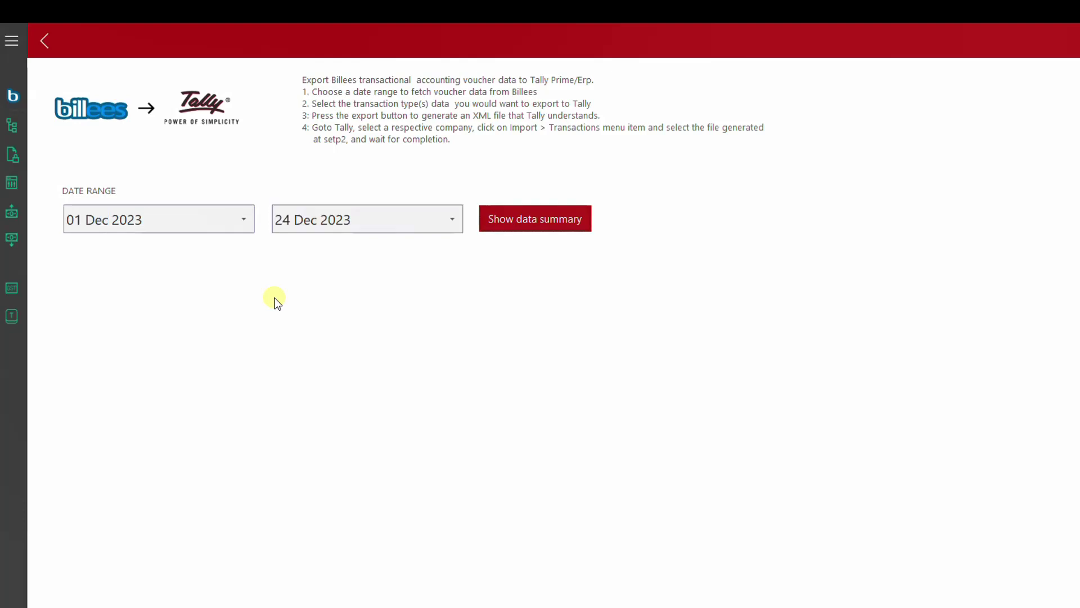
pyautogui.press('Return')
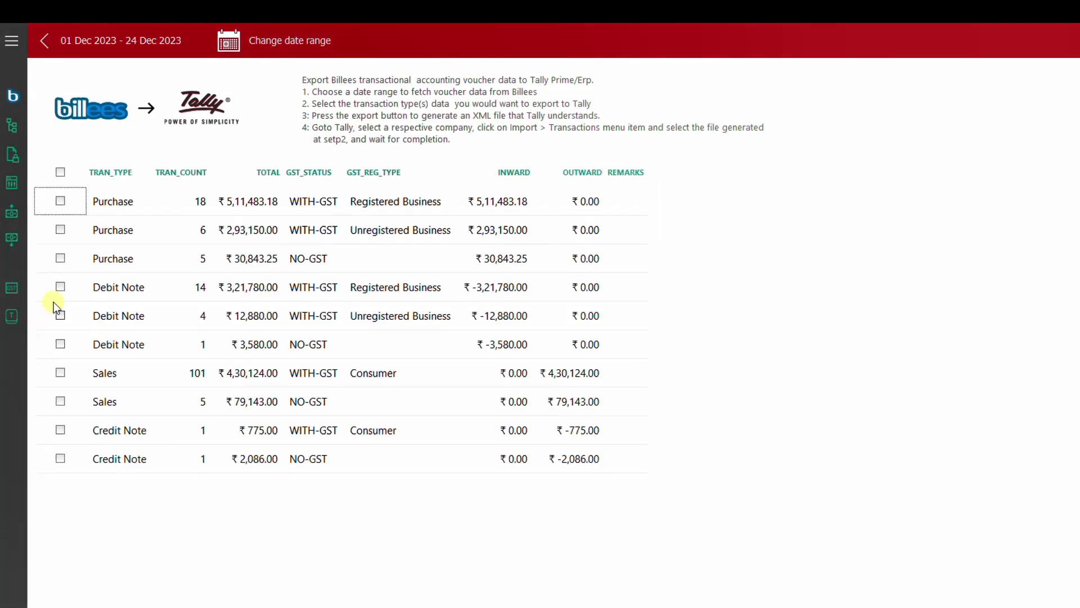
# Step: Tick the registered and unregistered GST purchases plus GST and non-GST sales, export to Tally, and return home
pyautogui.click(61, 202)
pyautogui.click(60, 229)
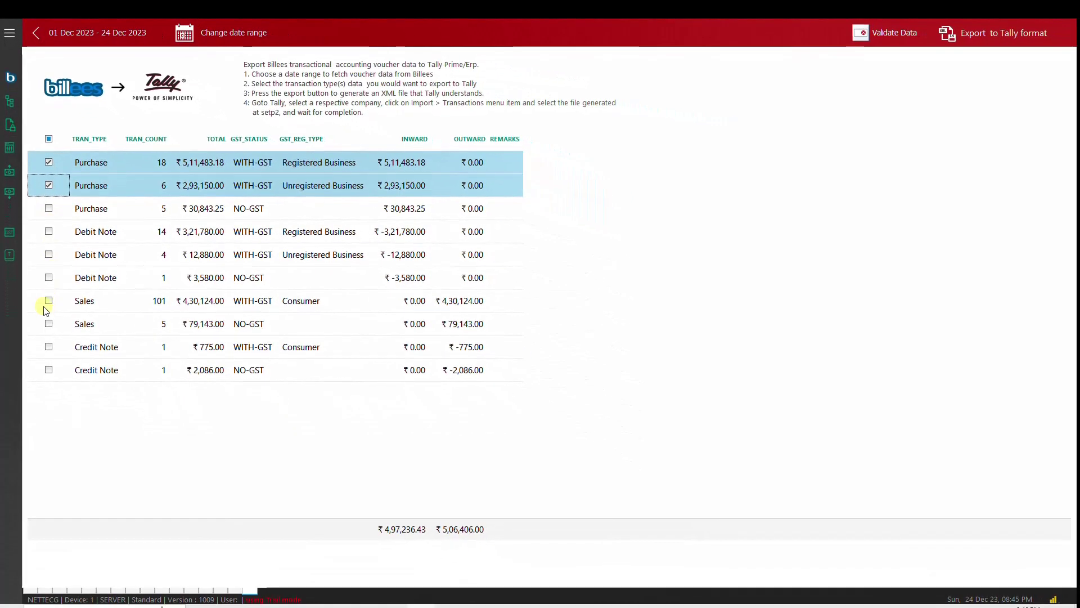
pyautogui.click(49, 304)
pyautogui.click(49, 327)
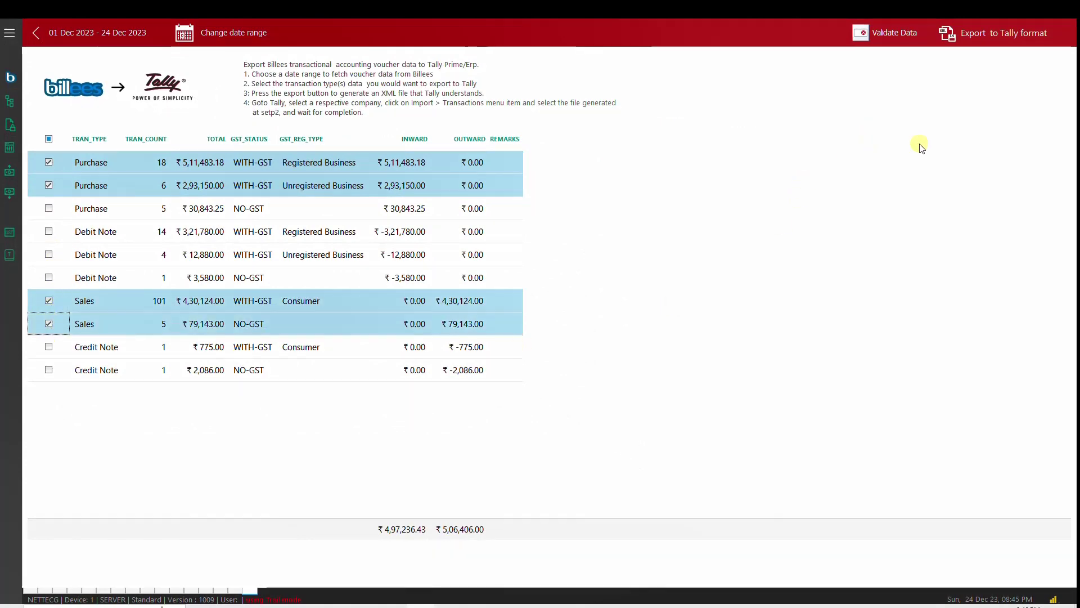
pyautogui.click(968, 34)
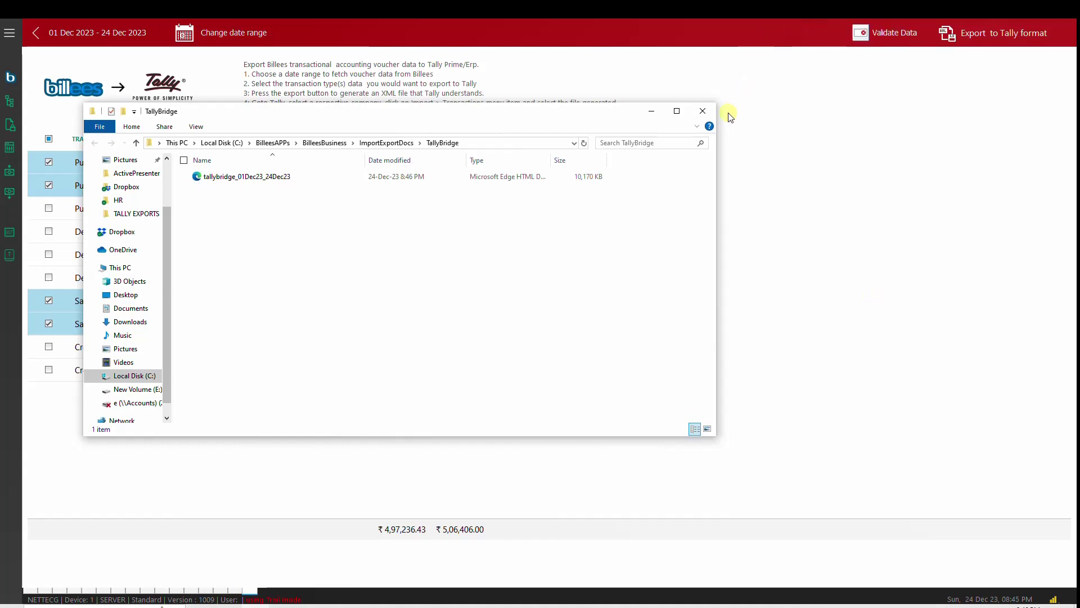
pyautogui.click(710, 115)
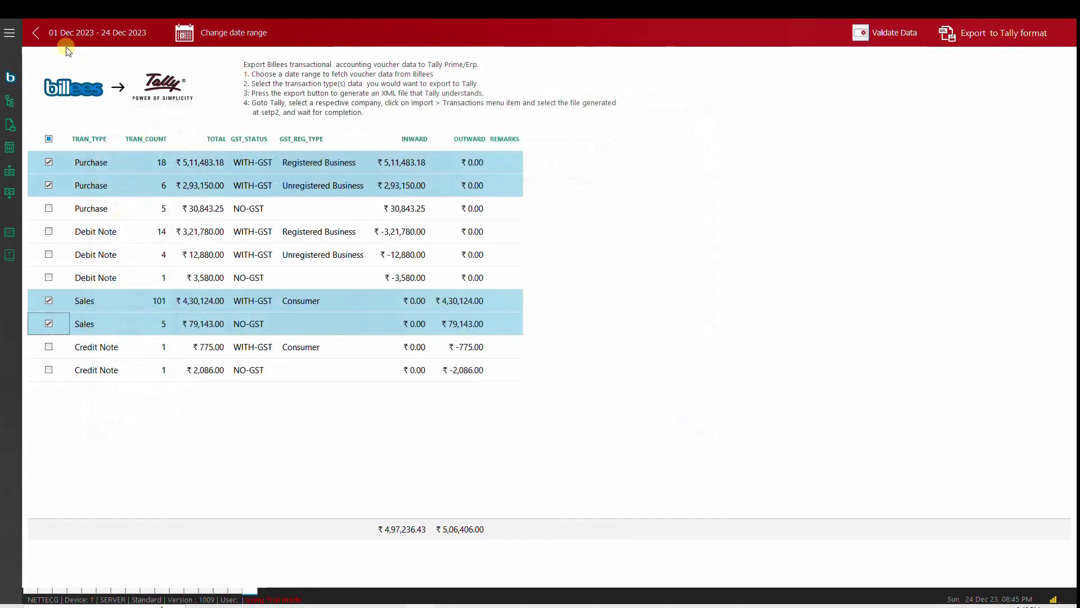
pyautogui.click(35, 32)
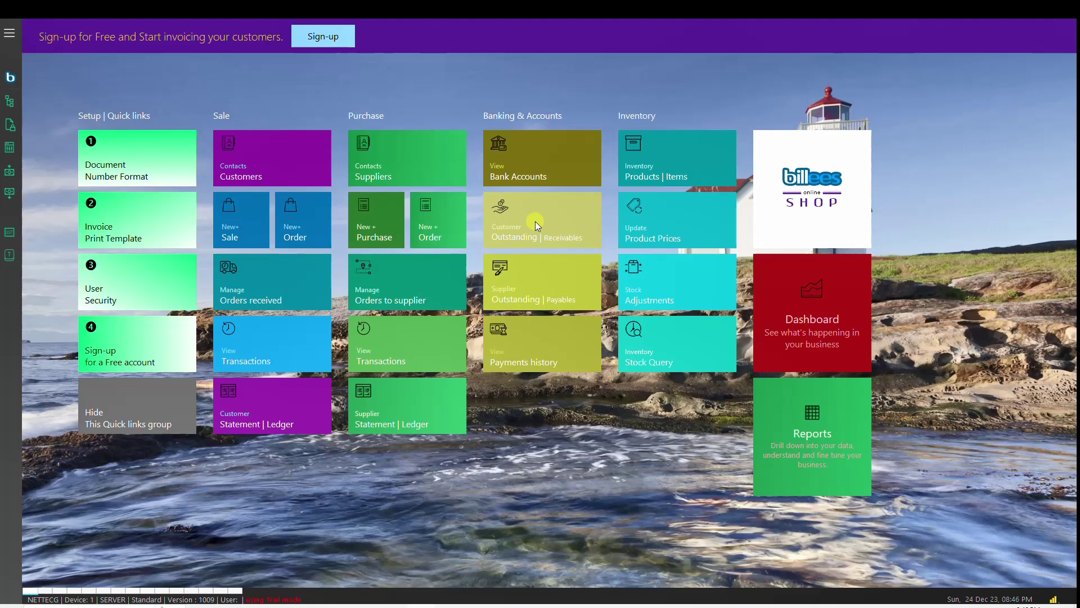
# Step: View the GSTR-1 and Purchase Register pages, then switch to the Demonstration To Apparel Industry slide show
pyautogui.click(10, 36)
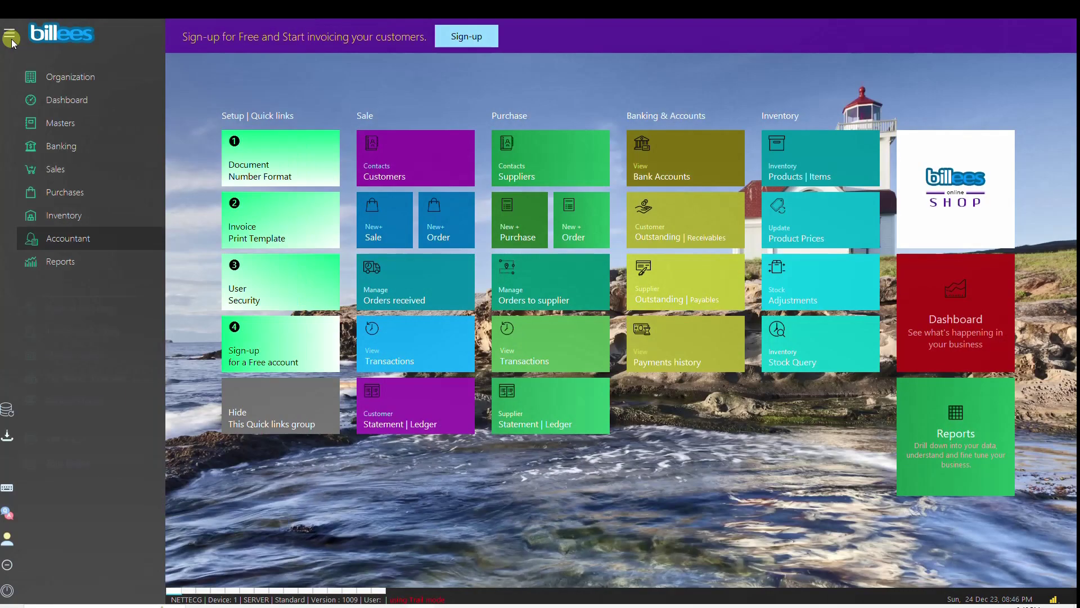
pyautogui.click(88, 440)
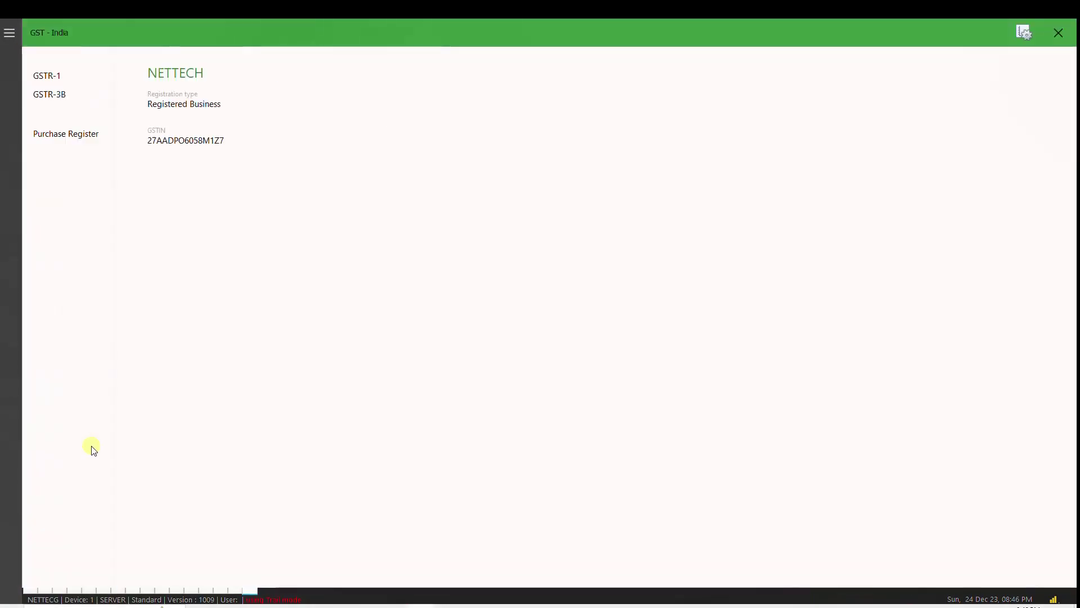
pyautogui.click(58, 75)
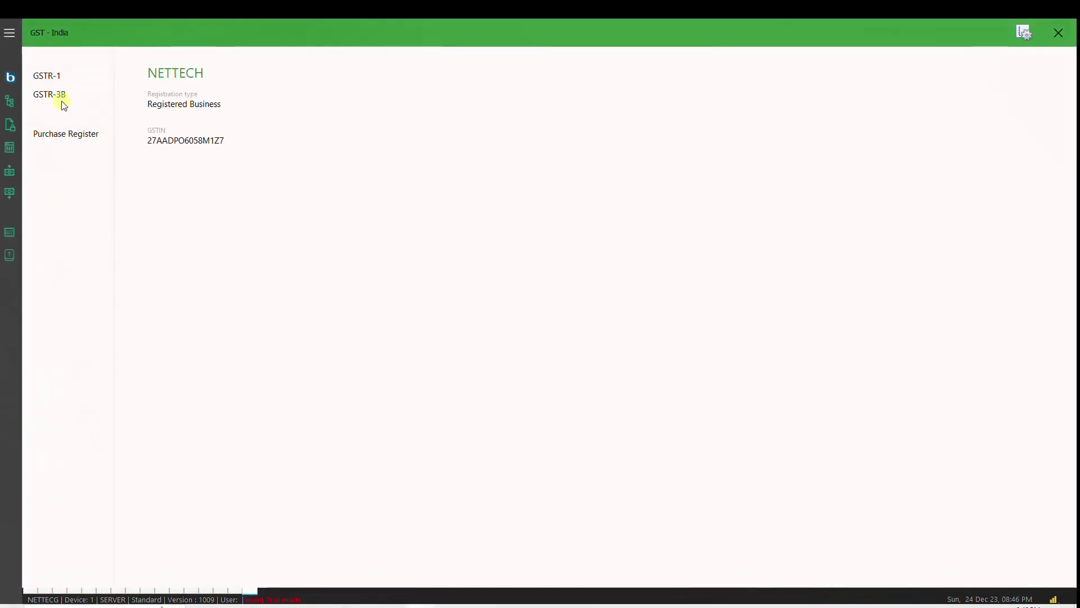
pyautogui.click(66, 138)
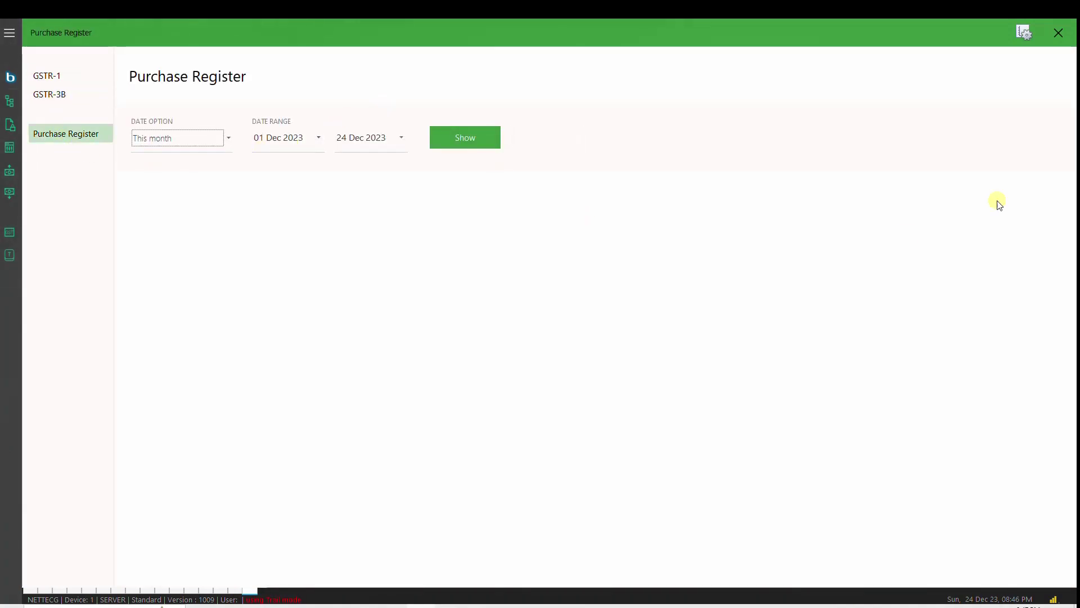
pyautogui.click(1057, 32)
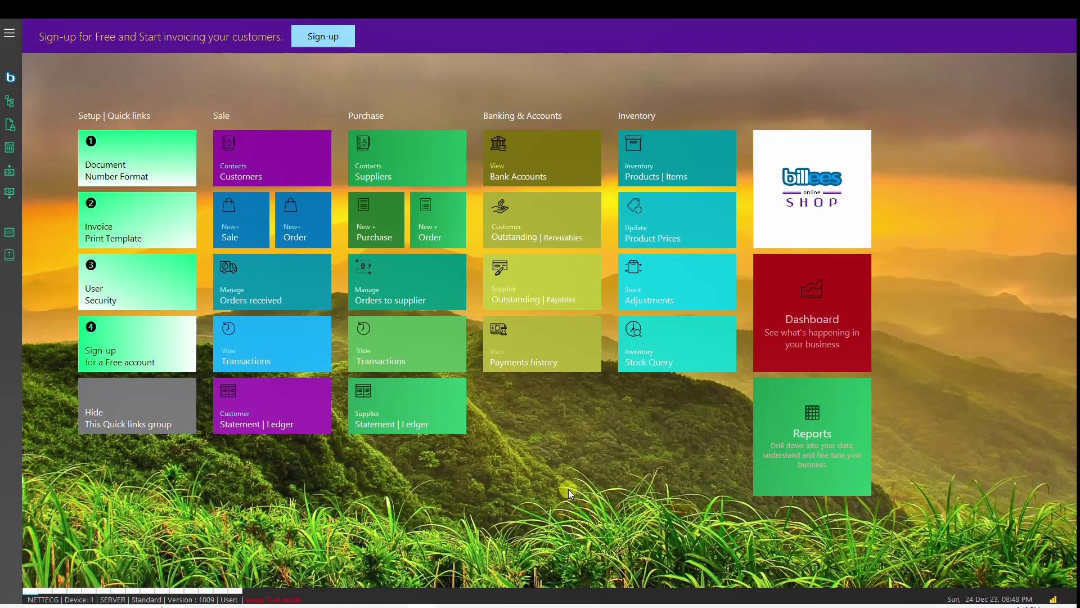
pyautogui.moveTo(478, 597)
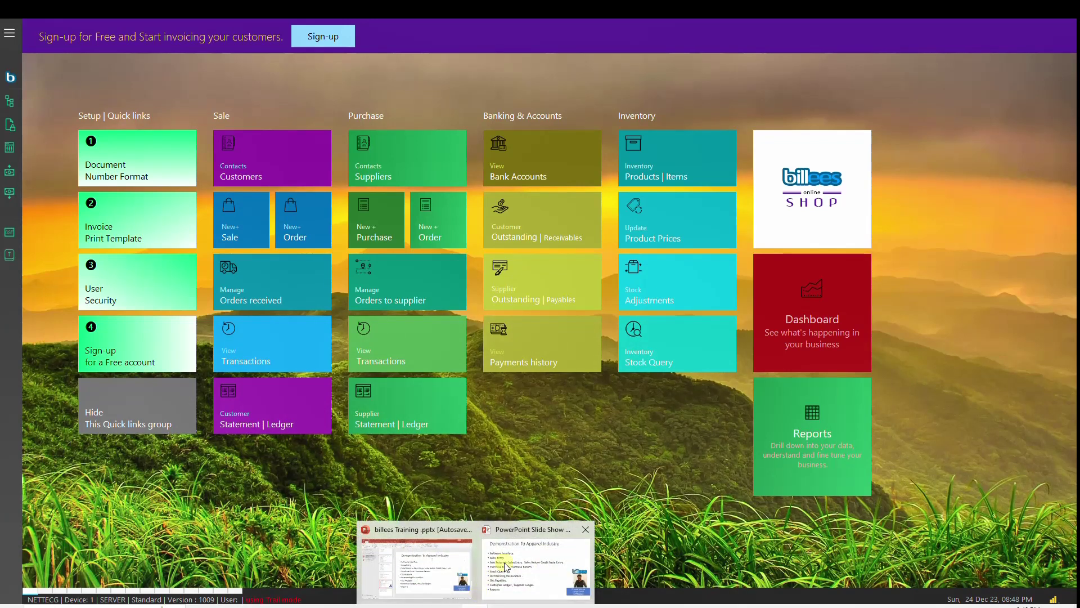
pyautogui.click(514, 557)
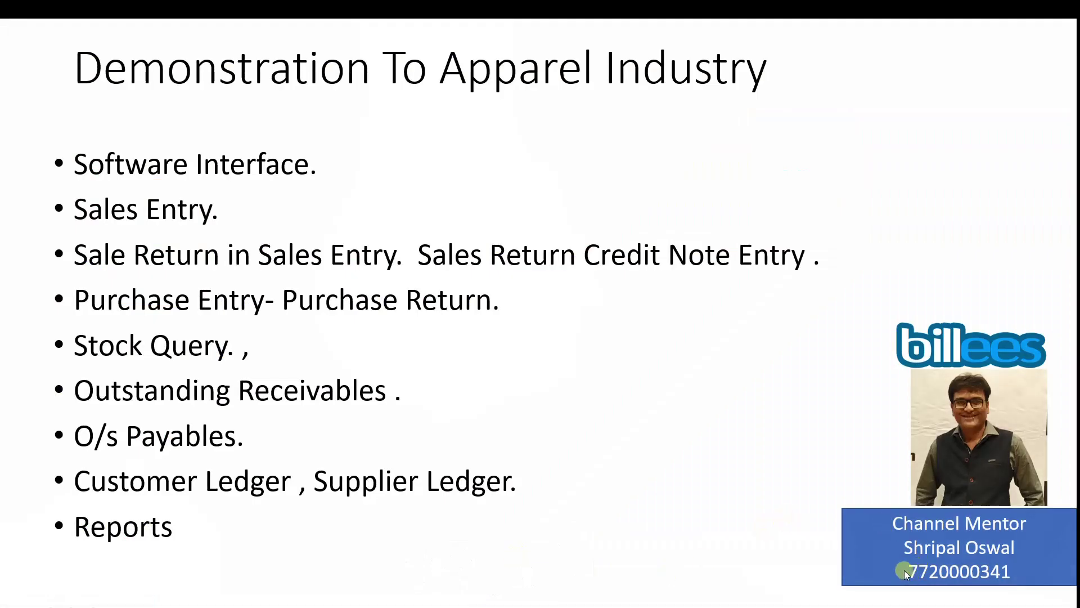